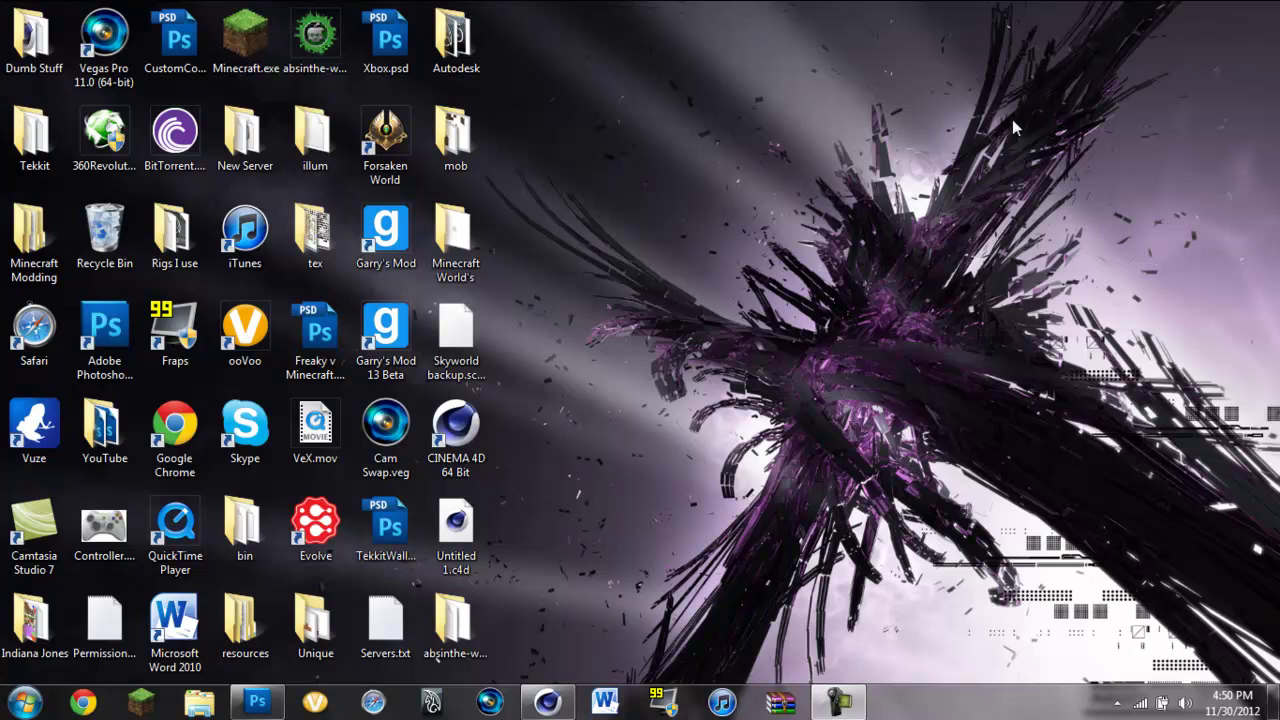
- Move the windows aside and minimise Cinema 4D to reach the desktop
{"action": "left_click_drag", "start_coordinate": [1016, 124], "coordinate": [760, 285]}
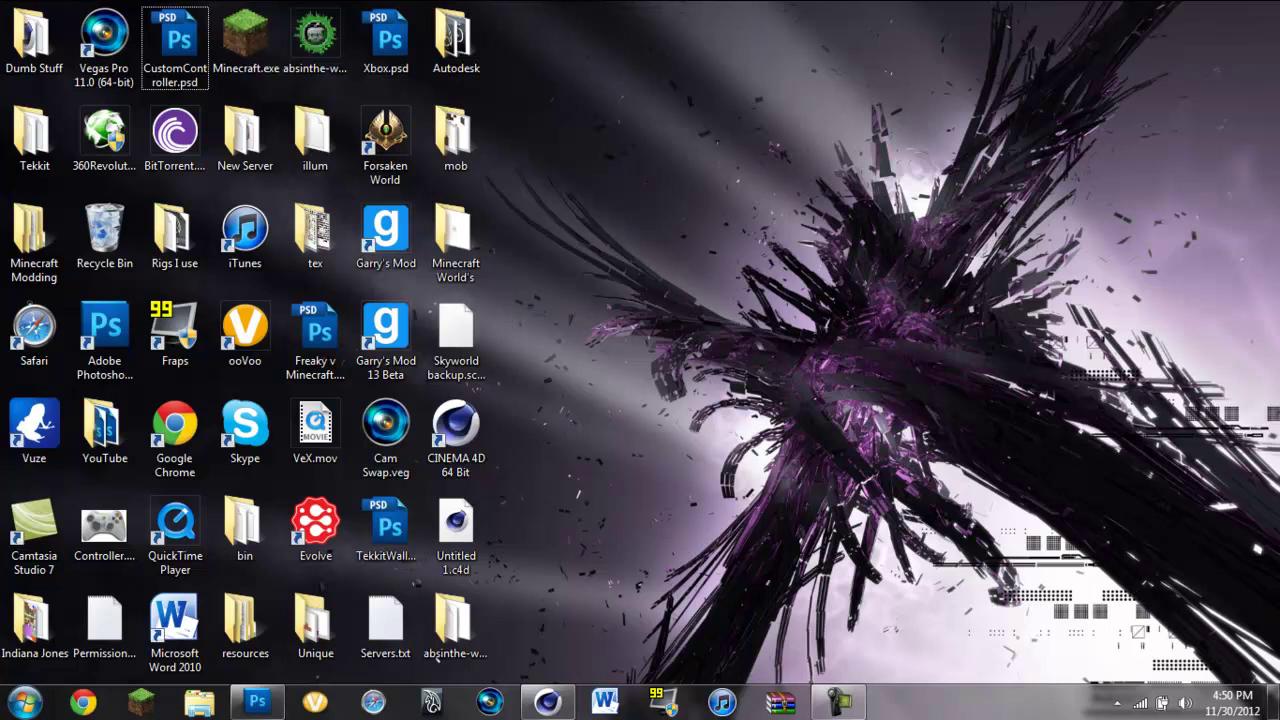
{"action": "left_click_drag", "start_coordinate": [1278, 2], "coordinate": [700, 486]}
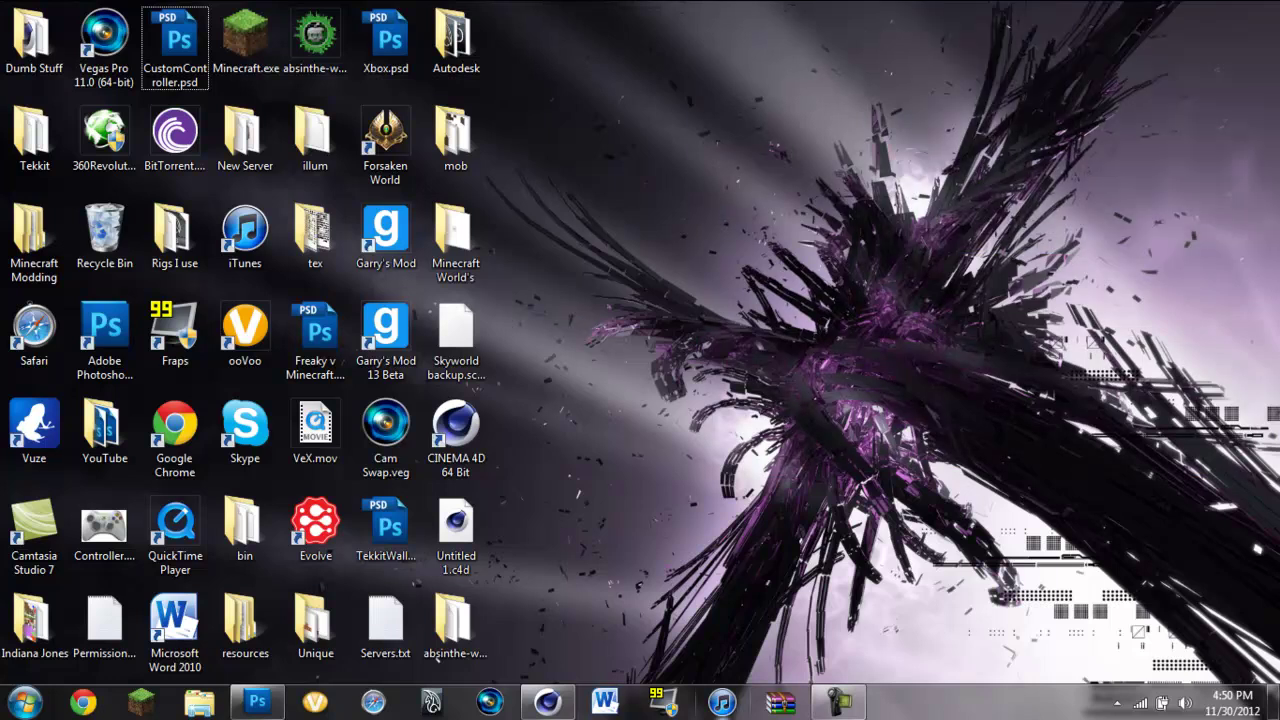
{"action": "left_click", "coordinate": [566, 708]}
{"action": "left_click", "coordinate": [566, 708]}
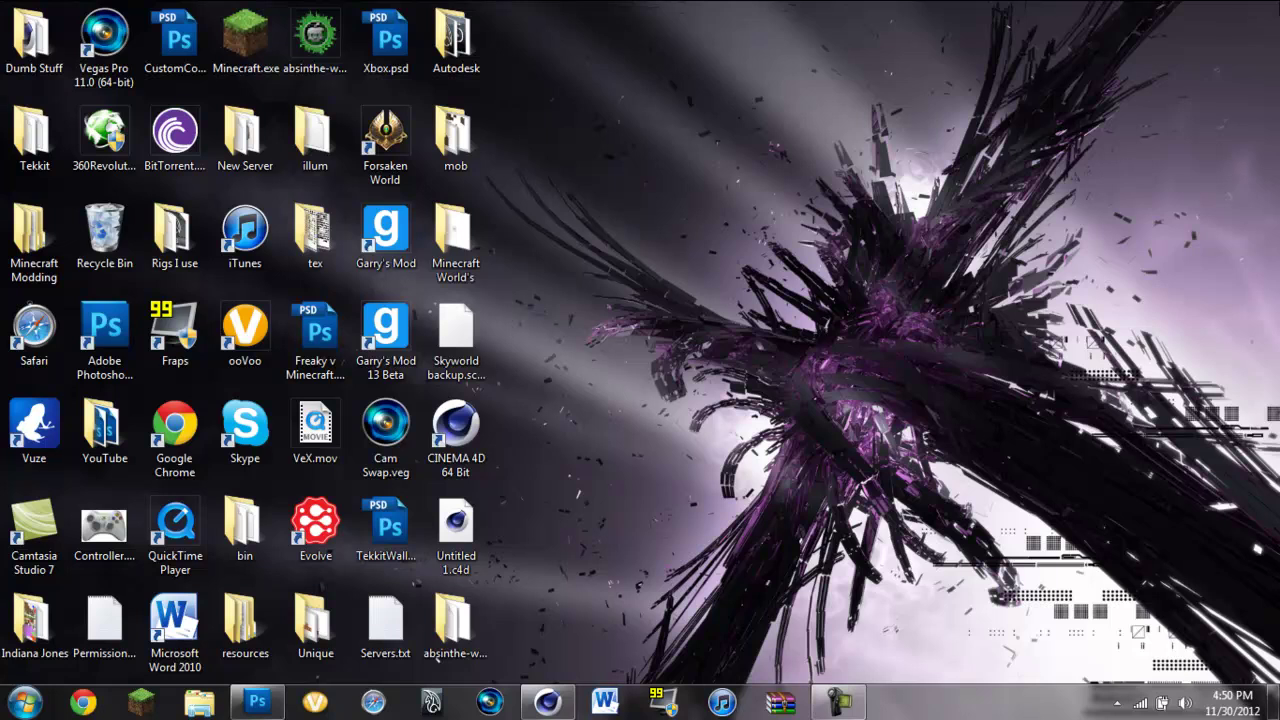
{"action": "left_click_drag", "start_coordinate": [1278, 2], "coordinate": [568, 600]}
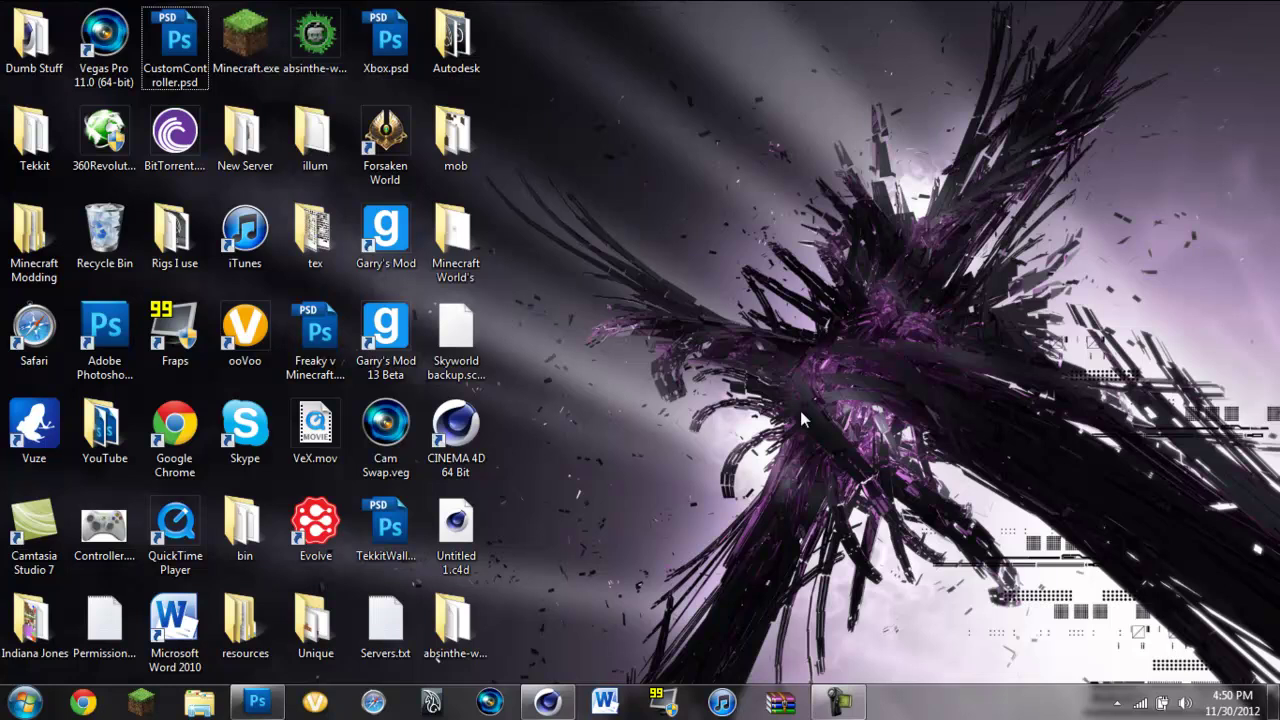
{"action": "left_click_drag", "start_coordinate": [1279, 2], "coordinate": [735, 555]}
- Open Controller.jpg in Photoshop, trying a black Paint Bucket fill and undoing it
{"action": "left_click", "coordinate": [262, 705]}
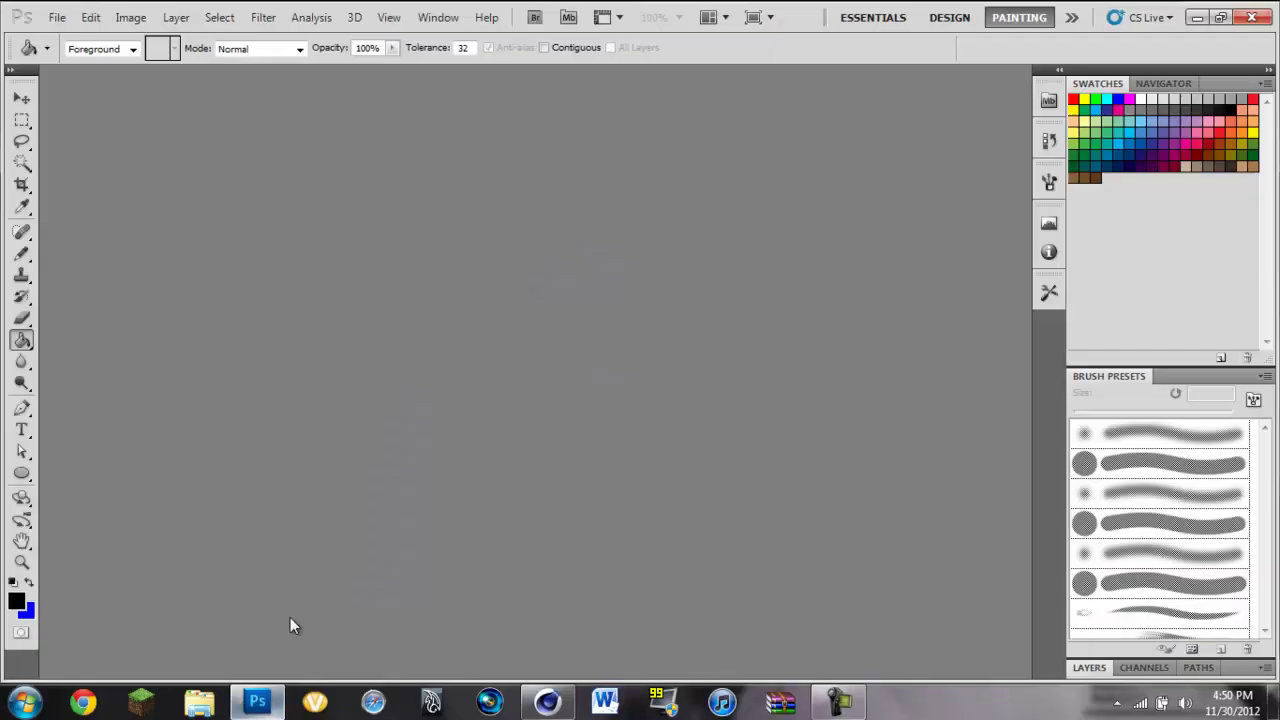
{"action": "left_click", "coordinate": [1197, 17]}
{"action": "left_click_drag", "start_coordinate": [118, 537], "coordinate": [440, 458]}
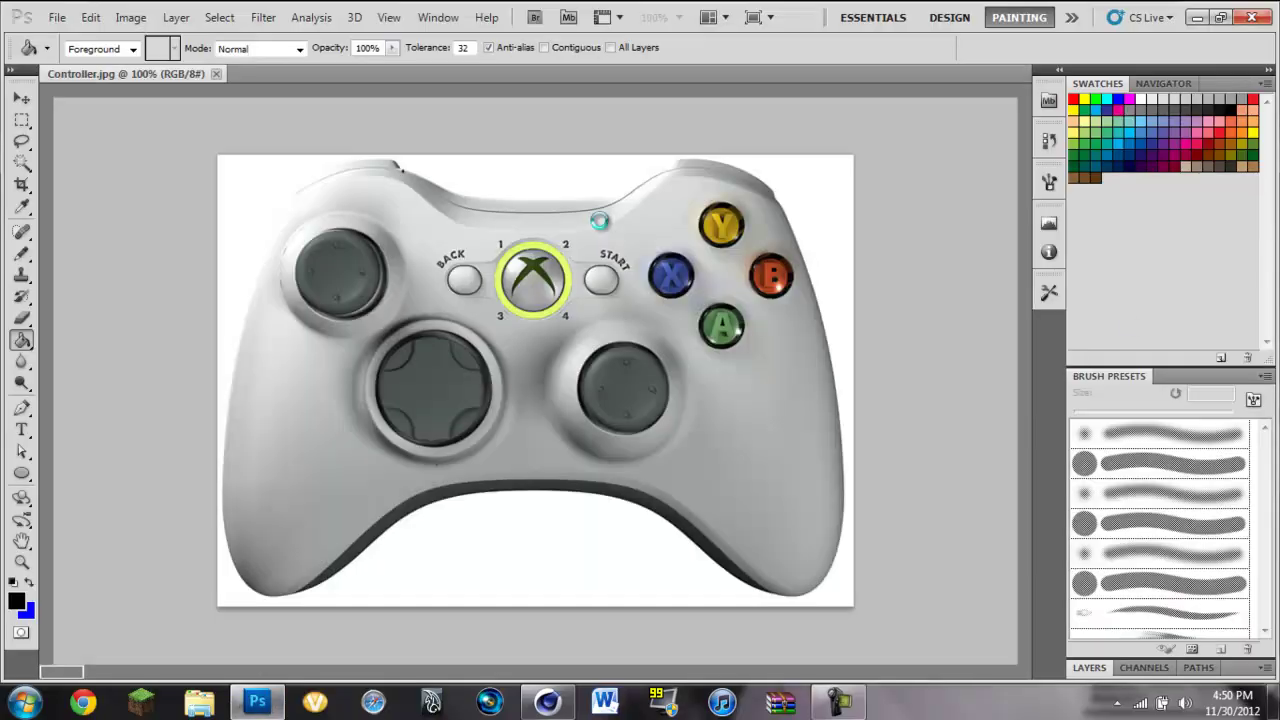
{"action": "left_click", "coordinate": [300, 280]}
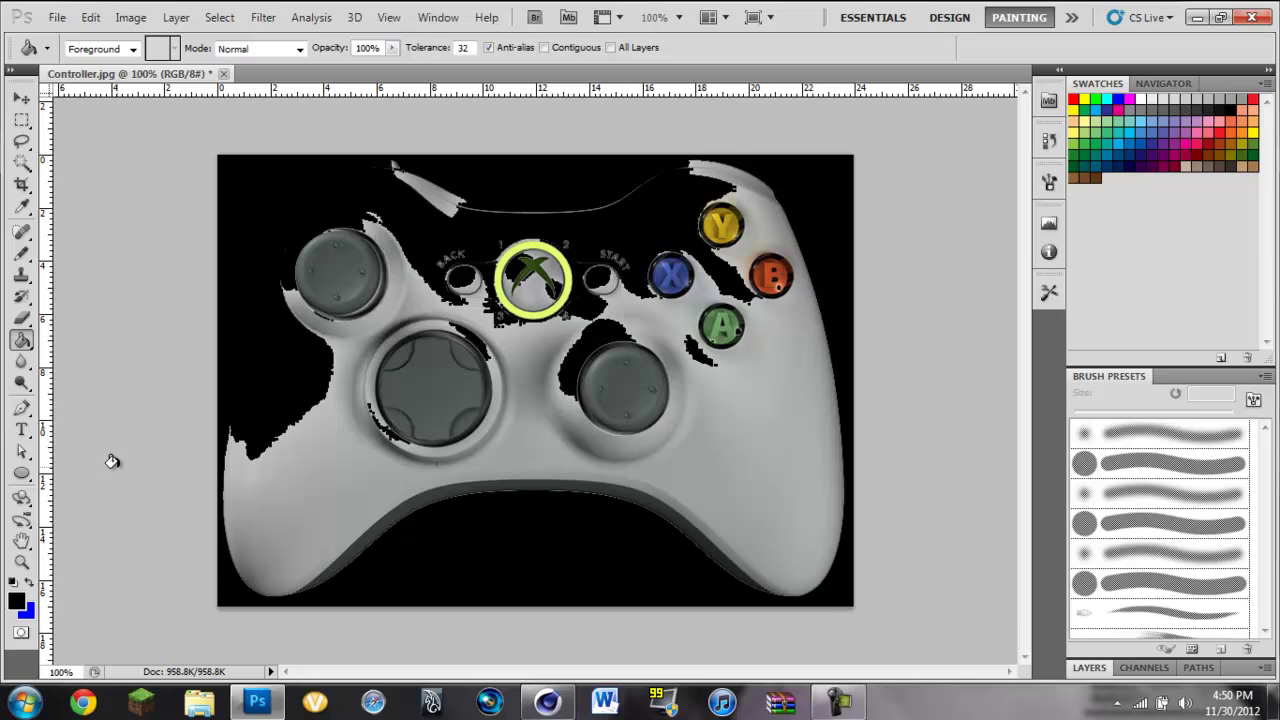
{"action": "key", "text": "ctrl+z"}
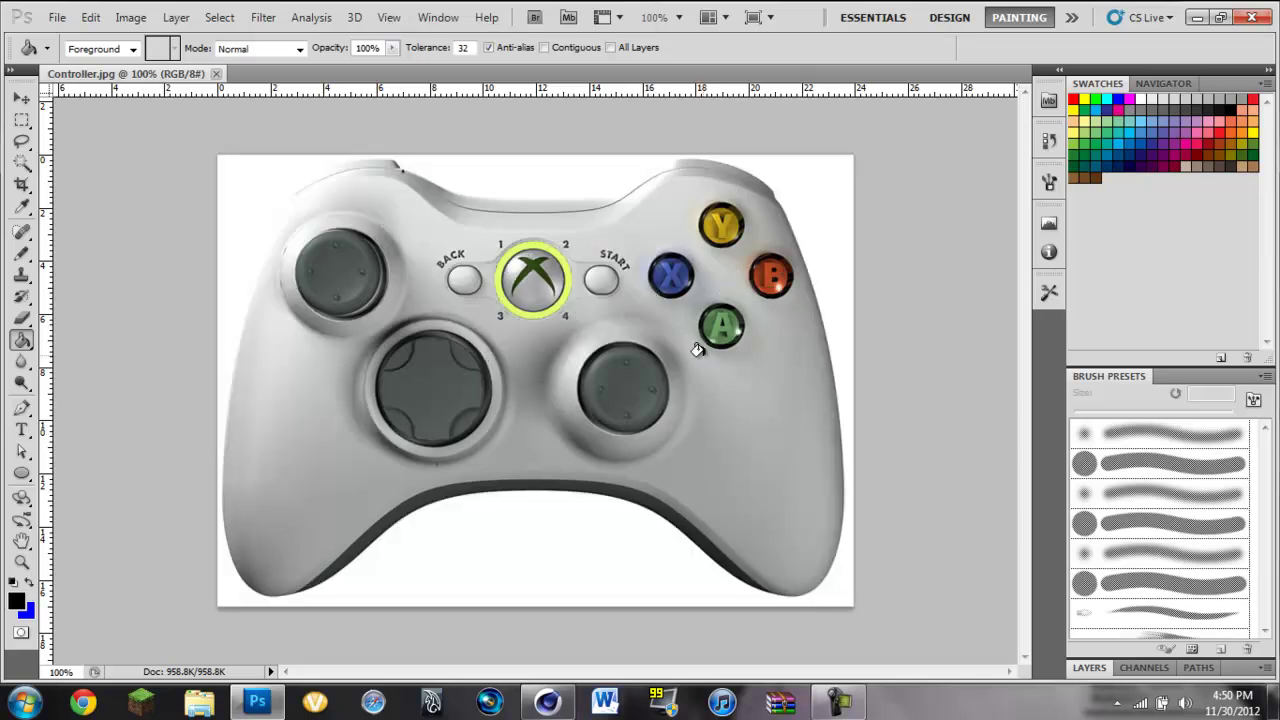
- Show the Layers panel and cancel converting the Background into a normal layer
{"action": "left_click", "coordinate": [1211, 666]}
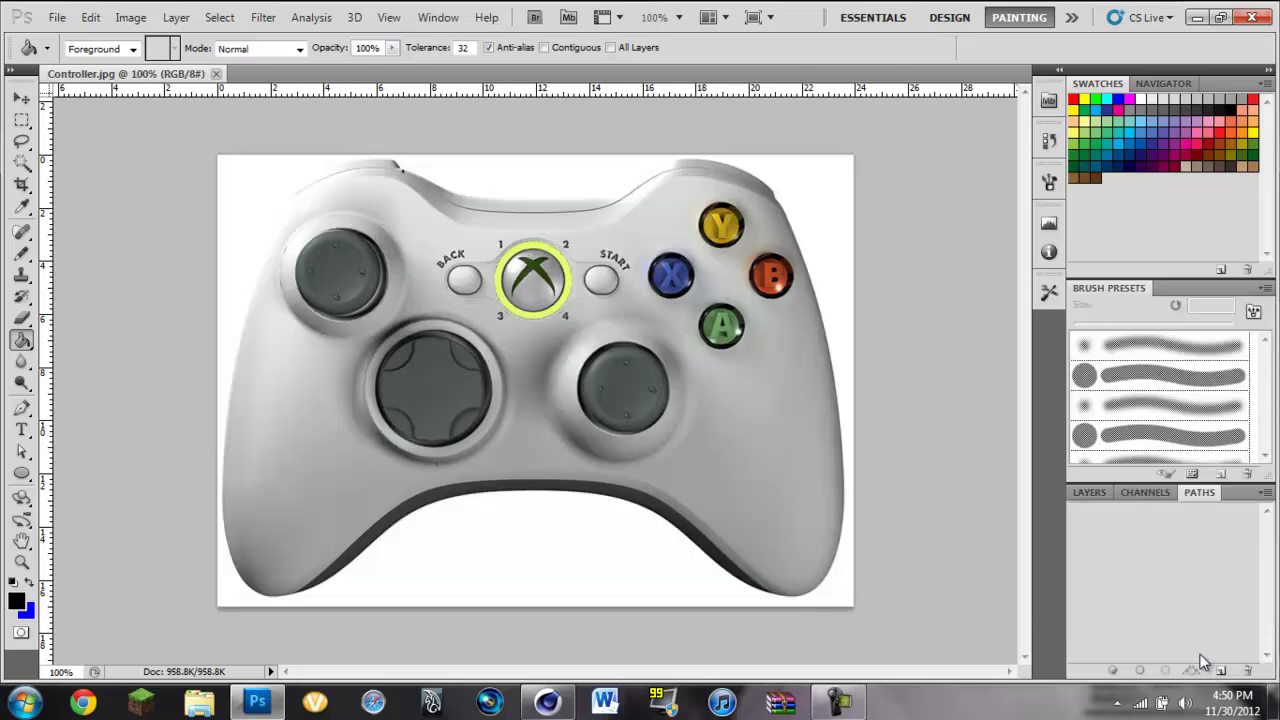
{"action": "left_click", "coordinate": [1088, 492]}
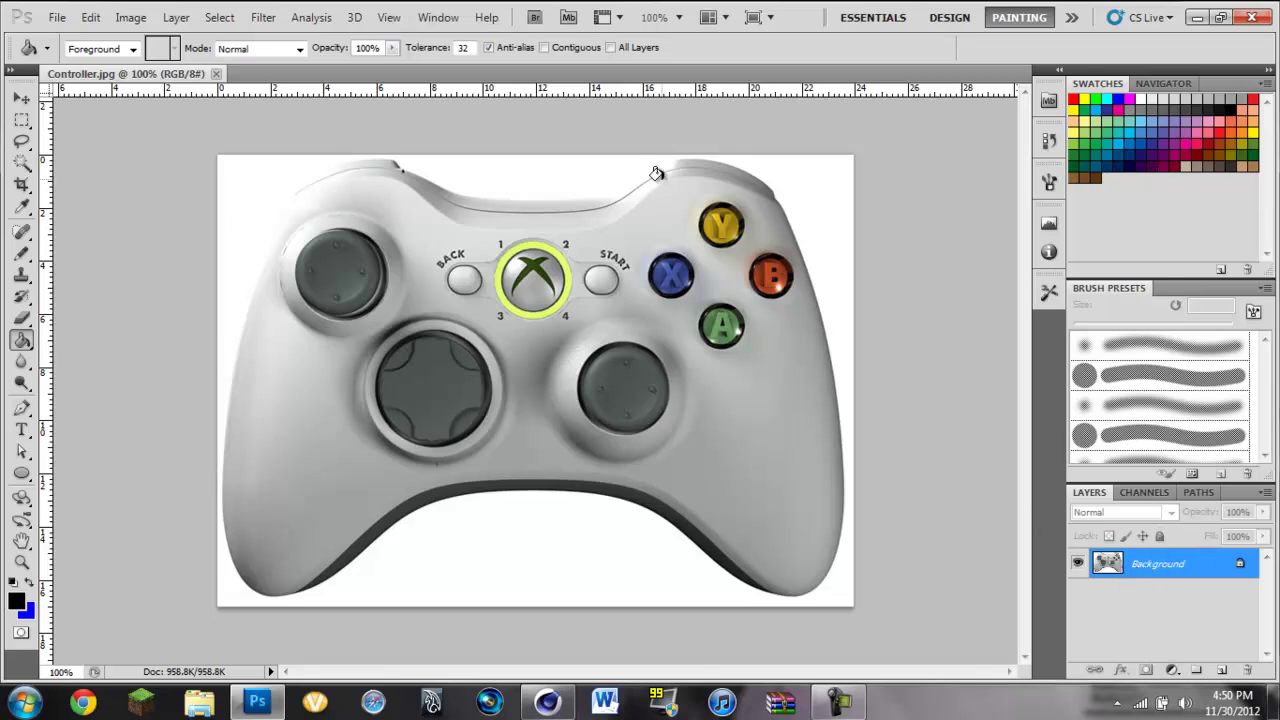
{"action": "left_click", "coordinate": [21, 119]}
{"action": "left_click", "coordinate": [21, 97]}
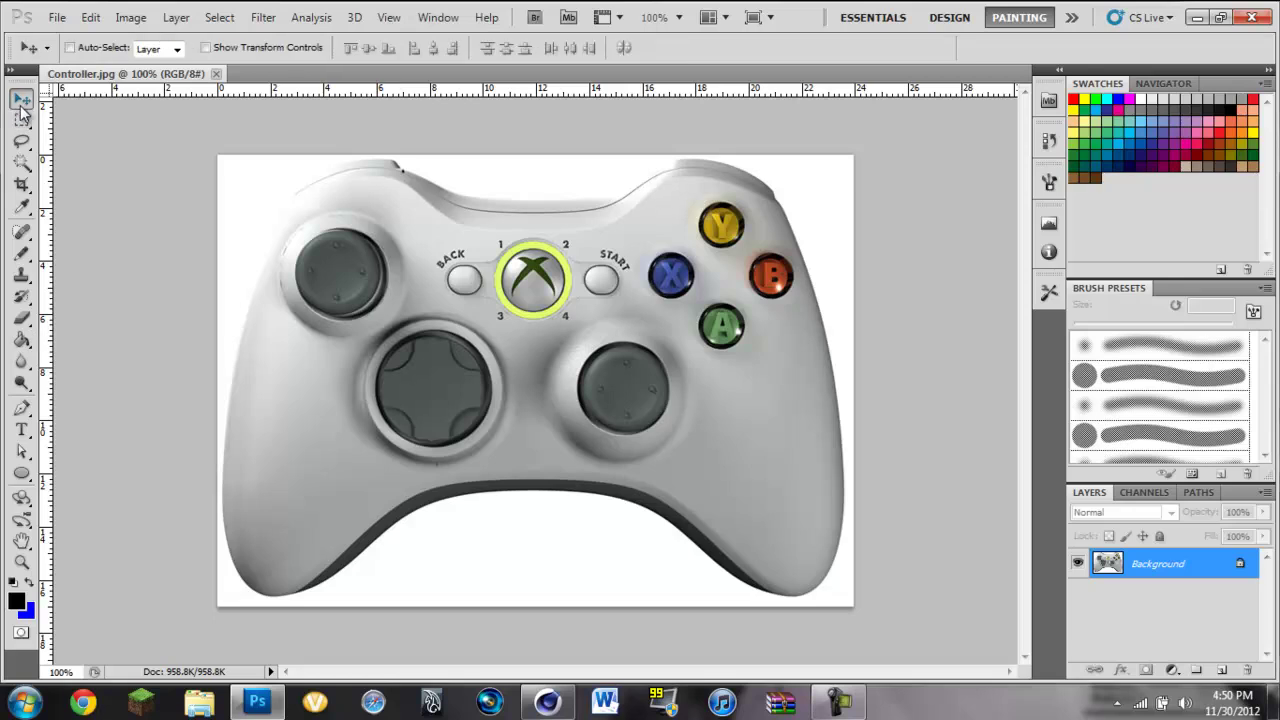
{"action": "double_click", "coordinate": [1107, 565]}
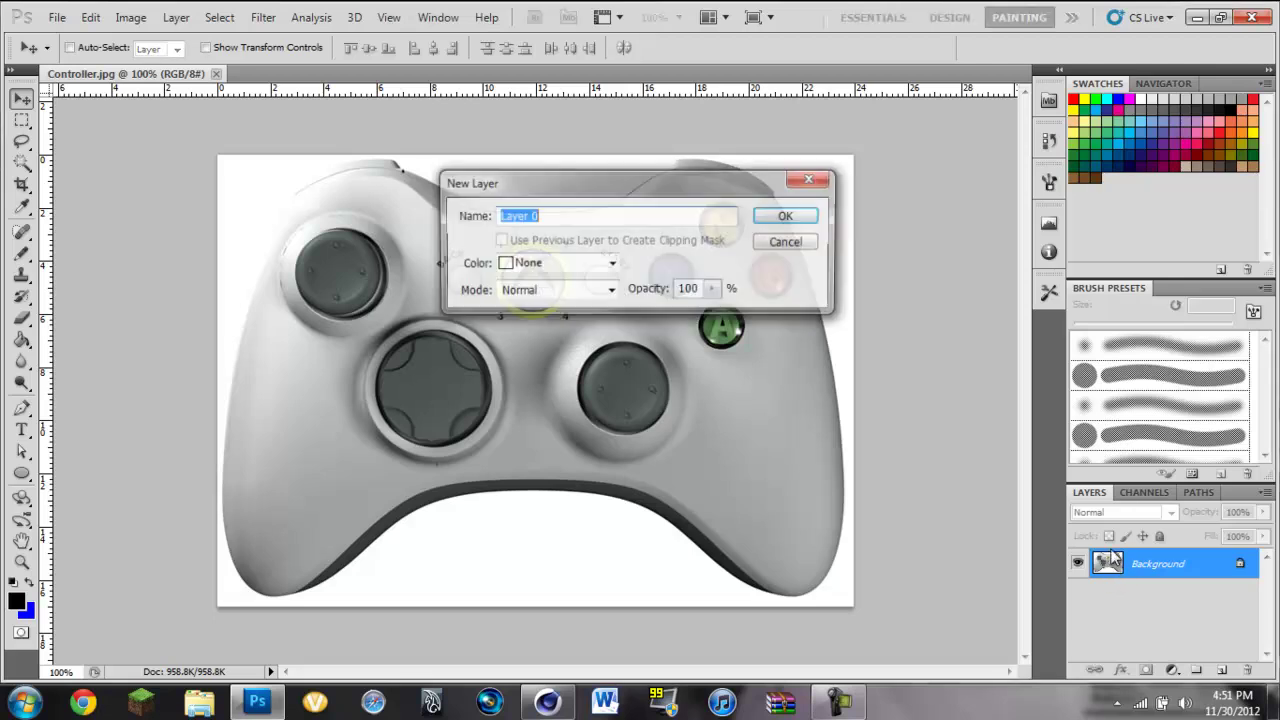
{"action": "left_click", "coordinate": [792, 245]}
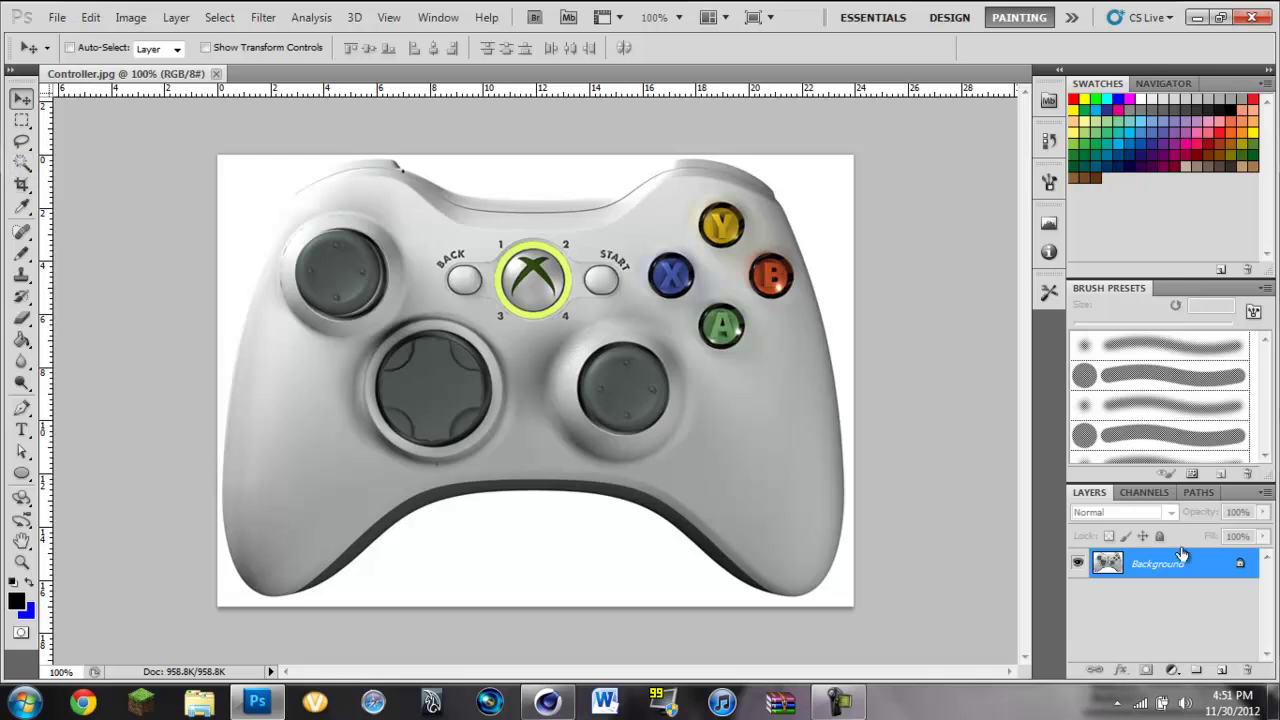
{"action": "left_click", "coordinate": [21, 407]}
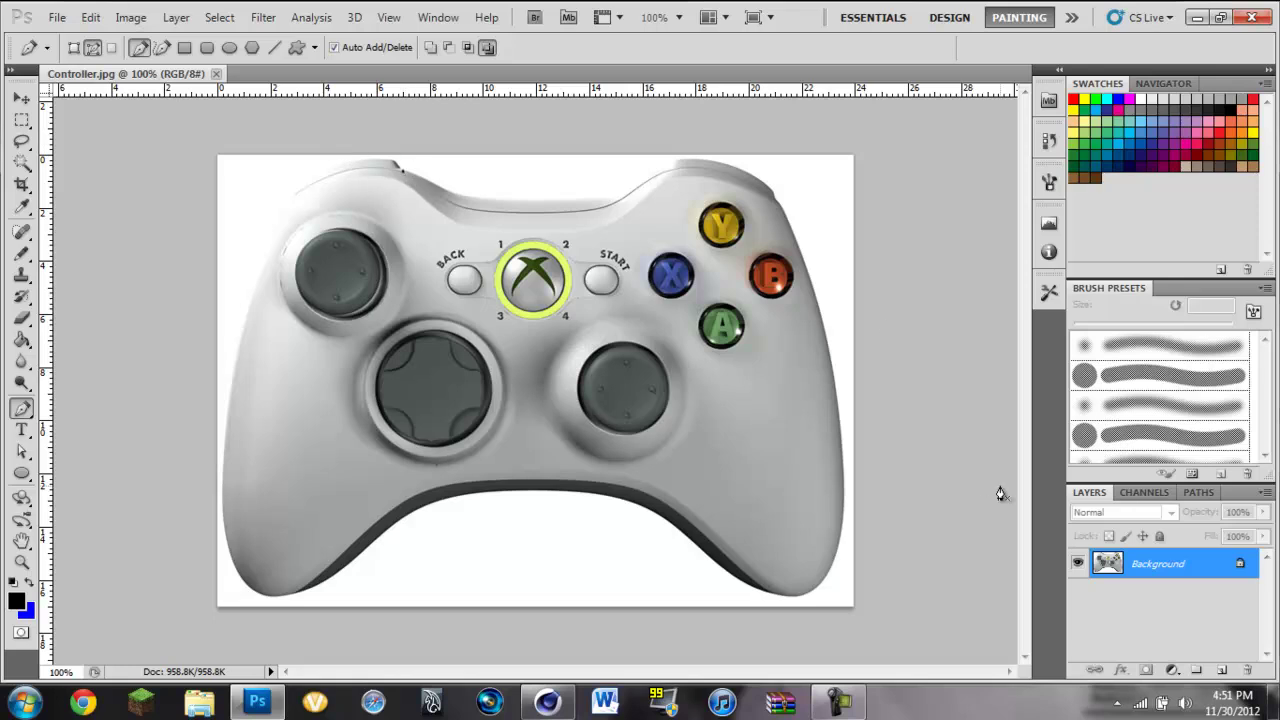
{"action": "left_click", "coordinate": [21, 97]}
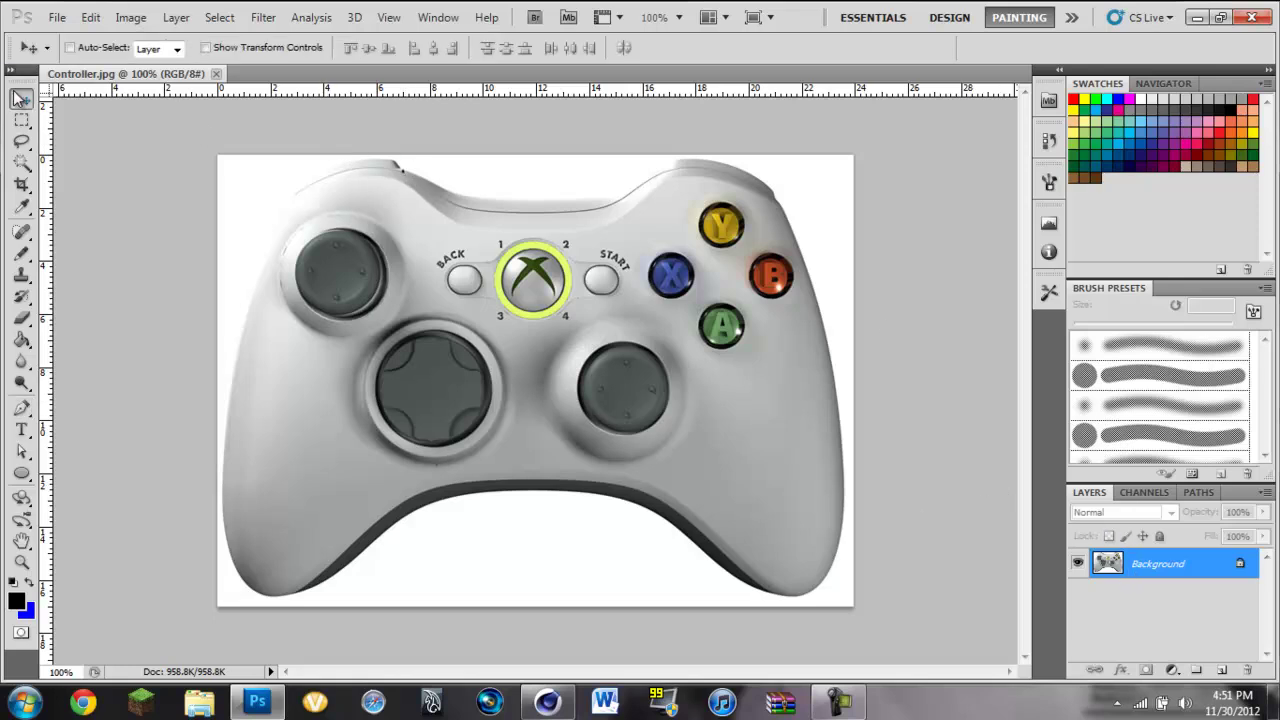
{"action": "left_click", "coordinate": [583, 377]}
{"action": "left_click", "coordinate": [655, 280]}
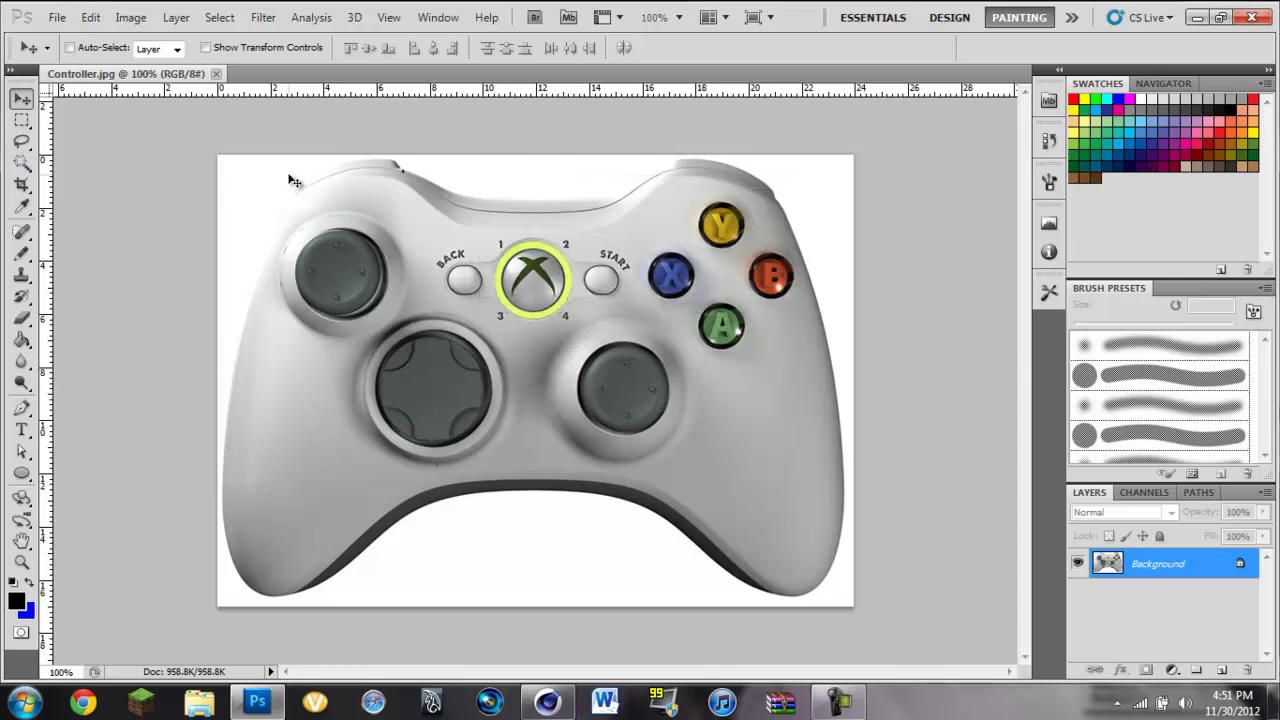
{"action": "left_click", "coordinate": [25, 167]}
{"action": "left_click", "coordinate": [25, 167]}
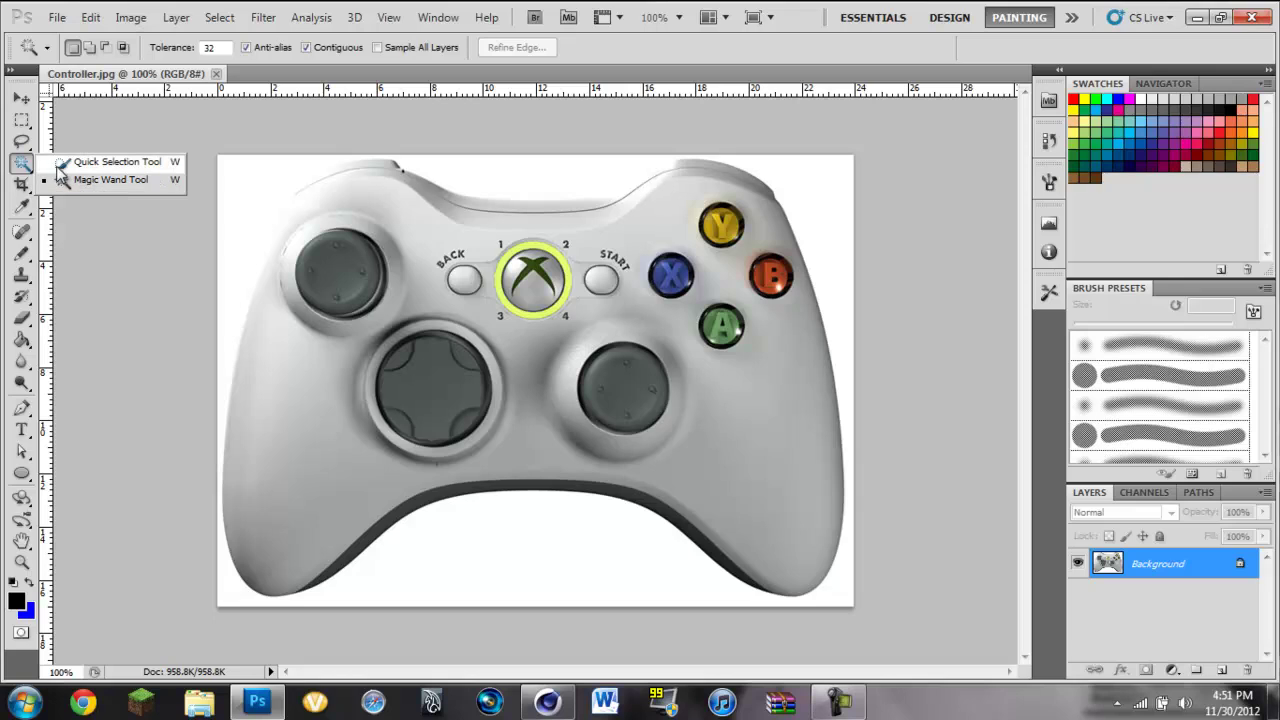
{"action": "left_click", "coordinate": [162, 182]}
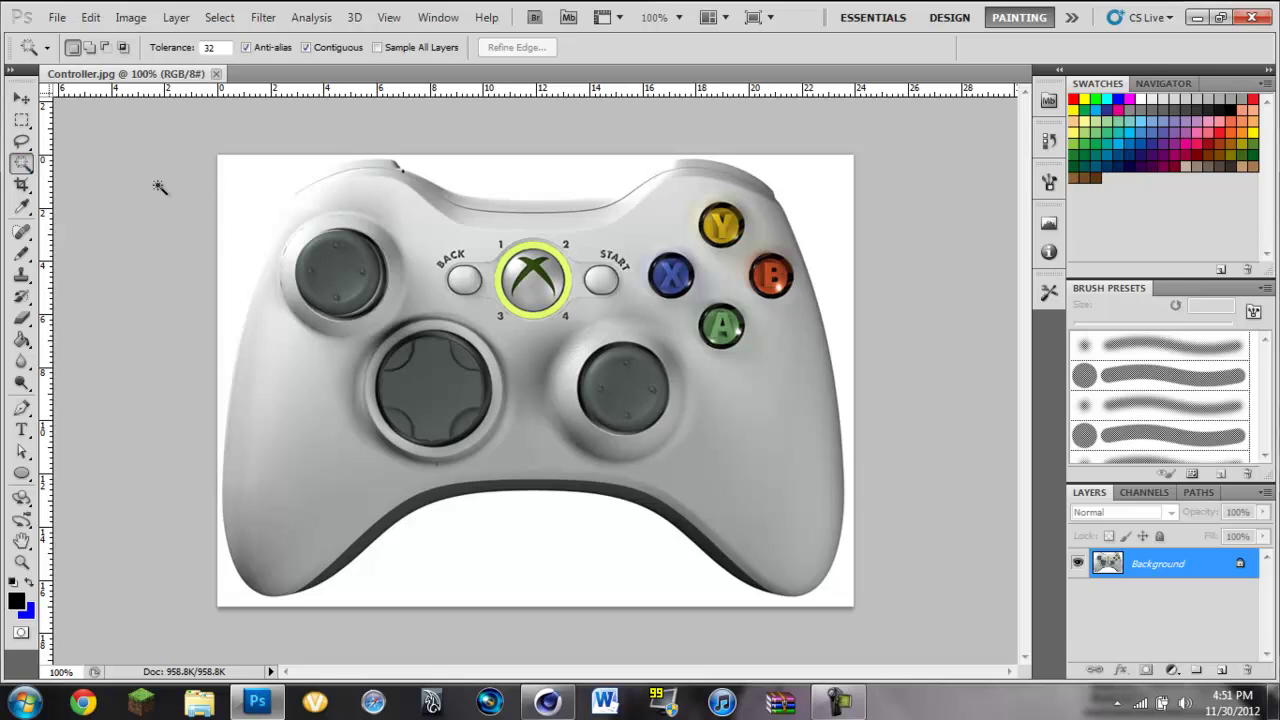
{"action": "left_click", "coordinate": [31, 170]}
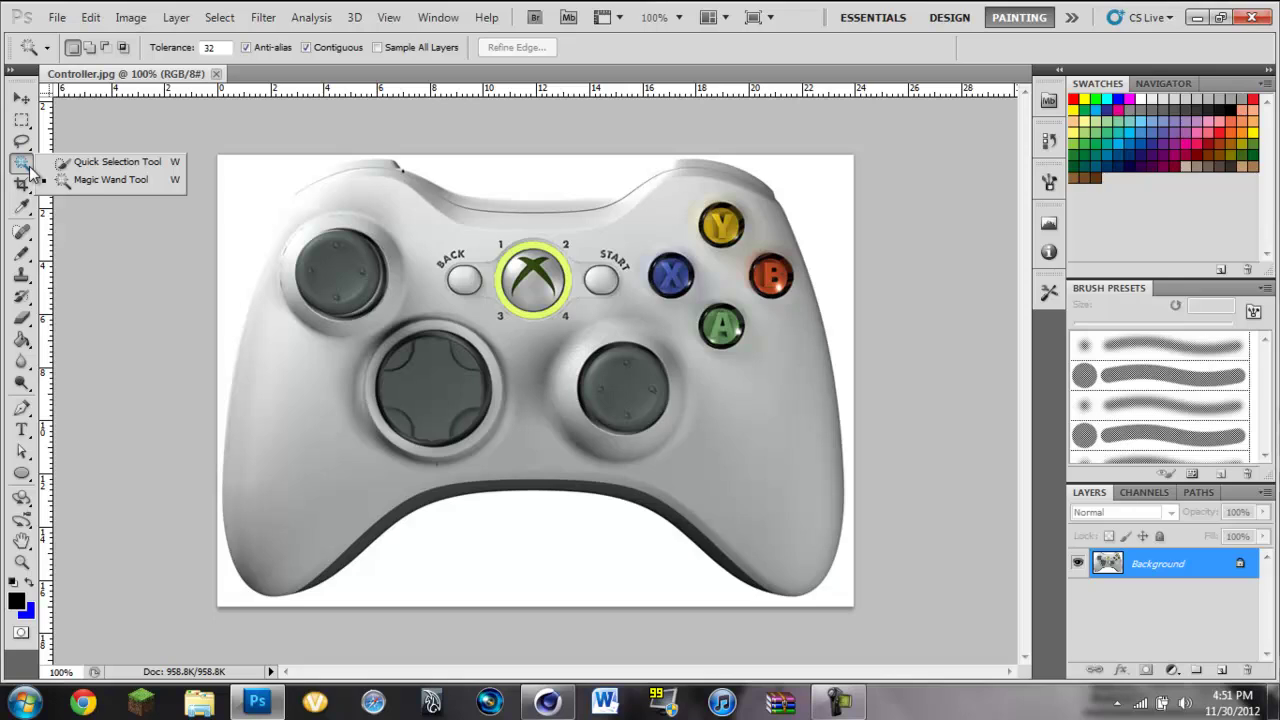
{"action": "left_click", "coordinate": [105, 183]}
{"action": "left_click", "coordinate": [269, 181]}
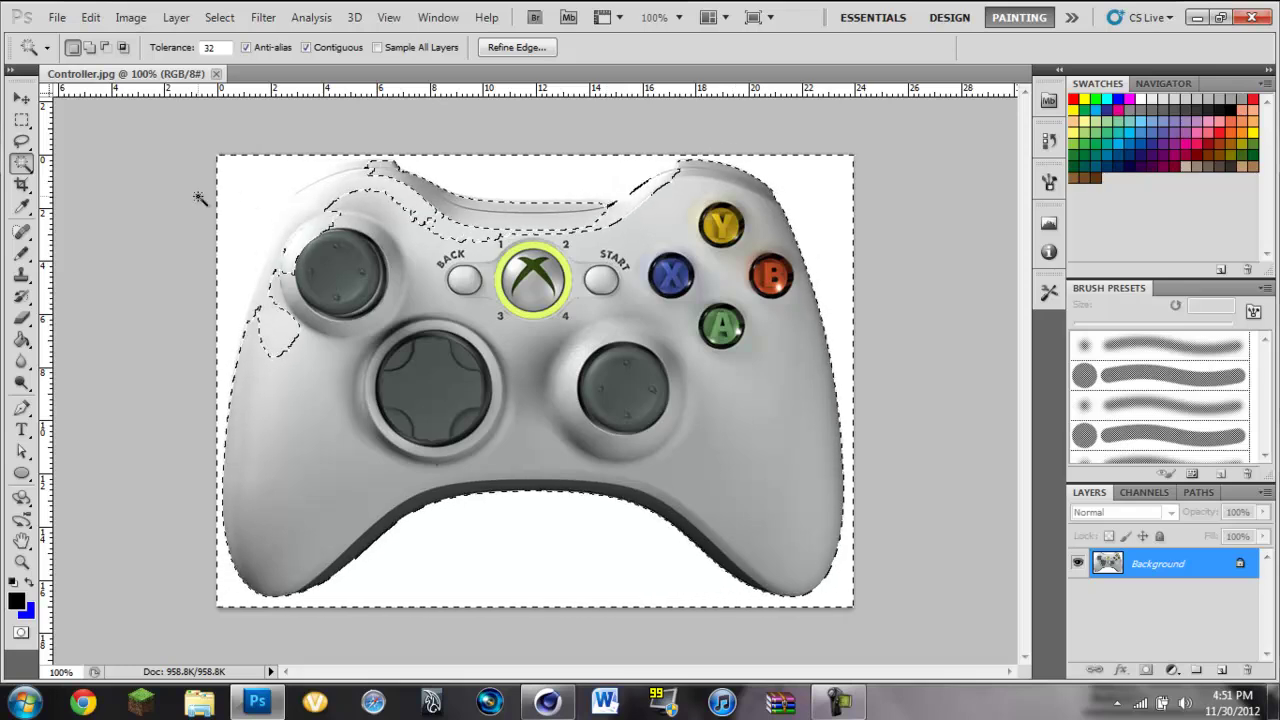
{"action": "key", "text": "ctrl+d"}
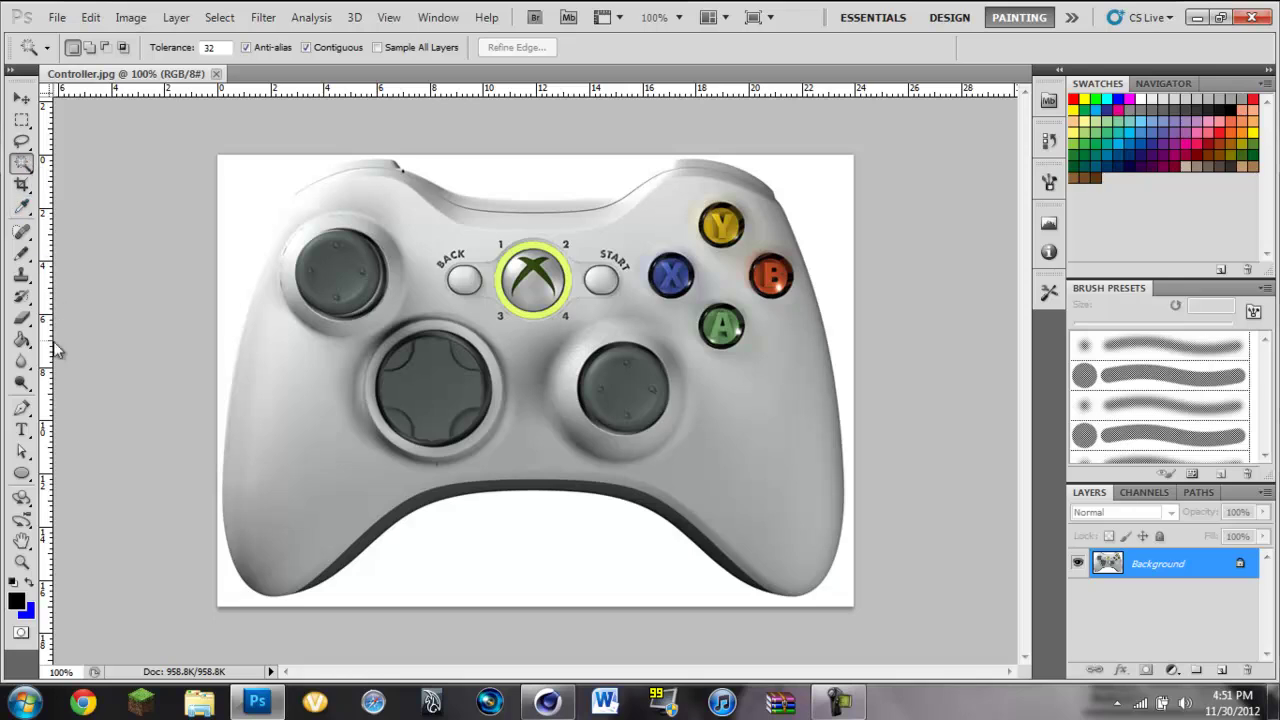
- With the Pen tool, place anchors along the controller's top-left edge and left side
{"action": "left_click", "coordinate": [21, 408]}
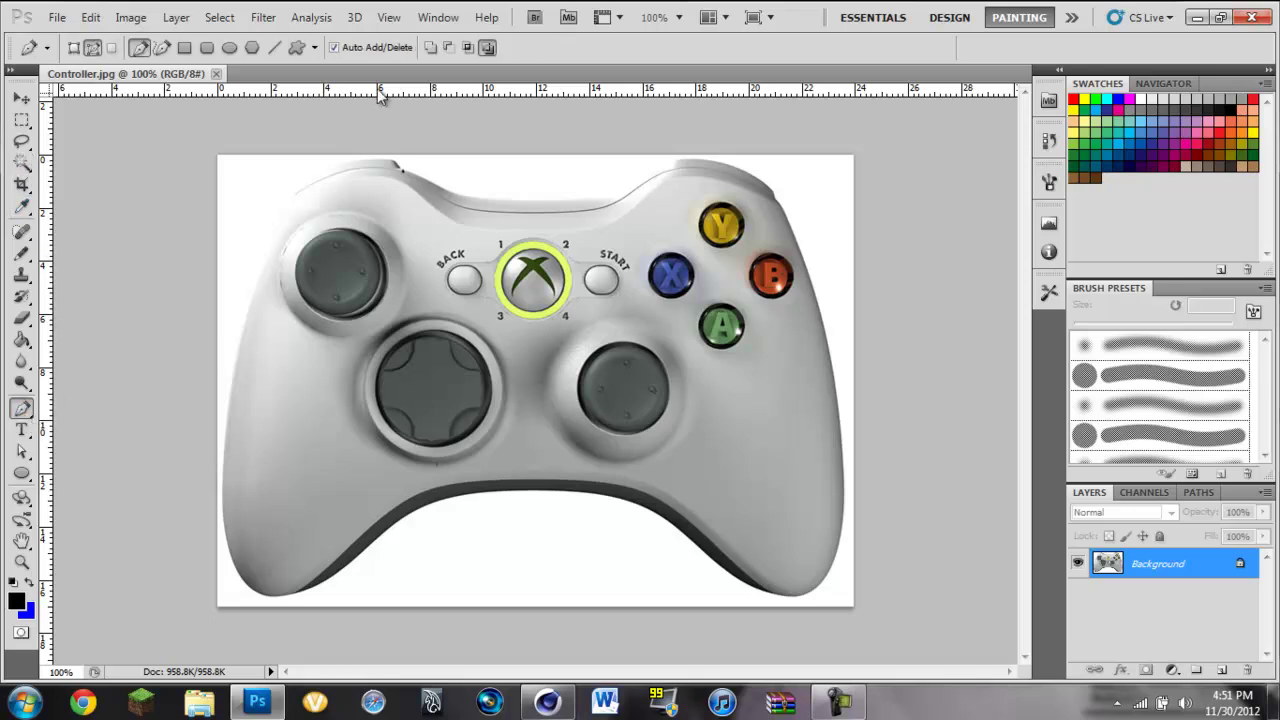
{"action": "left_click", "coordinate": [394, 164]}
{"action": "left_click", "coordinate": [366, 159]}
{"action": "left_click", "coordinate": [342, 165]}
{"action": "left_click", "coordinate": [368, 165], "text": "ctrl"}
{"action": "left_click", "coordinate": [324, 174]}
{"action": "left_click", "coordinate": [301, 187]}
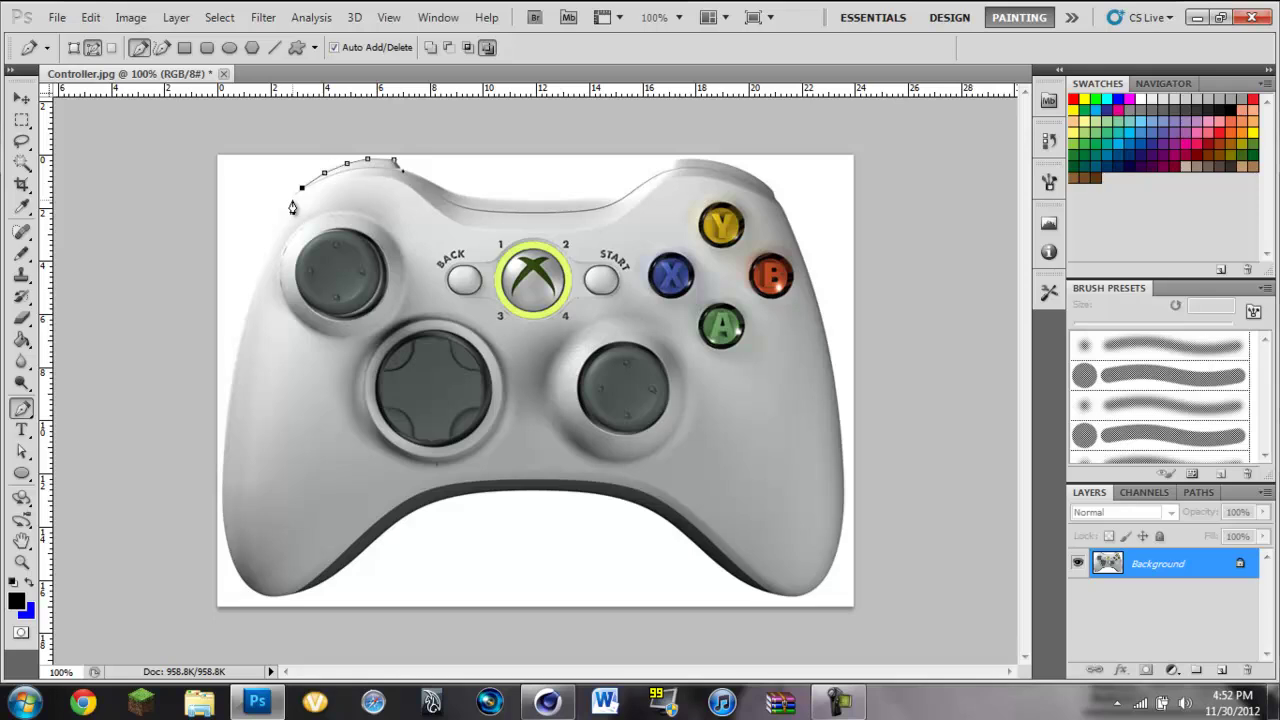
{"action": "left_click", "coordinate": [277, 230]}
{"action": "left_click", "coordinate": [245, 323]}
{"action": "left_click", "coordinate": [234, 368]}
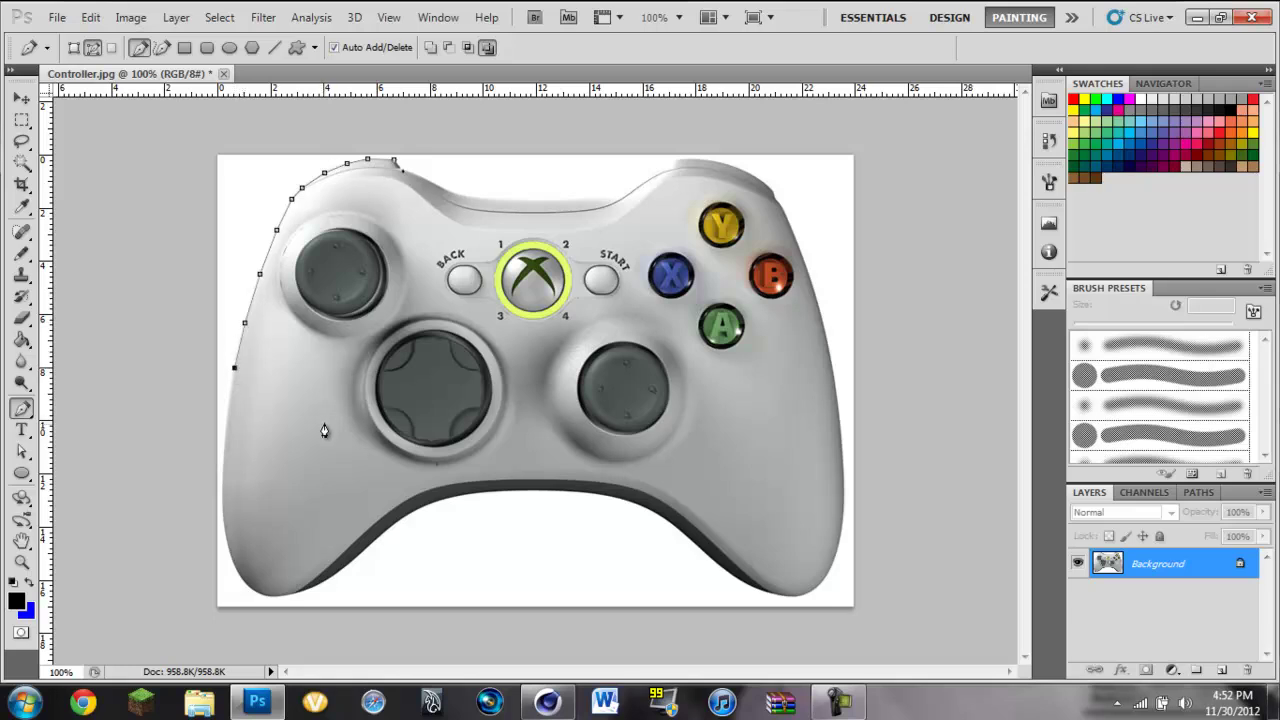
{"action": "left_click", "coordinate": [228, 412]}
- Continue the path around the bottom-left corner, the left grip's bottom and inner curve
{"action": "left_click", "coordinate": [222, 509]}
{"action": "left_click", "coordinate": [224, 540]}
{"action": "left_click", "coordinate": [232, 563]}
{"action": "left_click", "coordinate": [245, 584]}
{"action": "left_click", "coordinate": [272, 595]}
{"action": "left_click", "coordinate": [302, 591]}
{"action": "left_click", "coordinate": [327, 579]}
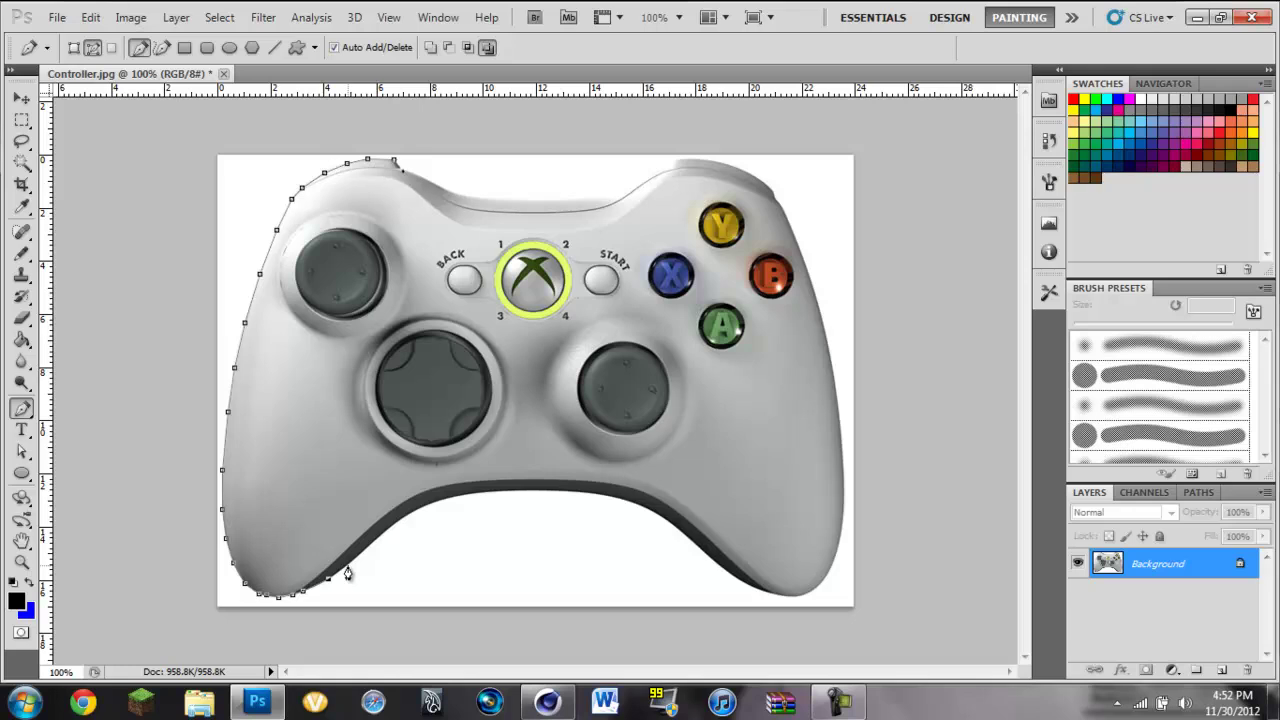
{"action": "left_click", "coordinate": [346, 565]}
{"action": "left_click", "coordinate": [368, 546]}
{"action": "left_click", "coordinate": [404, 516]}
{"action": "left_click", "coordinate": [423, 506]}
- Trace the controller's lower inner edge across to the right grip
{"action": "left_click", "coordinate": [441, 500]}
{"action": "left_click", "coordinate": [462, 496]}
{"action": "left_click", "coordinate": [490, 493]}
{"action": "left_click", "coordinate": [509, 491]}
{"action": "left_click", "coordinate": [531, 491]}
{"action": "left_click", "coordinate": [555, 491]}
{"action": "left_click", "coordinate": [572, 491]}
{"action": "left_click", "coordinate": [588, 492]}
{"action": "left_click", "coordinate": [602, 494]}
{"action": "left_click", "coordinate": [615, 497]}
{"action": "left_click", "coordinate": [632, 502]}
{"action": "left_click", "coordinate": [646, 509]}
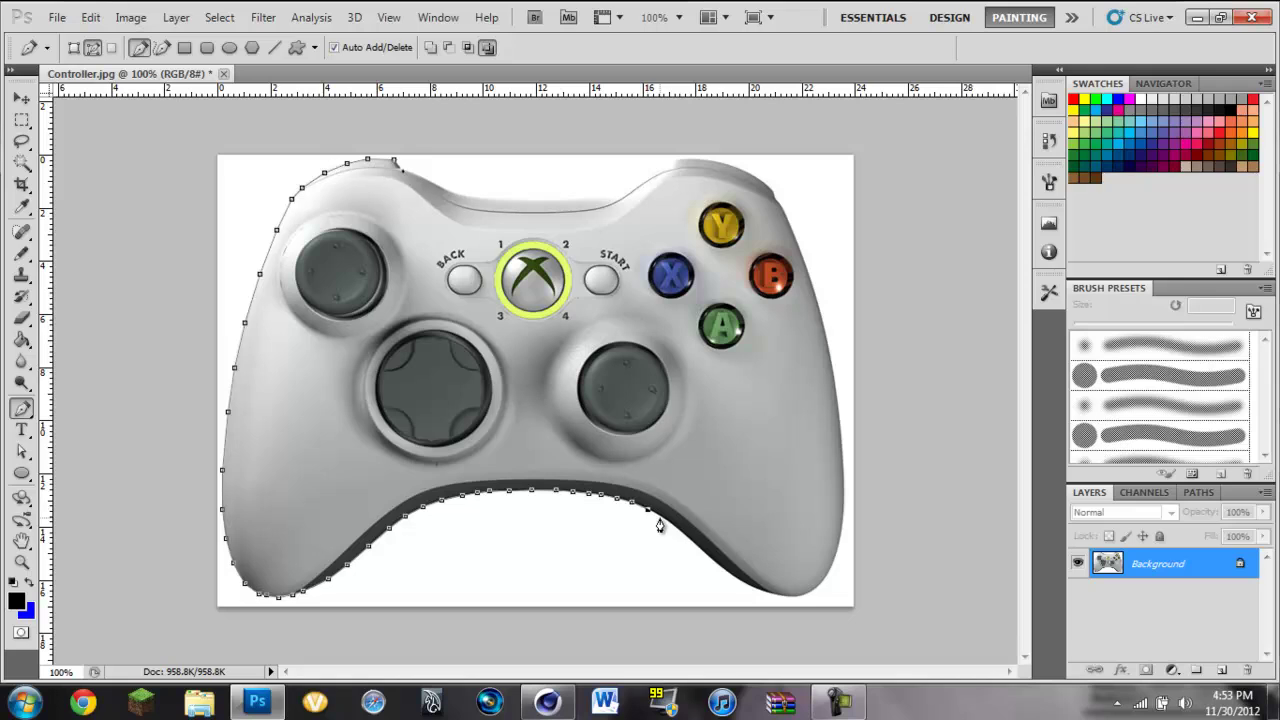
{"action": "left_click", "coordinate": [660, 518]}
- Add anchors along the right grip and top edge, closing the path at its first point
{"action": "left_click", "coordinate": [695, 546]}
{"action": "left_click", "coordinate": [727, 573]}
{"action": "left_click", "coordinate": [741, 584]}
{"action": "left_click", "coordinate": [784, 598]}
{"action": "left_click", "coordinate": [713, 161]}
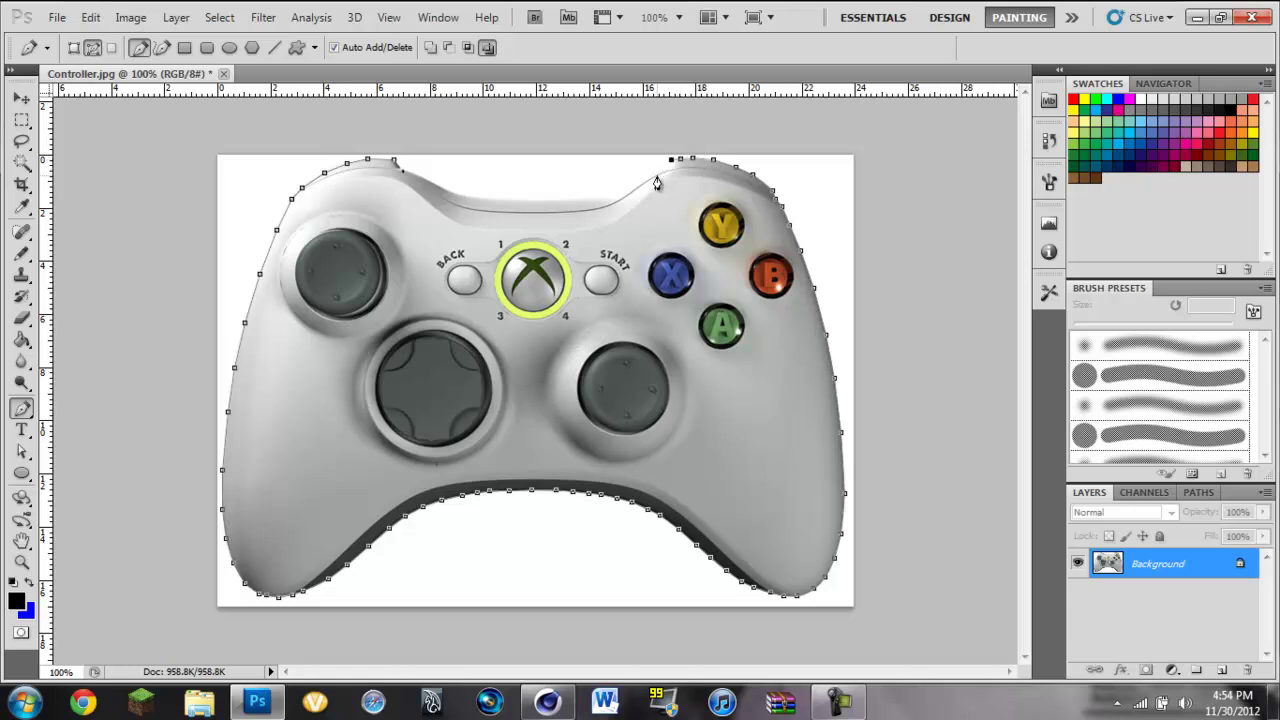
{"action": "left_click", "coordinate": [602, 200]}
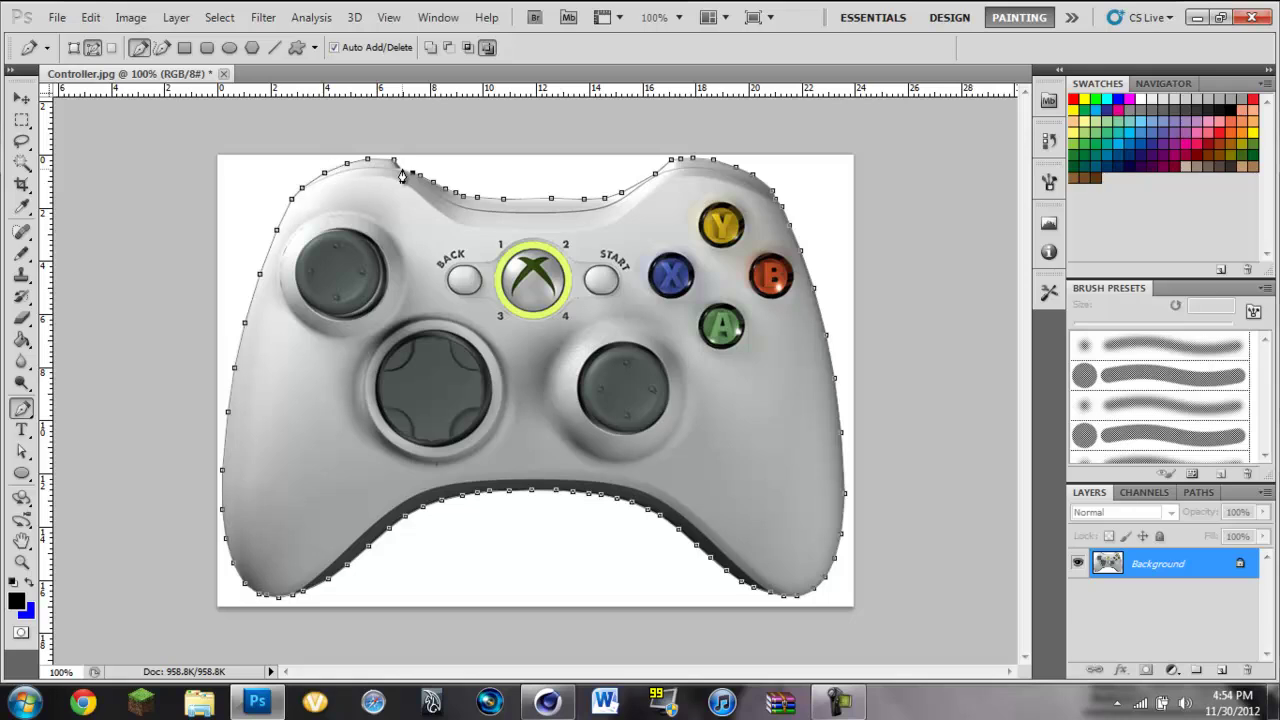
{"action": "left_click", "coordinate": [396, 163]}
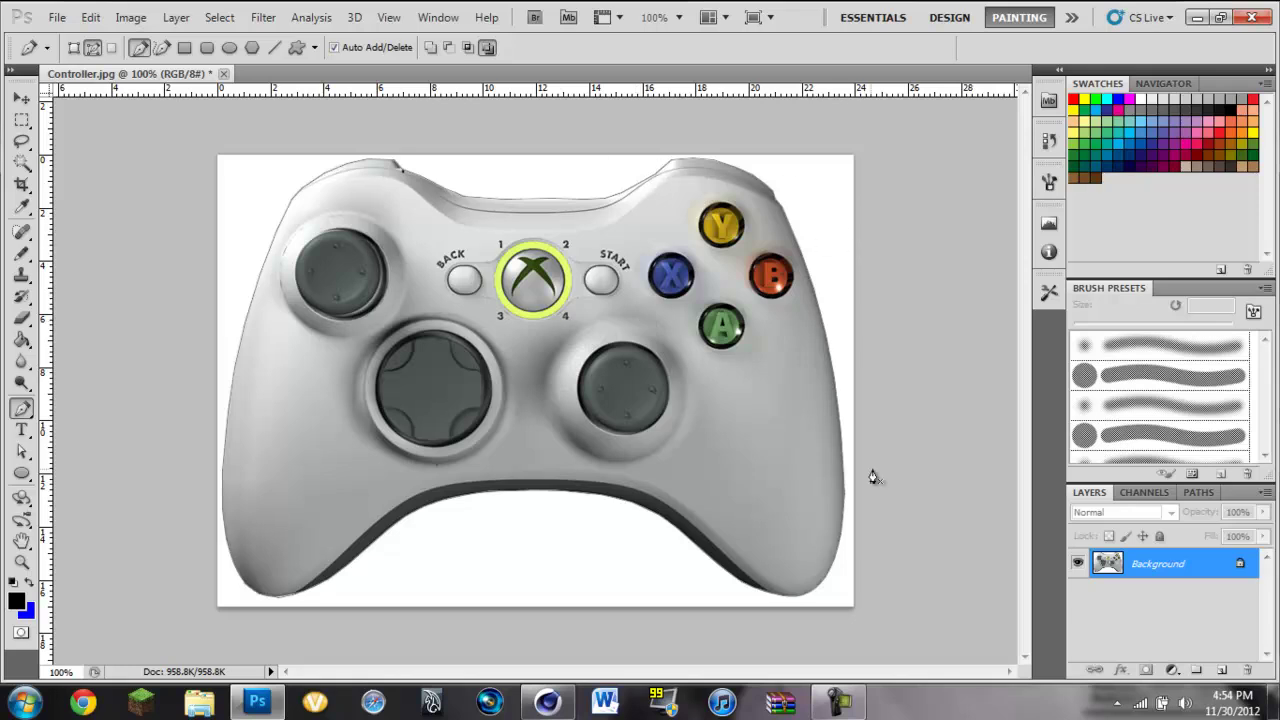
- Turn the finished path into a selection with no feathering
{"action": "right_click", "coordinate": [493, 332]}
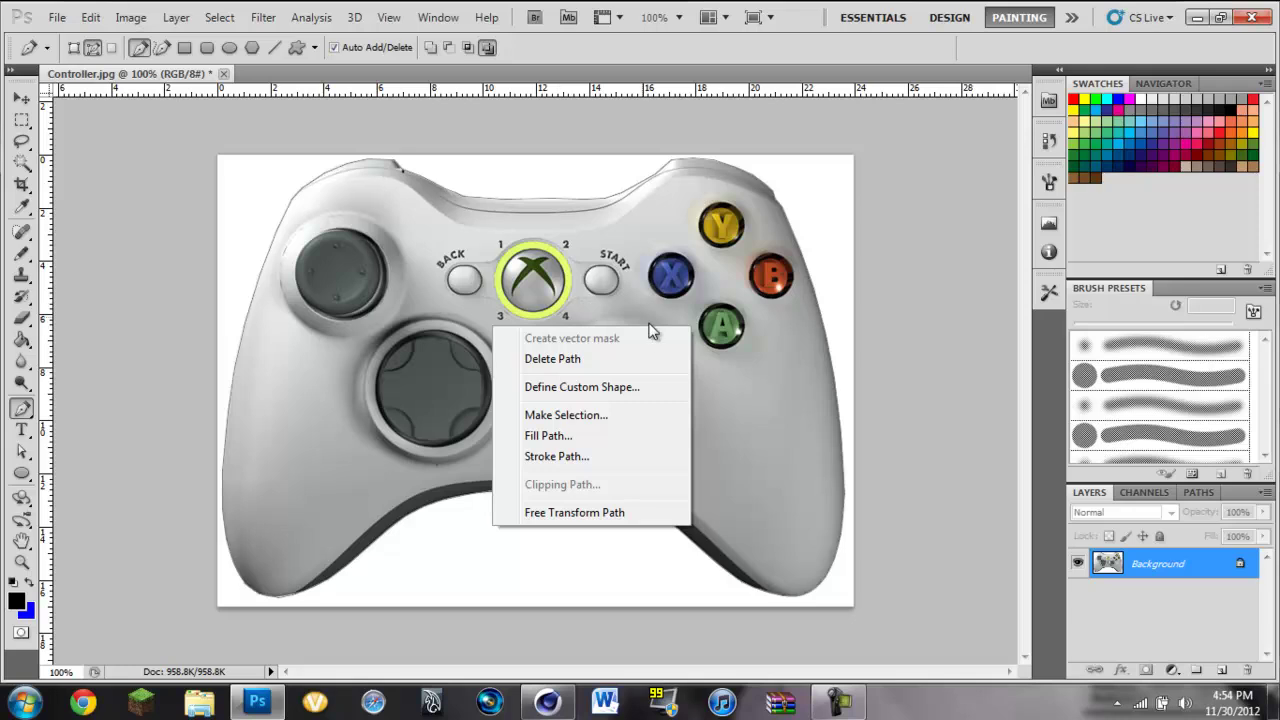
{"action": "left_click", "coordinate": [629, 414]}
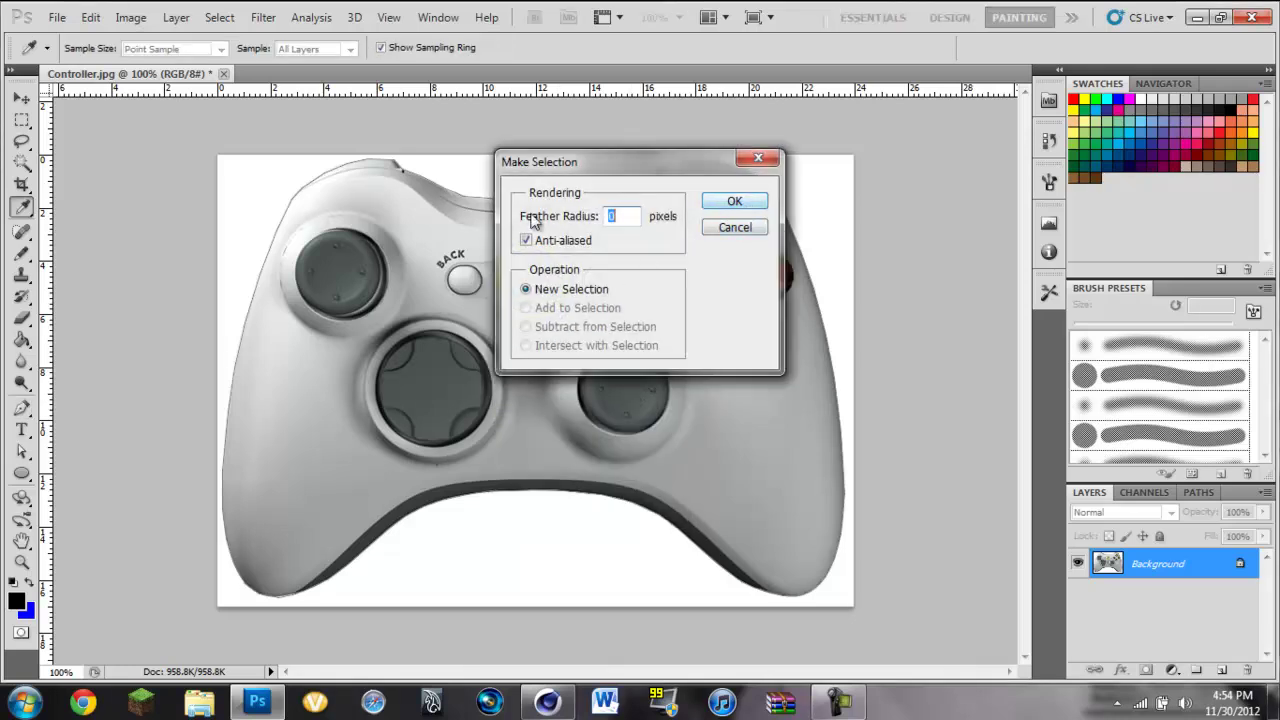
{"action": "left_click", "coordinate": [735, 203]}
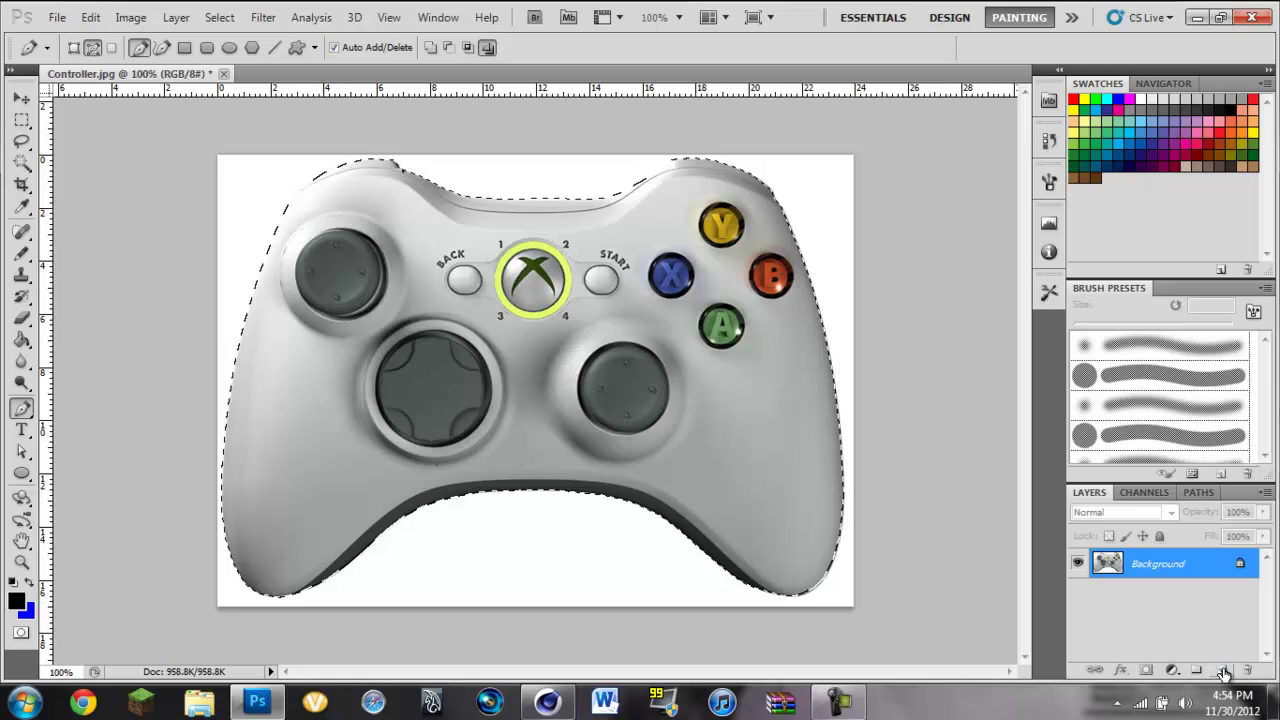
- Duplicate Background, add Layer 1 beneath the copy, and delete the original Background
{"action": "right_click", "coordinate": [1160, 566]}
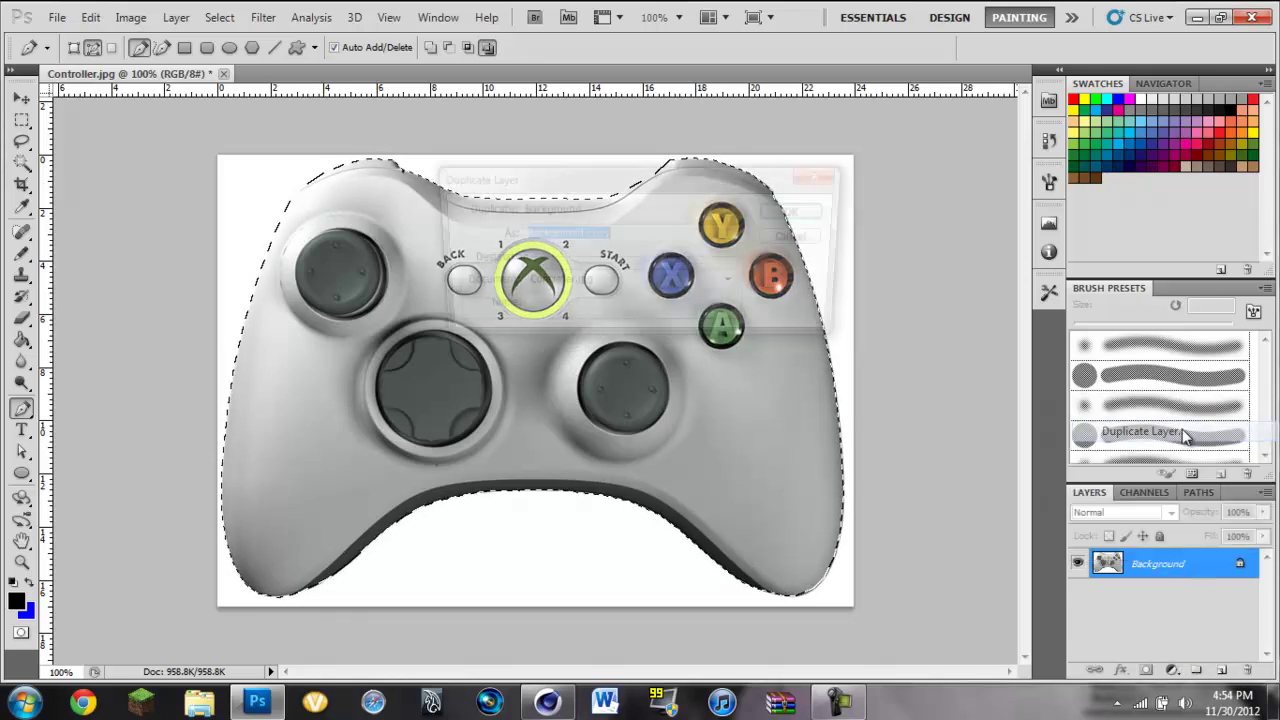
{"action": "left_click", "coordinate": [1143, 431]}
{"action": "left_click", "coordinate": [807, 214]}
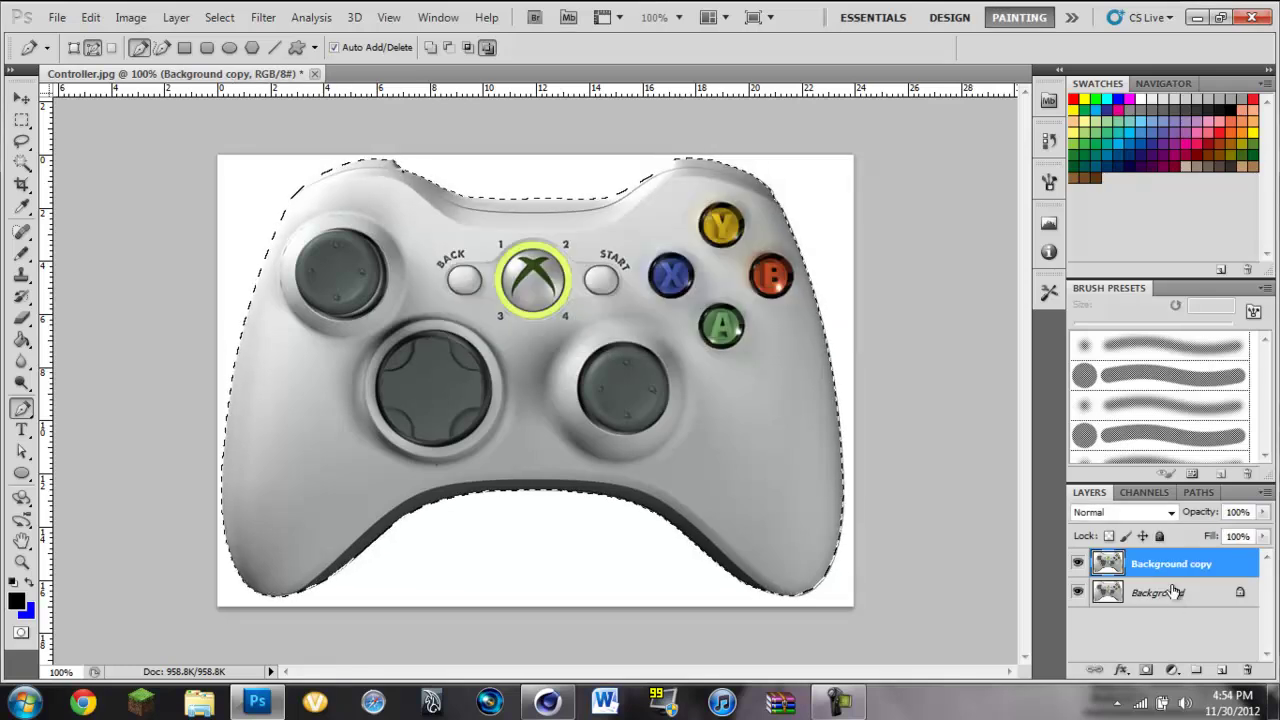
{"action": "left_click", "coordinate": [1221, 670]}
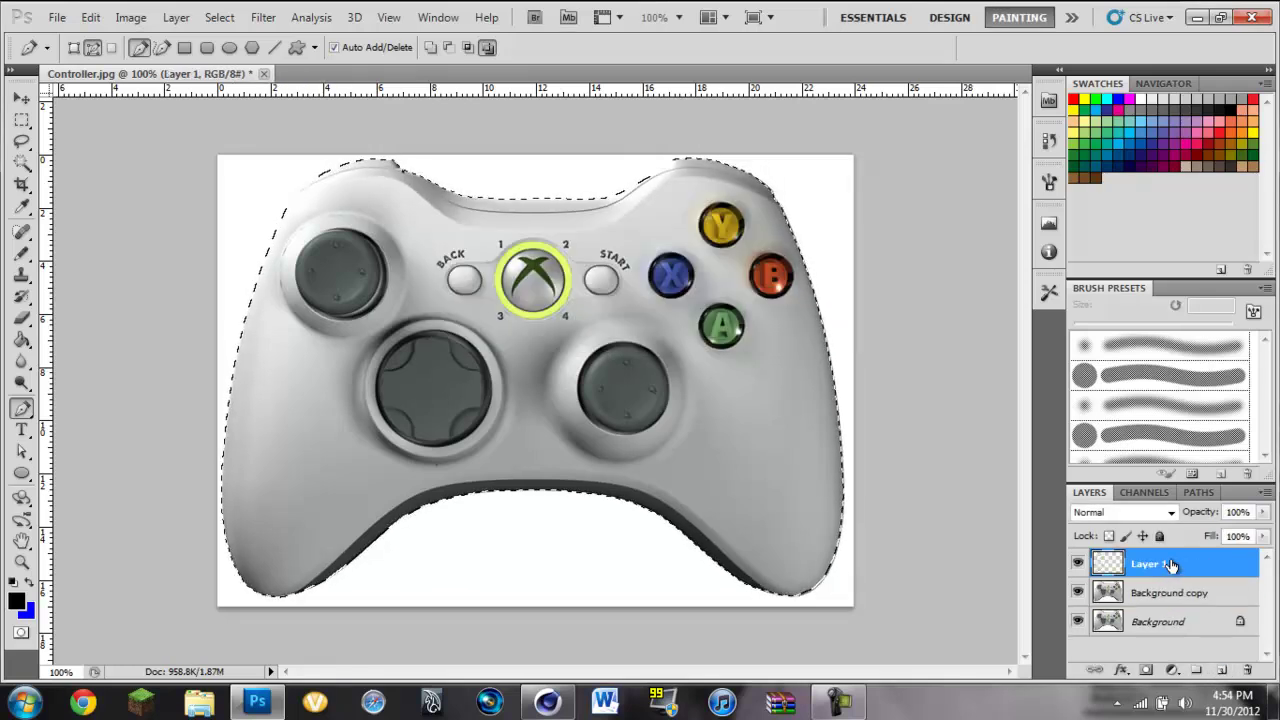
{"action": "left_click_drag", "start_coordinate": [1168, 569], "coordinate": [1184, 605]}
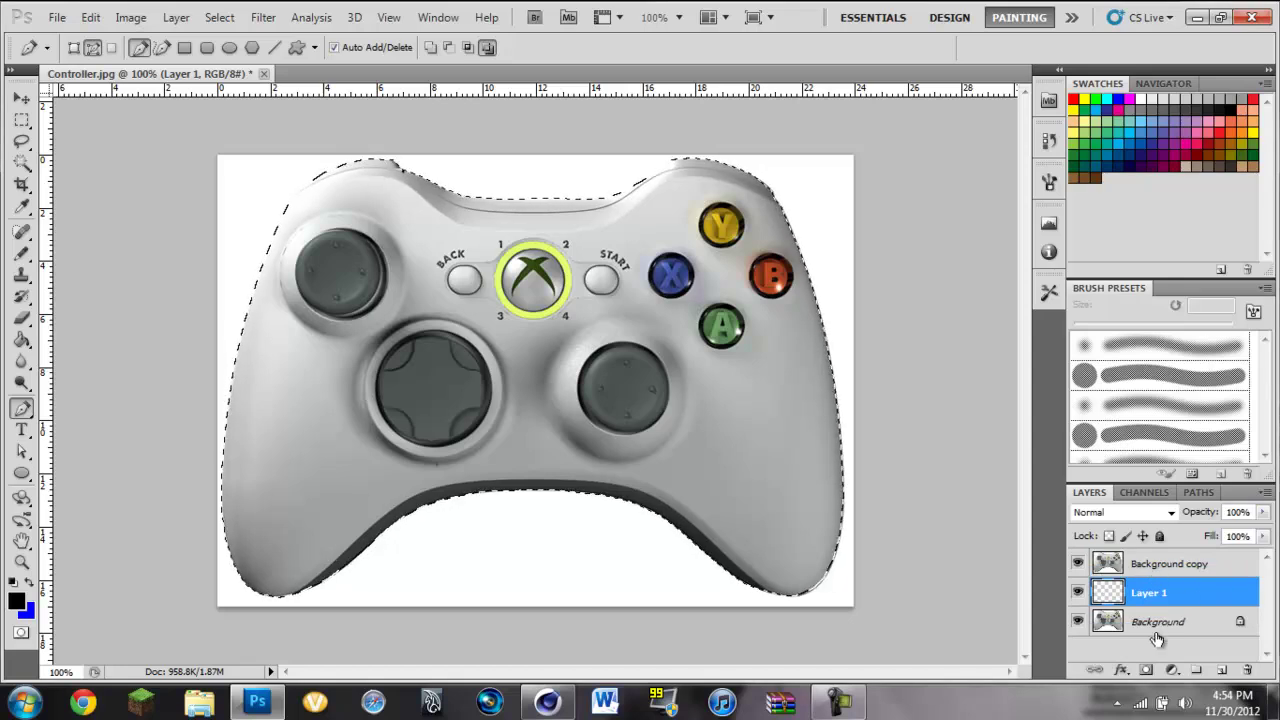
{"action": "left_click", "coordinate": [1157, 620]}
{"action": "right_click", "coordinate": [1157, 617]}
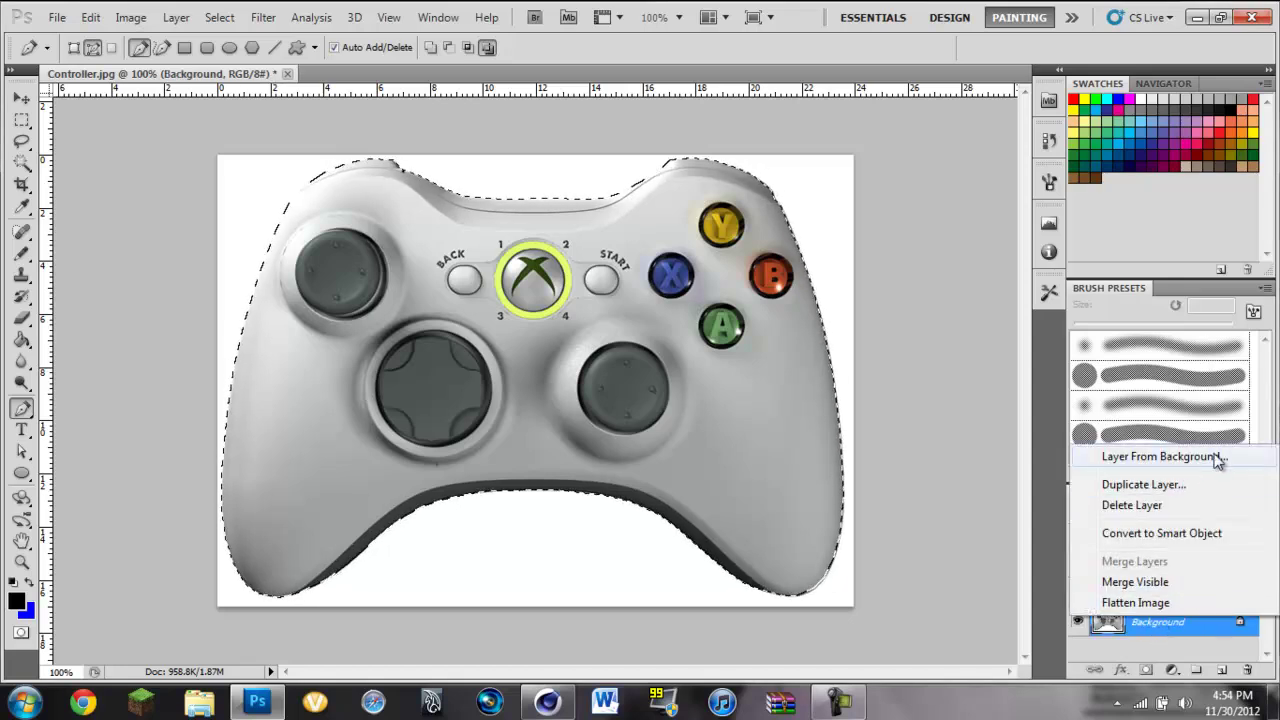
{"action": "left_click", "coordinate": [1182, 506]}
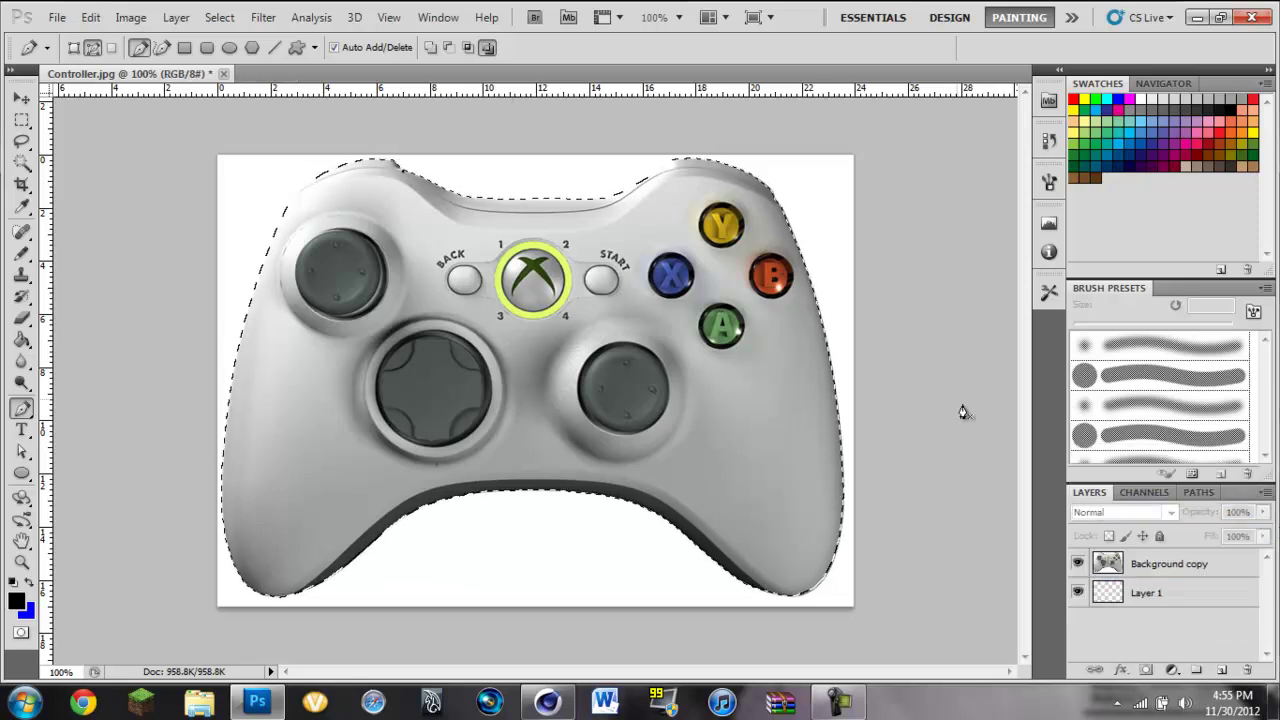
- On Background copy, invert the selection and delete the white background
{"action": "left_click", "coordinate": [1166, 561]}
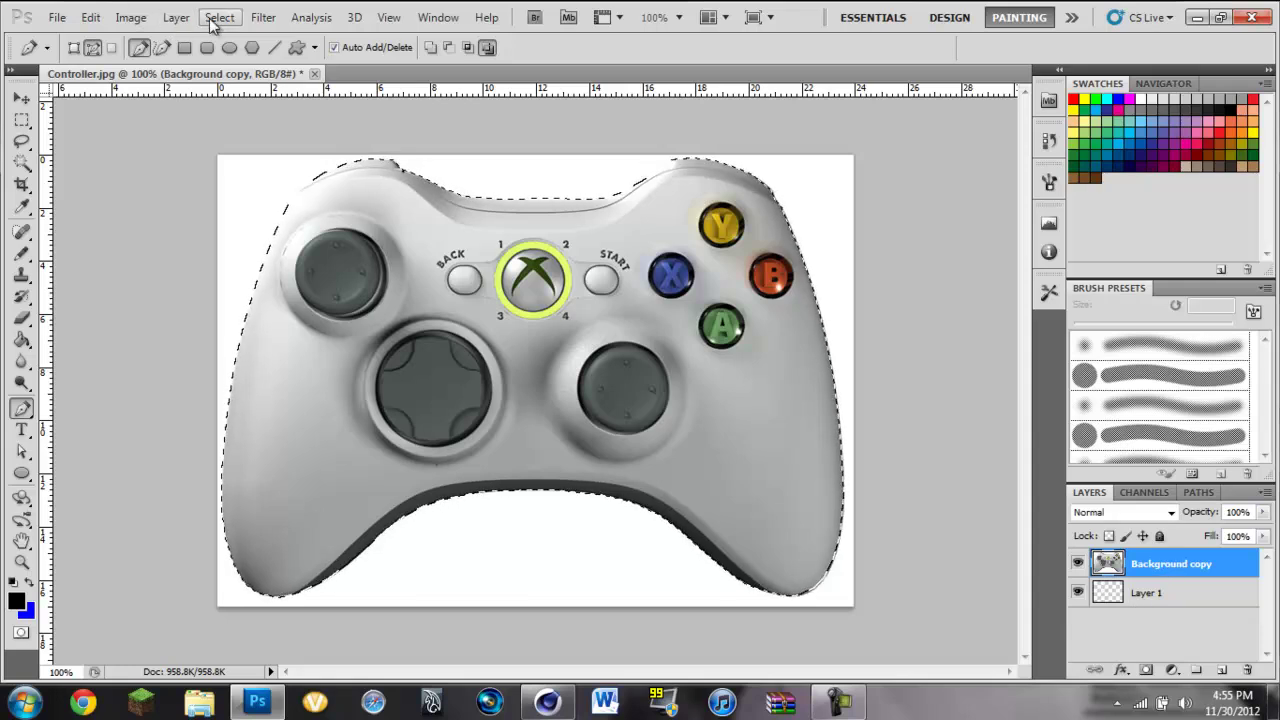
{"action": "left_click", "coordinate": [263, 17]}
{"action": "mouse_move", "coordinate": [218, 18]}
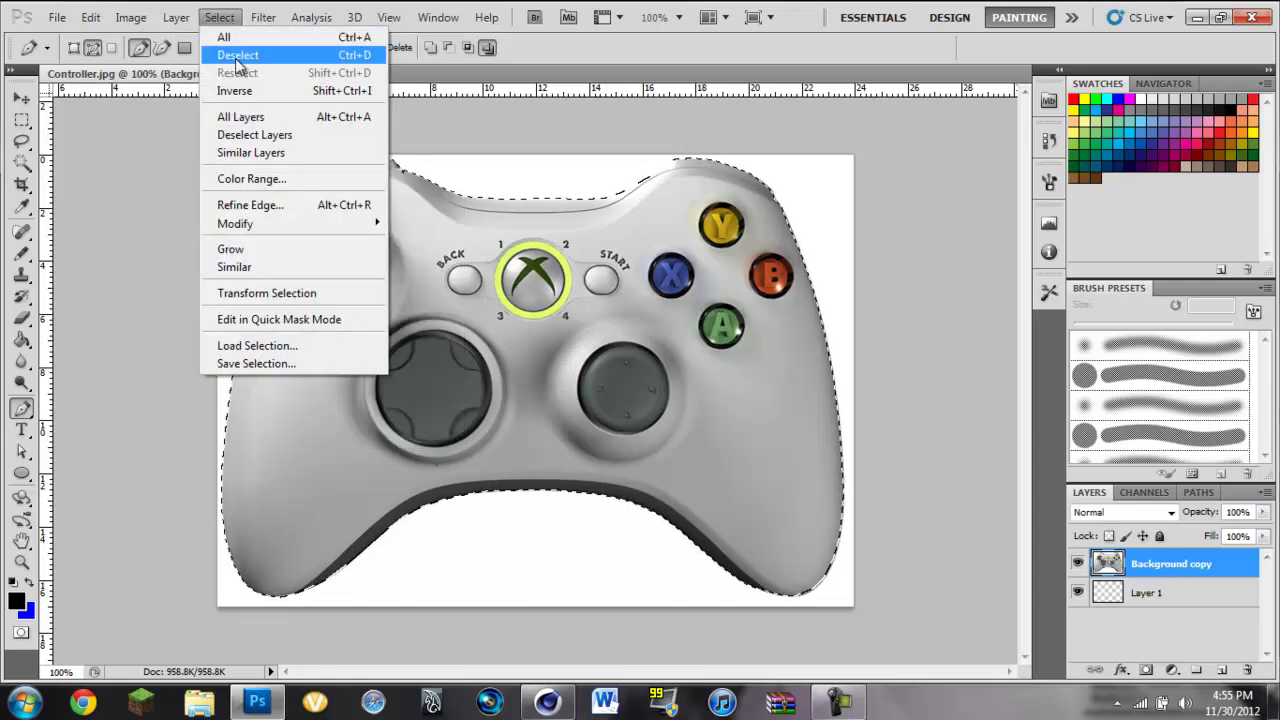
{"action": "left_click", "coordinate": [259, 90]}
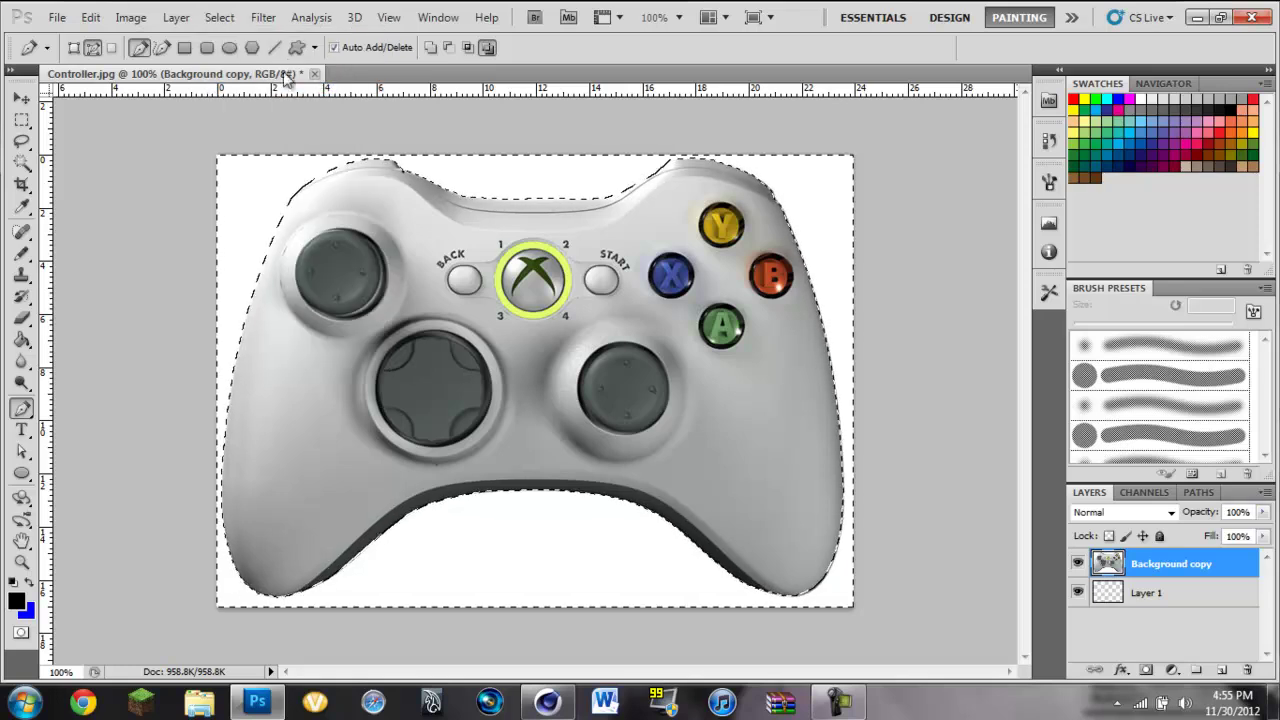
{"action": "key", "text": "Delete"}
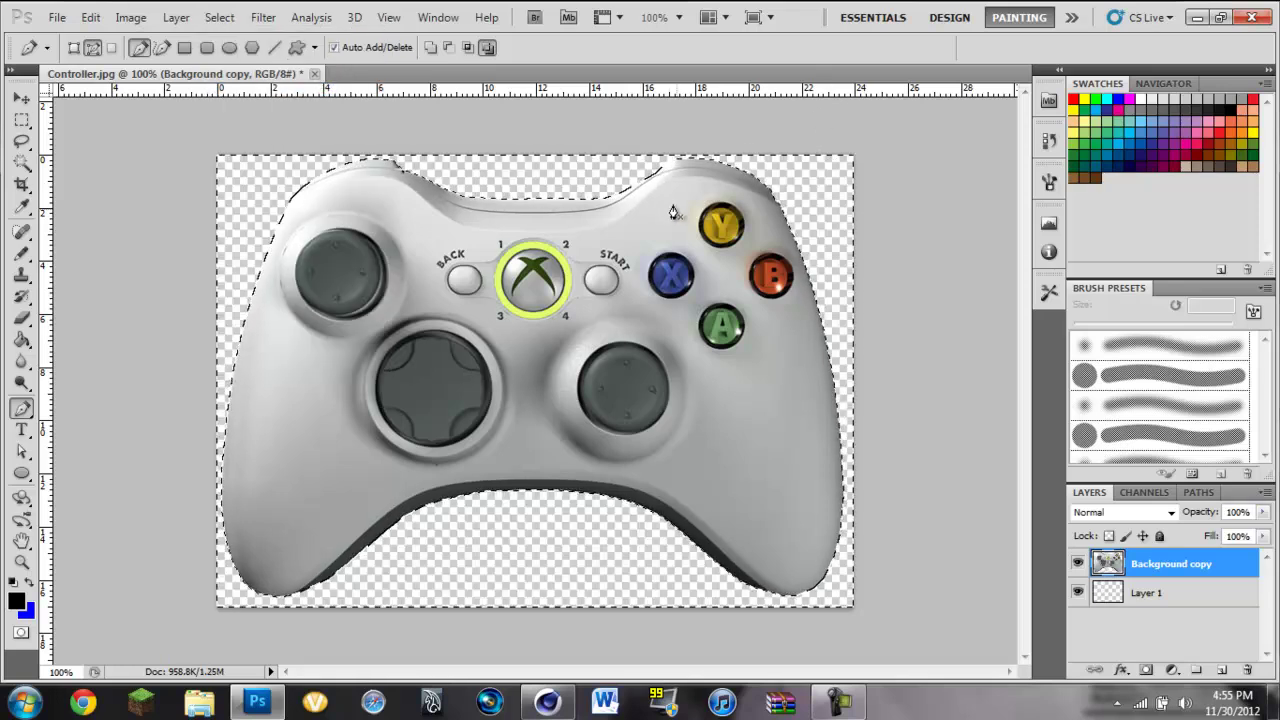
- Undo an accidental nudge of the controller and deselect
{"action": "left_click", "coordinate": [21, 97]}
{"action": "left_click_drag", "start_coordinate": [374, 210], "coordinate": [370, 207]}
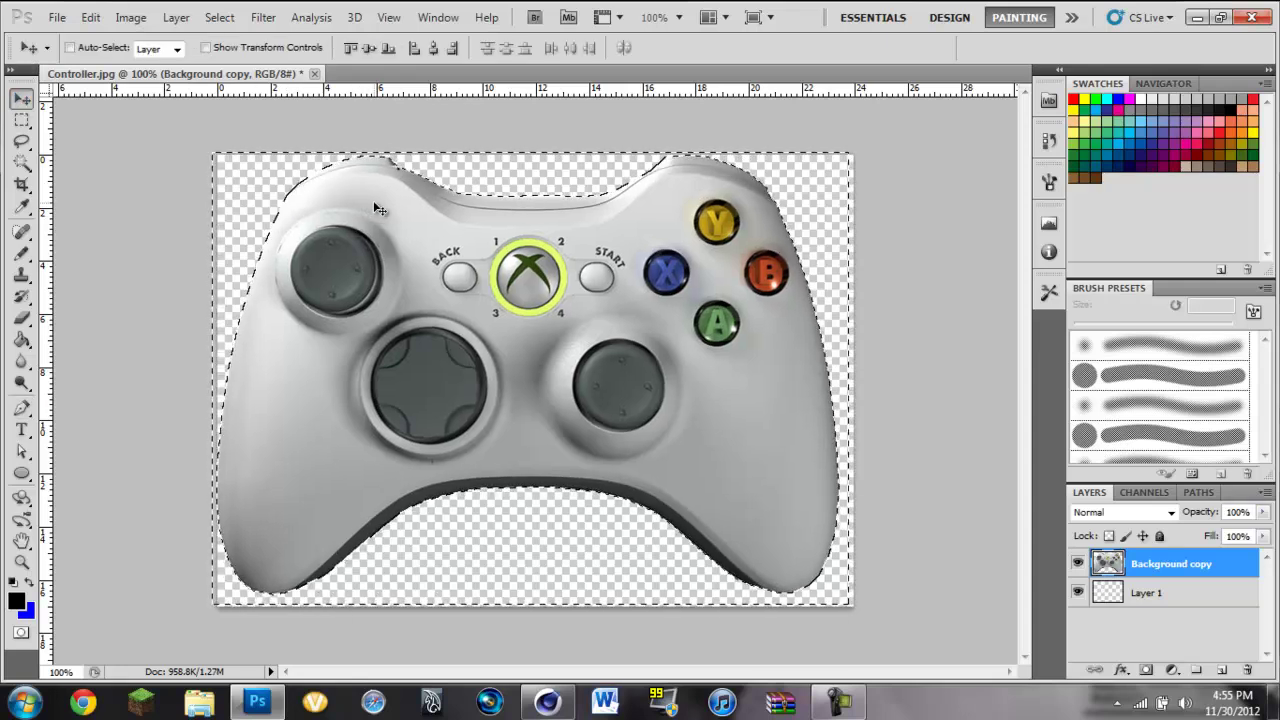
{"action": "key", "text": "ctrl+z"}
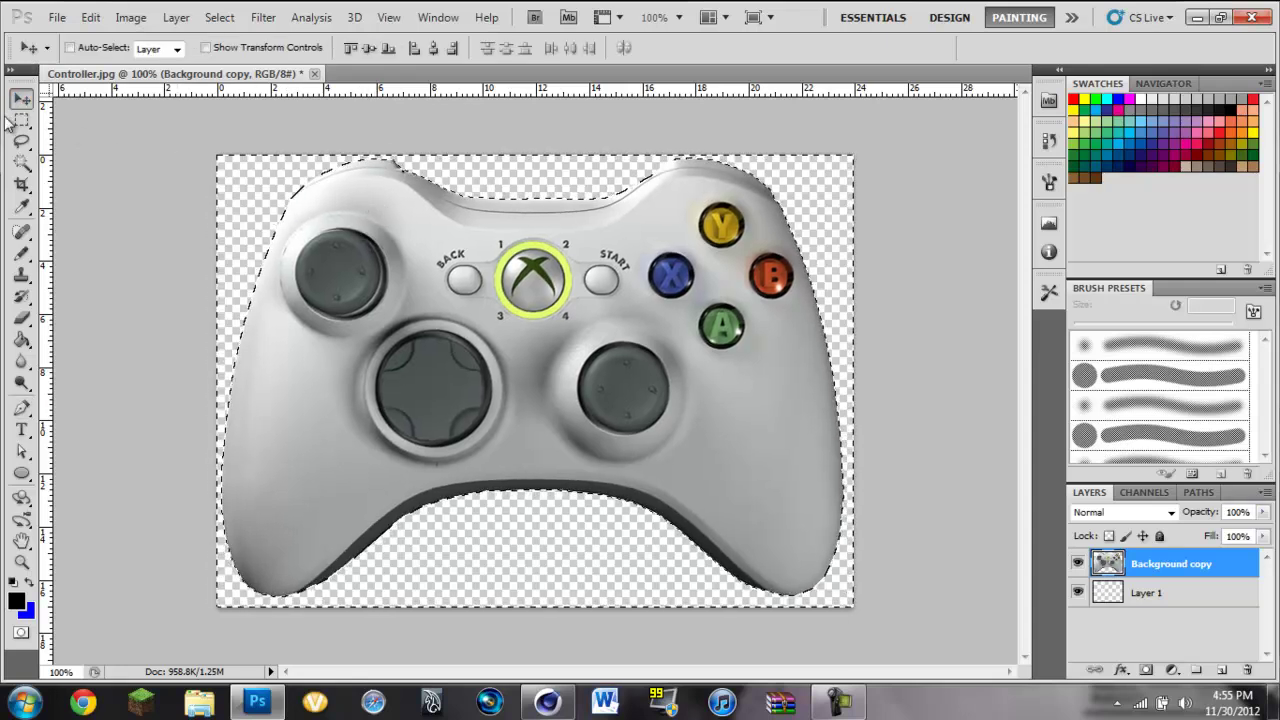
{"action": "left_click", "coordinate": [21, 119]}
{"action": "key", "text": "ctrl+d"}
{"action": "left_click", "coordinate": [21, 97]}
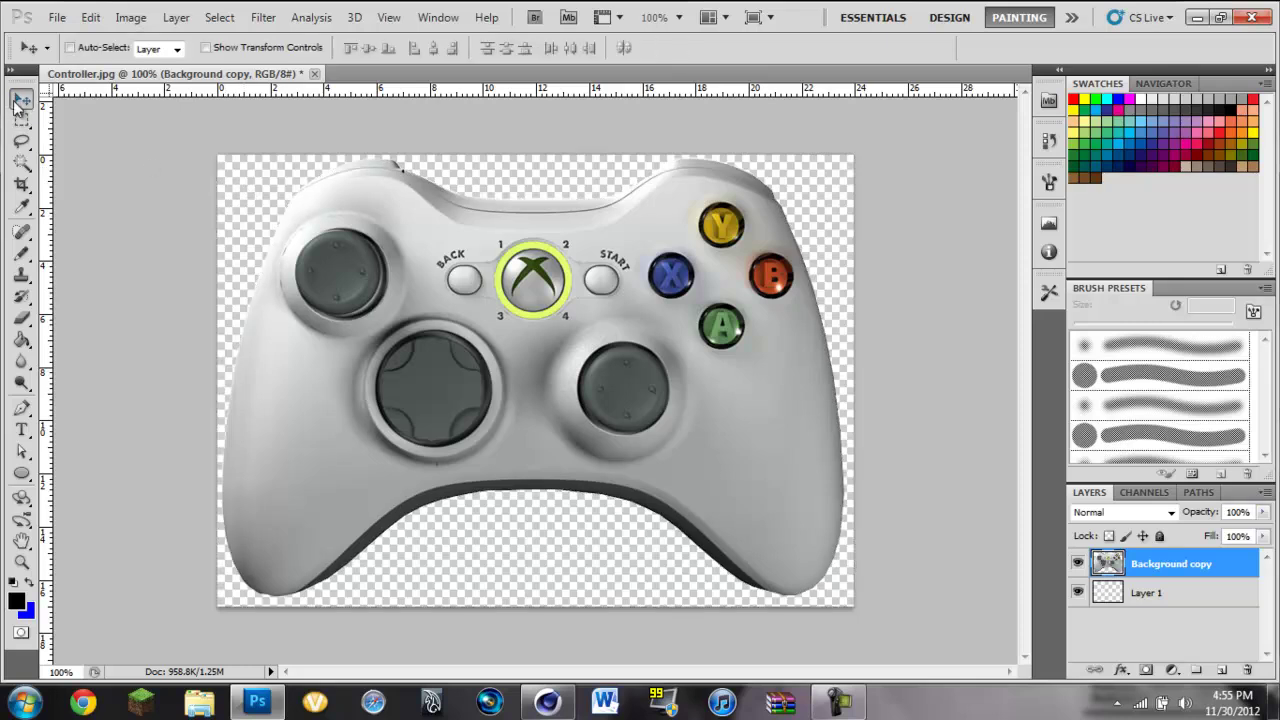
- Undo a stray move of the controller and switch to the Paint Bucket tool
{"action": "left_click_drag", "start_coordinate": [367, 273], "coordinate": [422, 315]}
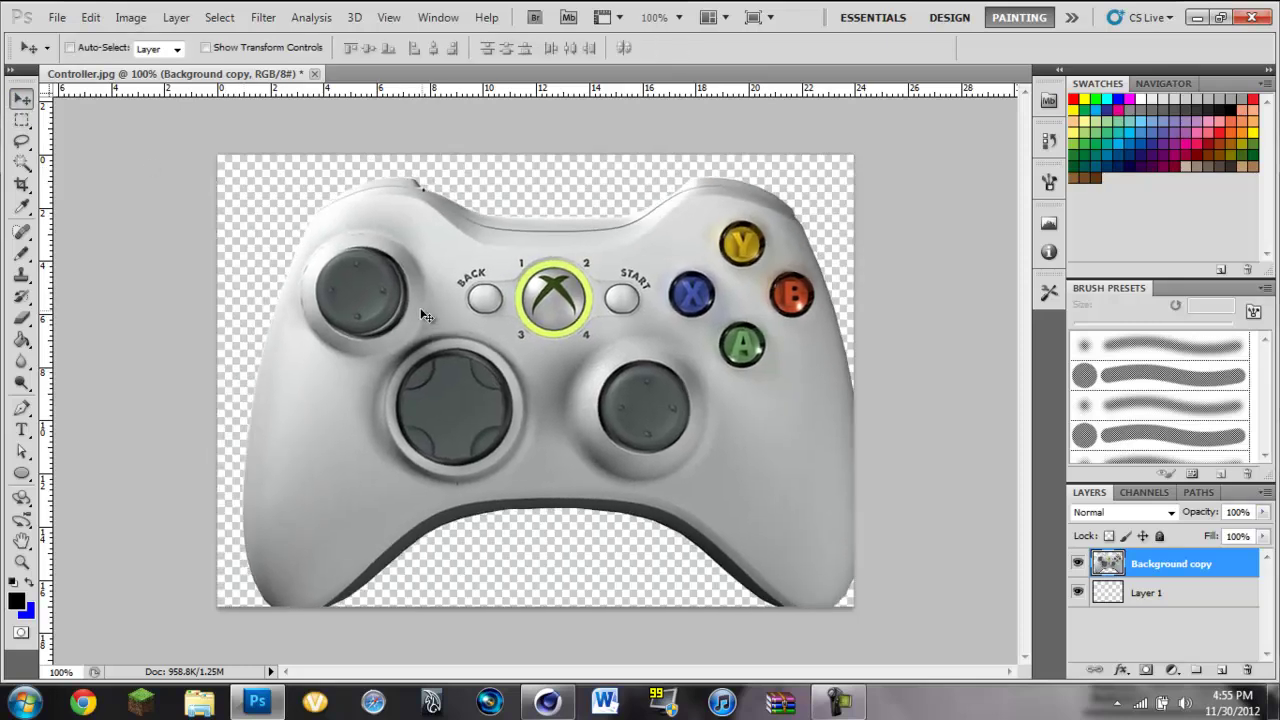
{"action": "key", "text": "ctrl+z"}
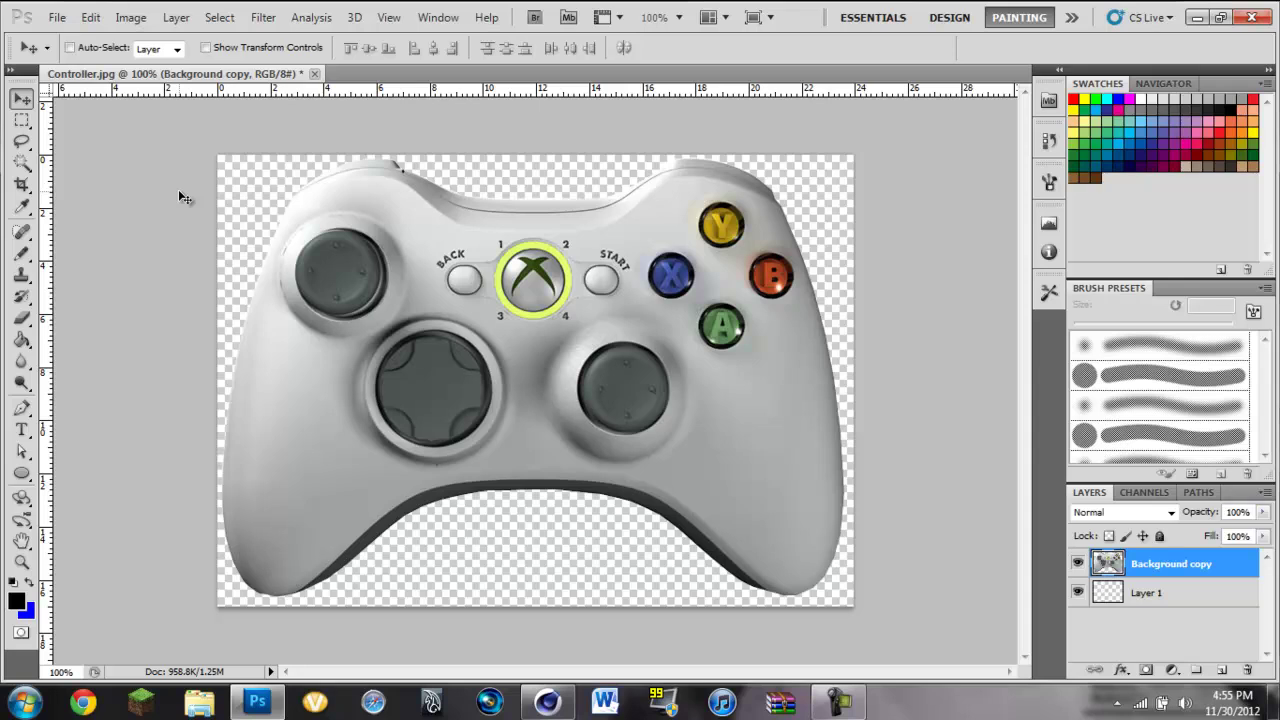
{"action": "left_click", "coordinate": [22, 362]}
{"action": "left_click", "coordinate": [22, 340]}
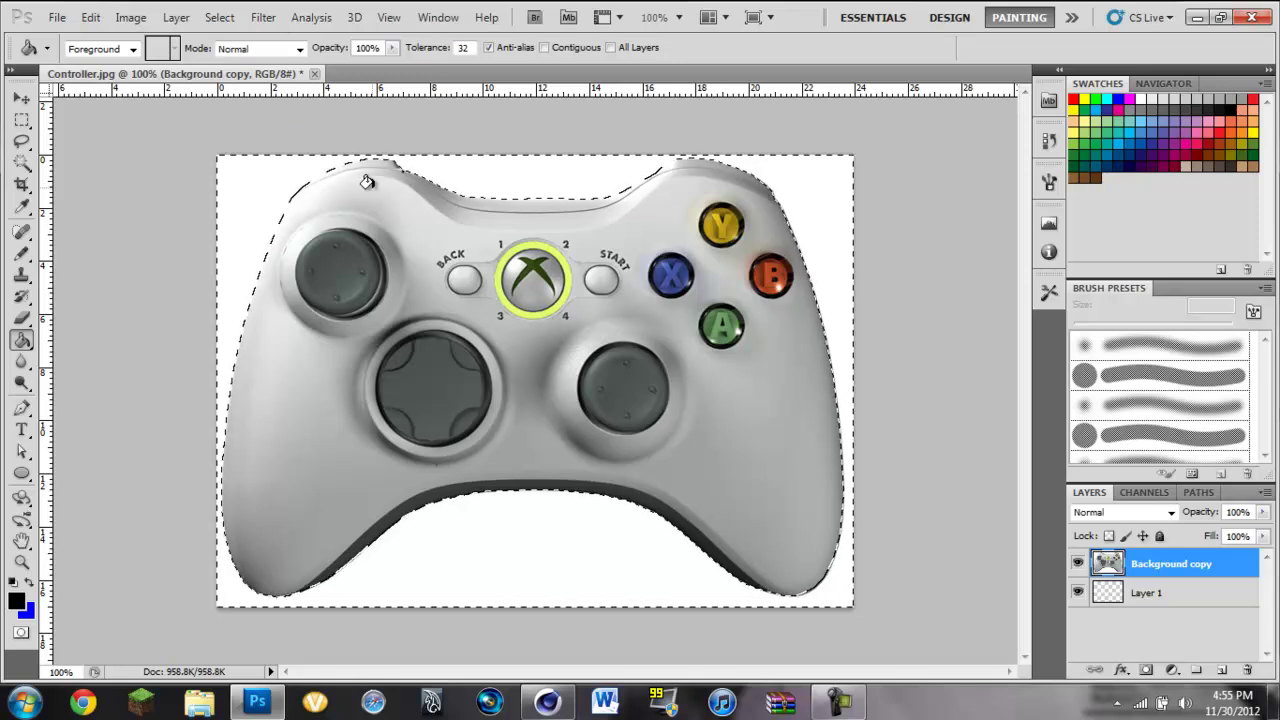
- Delete the background, invert to the controller shape, fill it black, and deselect
{"action": "key", "text": "Delete"}
{"action": "left_click", "coordinate": [252, 20]}
{"action": "mouse_move", "coordinate": [219, 17]}
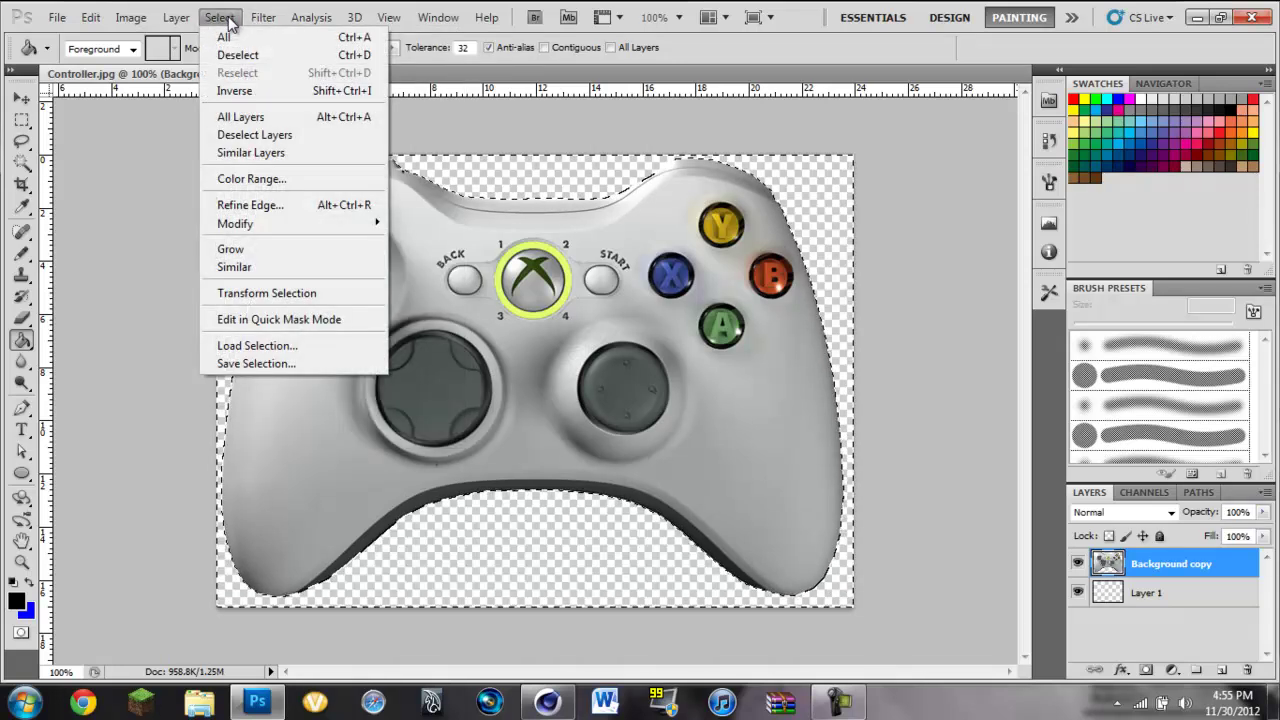
{"action": "left_click", "coordinate": [235, 90]}
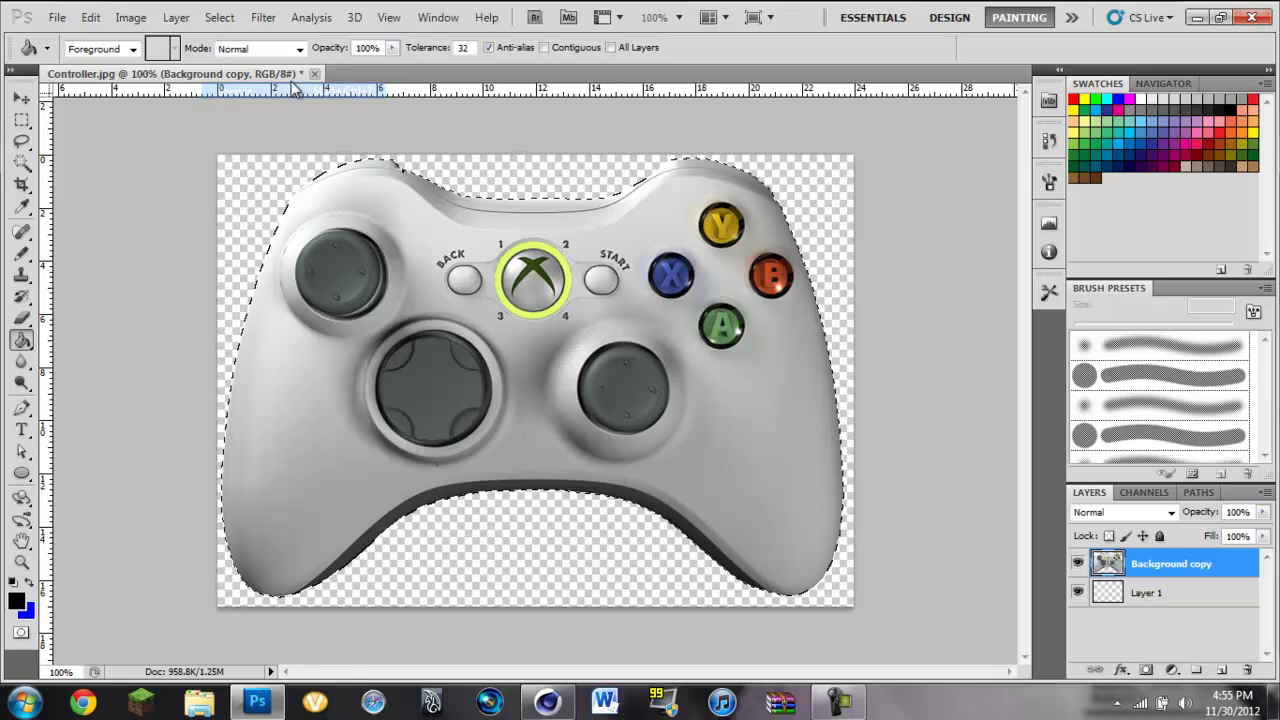
{"action": "left_click", "coordinate": [412, 270]}
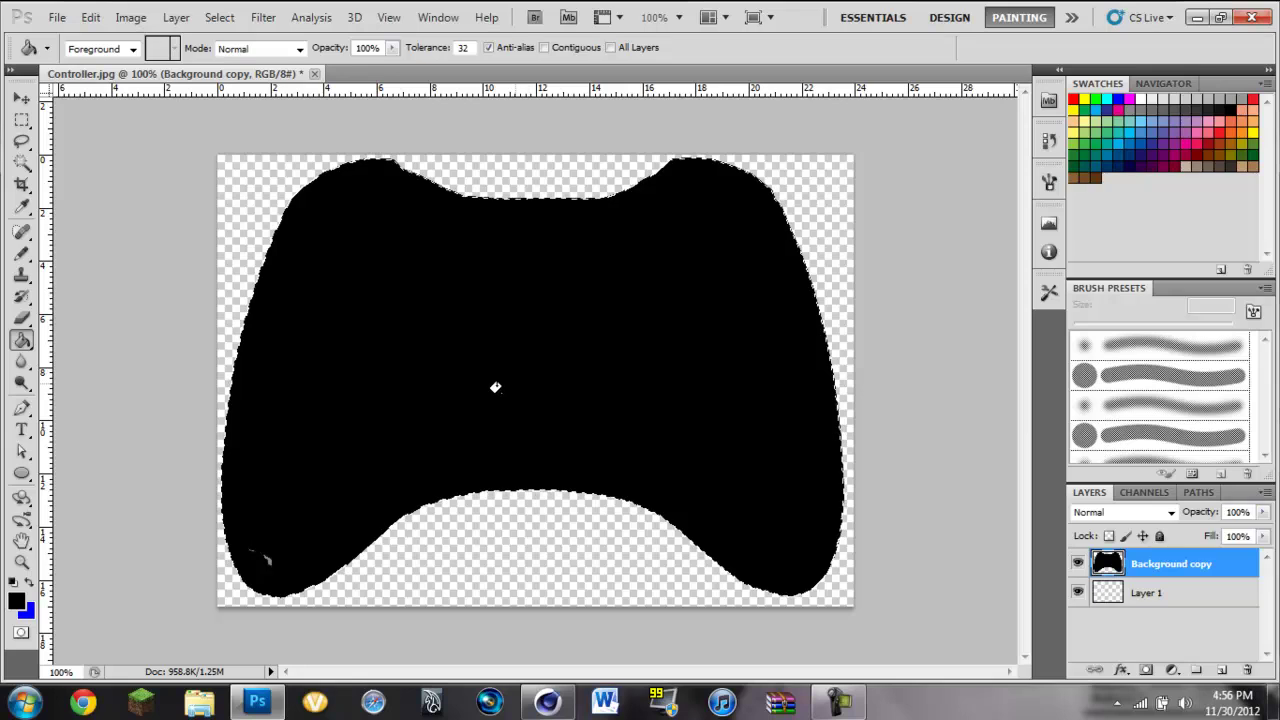
{"action": "left_click", "coordinate": [263, 554]}
{"action": "left_click", "coordinate": [21, 119]}
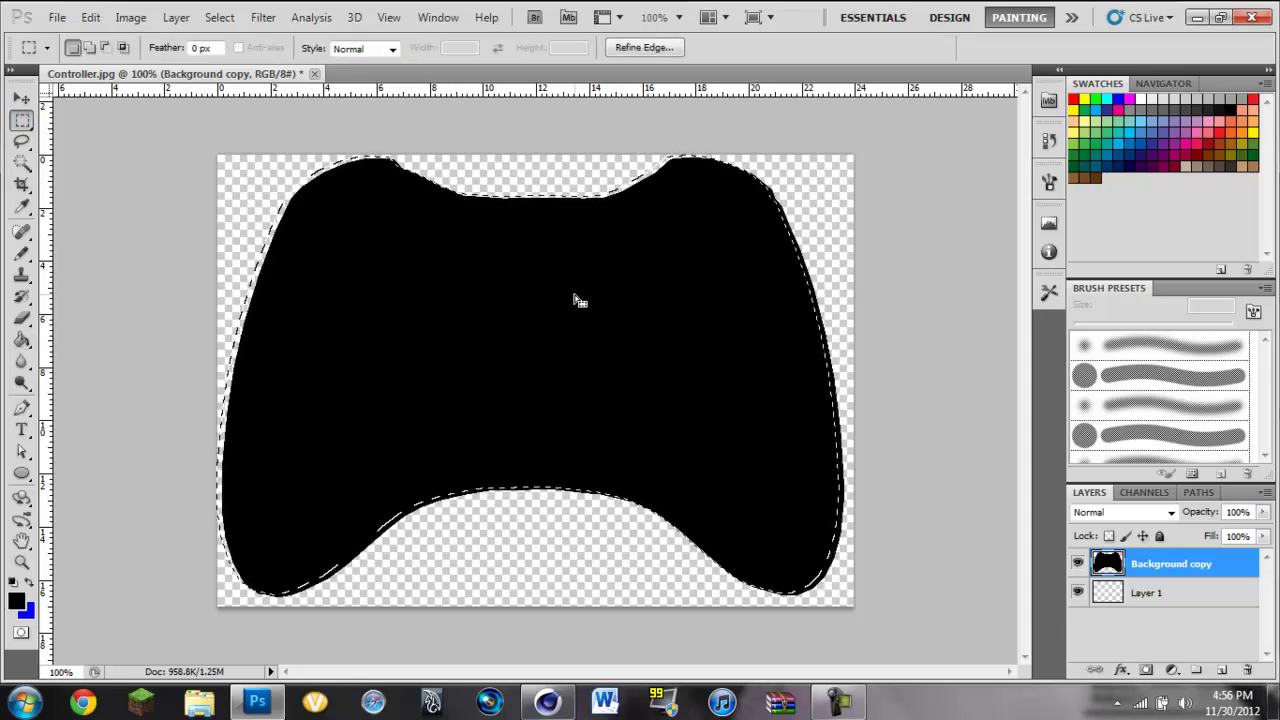
{"action": "left_click", "coordinate": [577, 334]}
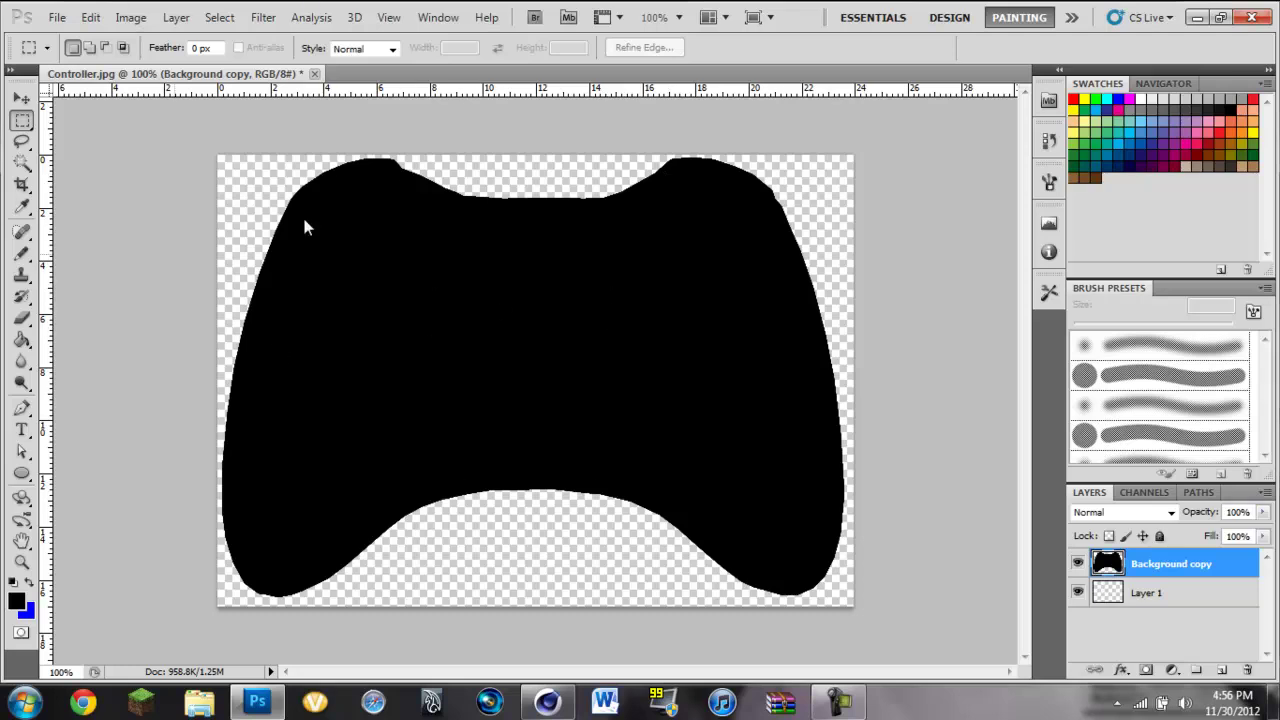
{"action": "left_click", "coordinate": [21, 98]}
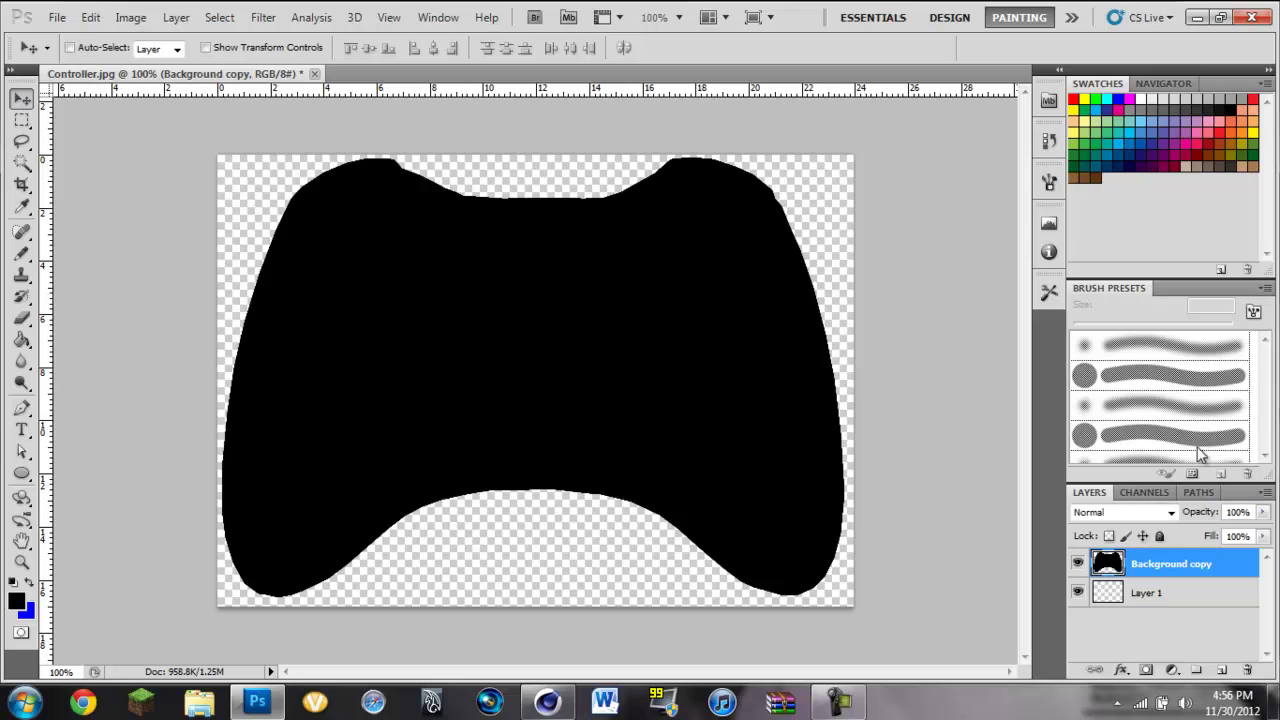
- Save the Work Path in the Paths panel under the name 'Controller'
{"action": "left_click", "coordinate": [1199, 493]}
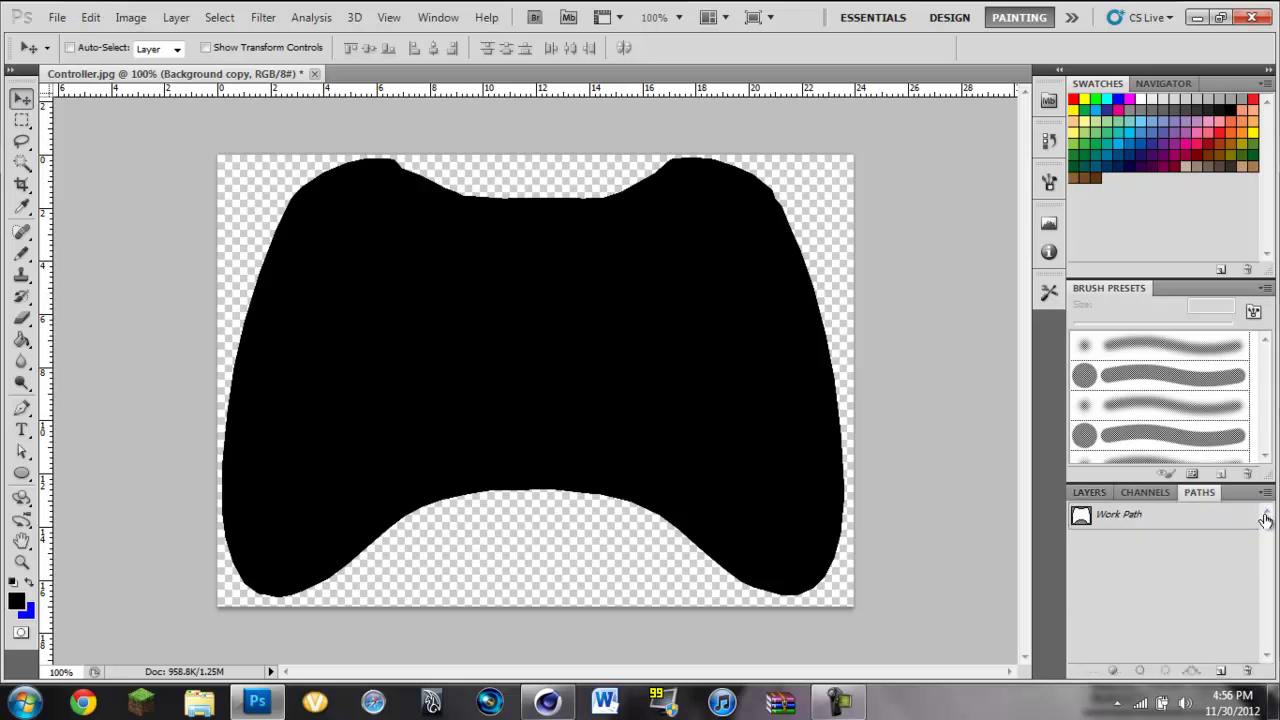
{"action": "left_click", "coordinate": [1120, 524]}
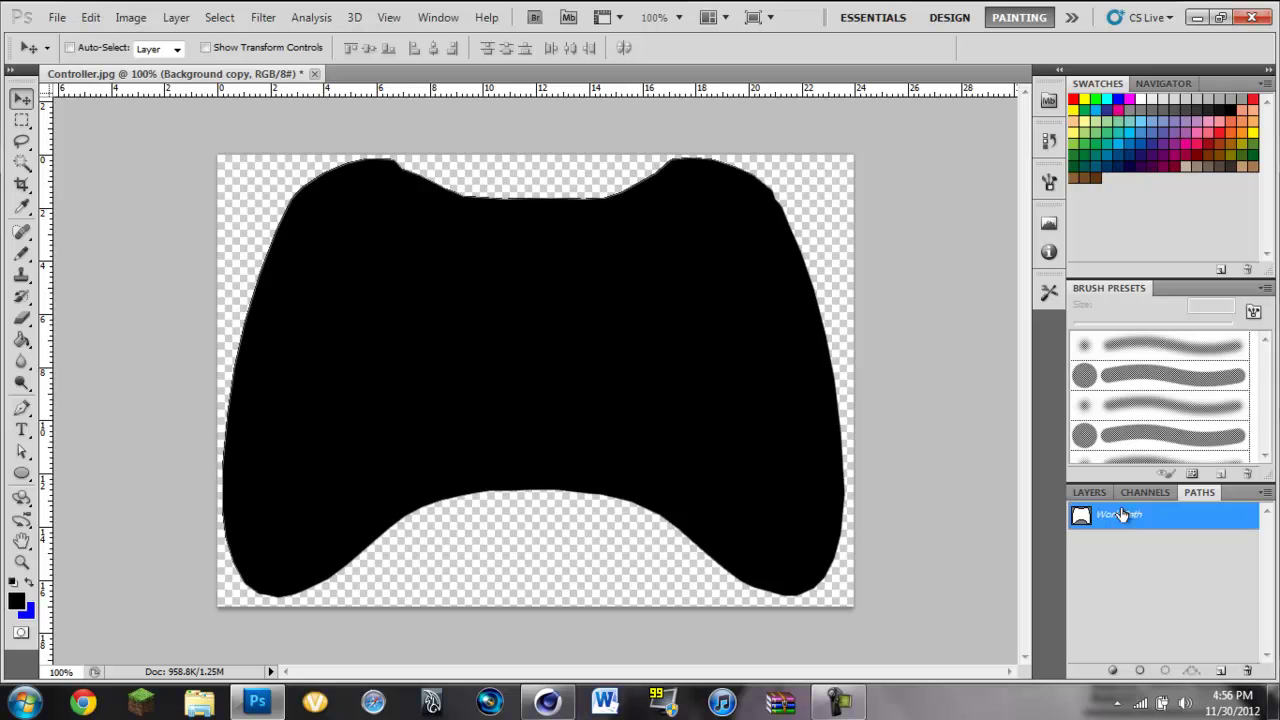
{"action": "double_click", "coordinate": [1122, 514]}
{"action": "left_click", "coordinate": [651, 254]}
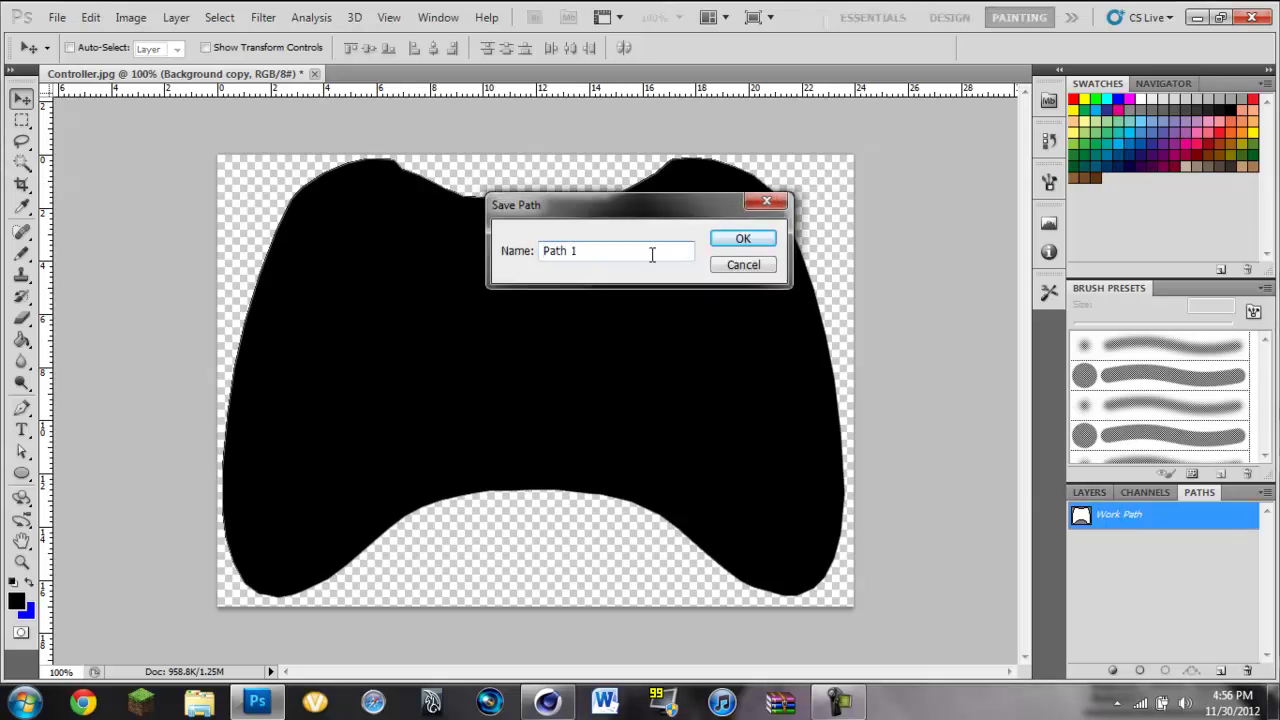
{"action": "left_click_drag", "start_coordinate": [651, 254], "coordinate": [543, 260]}
{"action": "type", "text": "Controller"}
{"action": "key", "text": "Return"}
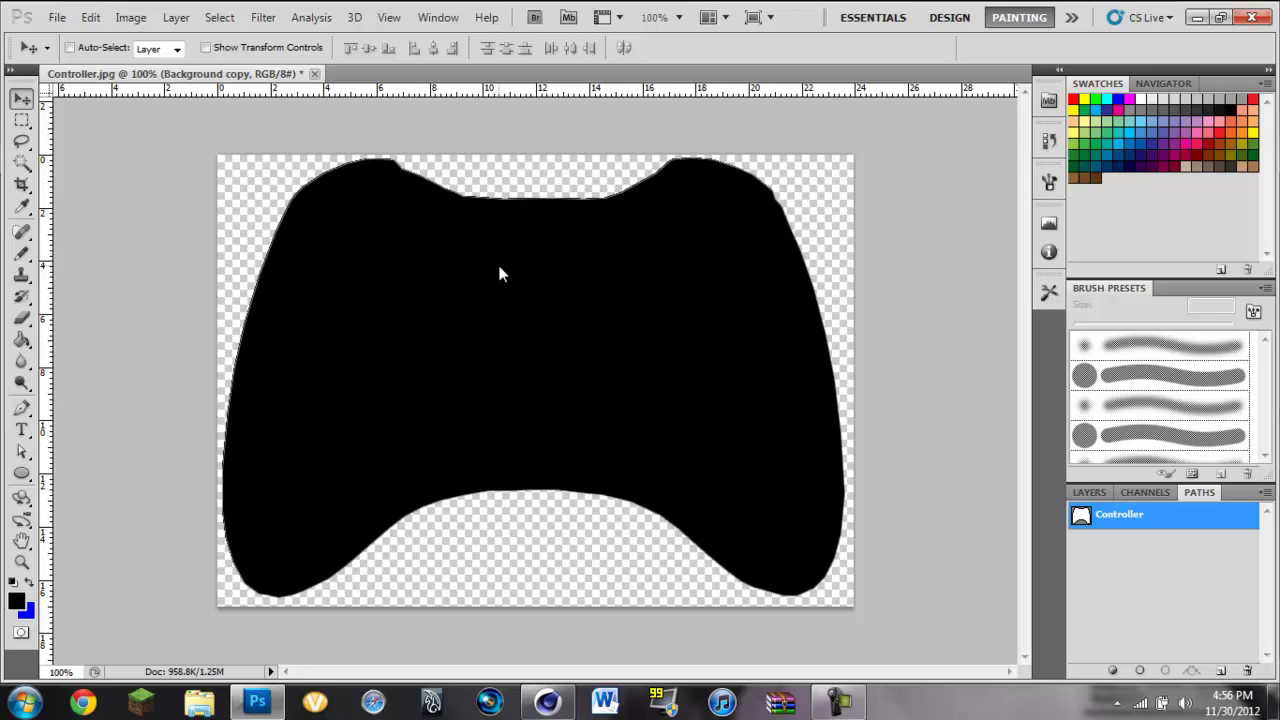
{"action": "double_click", "coordinate": [1083, 517]}
{"action": "left_click", "coordinate": [1175, 577]}
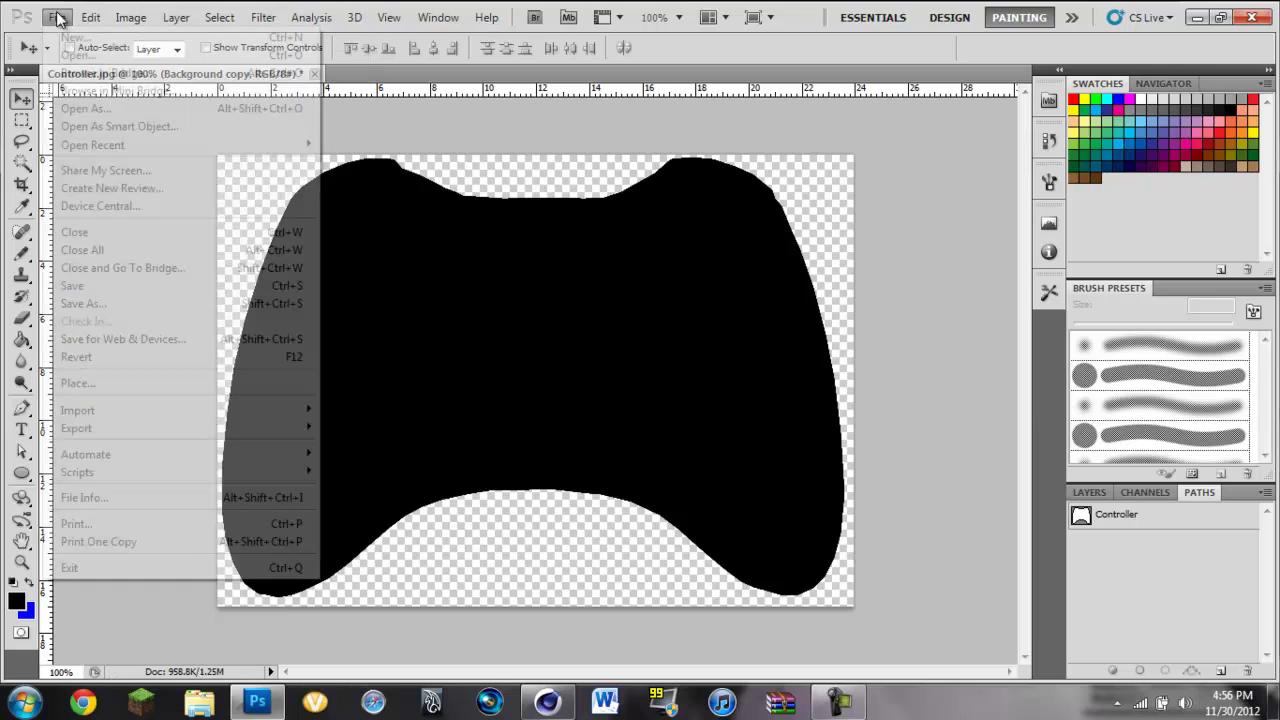
- Export the Controller path as Controller.ai on the desktop
{"action": "mouse_move", "coordinate": [157, 432]}
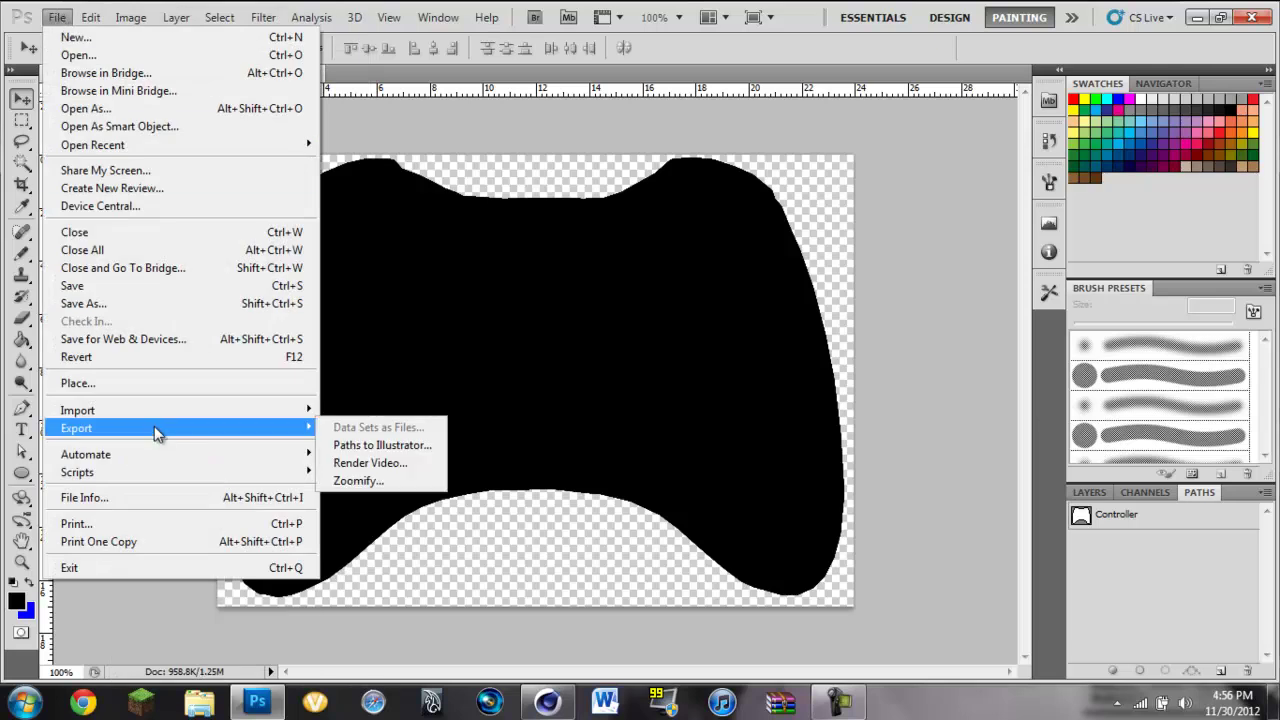
{"action": "left_click", "coordinate": [361, 448]}
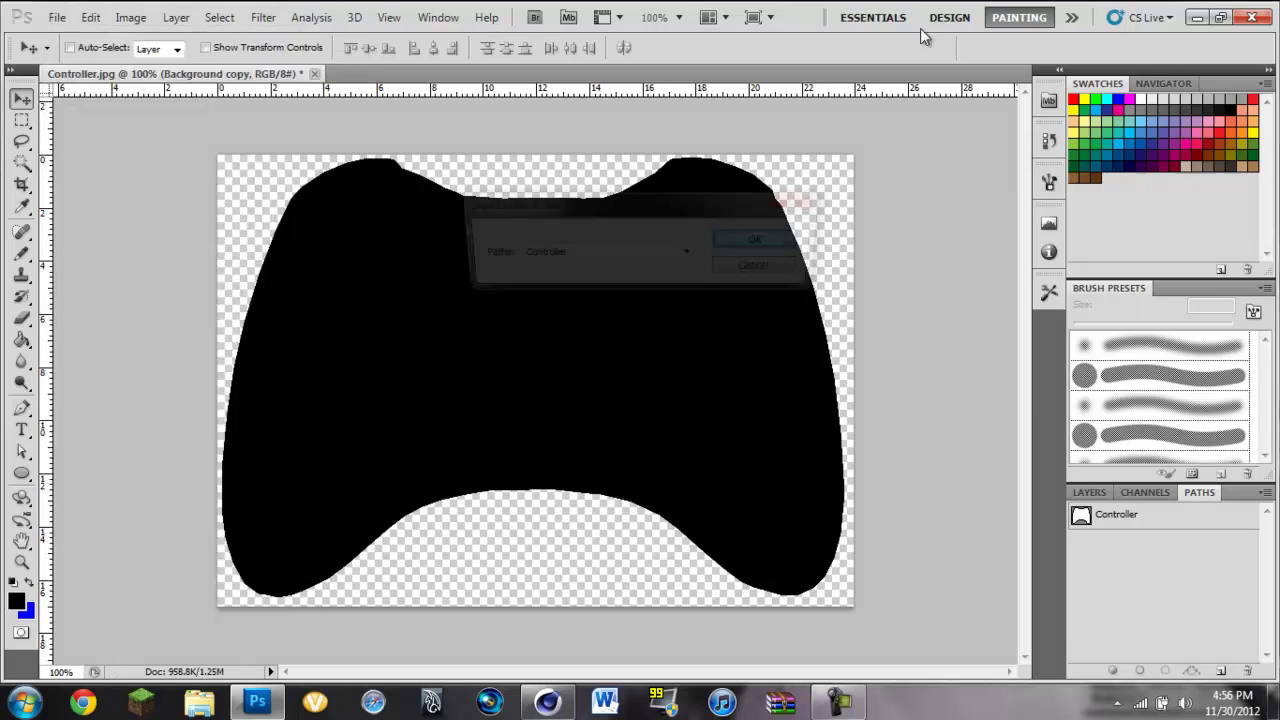
{"action": "left_click", "coordinate": [690, 255]}
{"action": "left_click", "coordinate": [690, 255]}
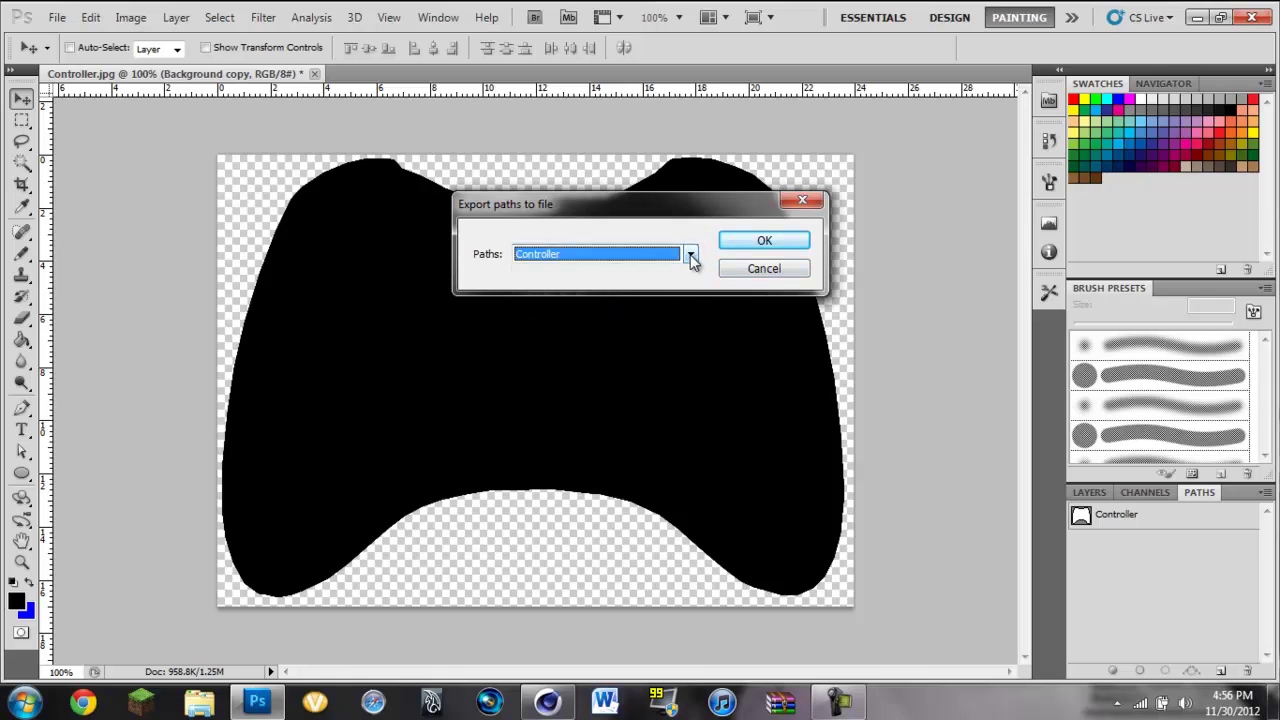
{"action": "left_click", "coordinate": [692, 259]}
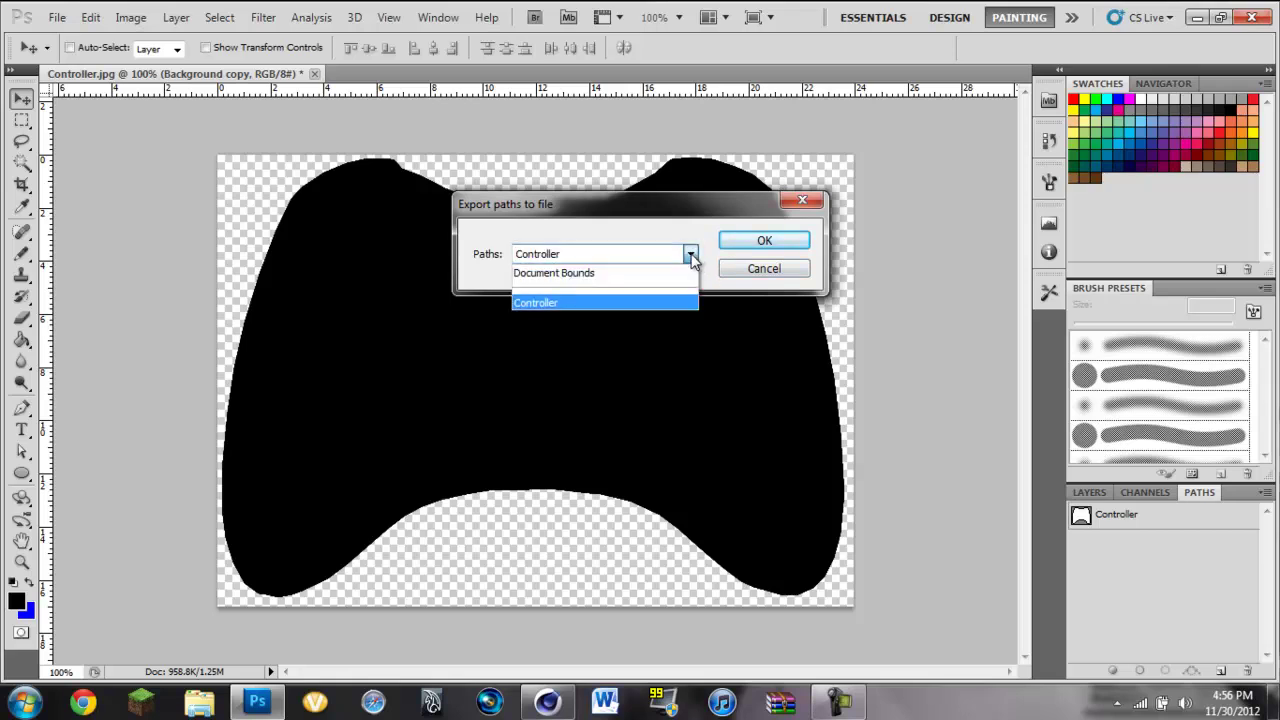
{"action": "left_click", "coordinate": [651, 302]}
{"action": "left_click", "coordinate": [757, 240]}
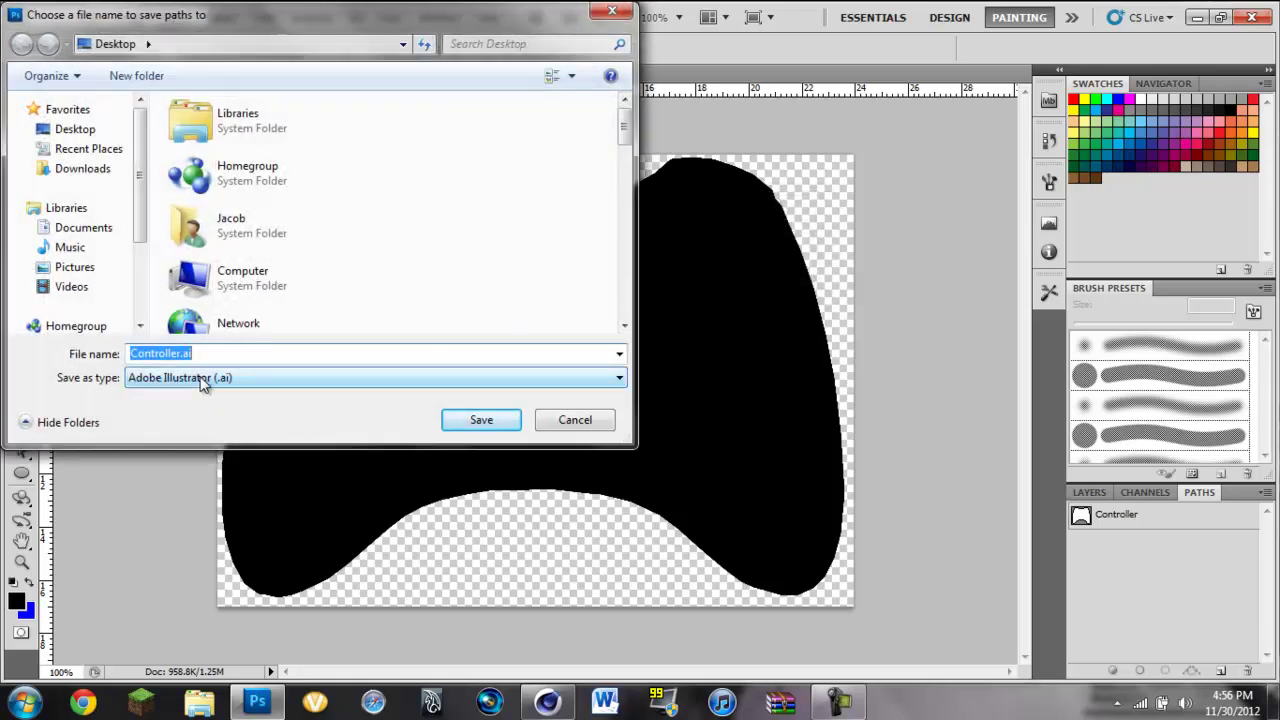
{"action": "left_click", "coordinate": [481, 421]}
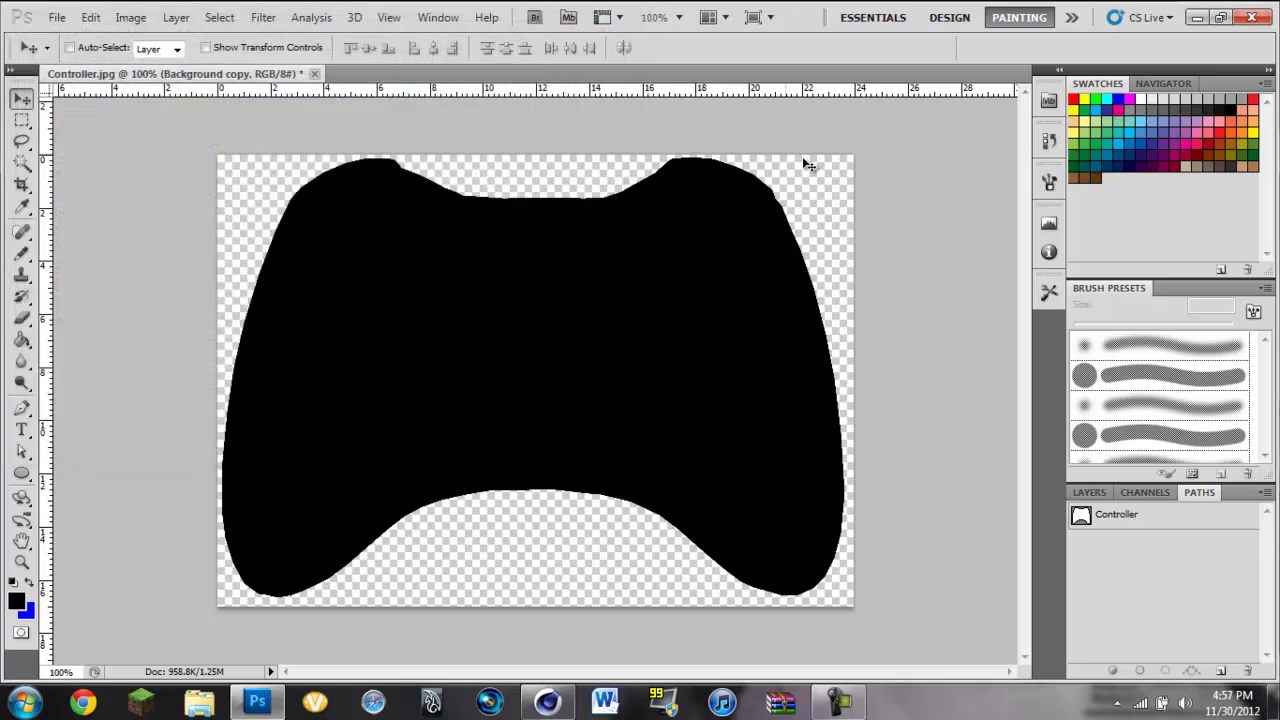
- Quit Photoshop without saving and drag Controller.ai into Cinema 4D
{"action": "left_click", "coordinate": [1251, 17]}
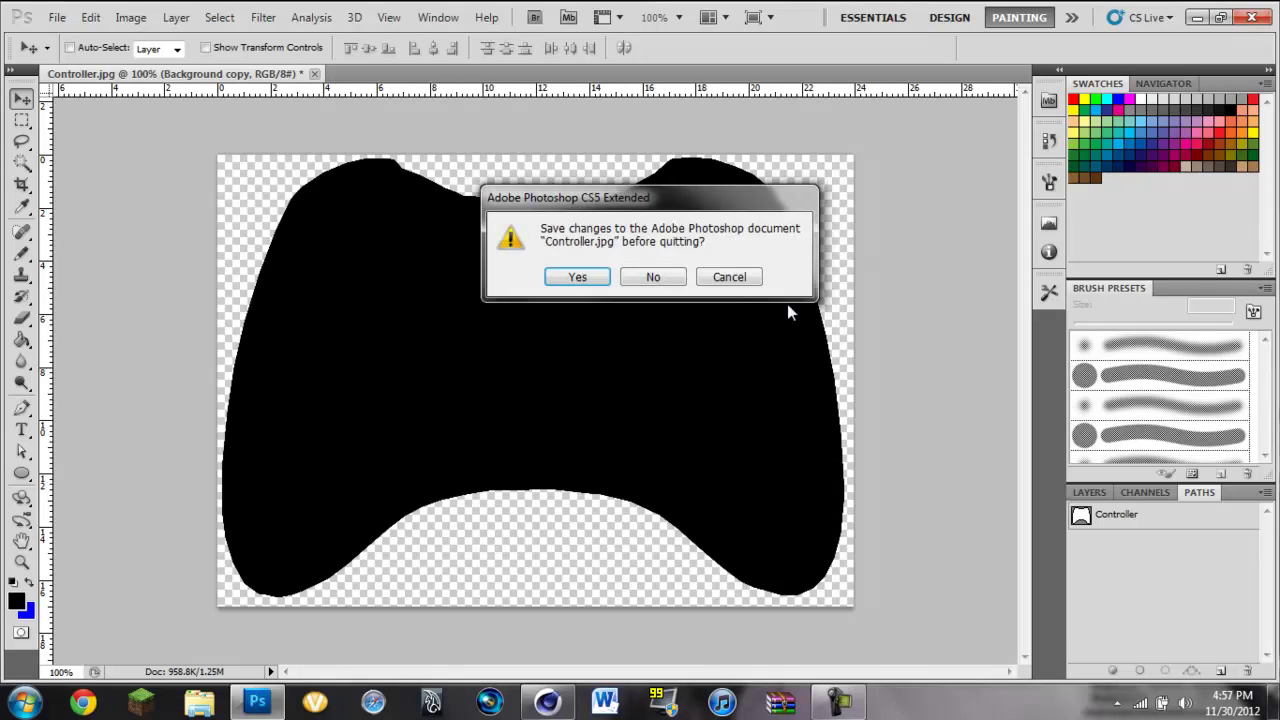
{"action": "left_click", "coordinate": [652, 278]}
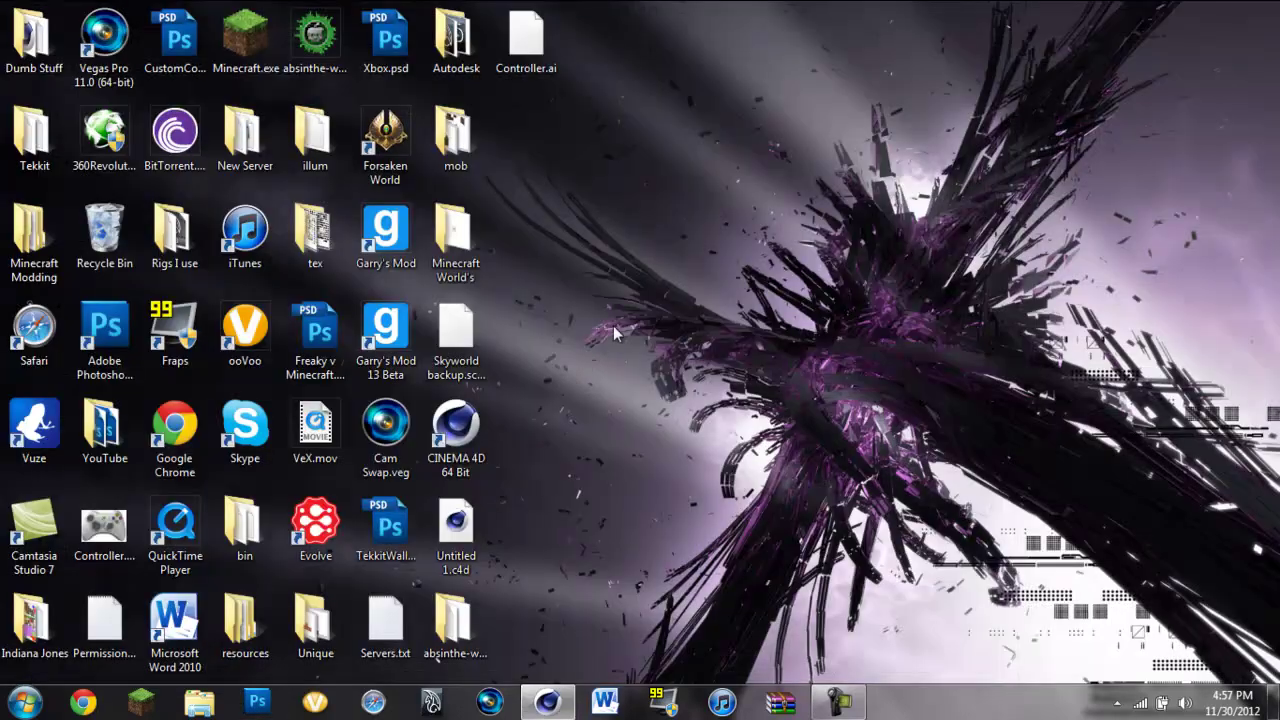
{"action": "left_click_drag", "start_coordinate": [530, 24], "coordinate": [486, 456]}
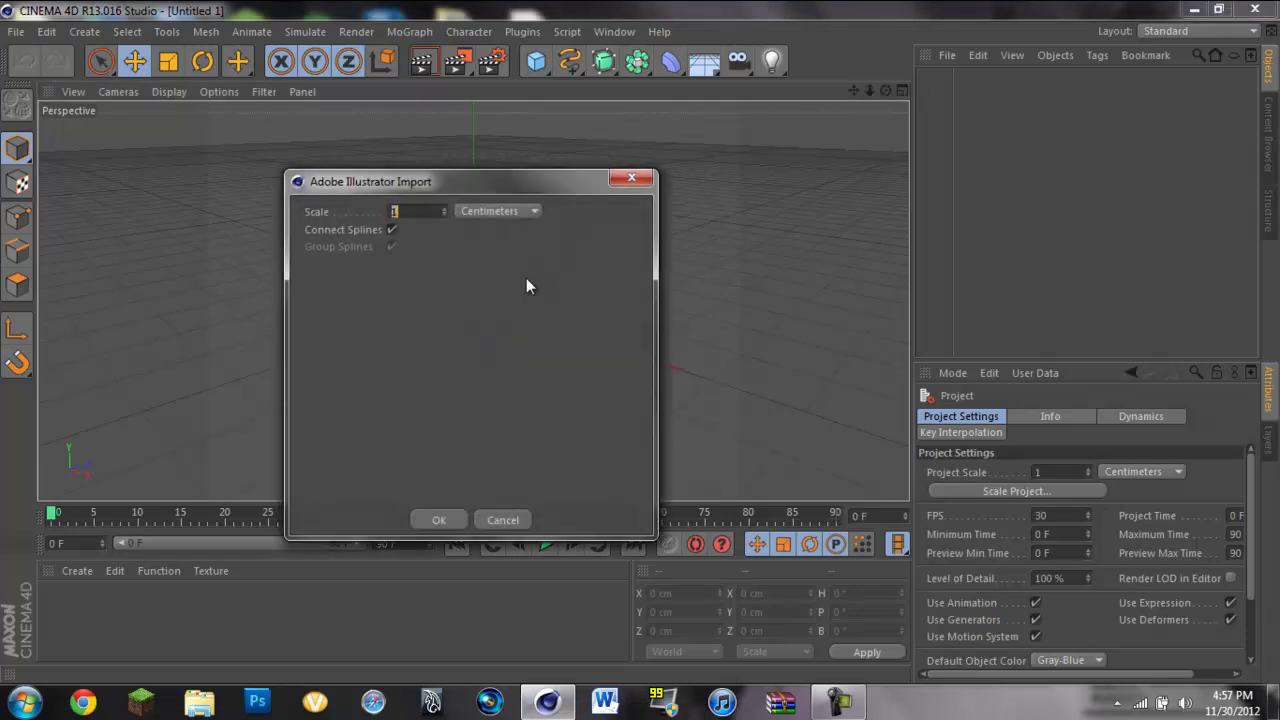
- Accept the Illustrator import, then find, select and orbit around the Controller spline
{"action": "left_click", "coordinate": [438, 520]}
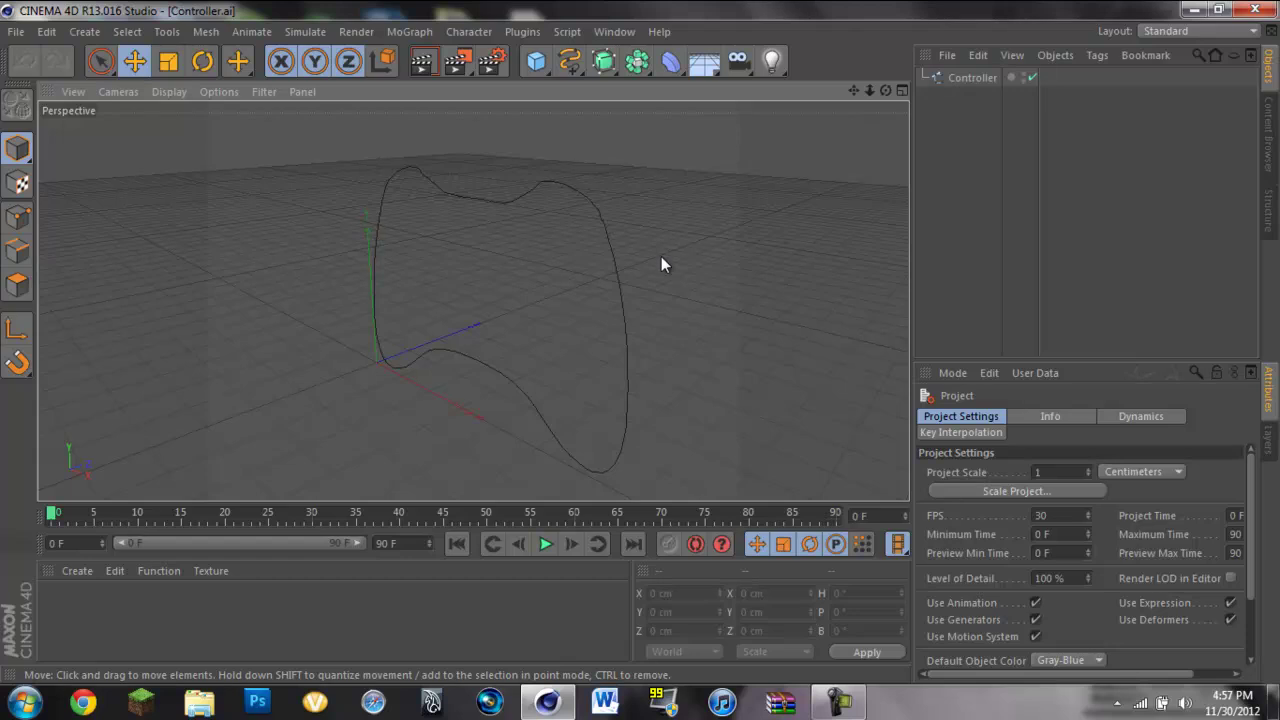
{"action": "scroll", "coordinate": [660, 260], "scroll_direction": "down", "scroll_amount": 6}
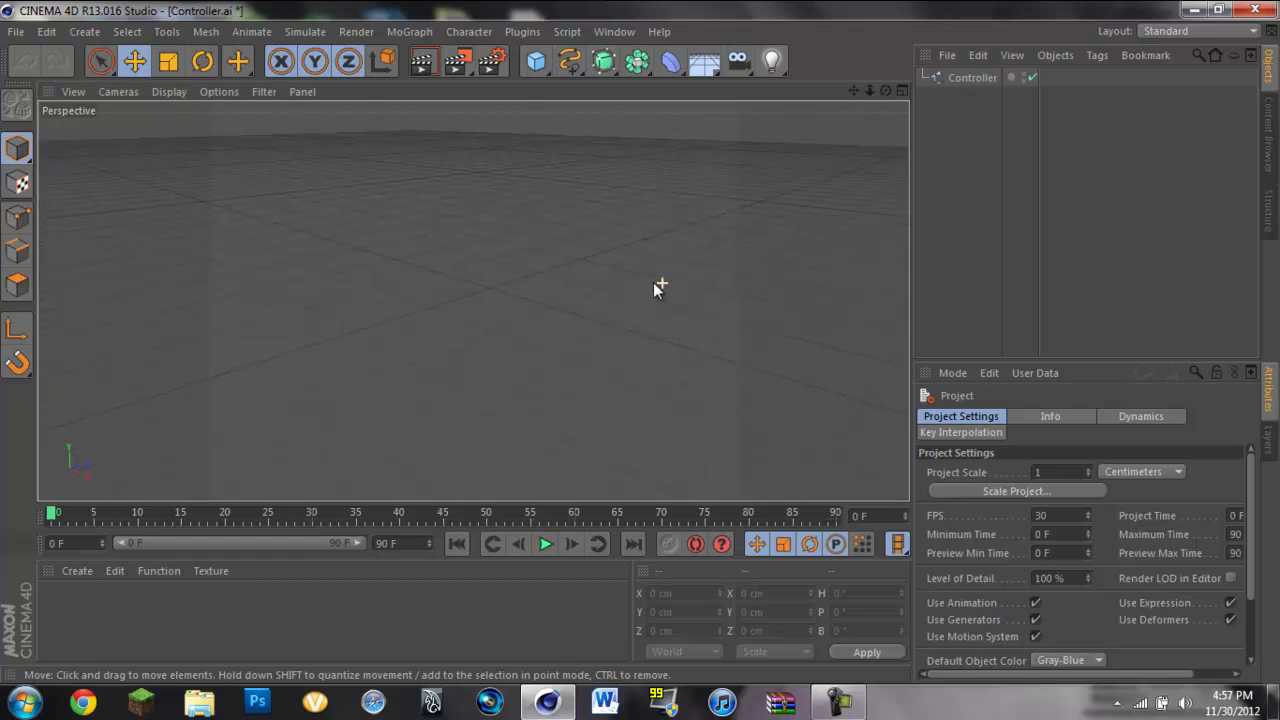
{"action": "scroll", "coordinate": [630, 305], "scroll_direction": "down", "scroll_amount": 3}
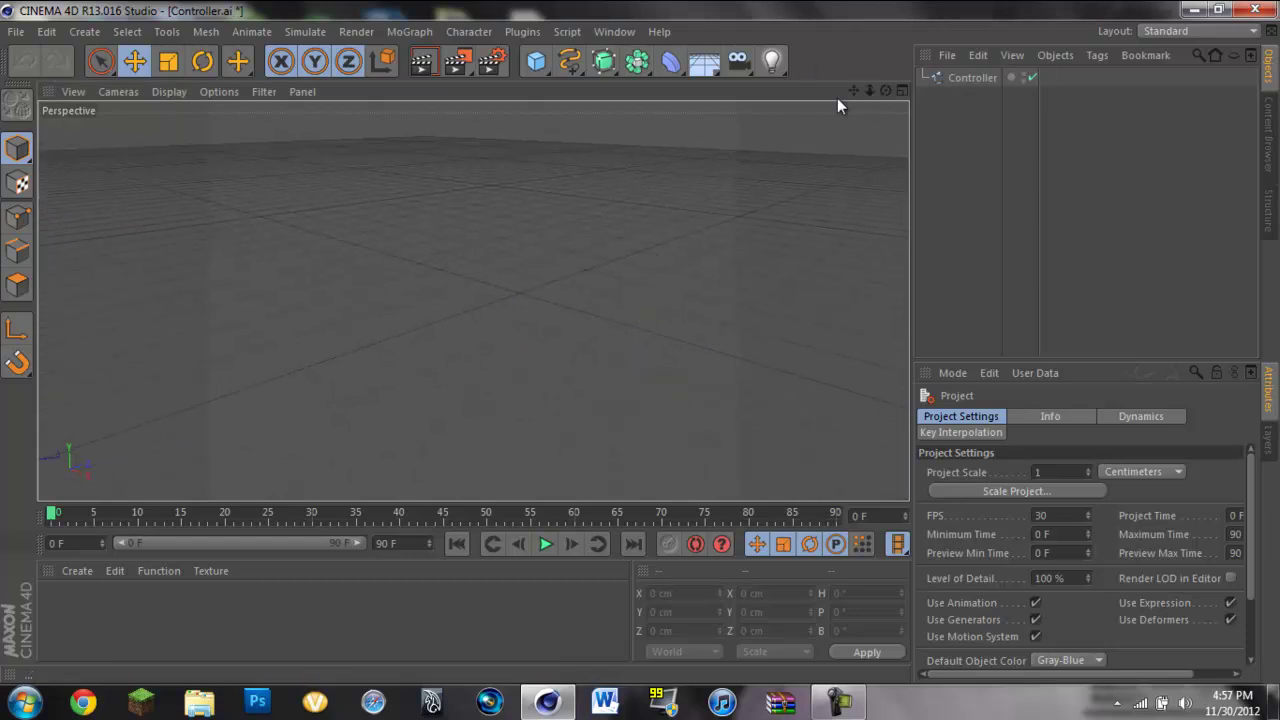
{"action": "scroll", "coordinate": [641, 356], "scroll_direction": "up", "scroll_amount": 8}
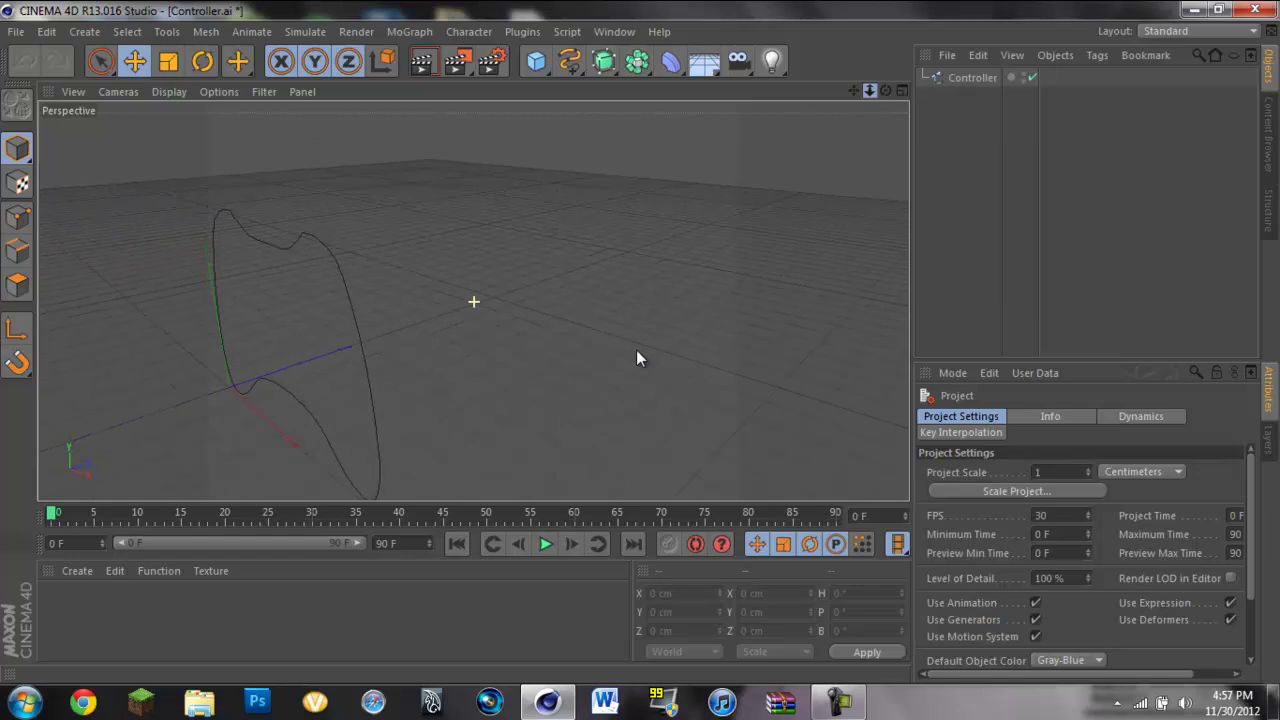
{"action": "scroll", "coordinate": [537, 171], "scroll_direction": "down", "scroll_amount": 4}
{"action": "scroll", "coordinate": [471, 249], "scroll_direction": "up", "scroll_amount": 4}
{"action": "scroll", "coordinate": [471, 249], "scroll_direction": "down", "scroll_amount": 4}
{"action": "scroll", "coordinate": [469, 250], "scroll_direction": "up", "scroll_amount": 4}
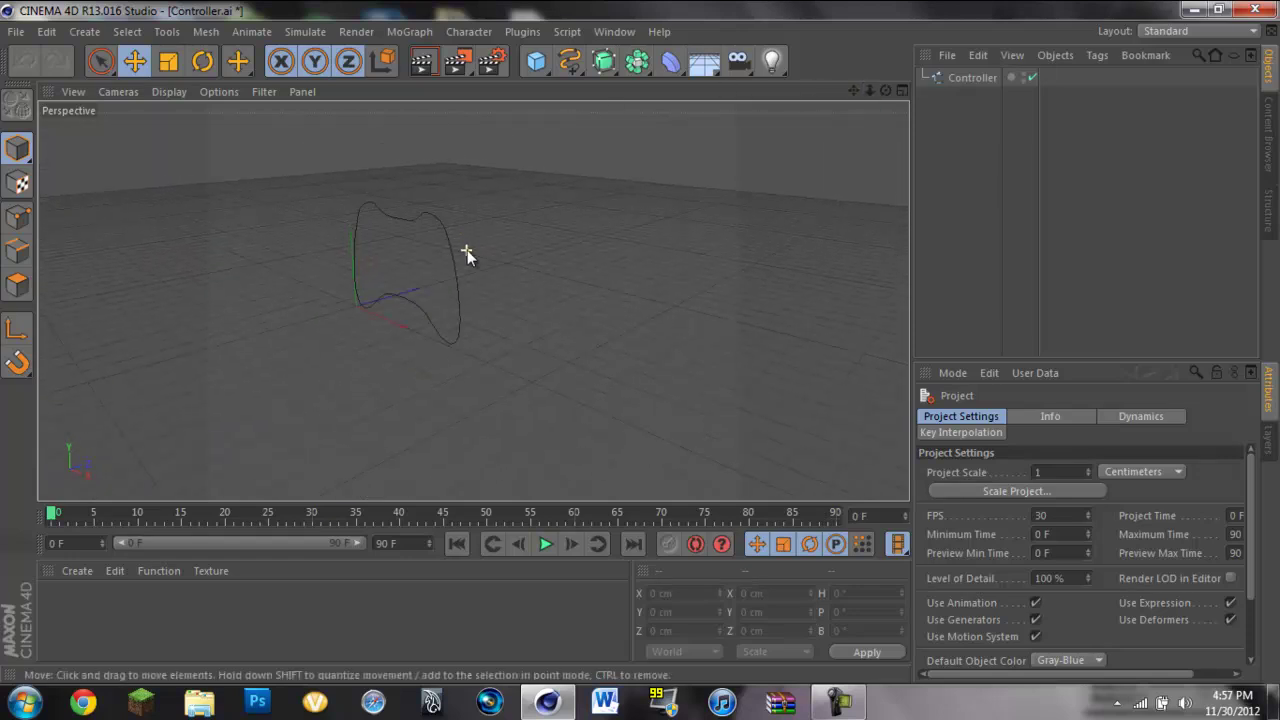
{"action": "left_click", "coordinate": [422, 206]}
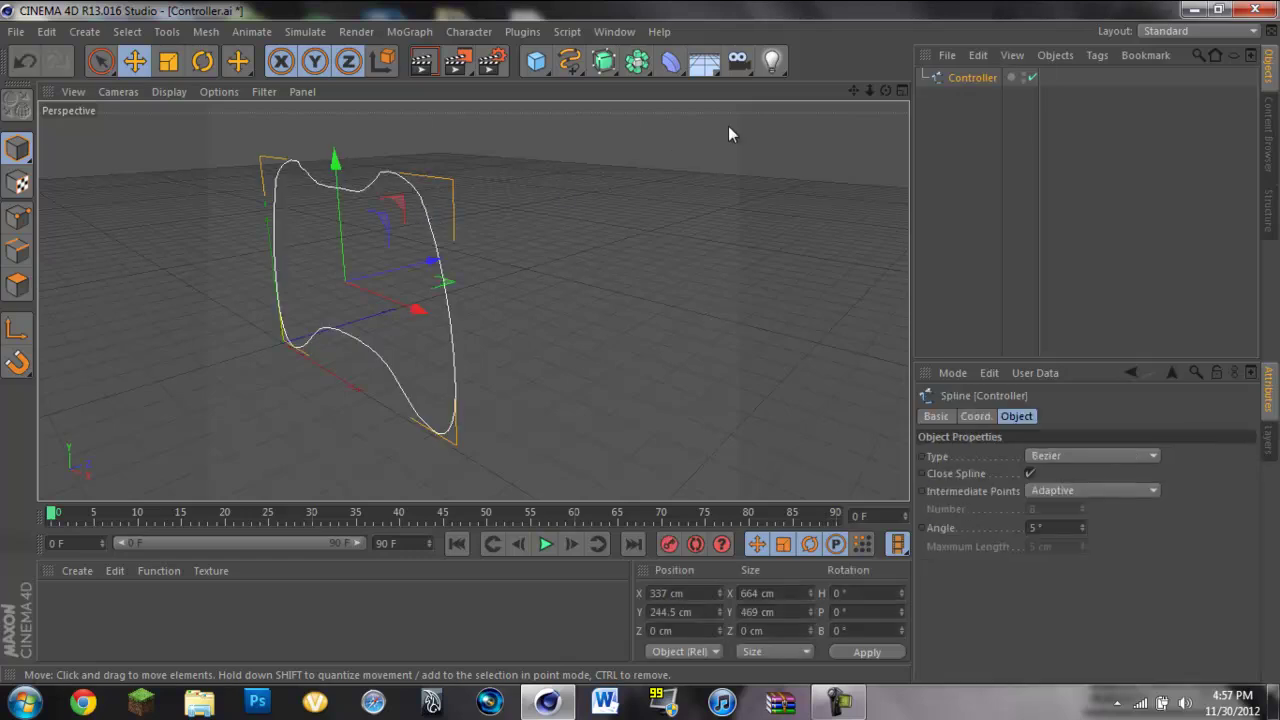
{"action": "left_click_drag", "start_coordinate": [885, 90], "coordinate": [639, 342]}
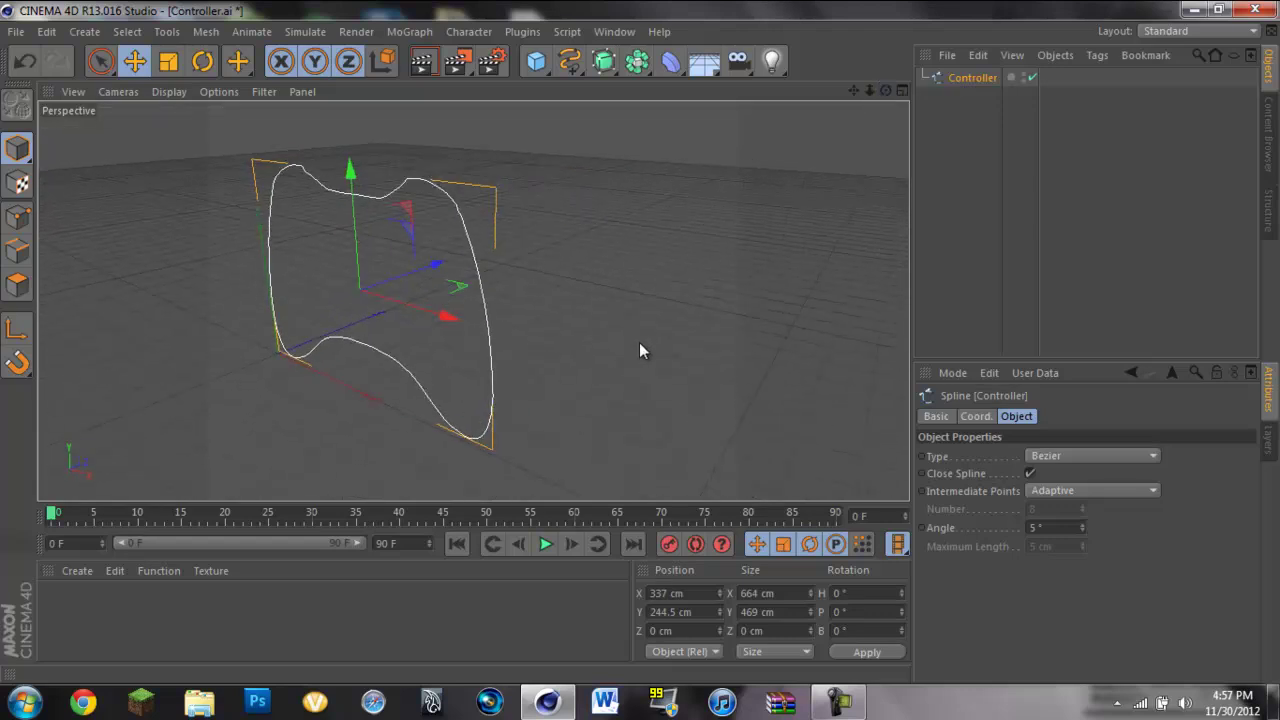
- Add an Extrude NURBS and nest the Controller spline under it to form a 20 cm slab
{"action": "left_click", "coordinate": [637, 62]}
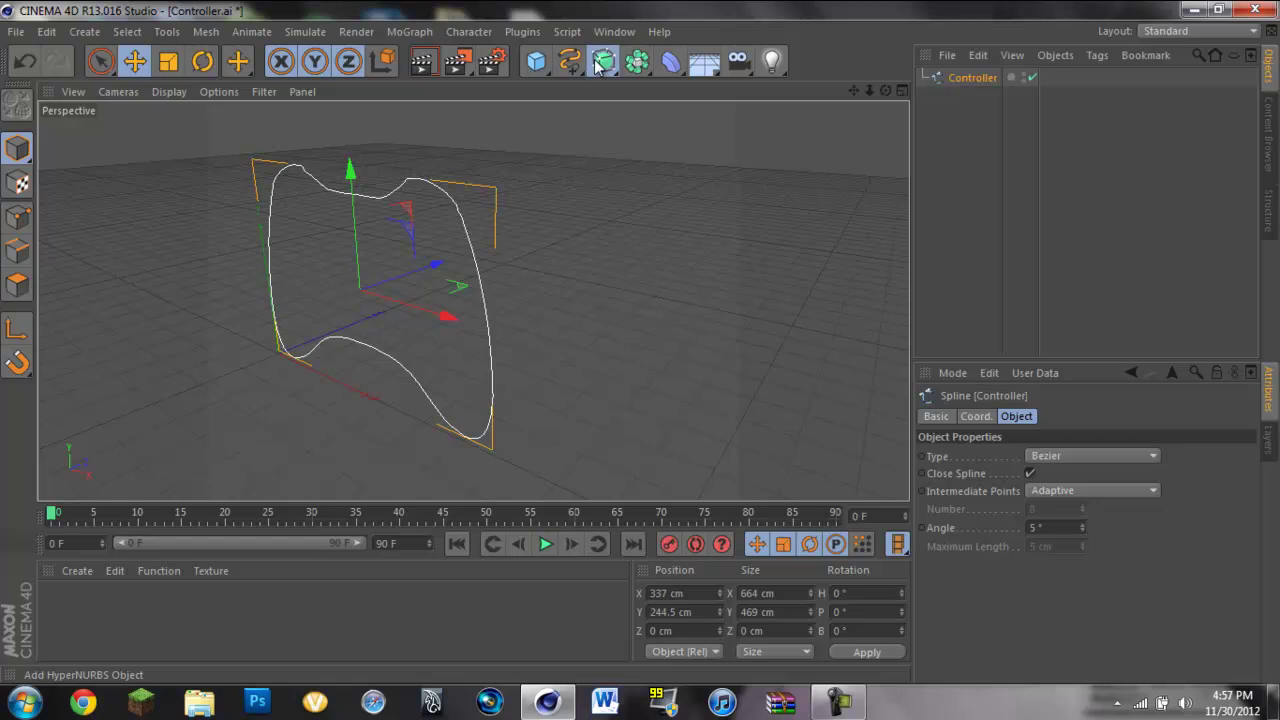
{"action": "left_click_drag", "start_coordinate": [603, 62], "coordinate": [795, 79]}
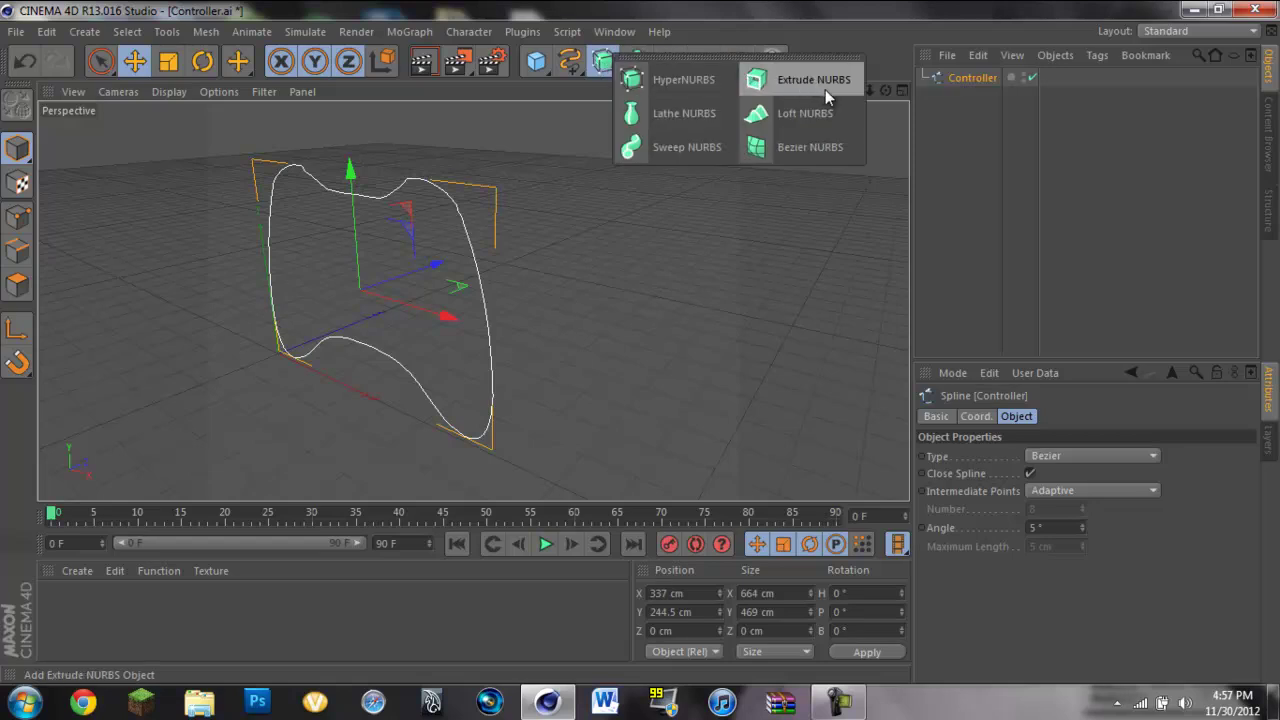
{"action": "left_click_drag", "start_coordinate": [825, 88], "coordinate": [825, 88]}
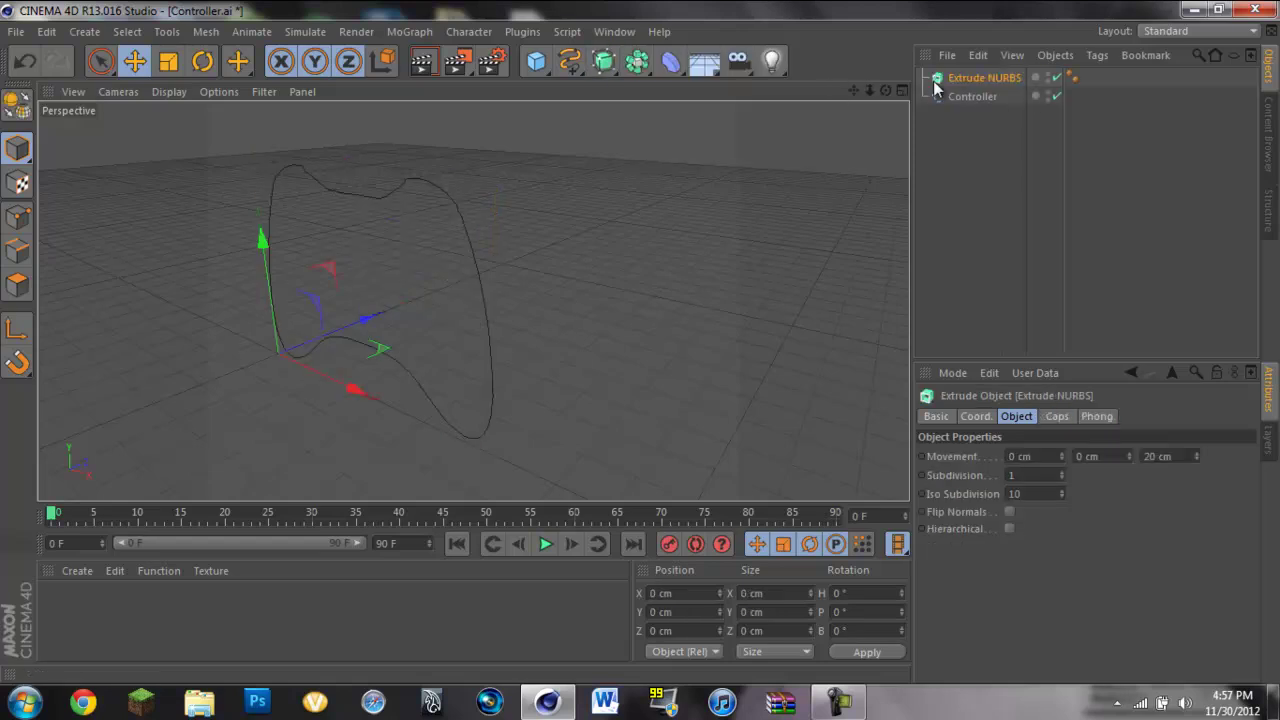
{"action": "left_click", "coordinate": [983, 97]}
{"action": "left_click_drag", "start_coordinate": [986, 78], "coordinate": [989, 77]}
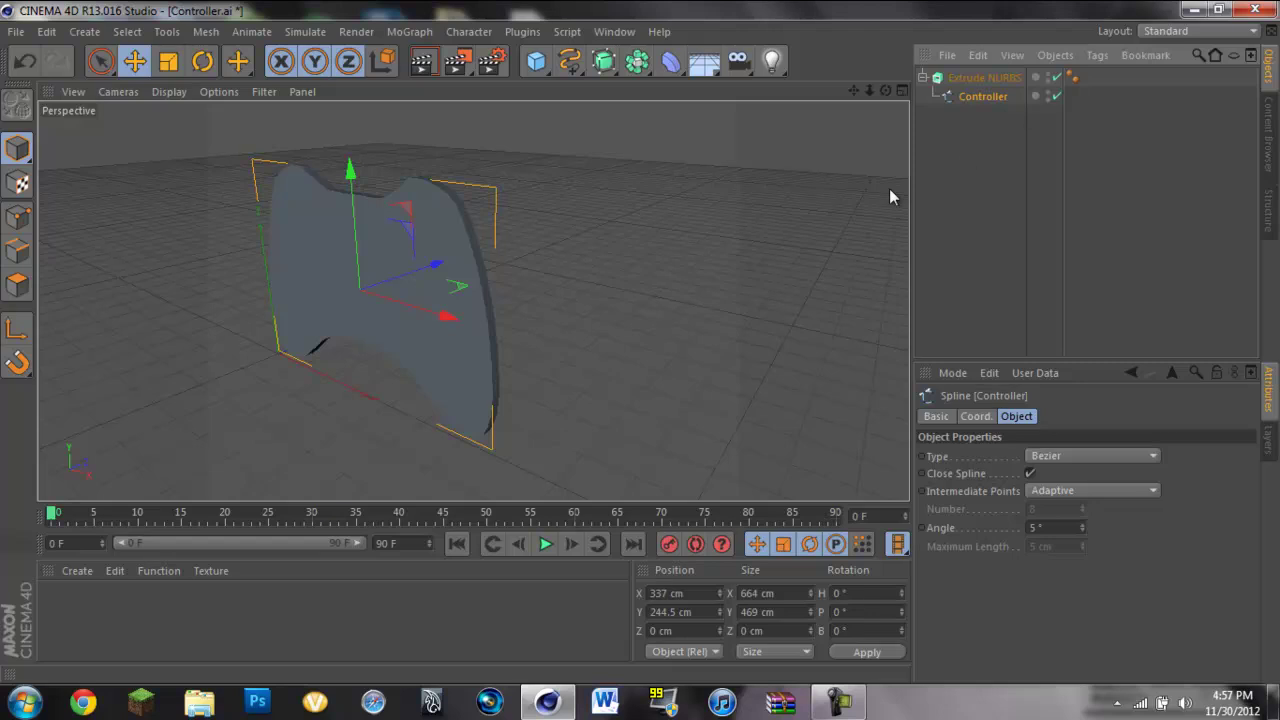
{"action": "left_click_drag", "start_coordinate": [885, 90], "coordinate": [648, 342]}
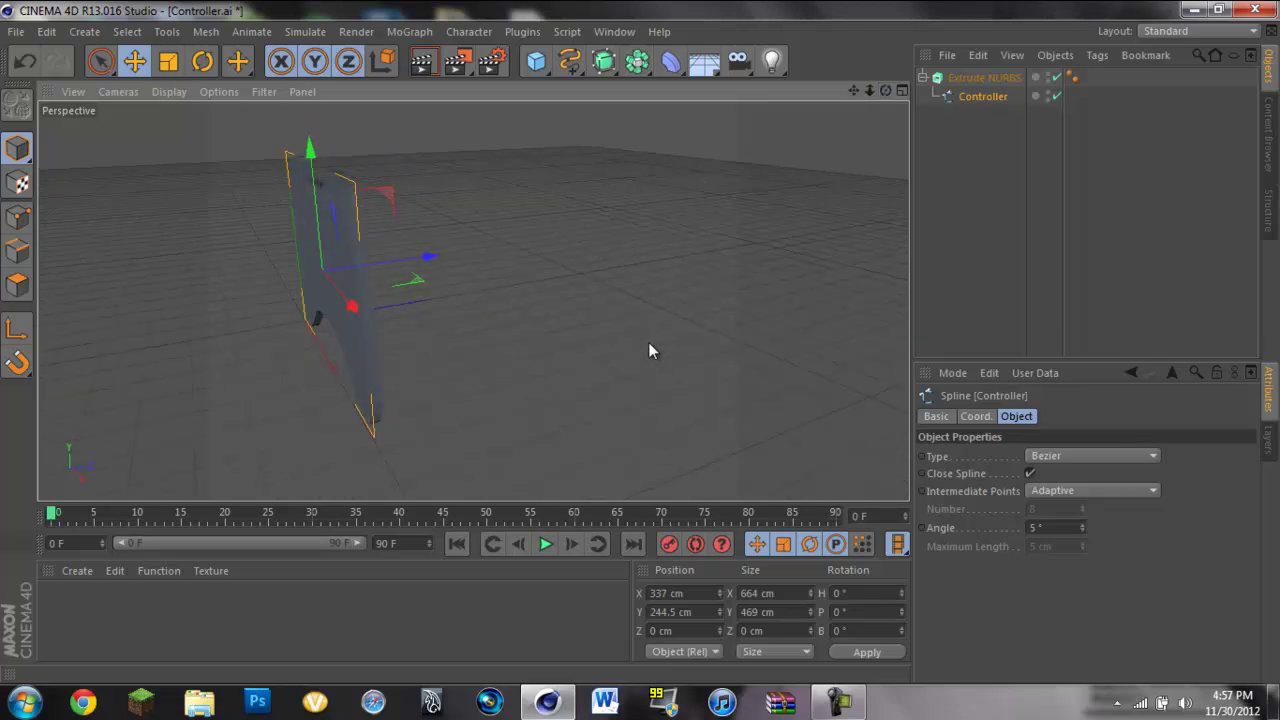
- Scale the Extrude NURBS along Z so the controller is about 132 cm deep
{"action": "left_click", "coordinate": [1000, 78]}
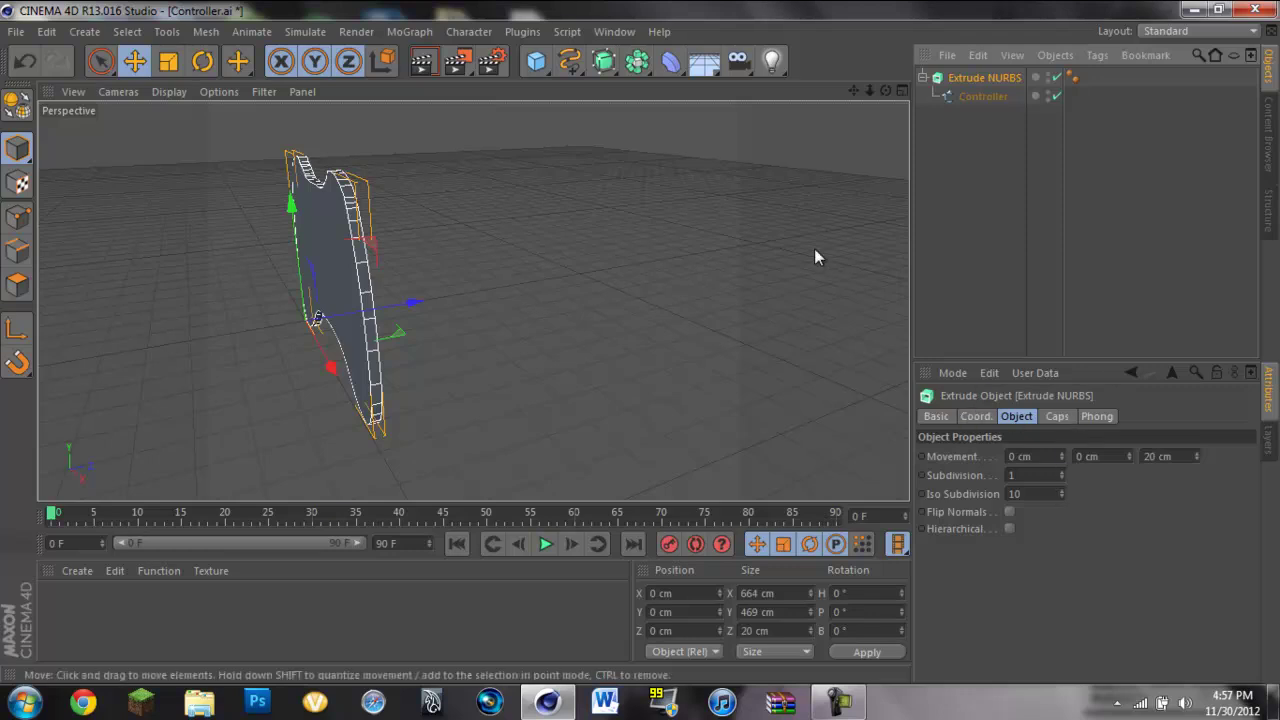
{"action": "left_click", "coordinate": [168, 61]}
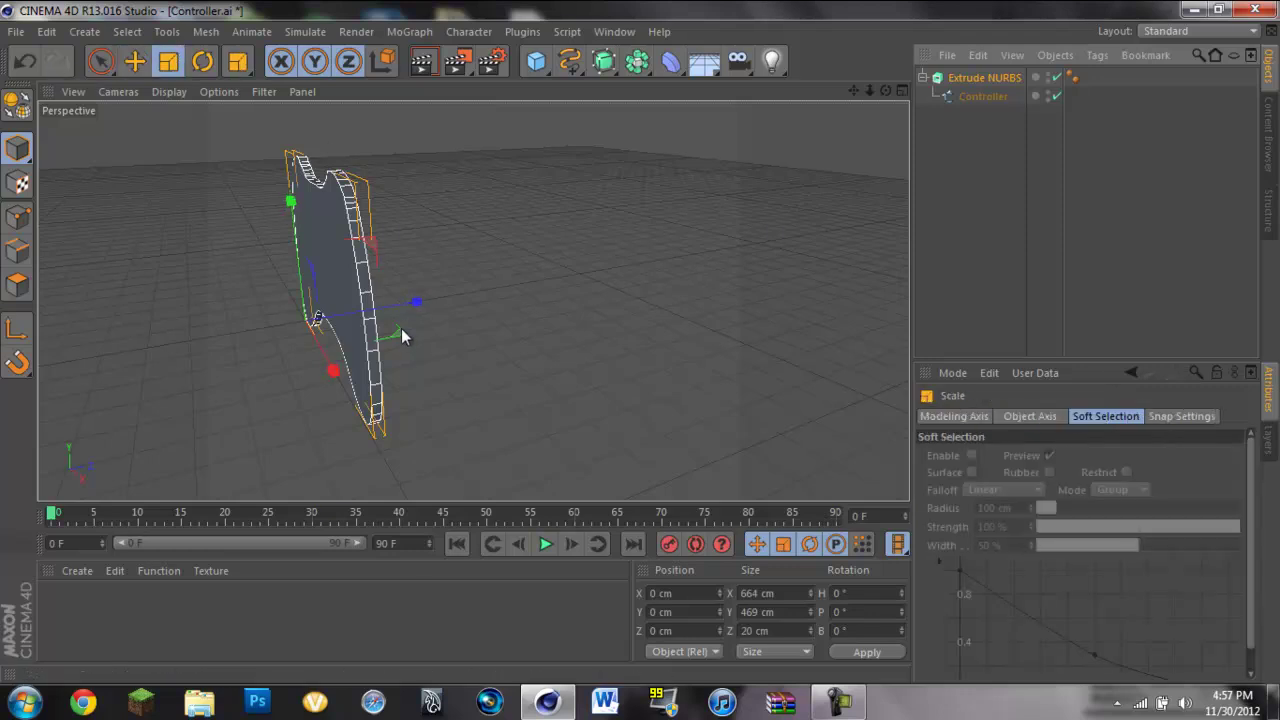
{"action": "left_click_drag", "start_coordinate": [417, 303], "coordinate": [780, 248]}
{"action": "left_click_drag", "start_coordinate": [885, 91], "coordinate": [640, 342]}
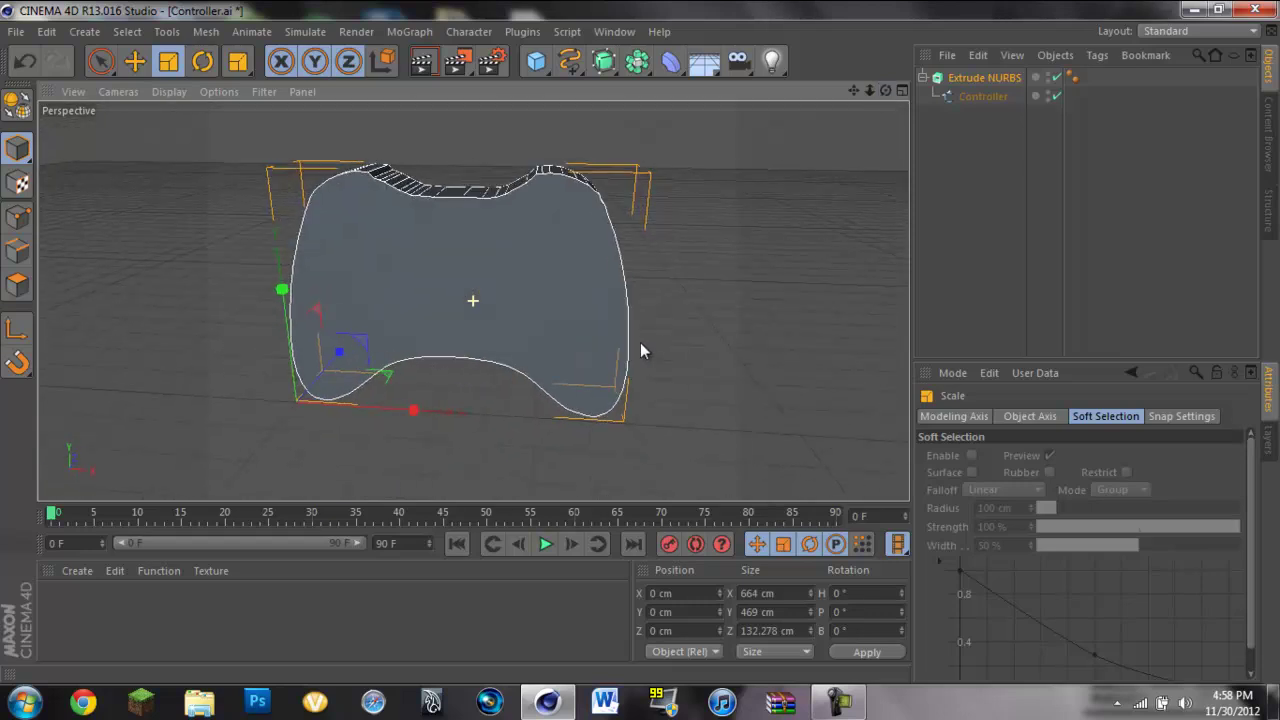
- Render a preview and review the Extrude NURBS Coordinates, Basic, Object and Caps settings
{"action": "left_click", "coordinate": [427, 70]}
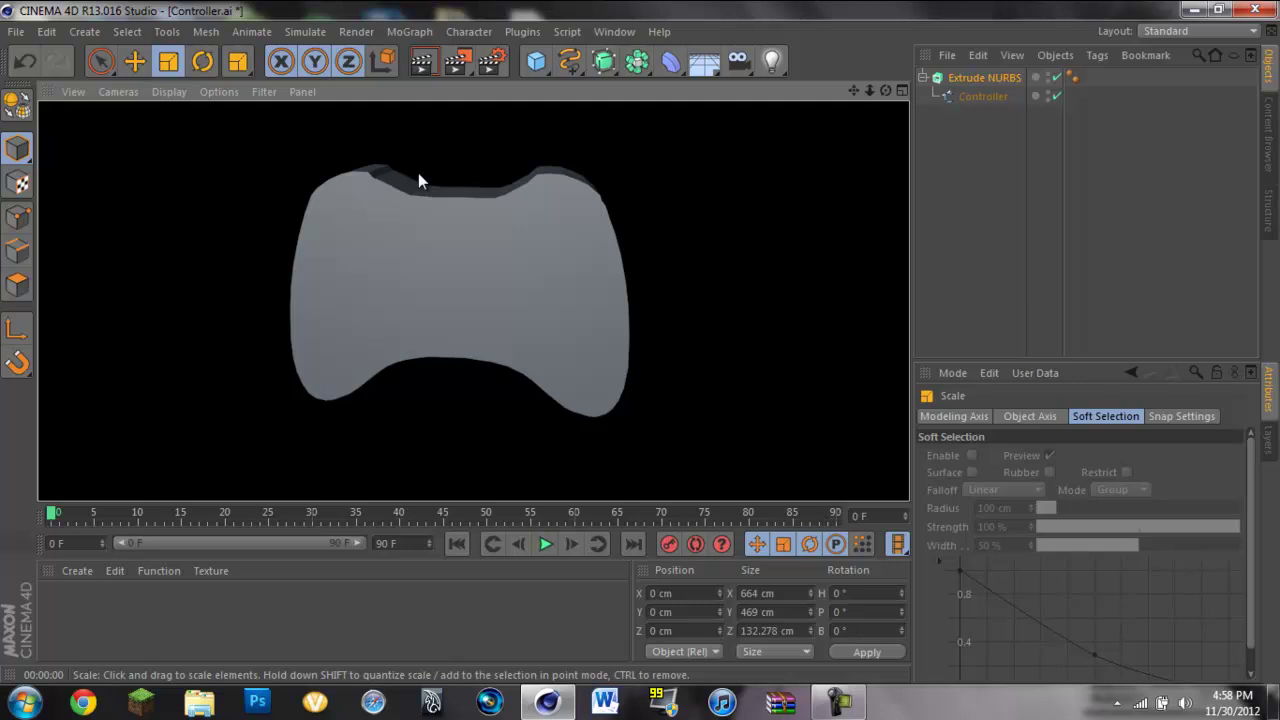
{"action": "left_click", "coordinate": [721, 151]}
{"action": "left_click", "coordinate": [972, 78]}
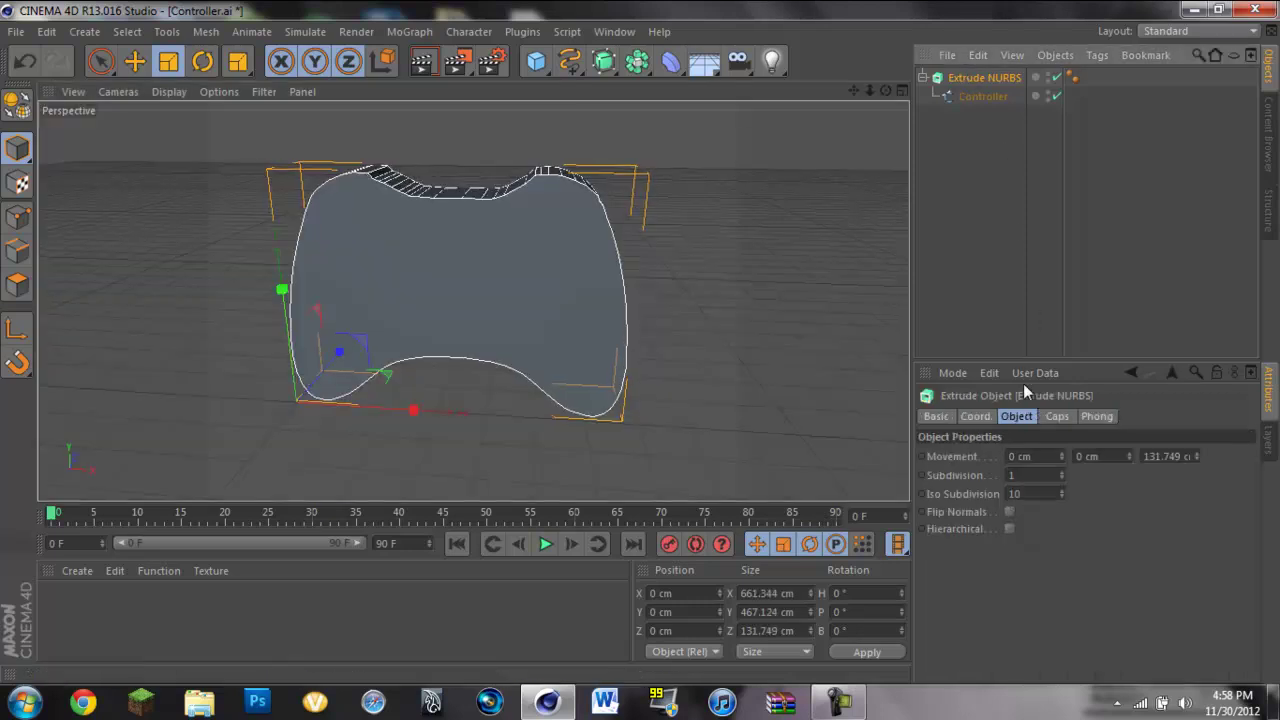
{"action": "left_click", "coordinate": [976, 416]}
{"action": "left_click", "coordinate": [937, 417]}
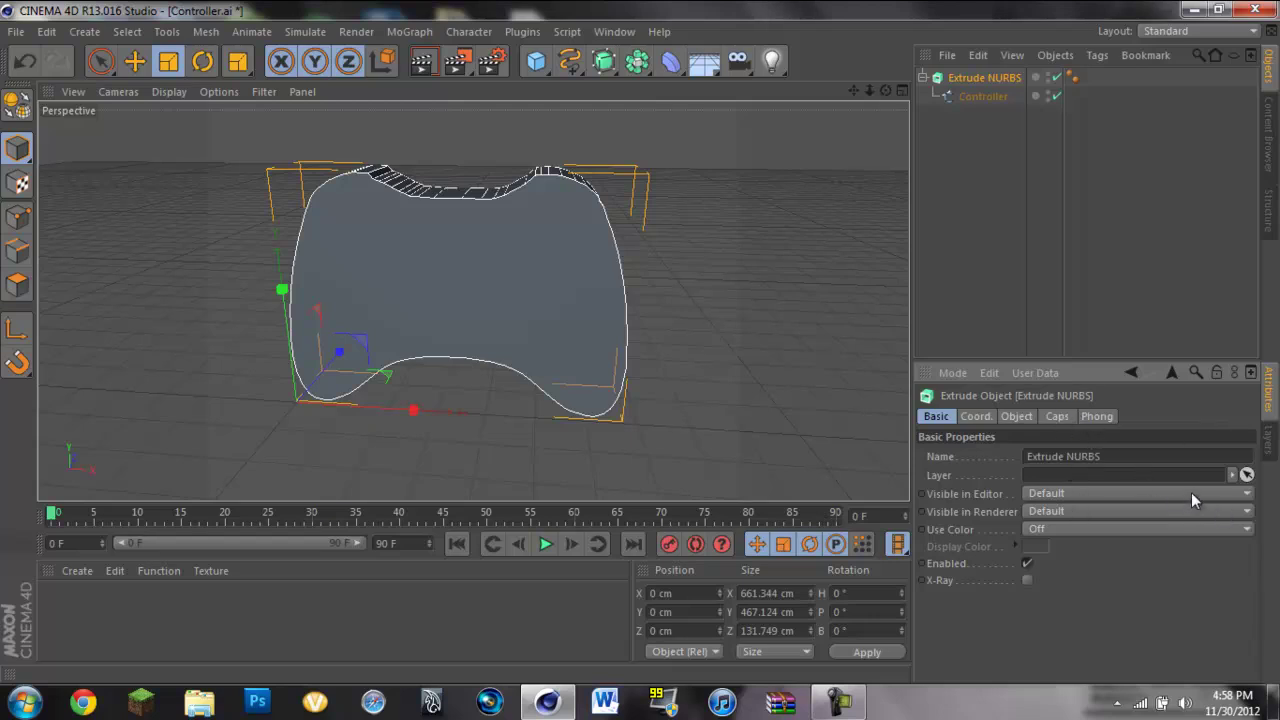
{"action": "left_click", "coordinate": [1025, 417]}
{"action": "left_click", "coordinate": [1066, 416]}
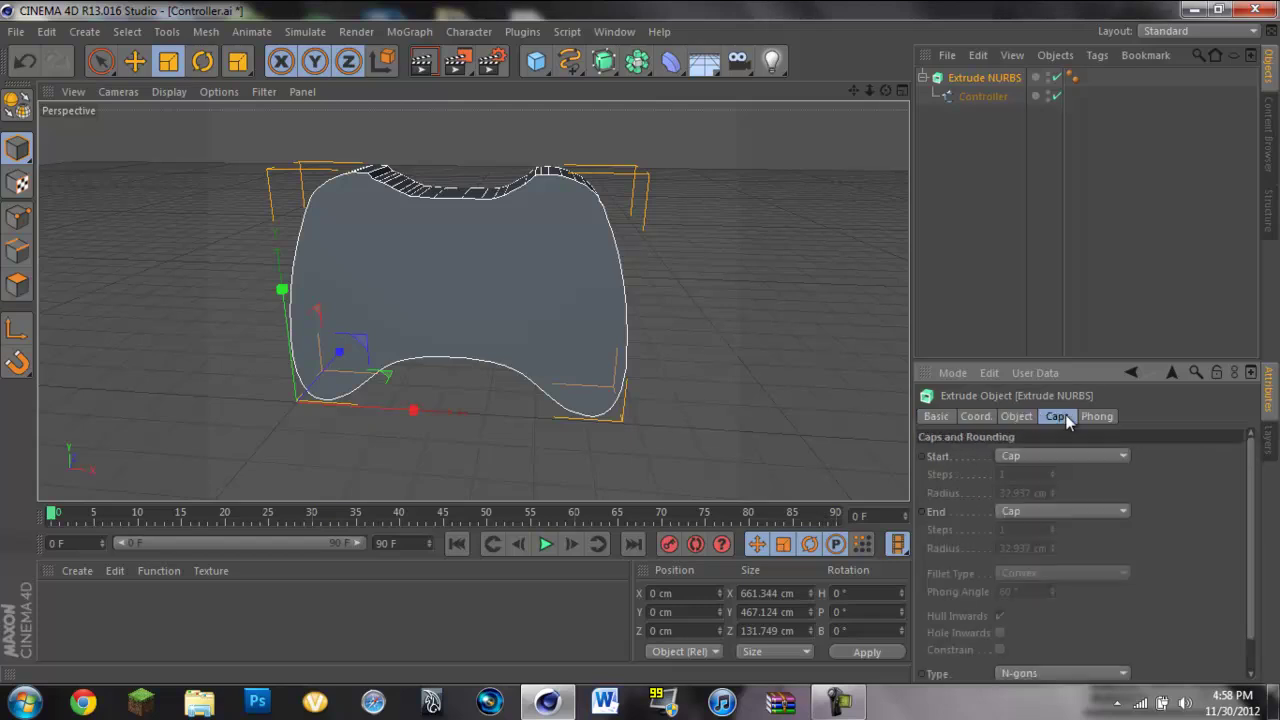
- Switch the Controller spline's type to Linear and render a preview
{"action": "left_click", "coordinate": [982, 96]}
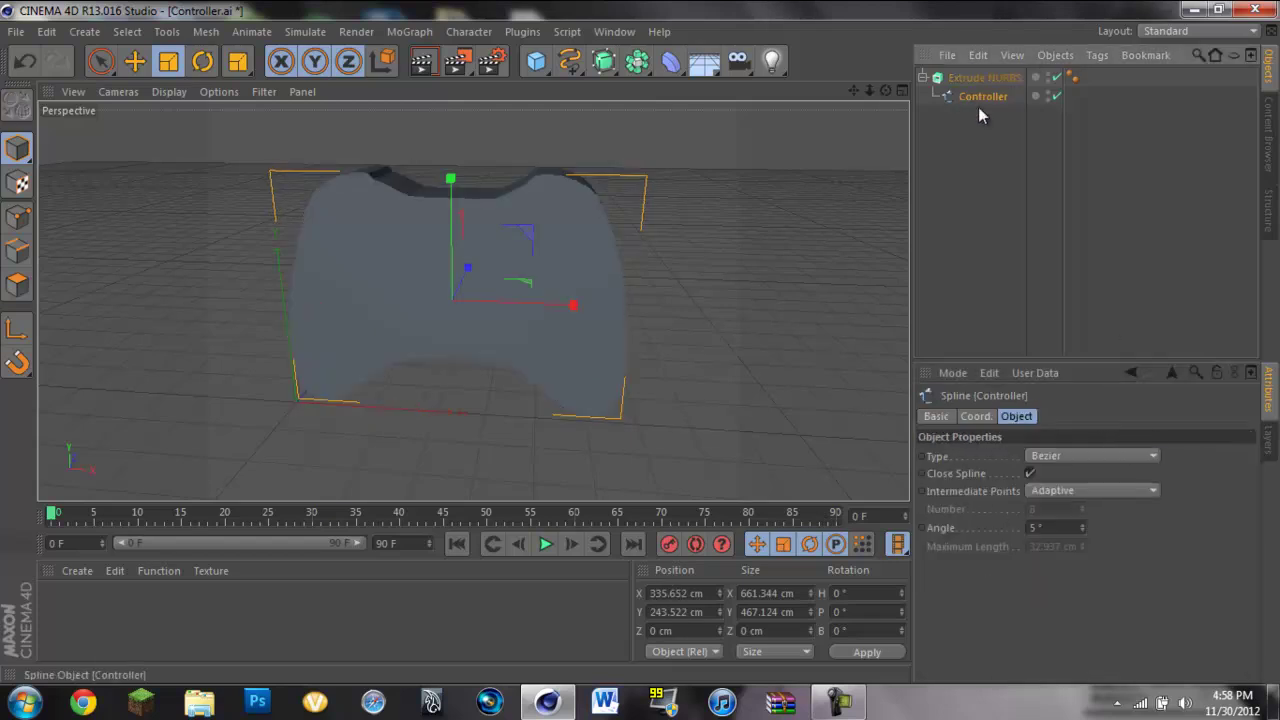
{"action": "left_click", "coordinate": [1089, 458]}
{"action": "left_click", "coordinate": [1087, 453]}
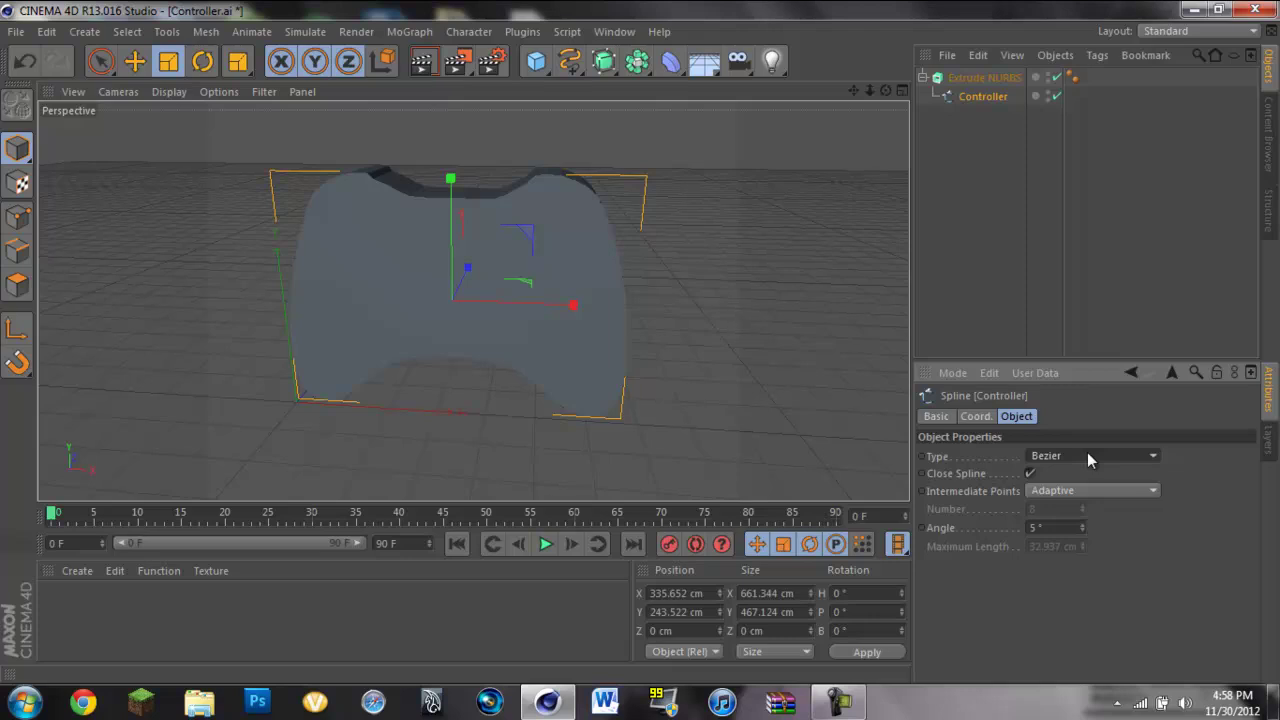
{"action": "left_click", "coordinate": [1073, 457]}
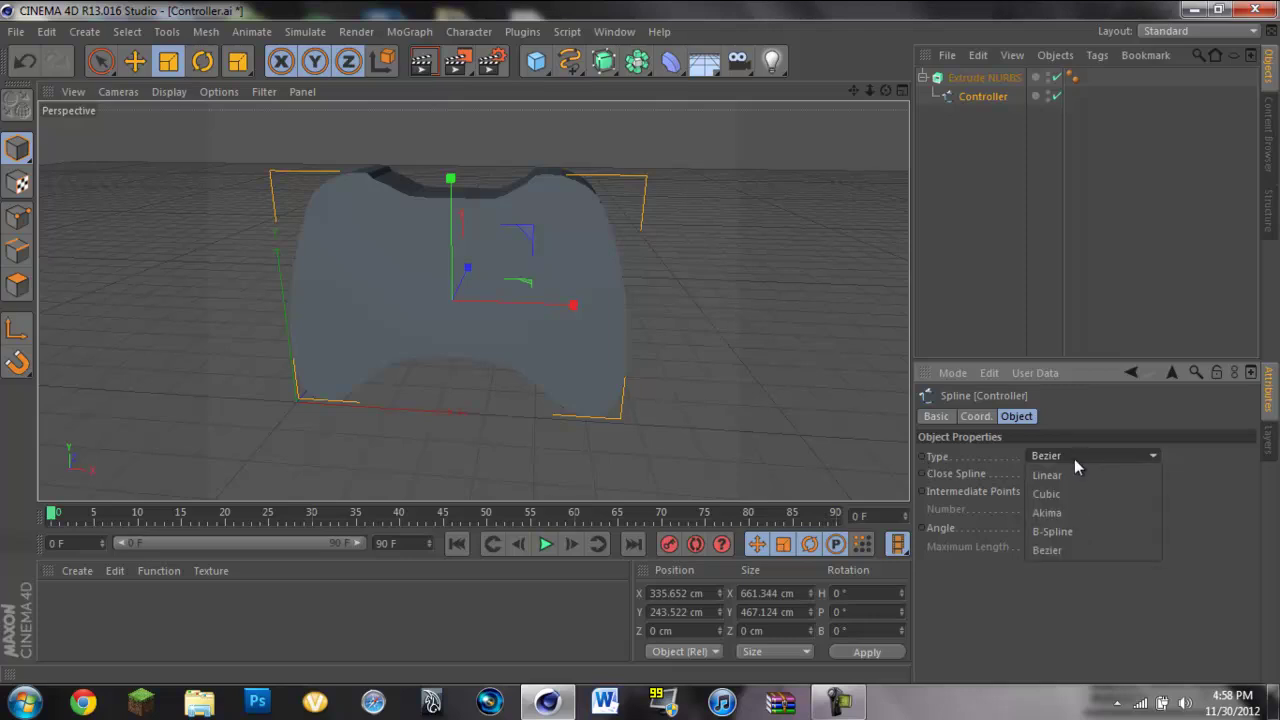
{"action": "left_click", "coordinate": [1068, 481]}
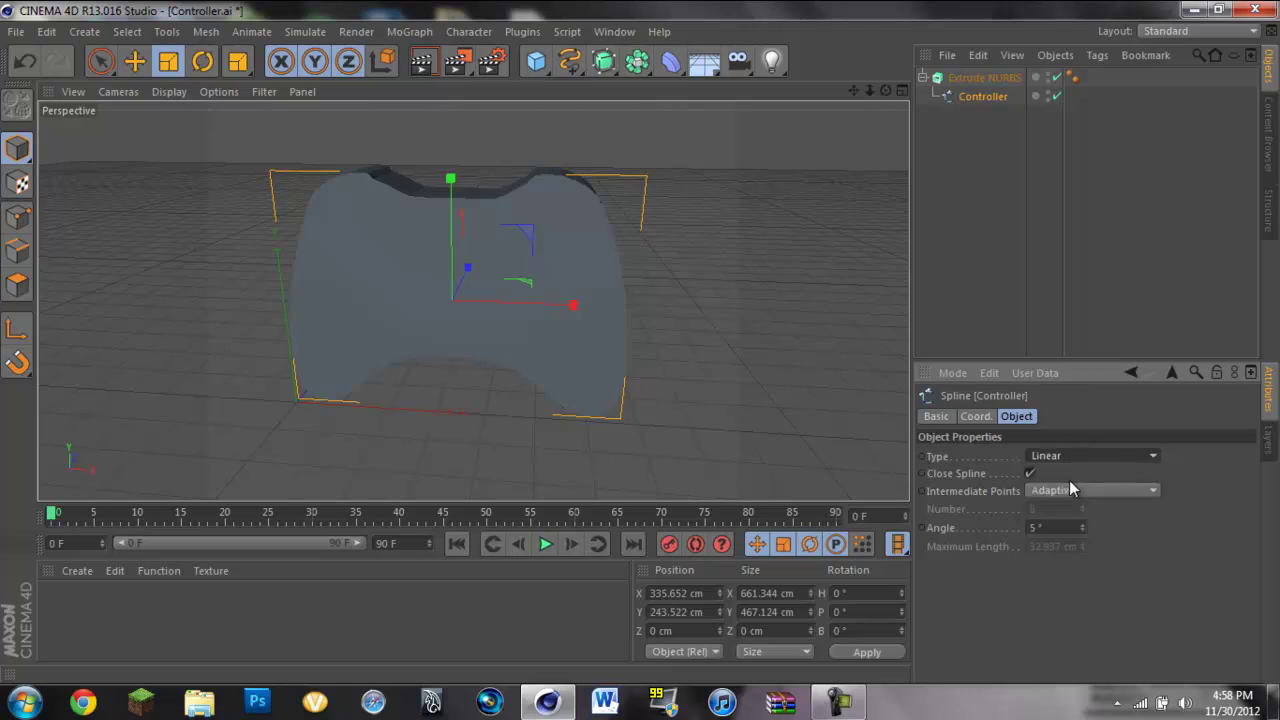
{"action": "key", "text": "ctrl+r"}
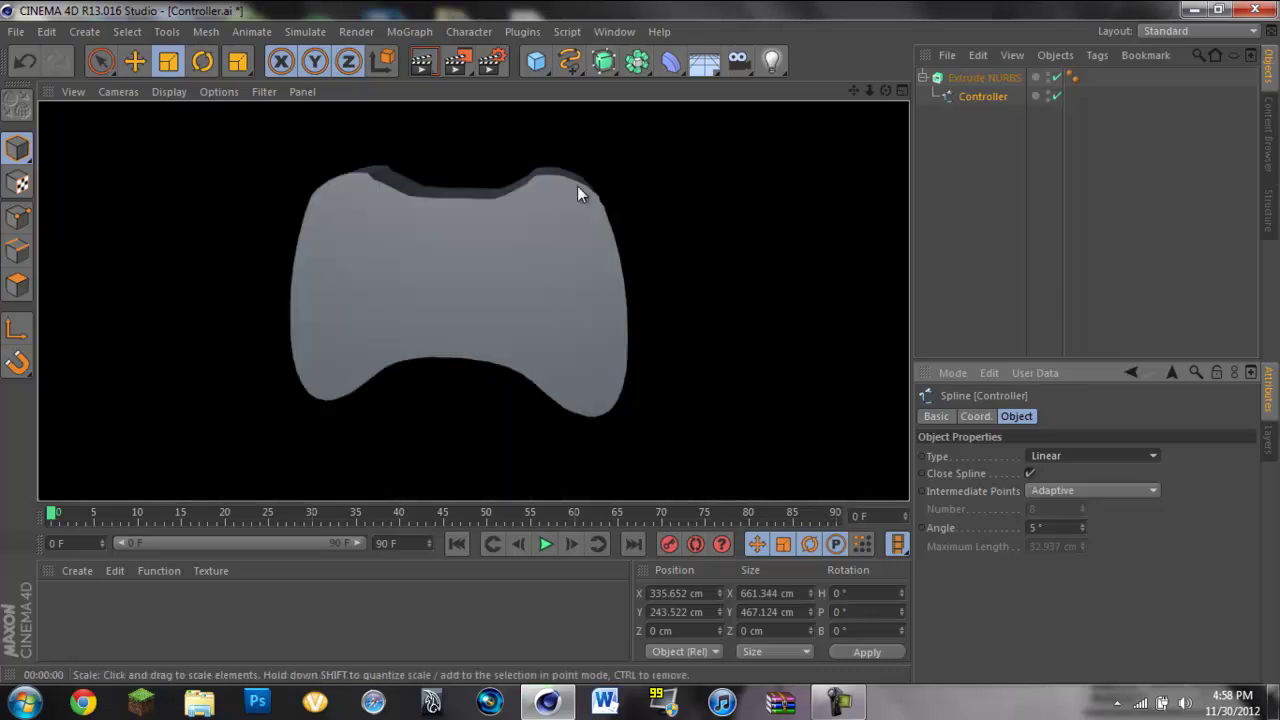
{"action": "left_click", "coordinate": [739, 170]}
{"action": "left_click", "coordinate": [609, 302]}
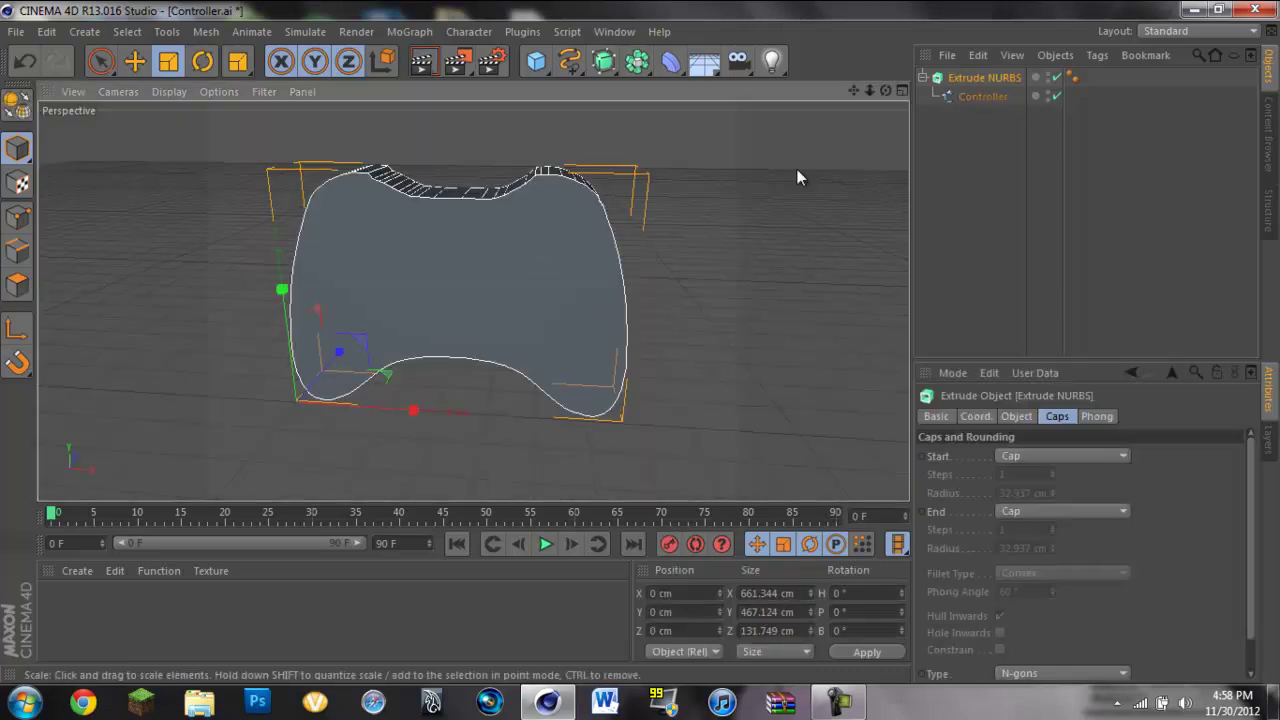
- Set the Controller spline to Cubic and render previews from an orbited view
{"action": "left_click", "coordinate": [1001, 97]}
{"action": "left_click", "coordinate": [1097, 460]}
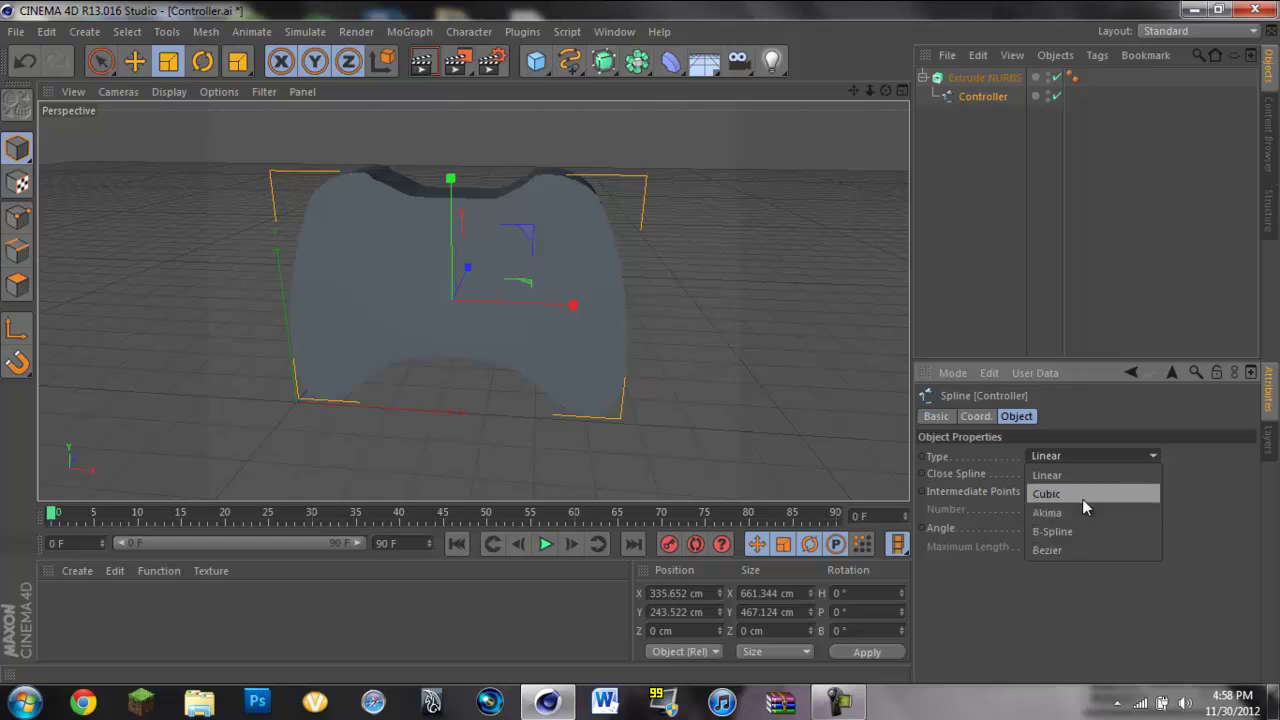
{"action": "left_click", "coordinate": [1081, 494]}
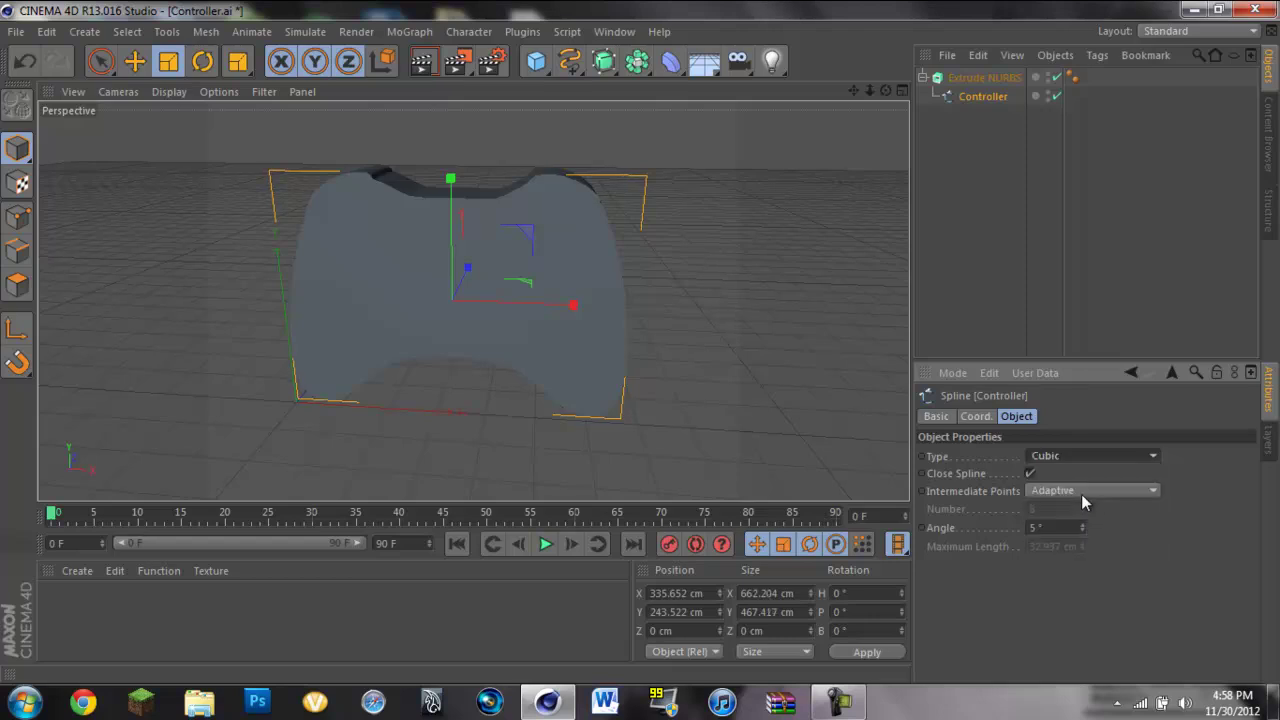
{"action": "left_click", "coordinate": [421, 61]}
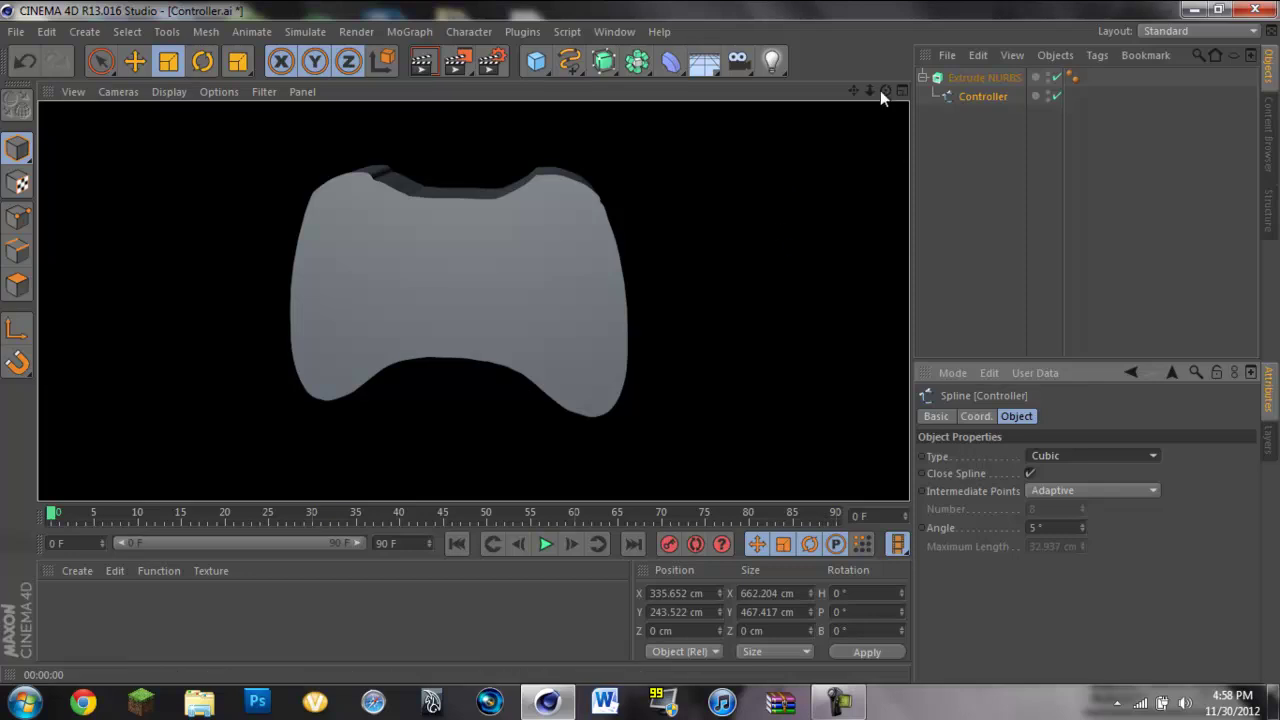
{"action": "left_click_drag", "start_coordinate": [880, 89], "coordinate": [639, 342]}
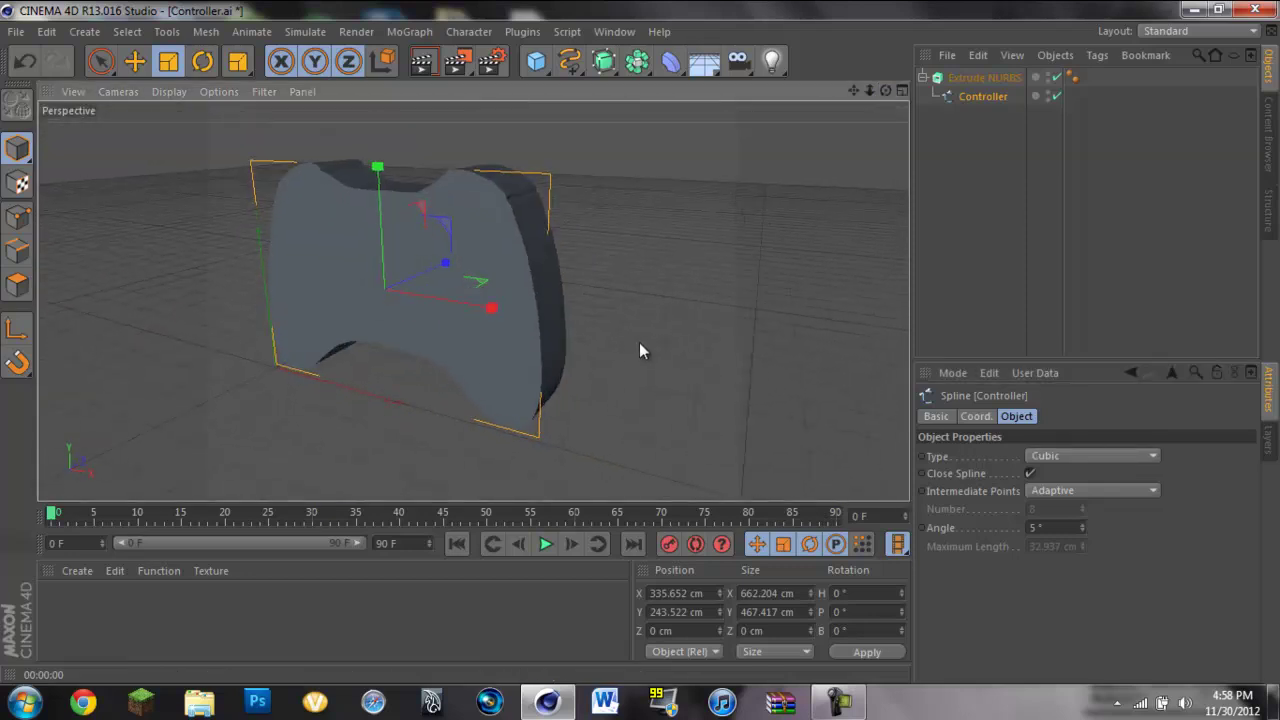
{"action": "left_click", "coordinate": [421, 61]}
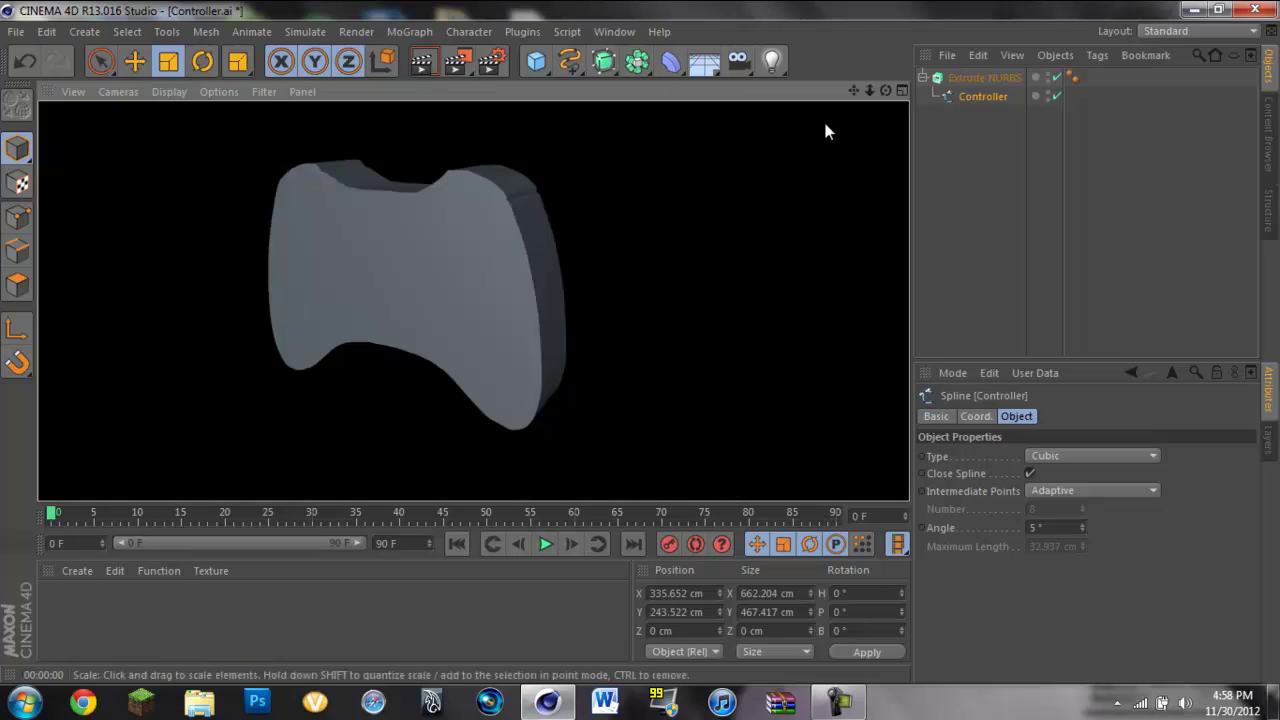
- Try Akima and Linear, then settle on B-Spline and render to check the smoother outline
{"action": "left_click", "coordinate": [1077, 455]}
{"action": "left_click", "coordinate": [1093, 513]}
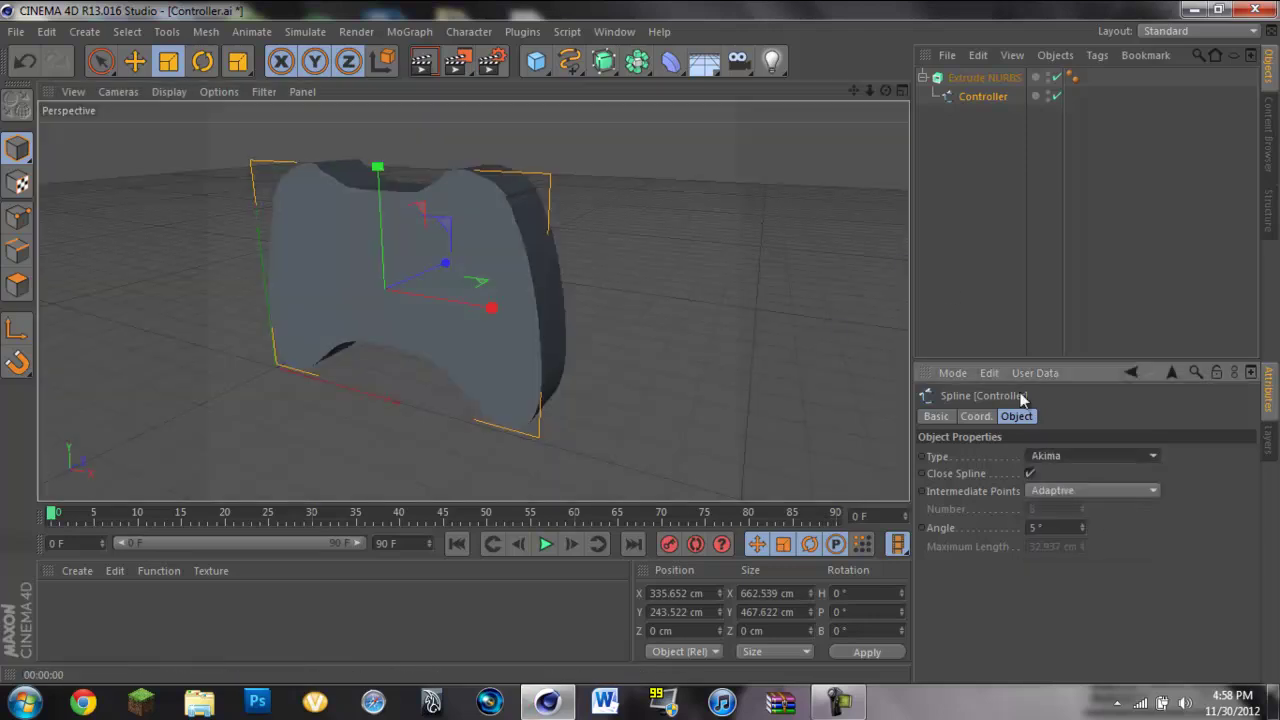
{"action": "left_click", "coordinate": [1098, 452]}
{"action": "left_click", "coordinate": [1104, 474]}
{"action": "left_click", "coordinate": [1097, 456]}
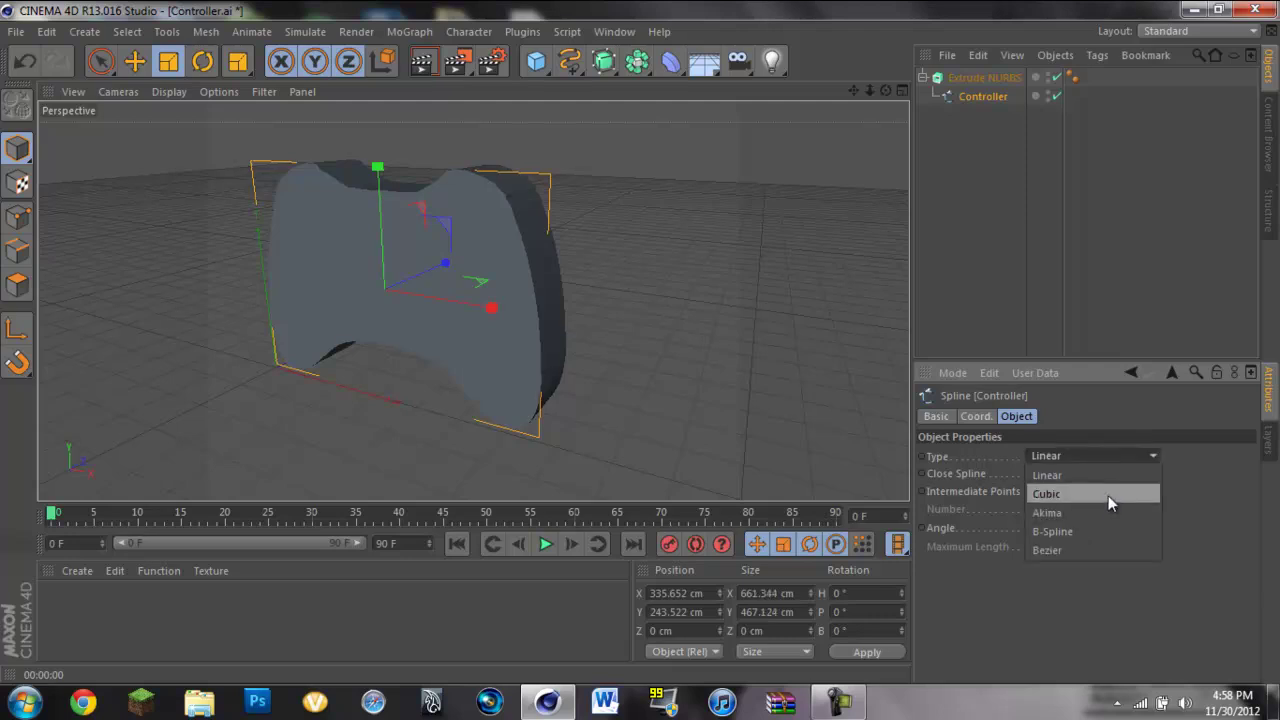
{"action": "left_click", "coordinate": [1102, 527]}
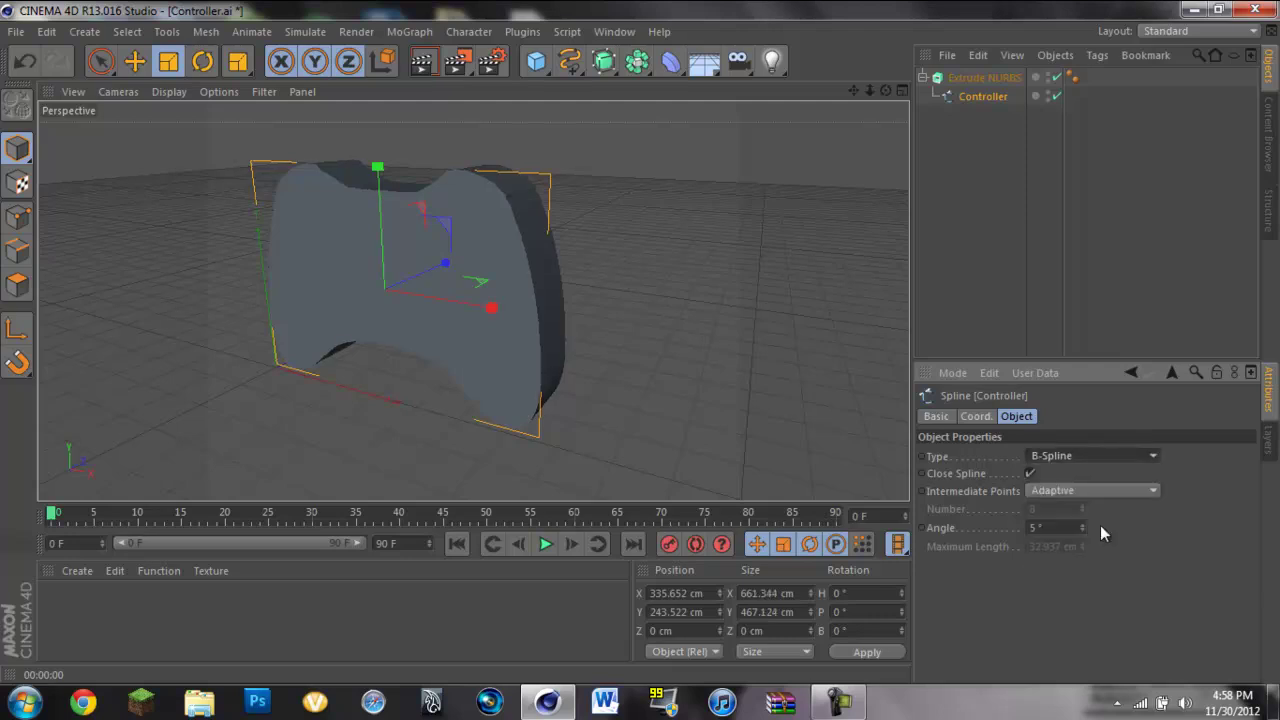
{"action": "left_click", "coordinate": [421, 61]}
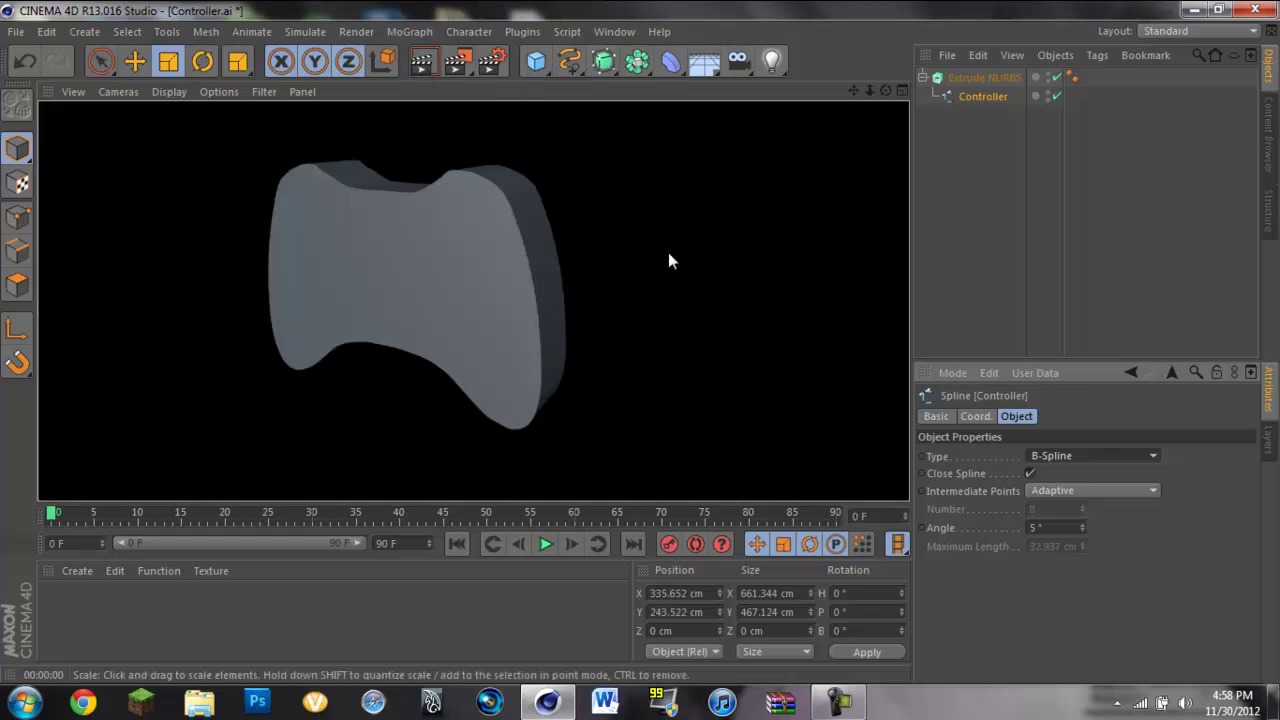
{"action": "left_click_drag", "start_coordinate": [885, 90], "coordinate": [650, 345]}
- Render a preview and create a new material named Mat
{"action": "left_click", "coordinate": [421, 61]}
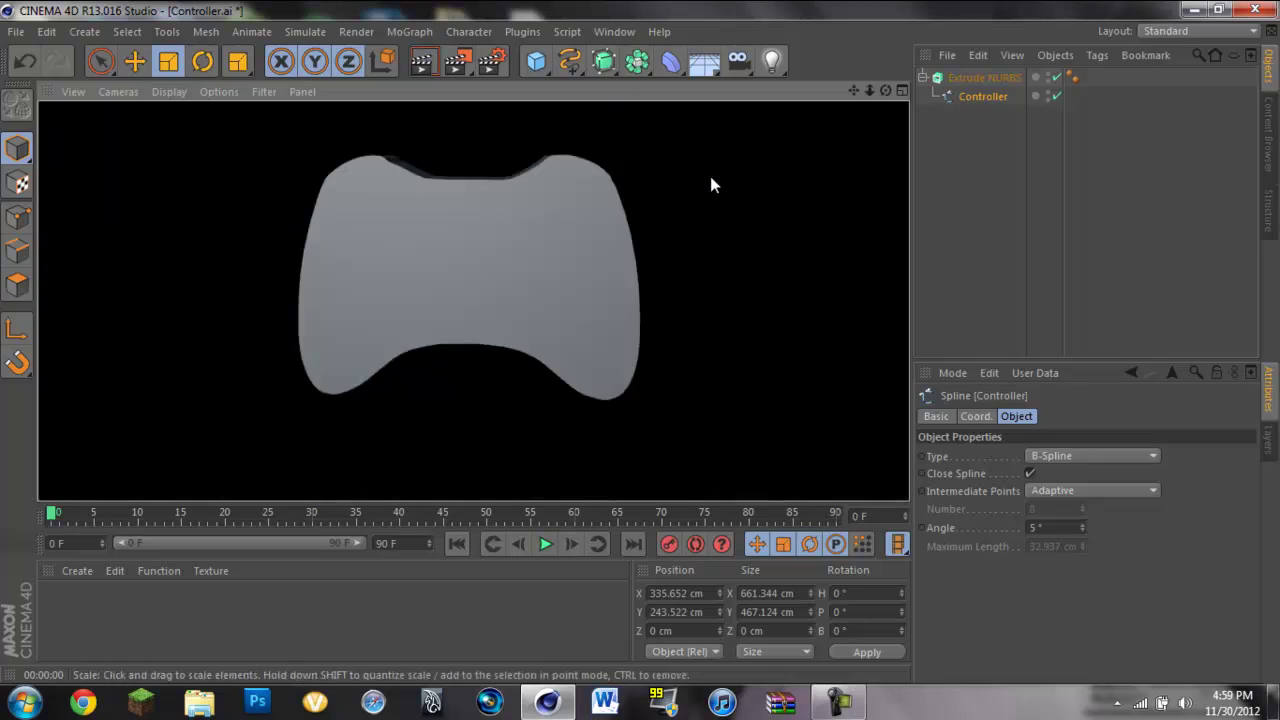
{"action": "left_click", "coordinate": [829, 172]}
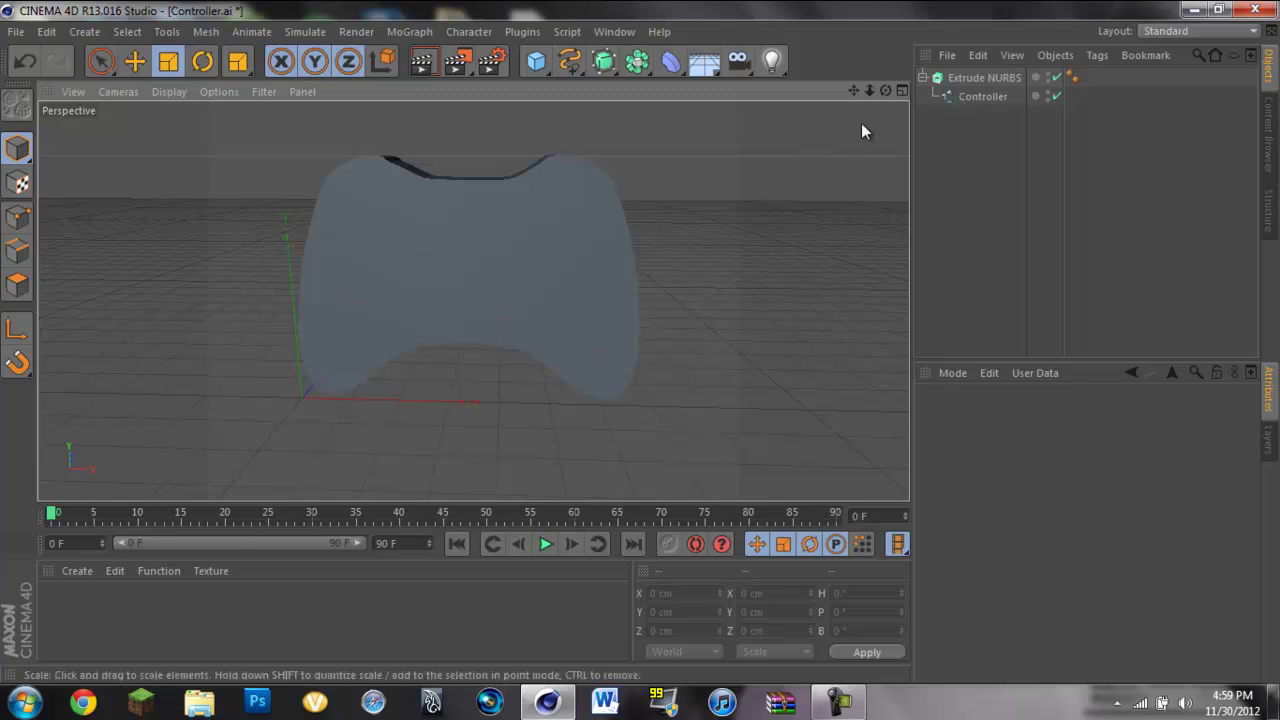
{"action": "double_click", "coordinate": [373, 622]}
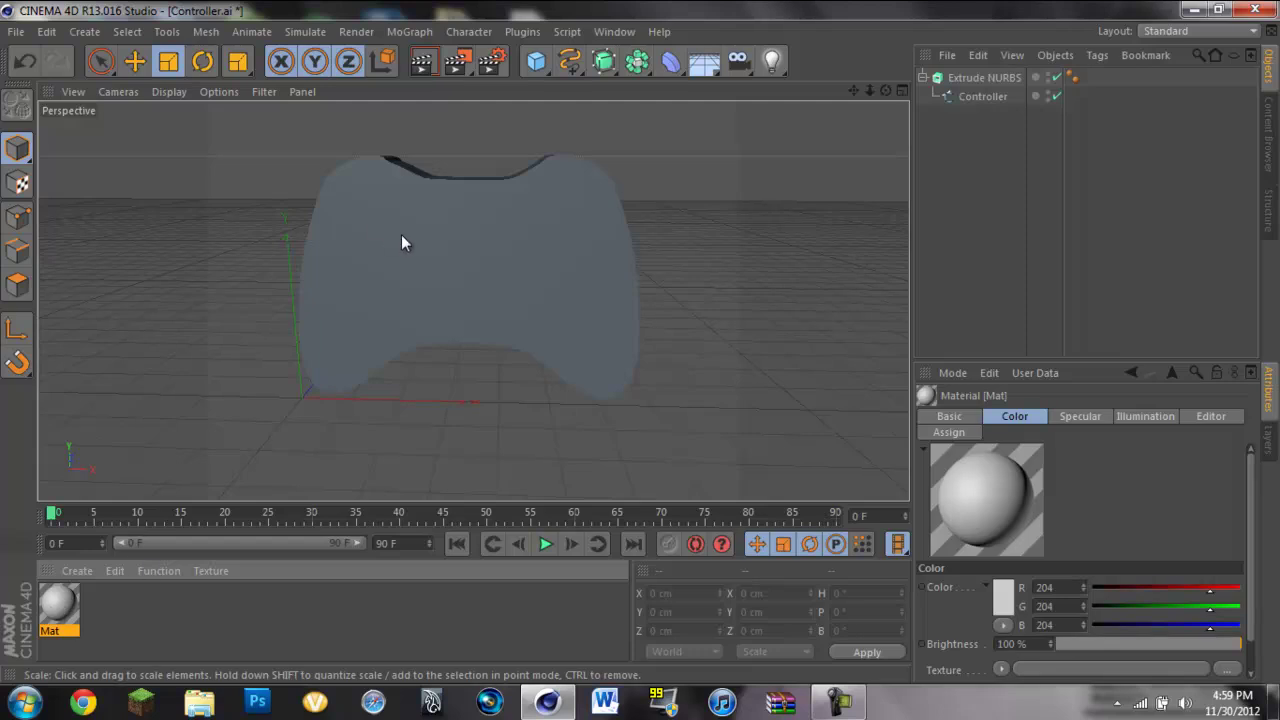
{"action": "left_click", "coordinate": [421, 66]}
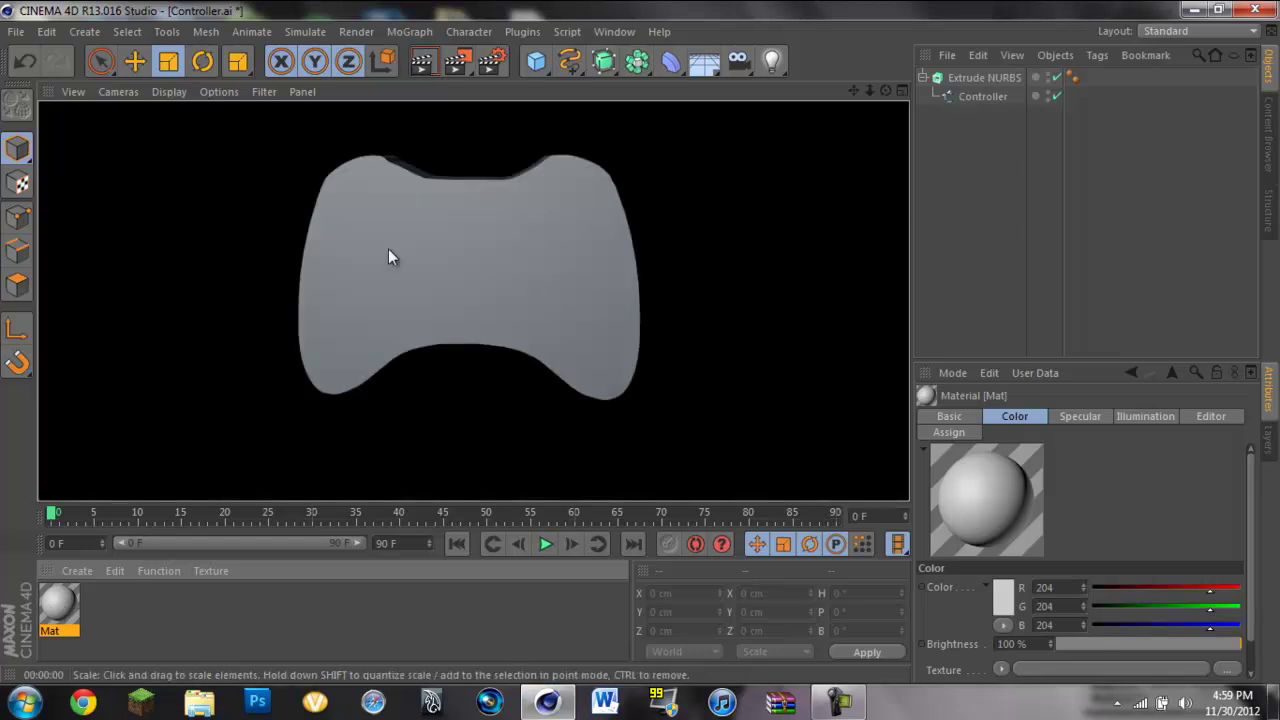
- Set Mat's colour to pure white using the colour table
{"action": "double_click", "coordinate": [50, 615]}
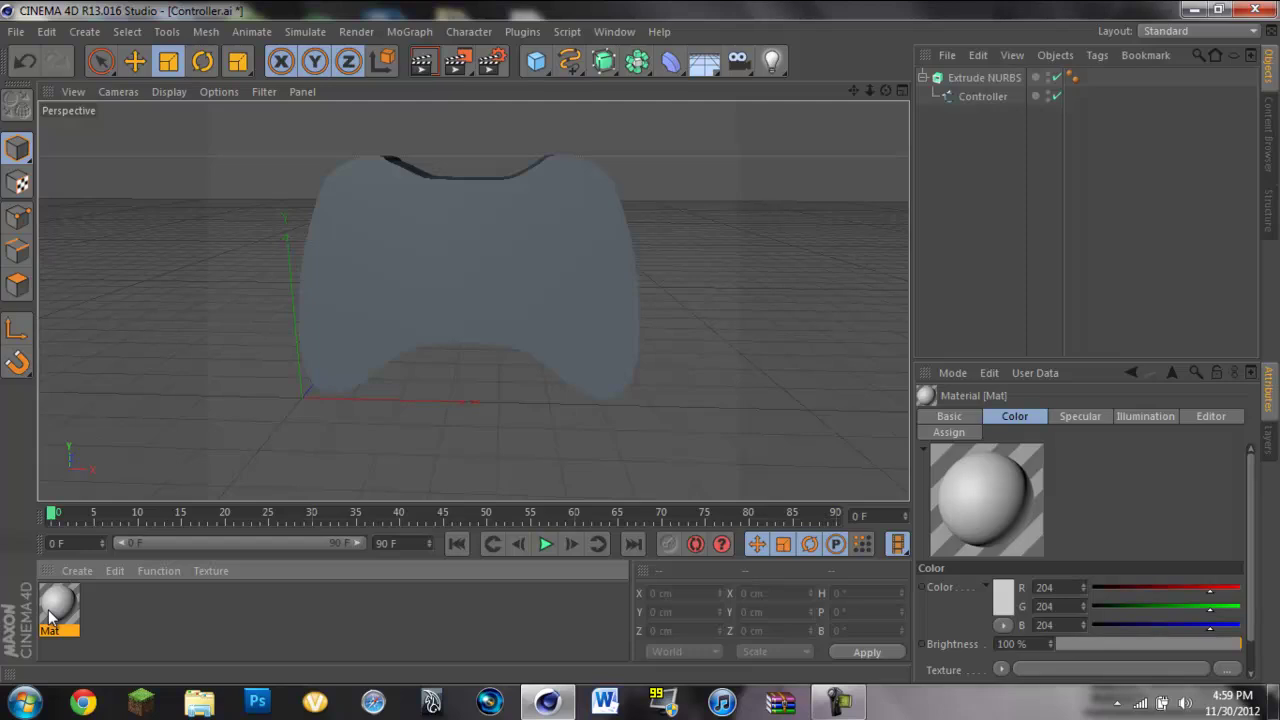
{"action": "left_click_drag", "start_coordinate": [565, 173], "coordinate": [400, 172]}
{"action": "left_click", "coordinate": [336, 262]}
{"action": "left_click", "coordinate": [415, 340]}
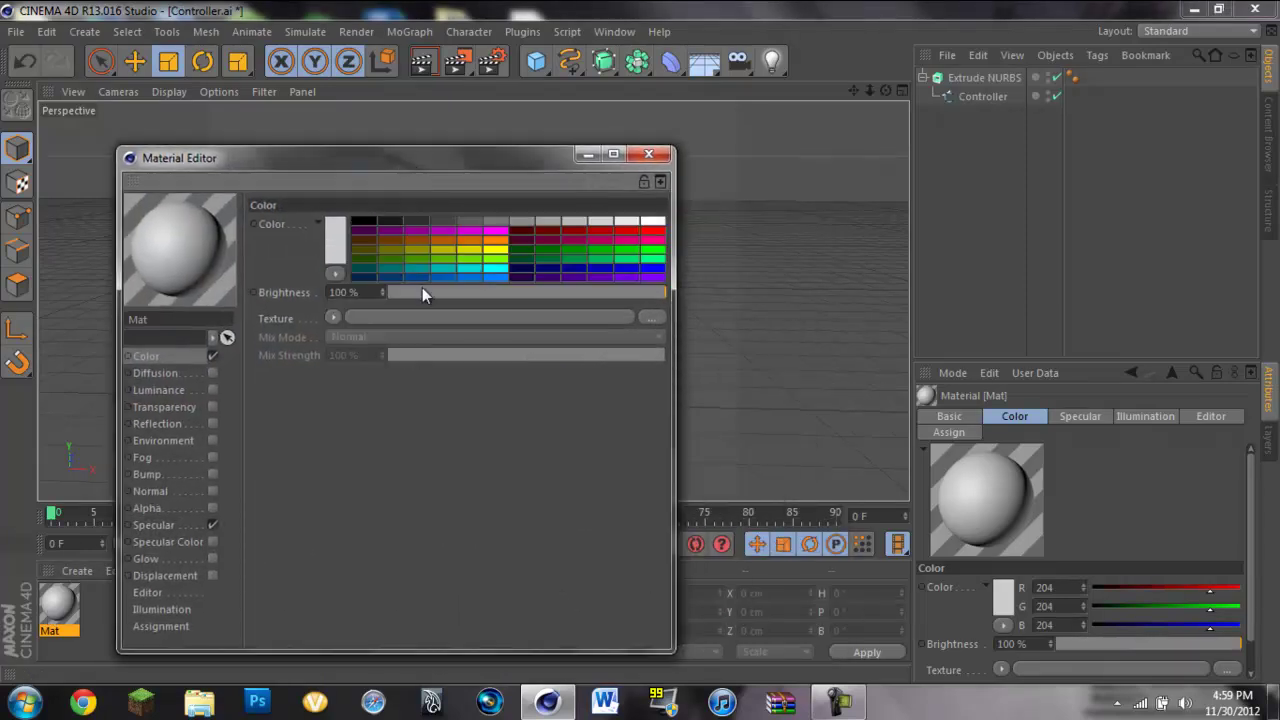
{"action": "left_click", "coordinate": [652, 223]}
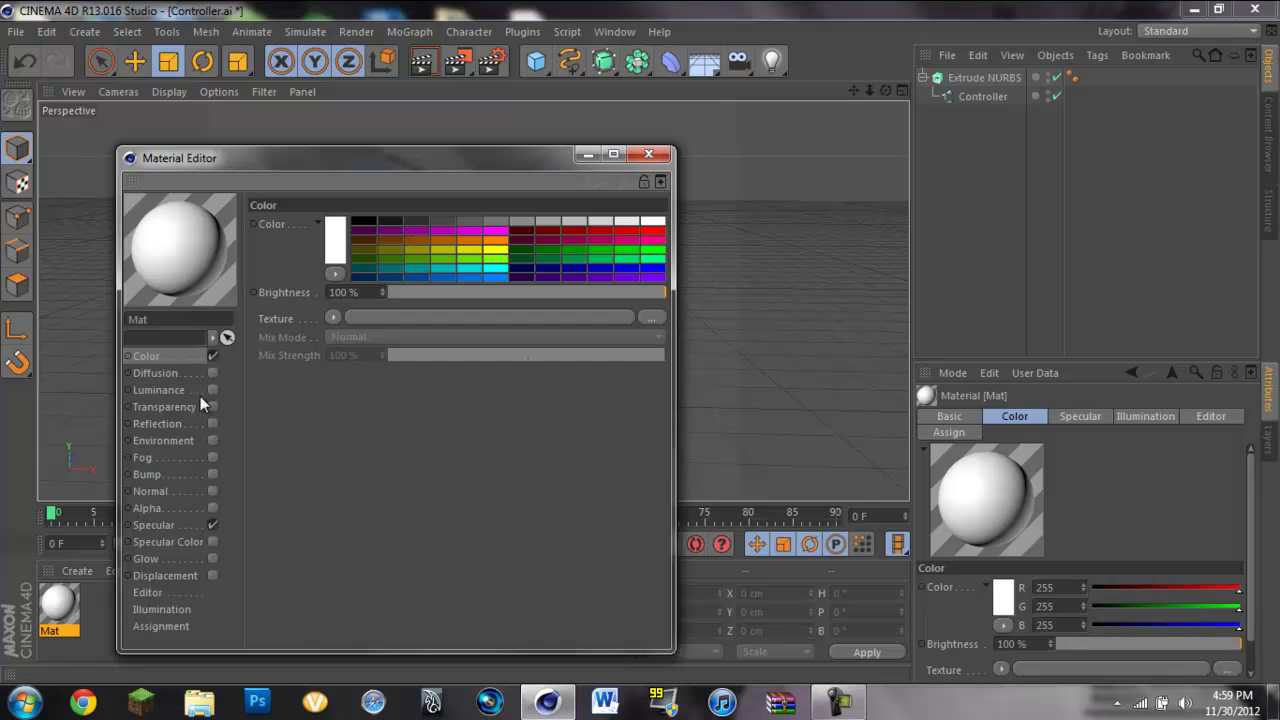
- Enable reflection at 20% on Mat and apply it to the extruded controller
{"action": "left_click", "coordinate": [184, 424]}
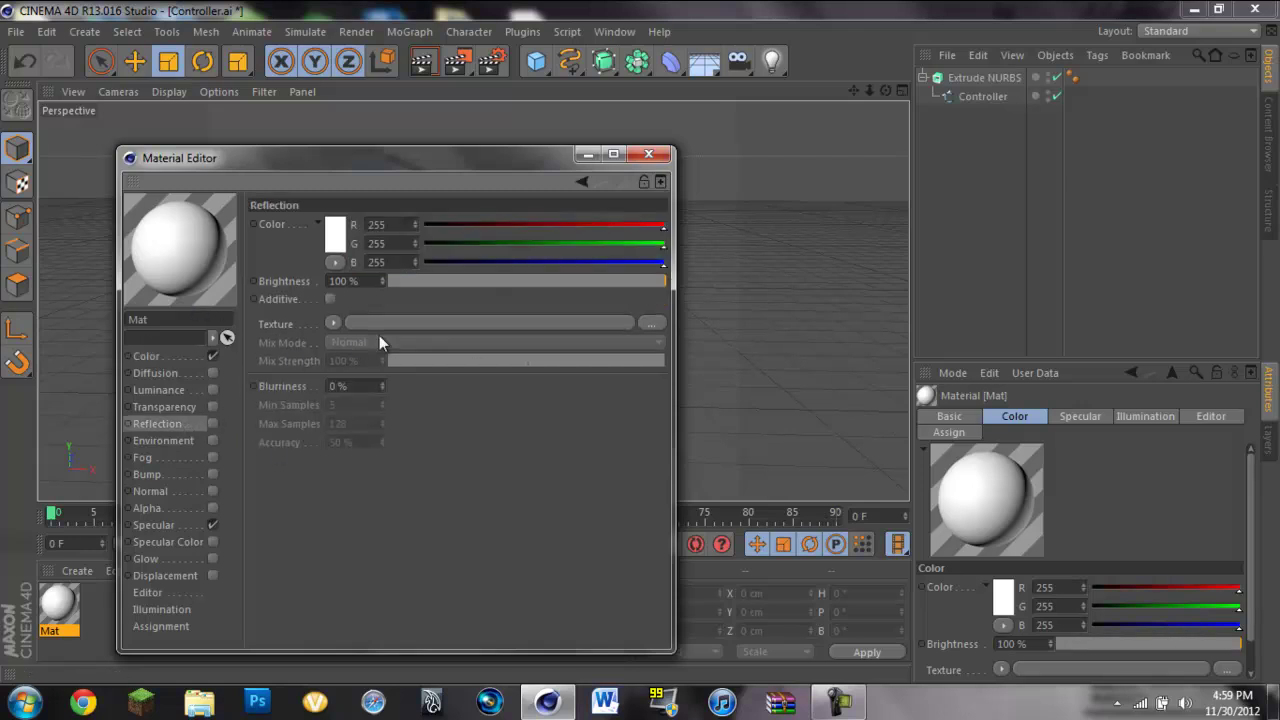
{"action": "left_click", "coordinate": [210, 423]}
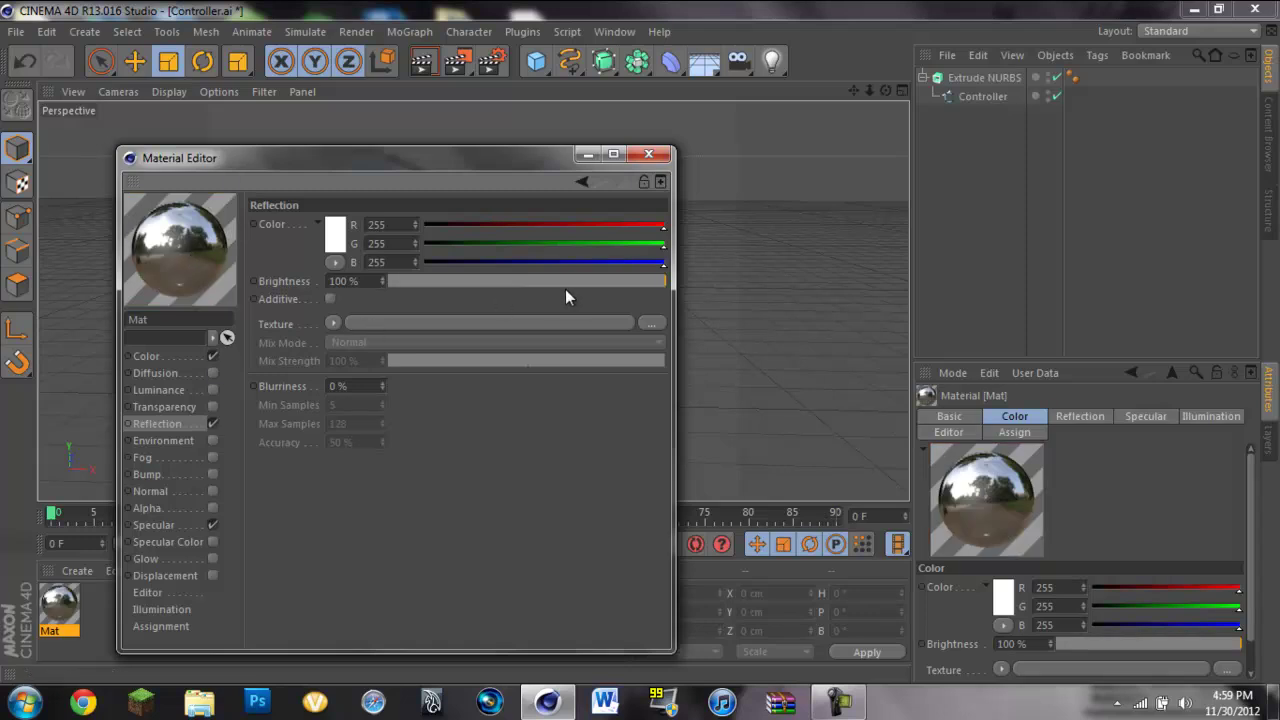
{"action": "left_click_drag", "start_coordinate": [527, 284], "coordinate": [460, 289]}
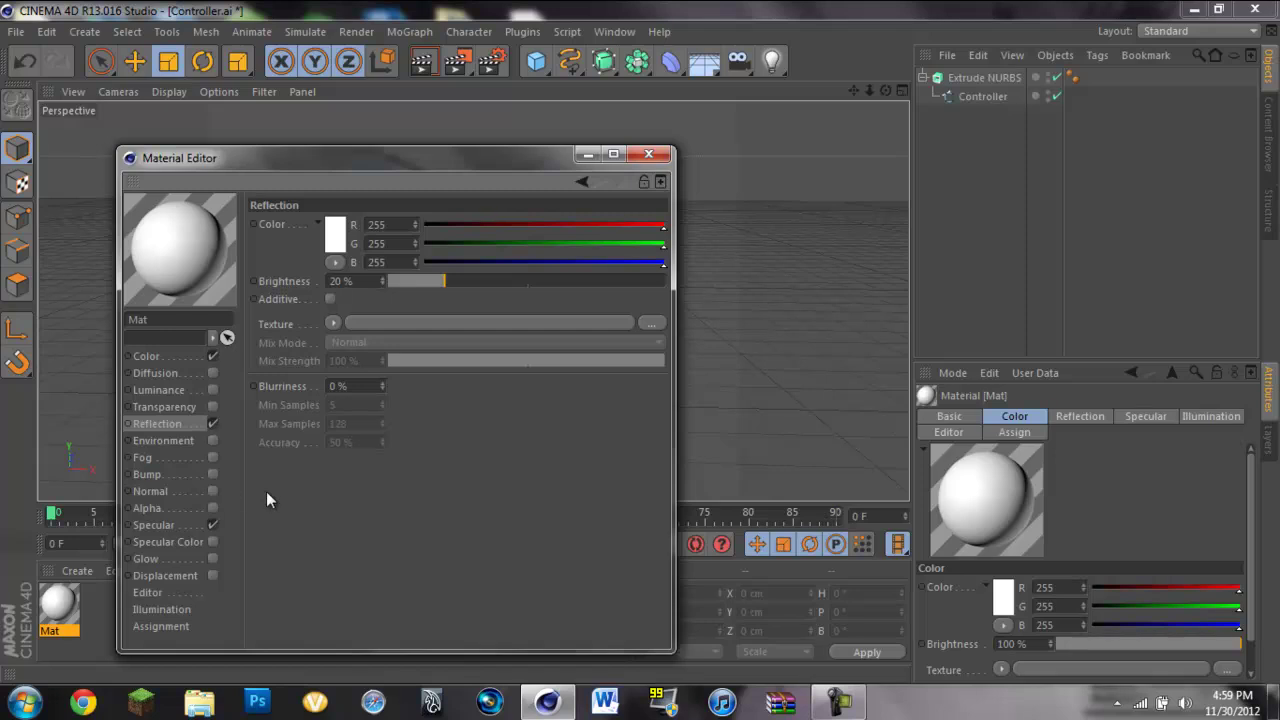
{"action": "left_click", "coordinate": [648, 155]}
{"action": "left_click_drag", "start_coordinate": [66, 602], "coordinate": [421, 291]}
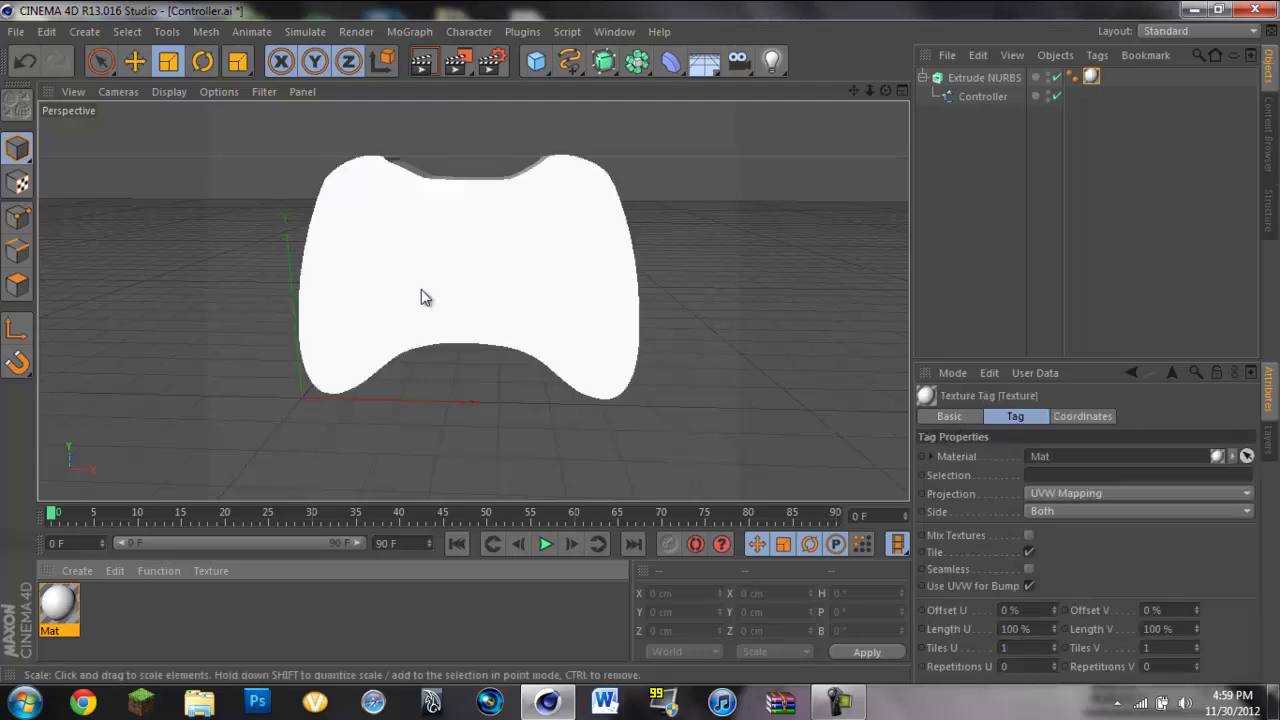
{"action": "left_click", "coordinate": [421, 61]}
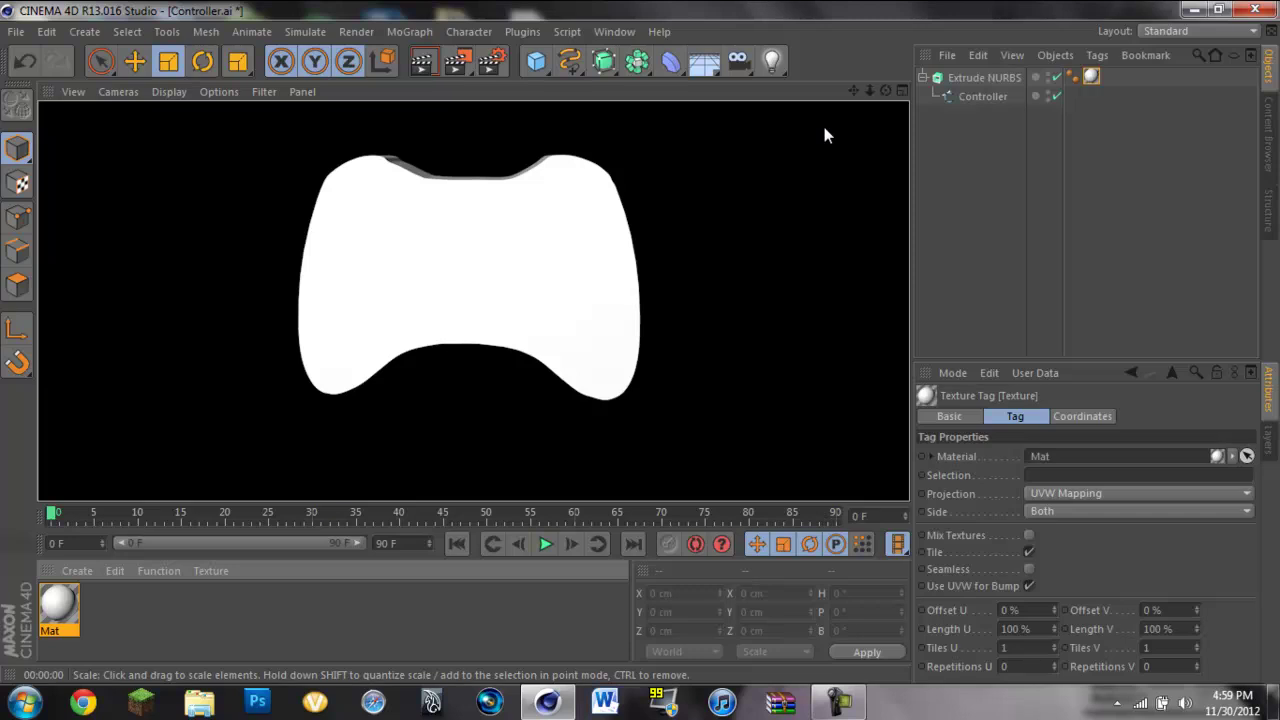
{"action": "left_click_drag", "start_coordinate": [872, 89], "coordinate": [644, 343]}
{"action": "left_click_drag", "start_coordinate": [885, 90], "coordinate": [642, 345]}
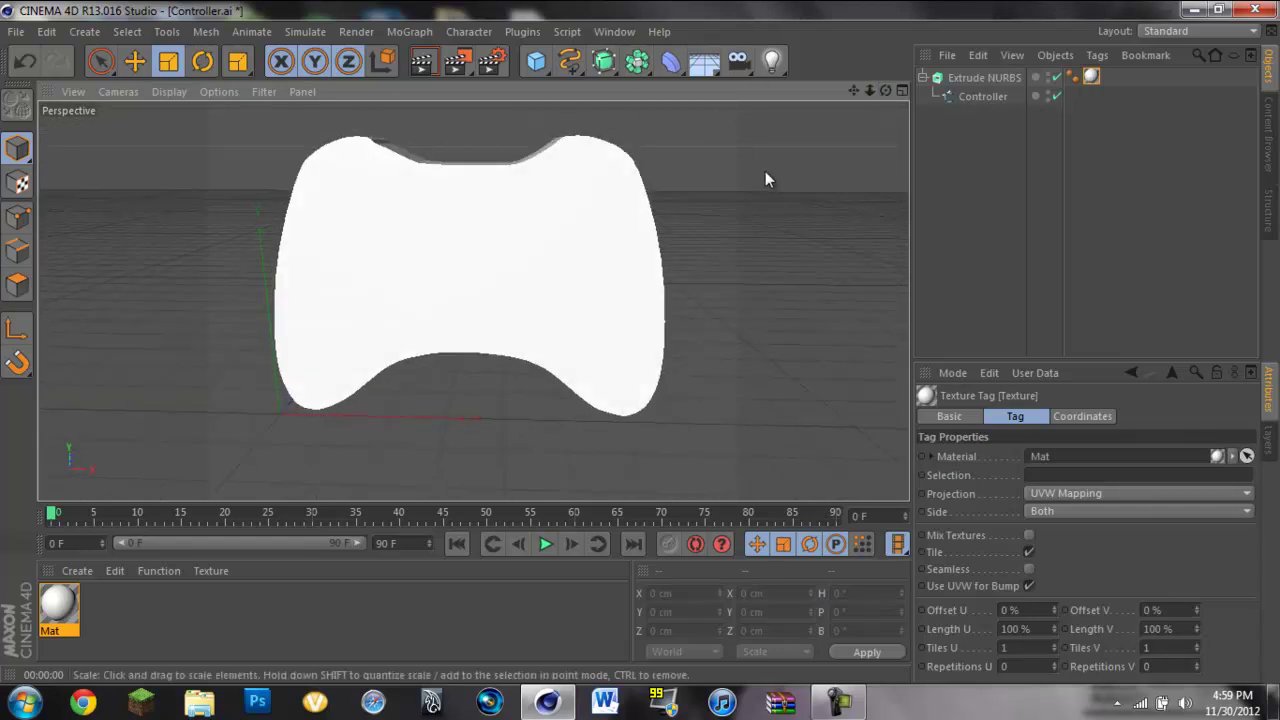
{"action": "left_click", "coordinate": [533, 66]}
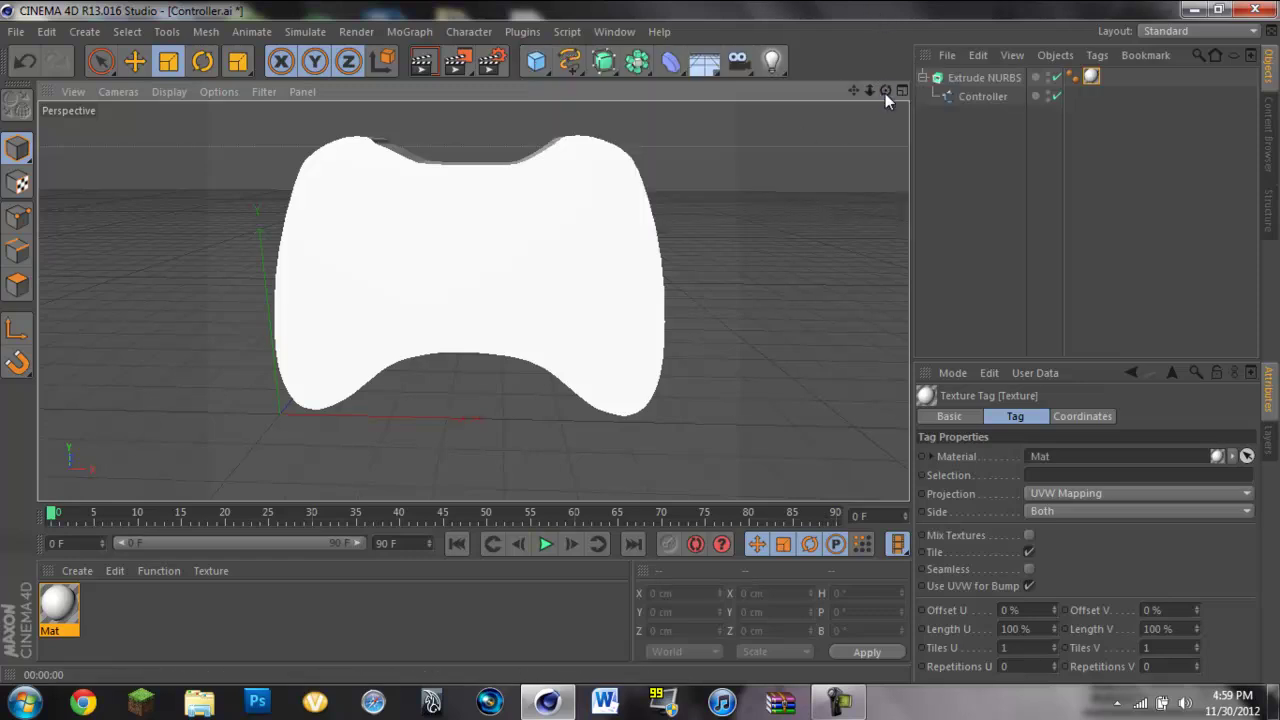
{"action": "left_click_drag", "start_coordinate": [885, 91], "coordinate": [642, 350]}
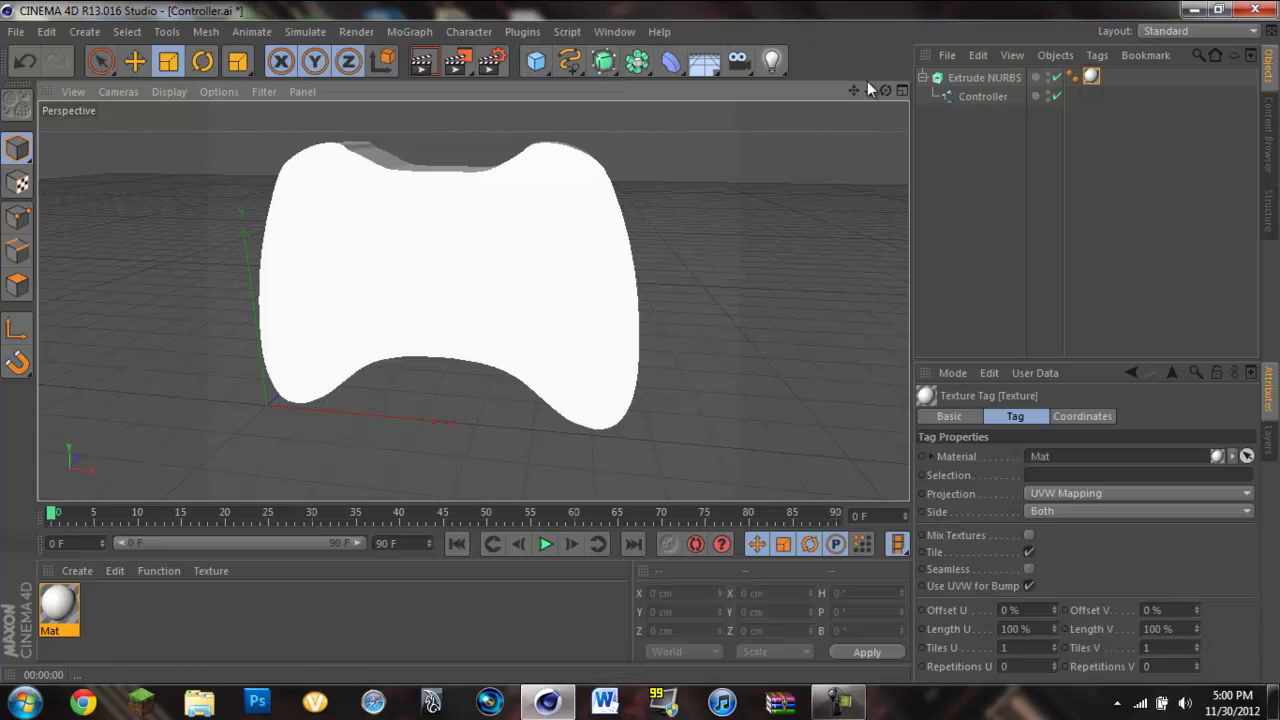
{"action": "scroll", "coordinate": [673, 148], "scroll_direction": "down", "scroll_amount": 3}
{"action": "scroll", "coordinate": [673, 148], "scroll_direction": "up", "scroll_amount": 4}
{"action": "scroll", "coordinate": [672, 148], "scroll_direction": "down", "scroll_amount": 1}
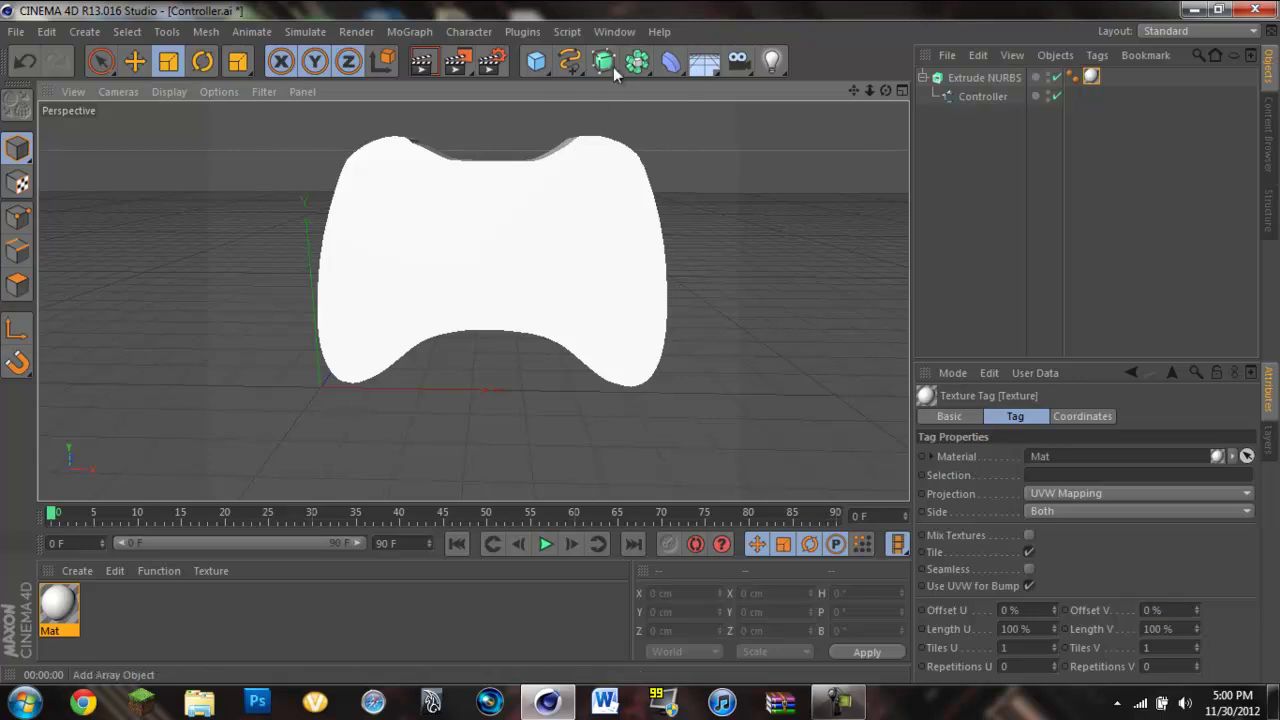
- Add a Plane, enlarge it to 90000 cm as the floor, and test-render
{"action": "left_click", "coordinate": [540, 66]}
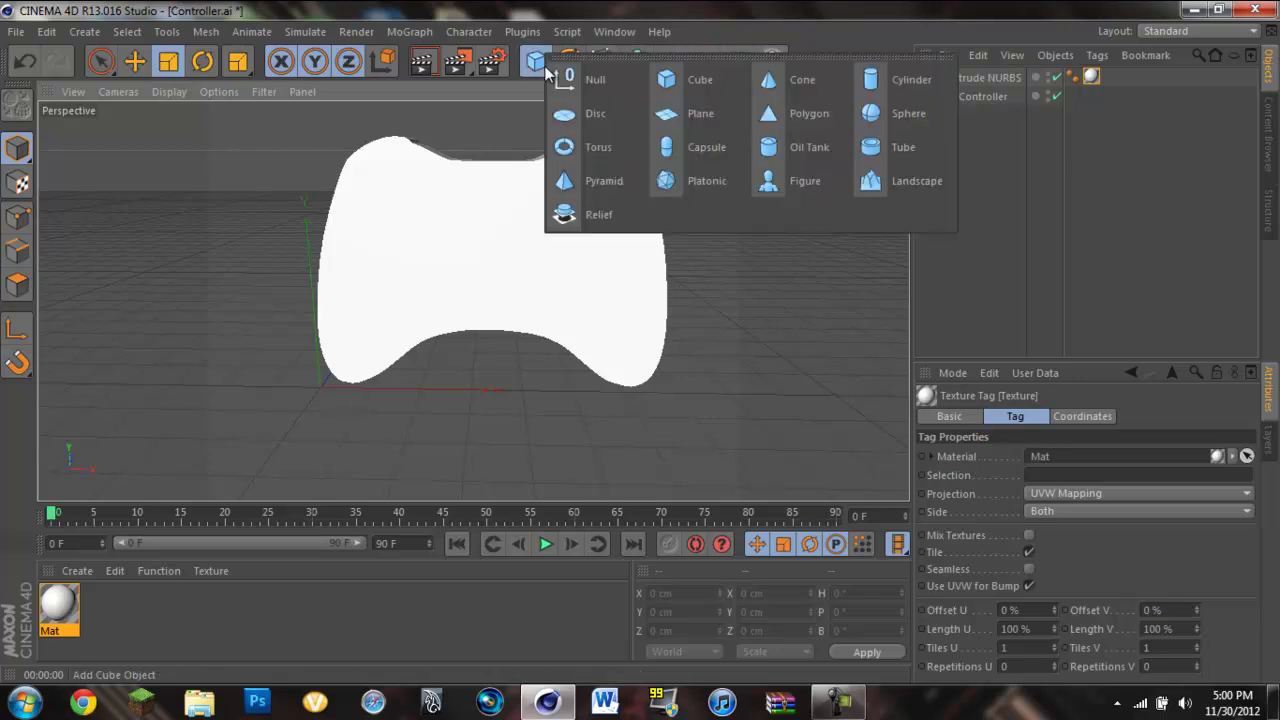
{"action": "left_click", "coordinate": [690, 114]}
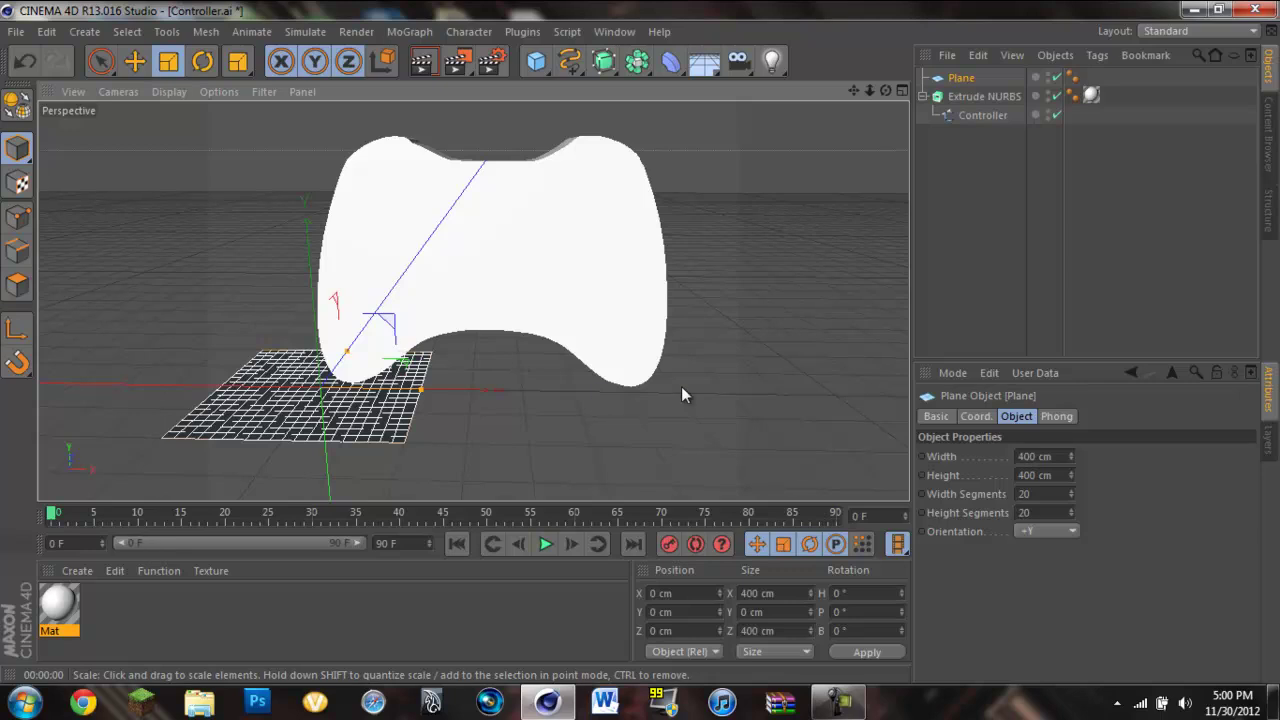
{"action": "double_click", "coordinate": [757, 593]}
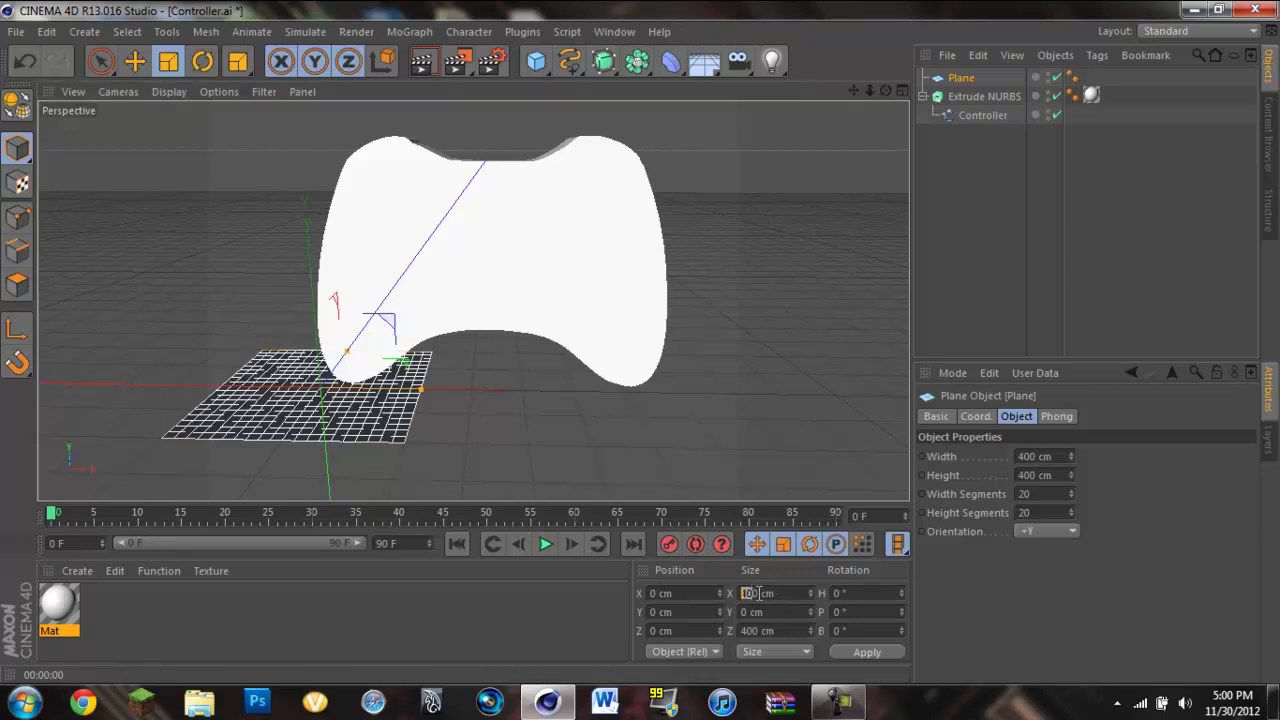
{"action": "type", "text": "5000"}
{"action": "key", "text": "Return"}
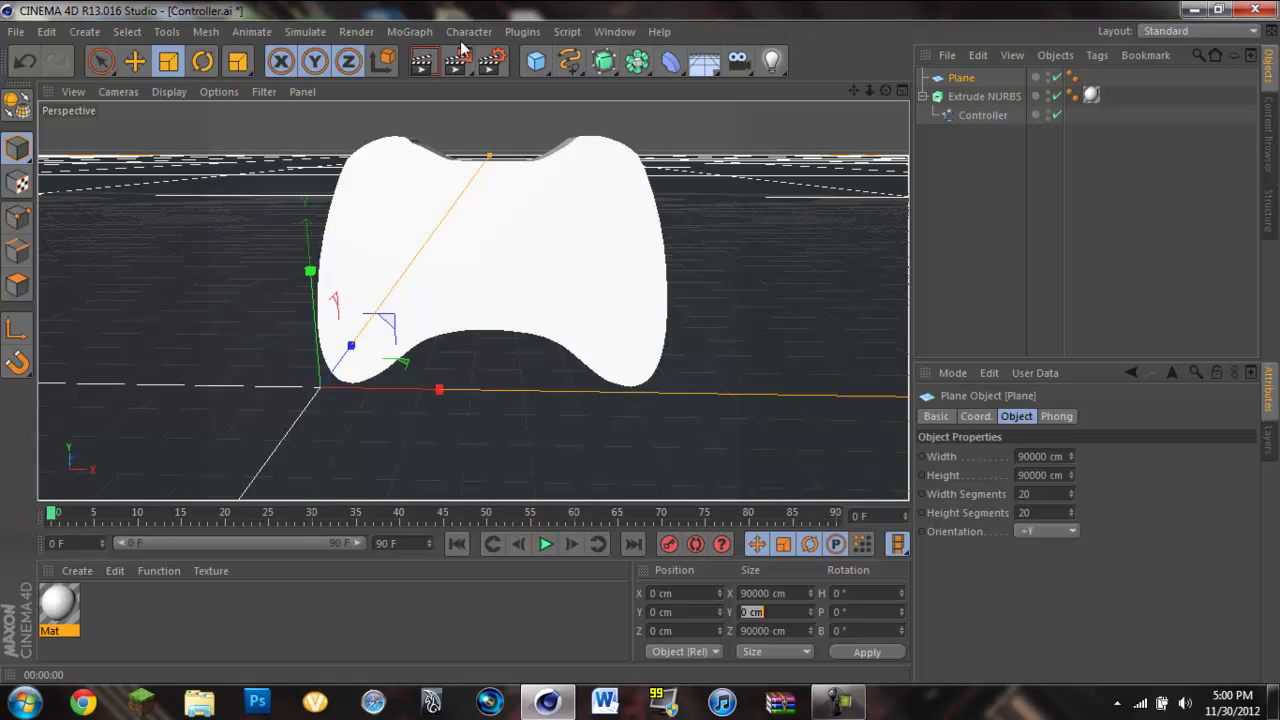
{"action": "left_click", "coordinate": [423, 63]}
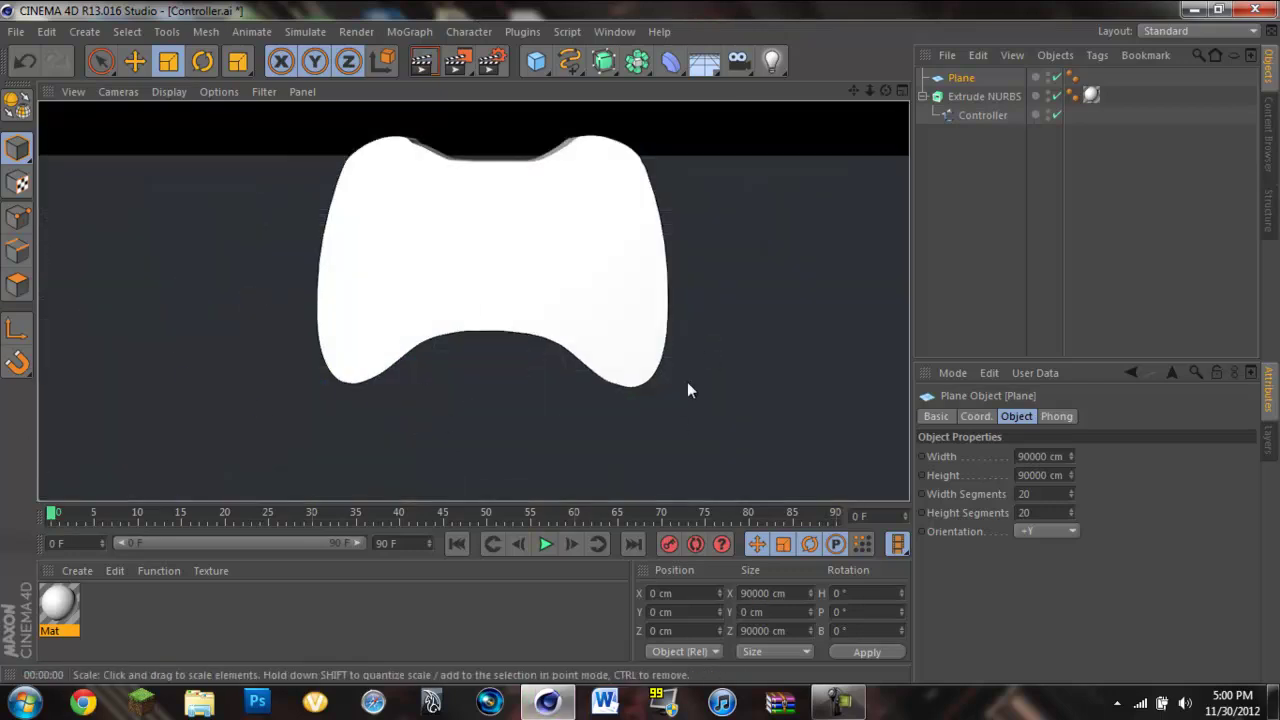
{"action": "left_click", "coordinate": [465, 652]}
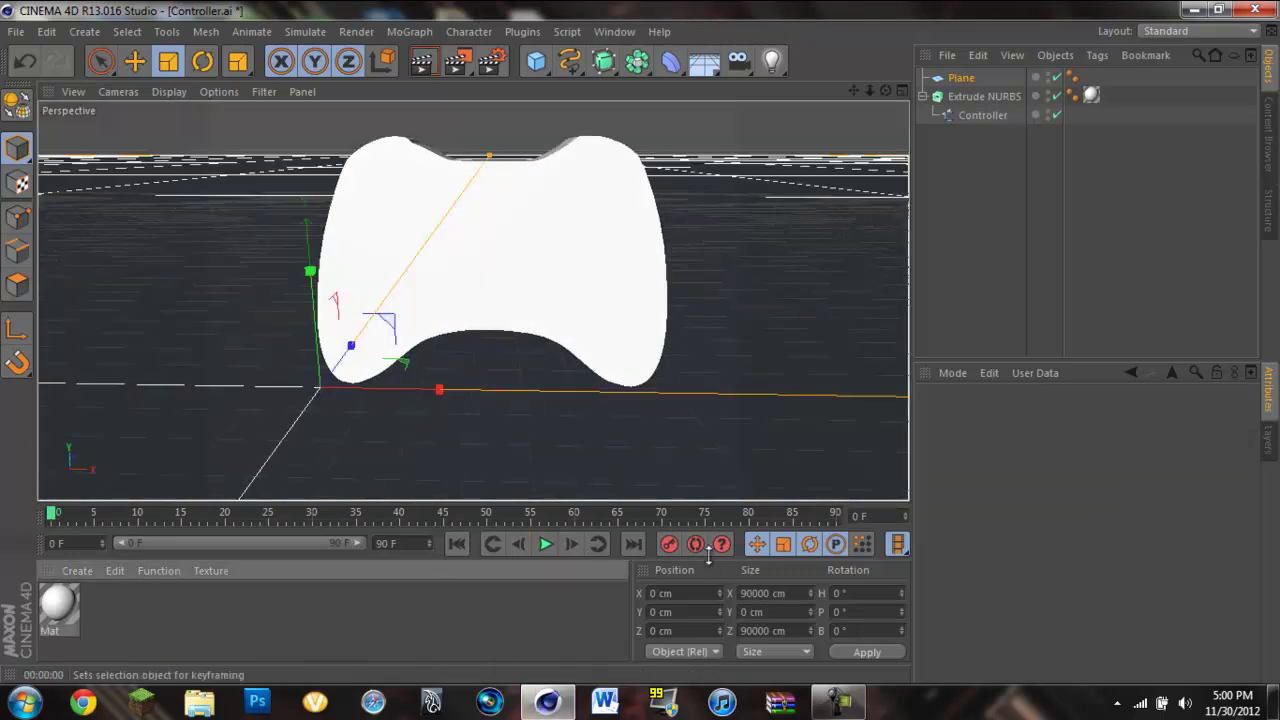
- Duplicate the Plane with copy and paste to create Plane.1
{"action": "left_click", "coordinate": [958, 78]}
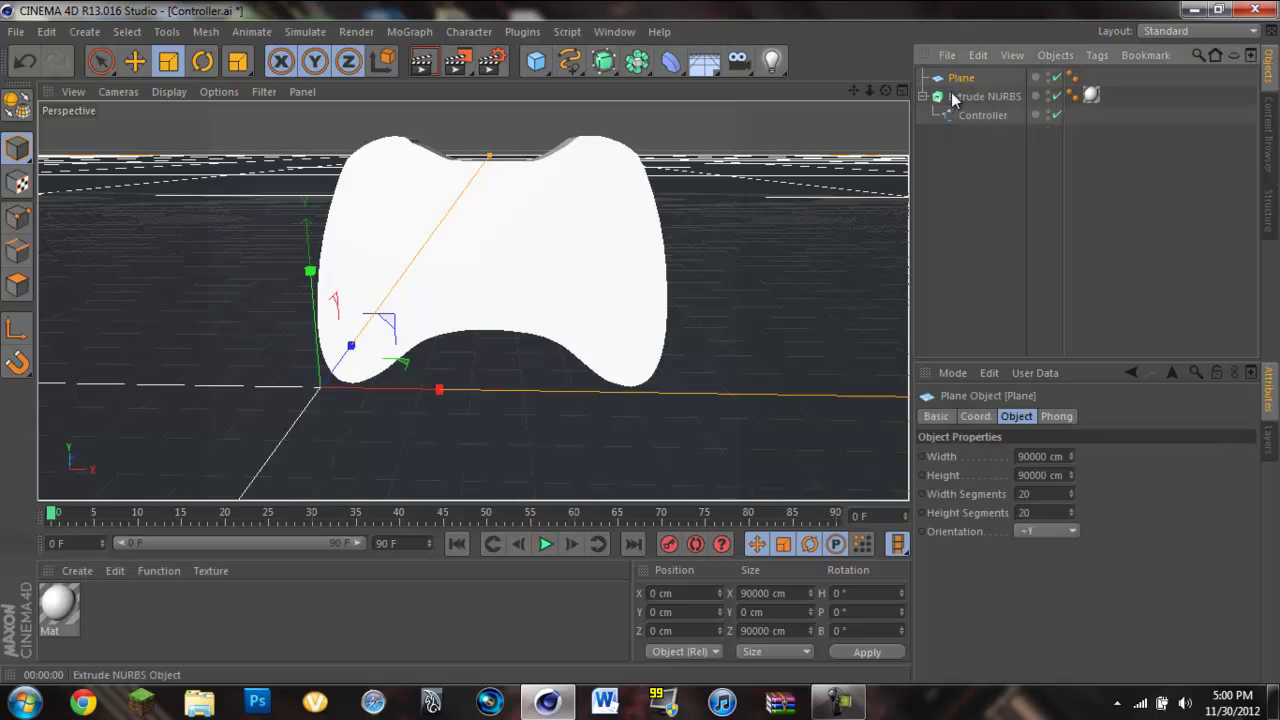
{"action": "key", "text": "ctrl+c"}
{"action": "key", "text": "ctrl+v"}
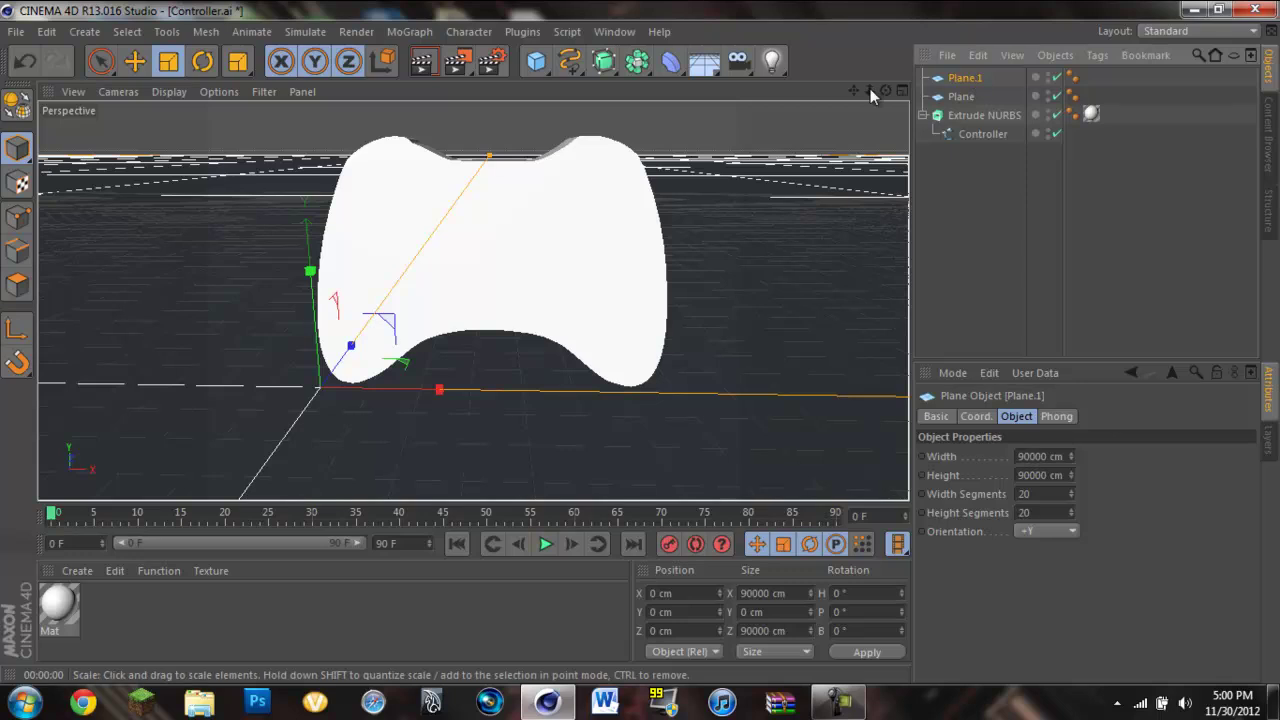
{"action": "left_click", "coordinate": [146, 72]}
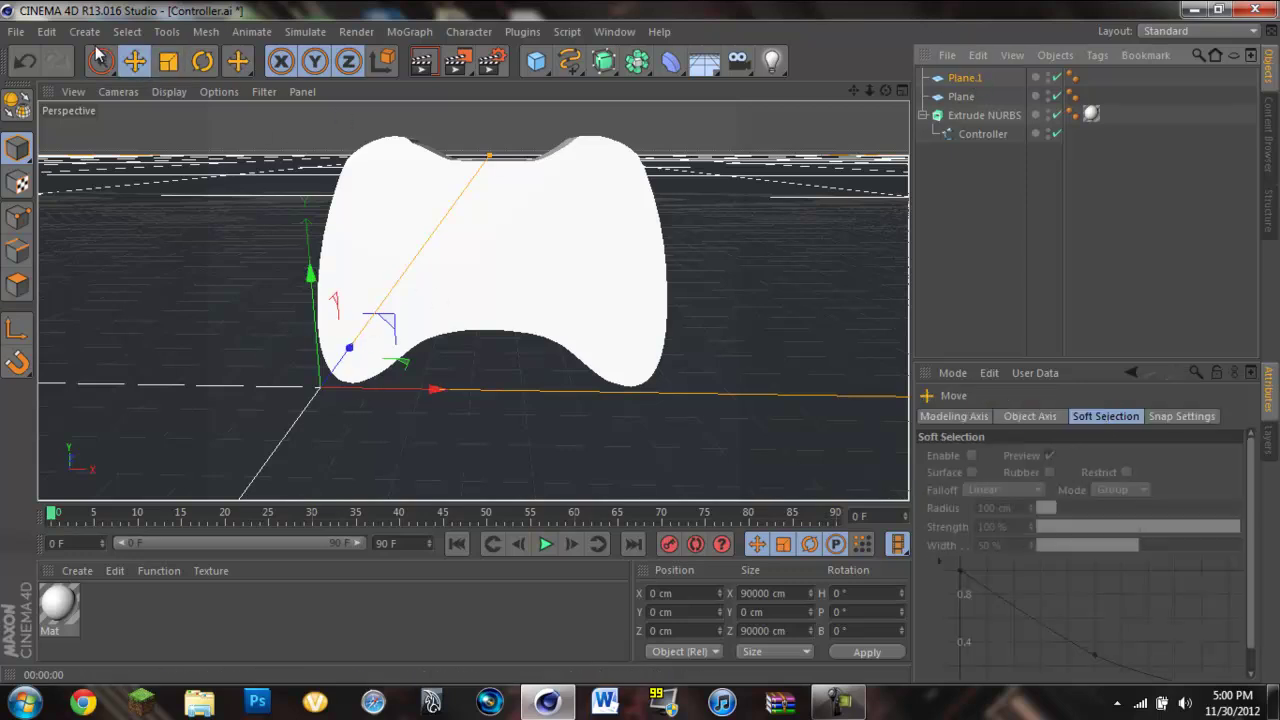
{"action": "left_click", "coordinate": [535, 233]}
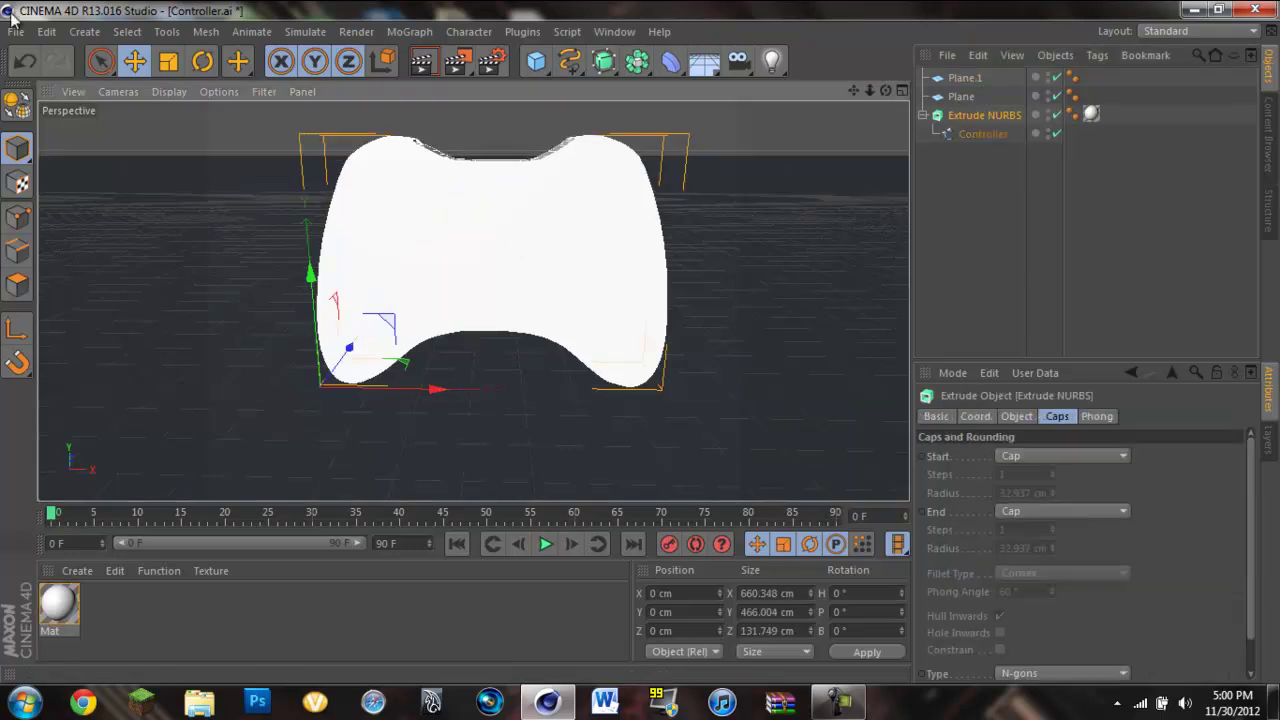
{"action": "key", "text": "ctrl+z"}
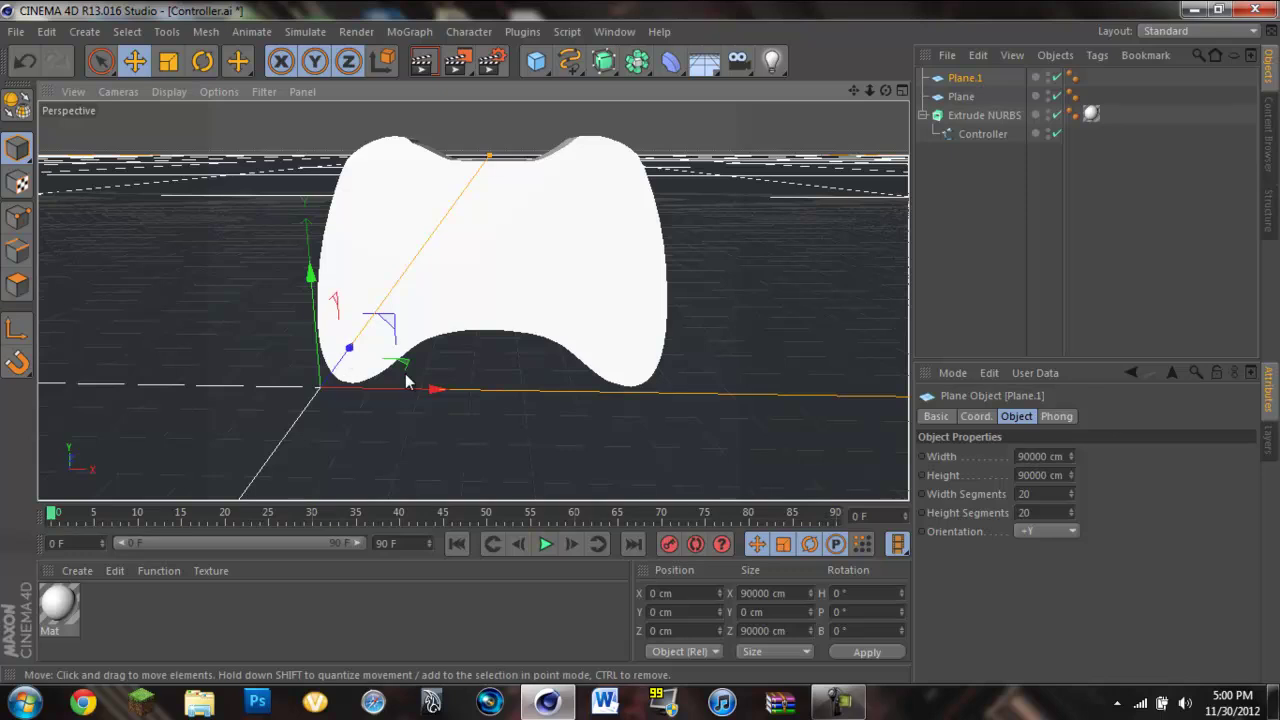
- Place Plane.1 at Z 500 cm, pitch it 90° upright, and render
{"action": "left_click", "coordinate": [657, 630]}
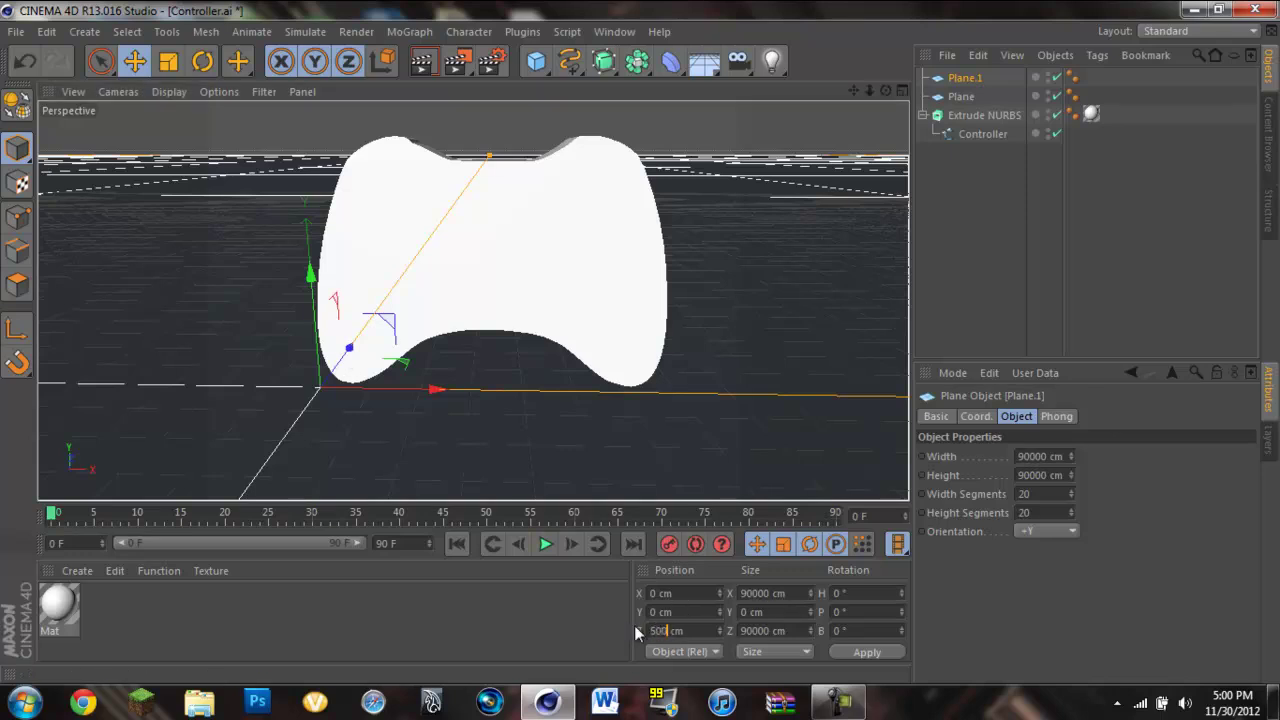
{"action": "key", "text": "Return"}
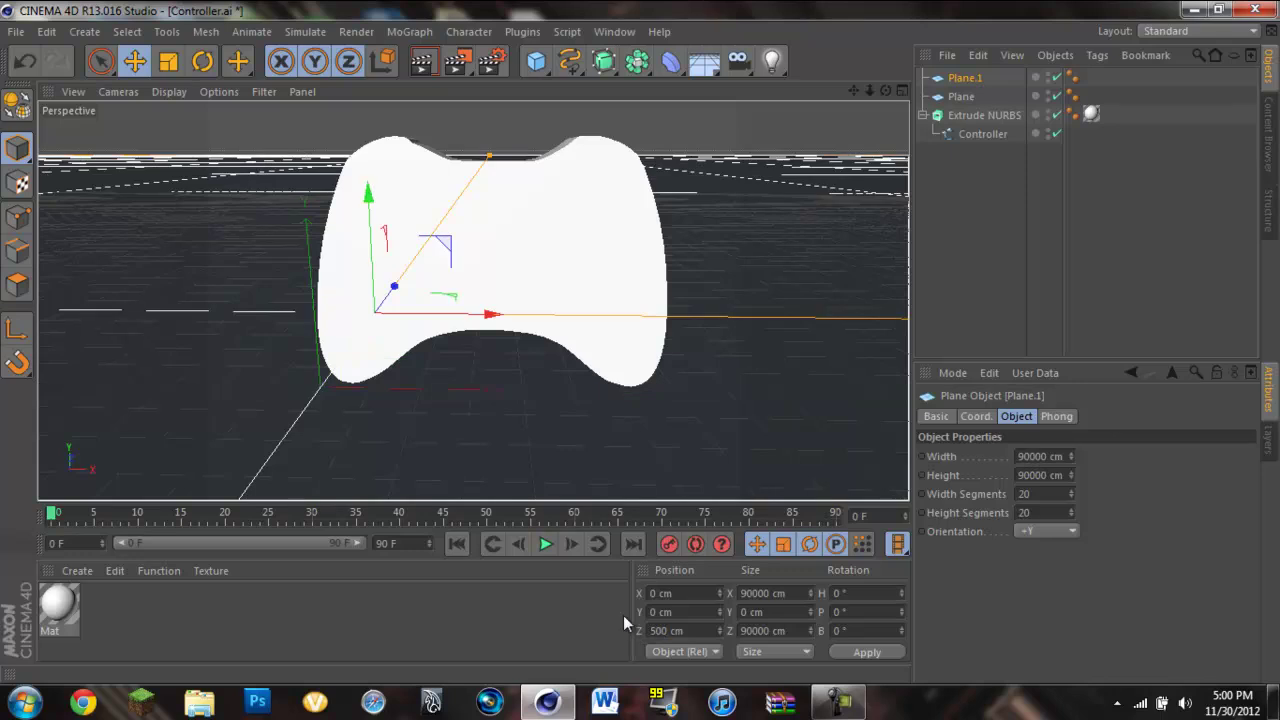
{"action": "left_click_drag", "start_coordinate": [885, 91], "coordinate": [640, 345]}
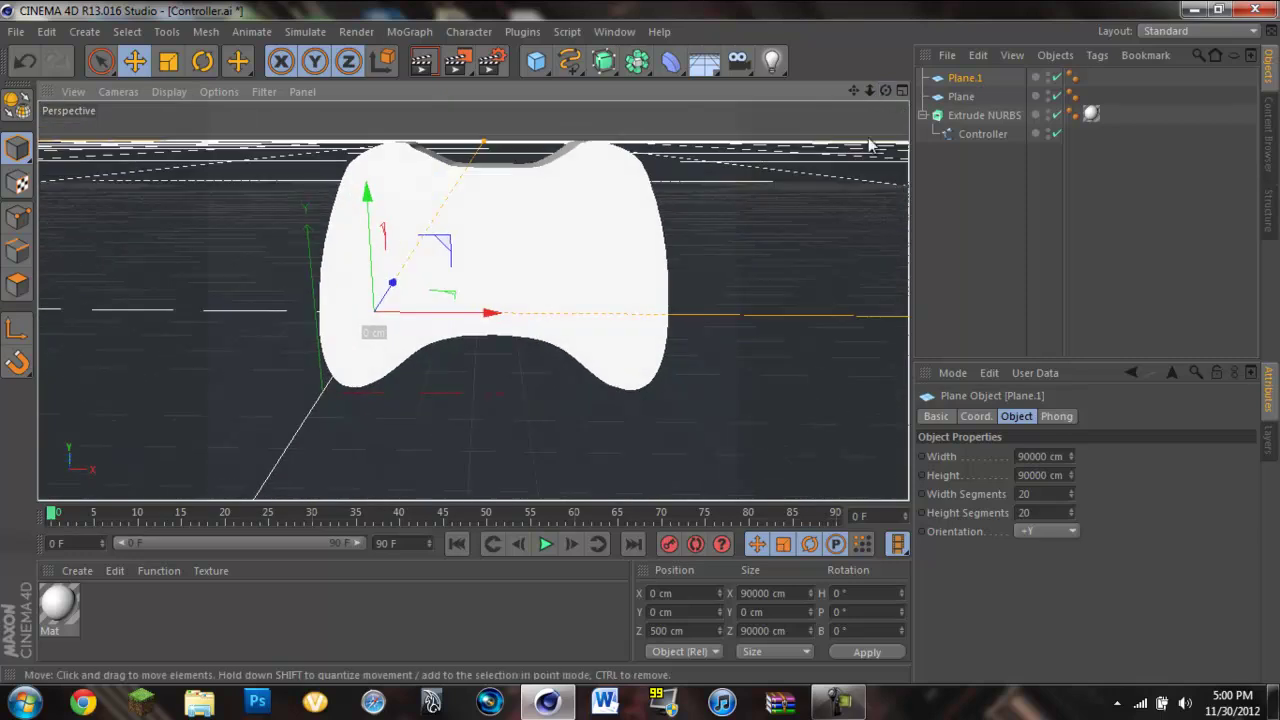
{"action": "left_click", "coordinate": [860, 611]}
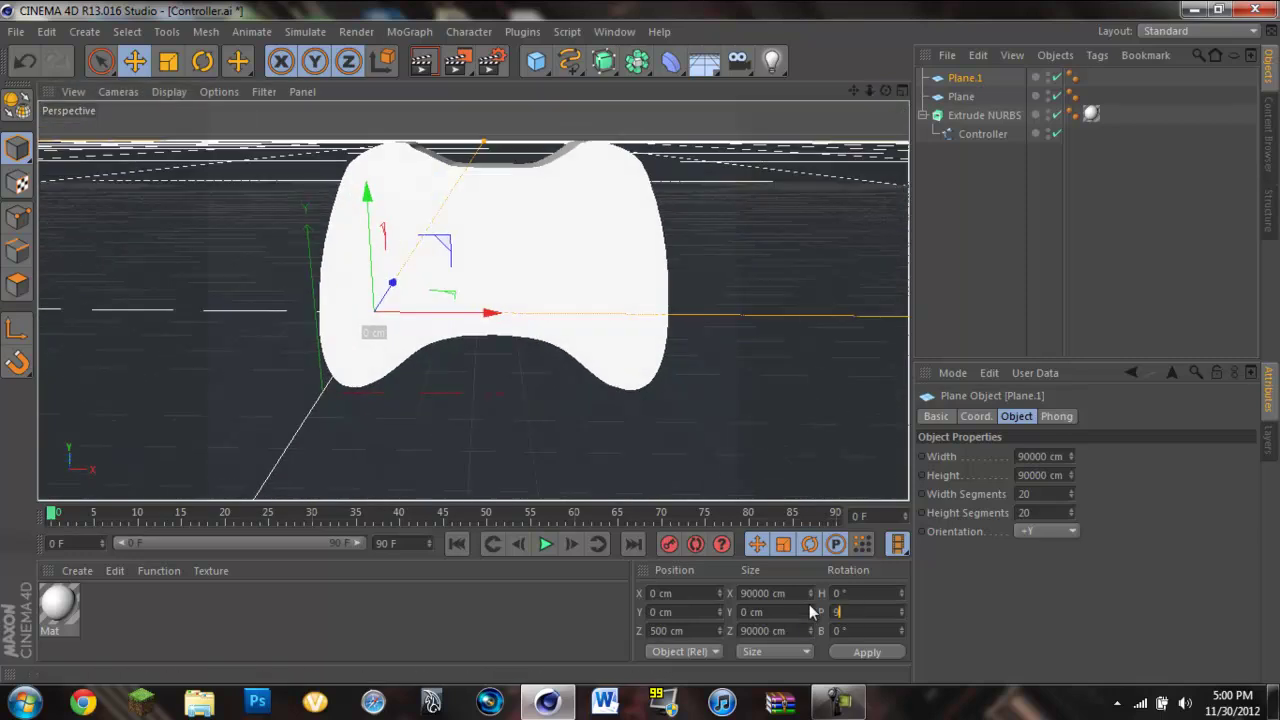
{"action": "key", "text": "Return"}
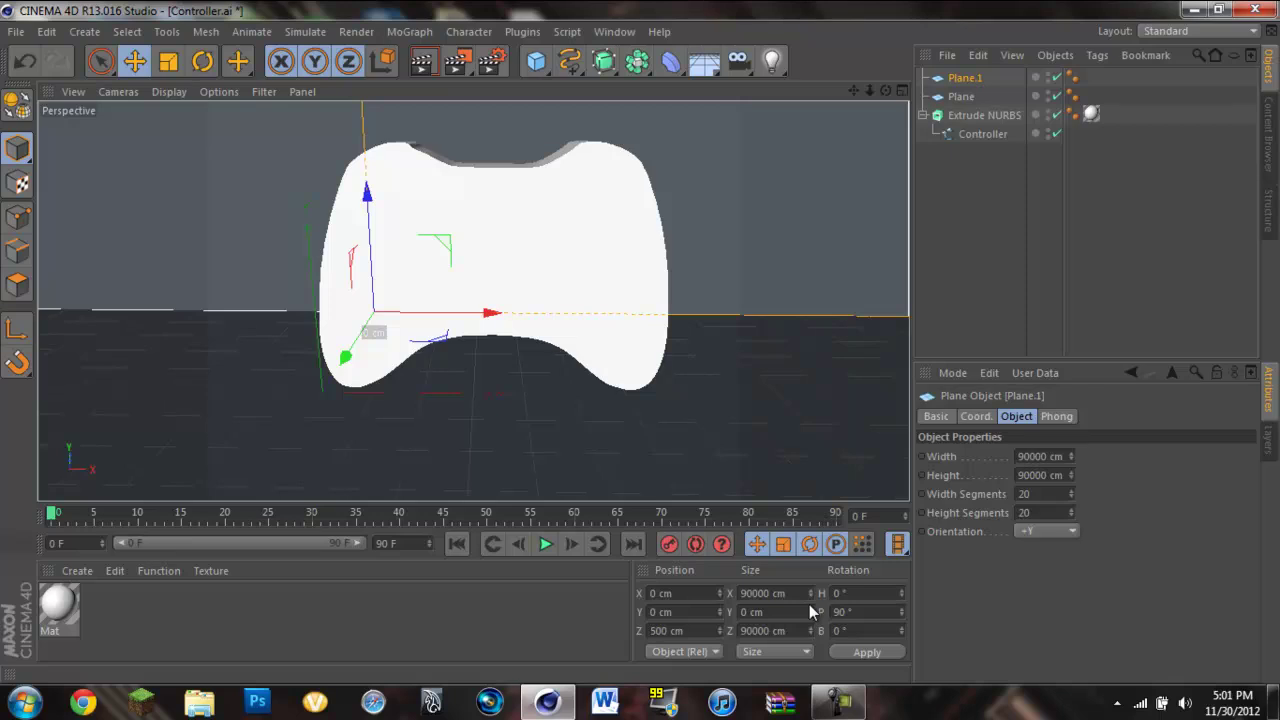
{"action": "left_click", "coordinate": [421, 72]}
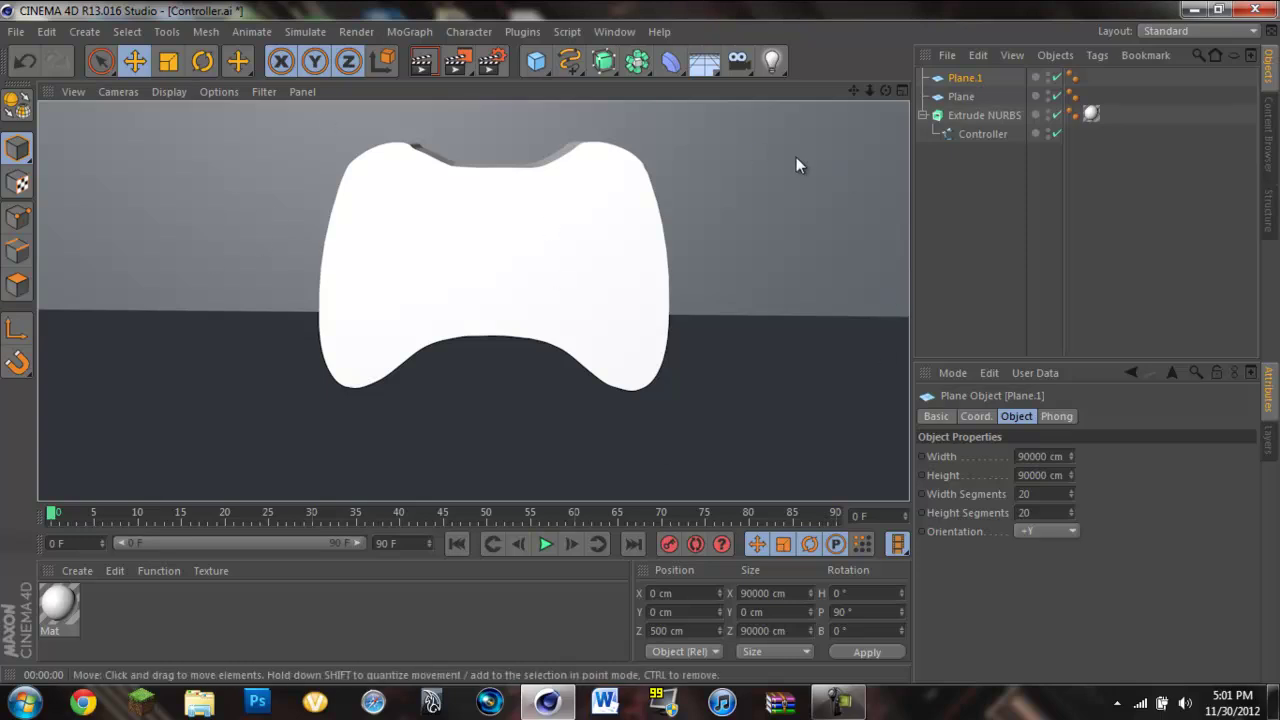
- Create Mat.1 and give its reflection colour a dark grey from the palette
{"action": "left_click", "coordinate": [1043, 220]}
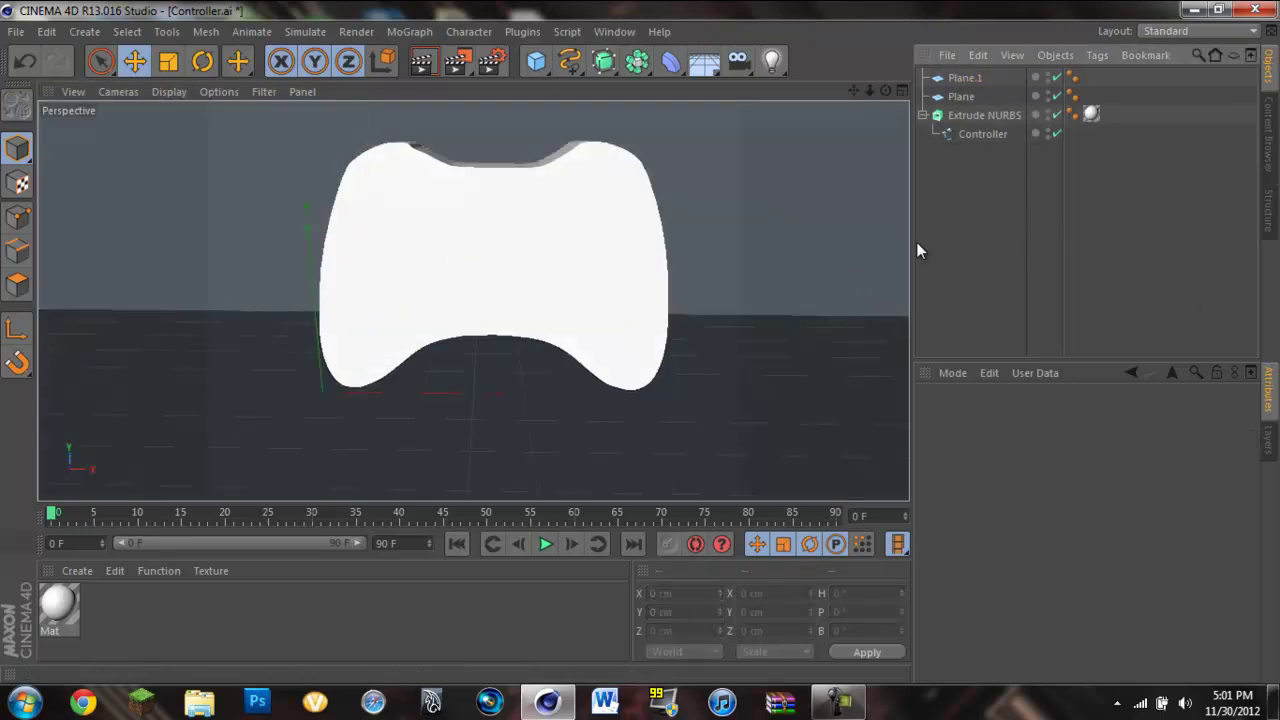
{"action": "double_click", "coordinate": [120, 611]}
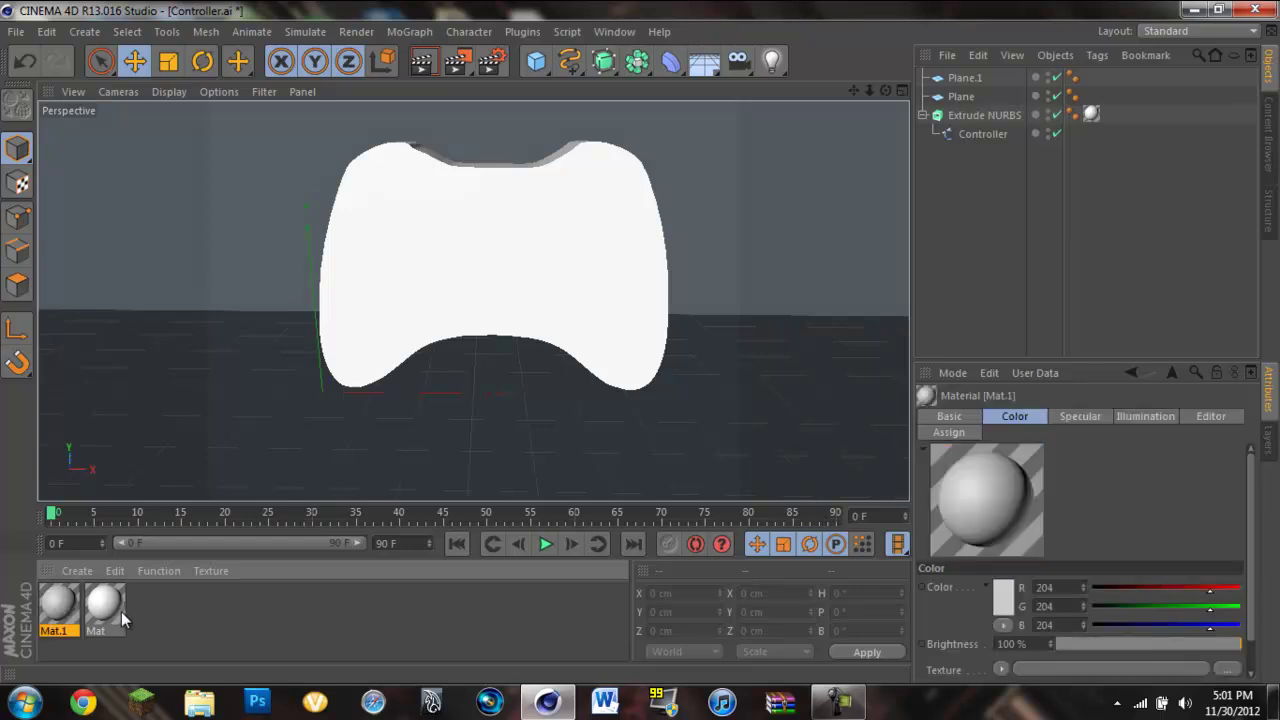
{"action": "double_click", "coordinate": [58, 605]}
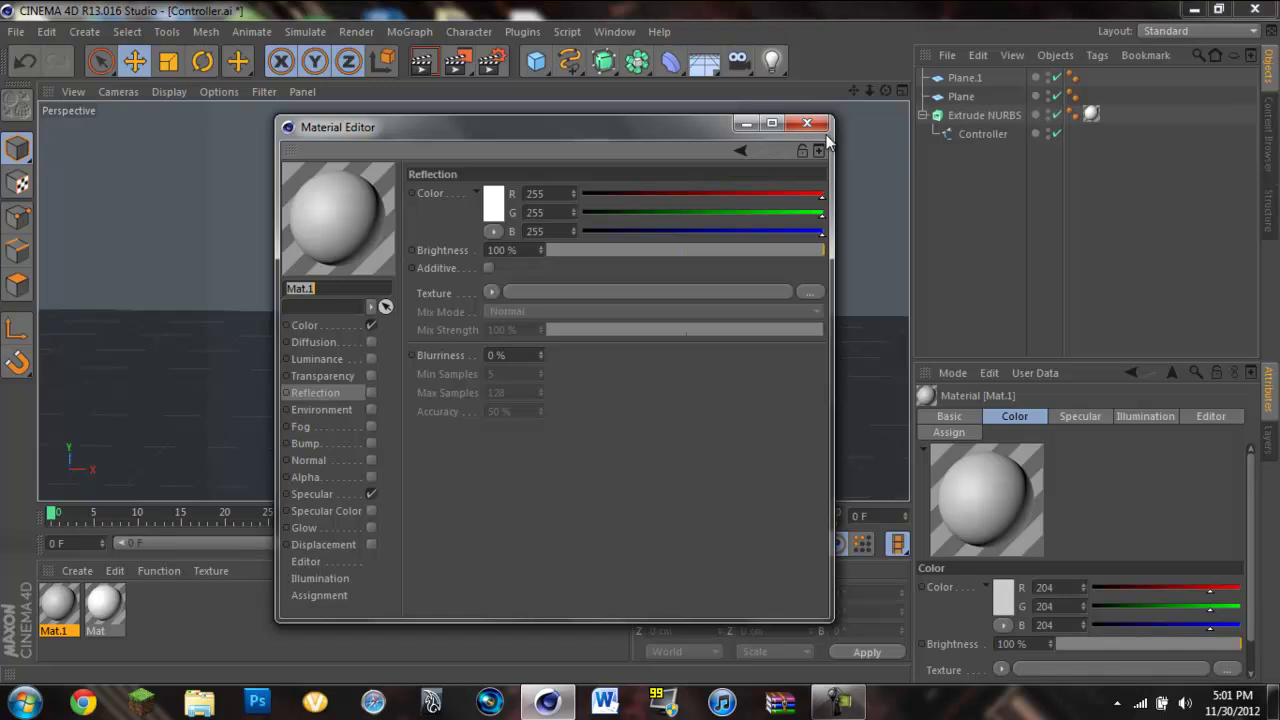
{"action": "left_click", "coordinate": [493, 231]}
{"action": "left_click", "coordinate": [530, 306]}
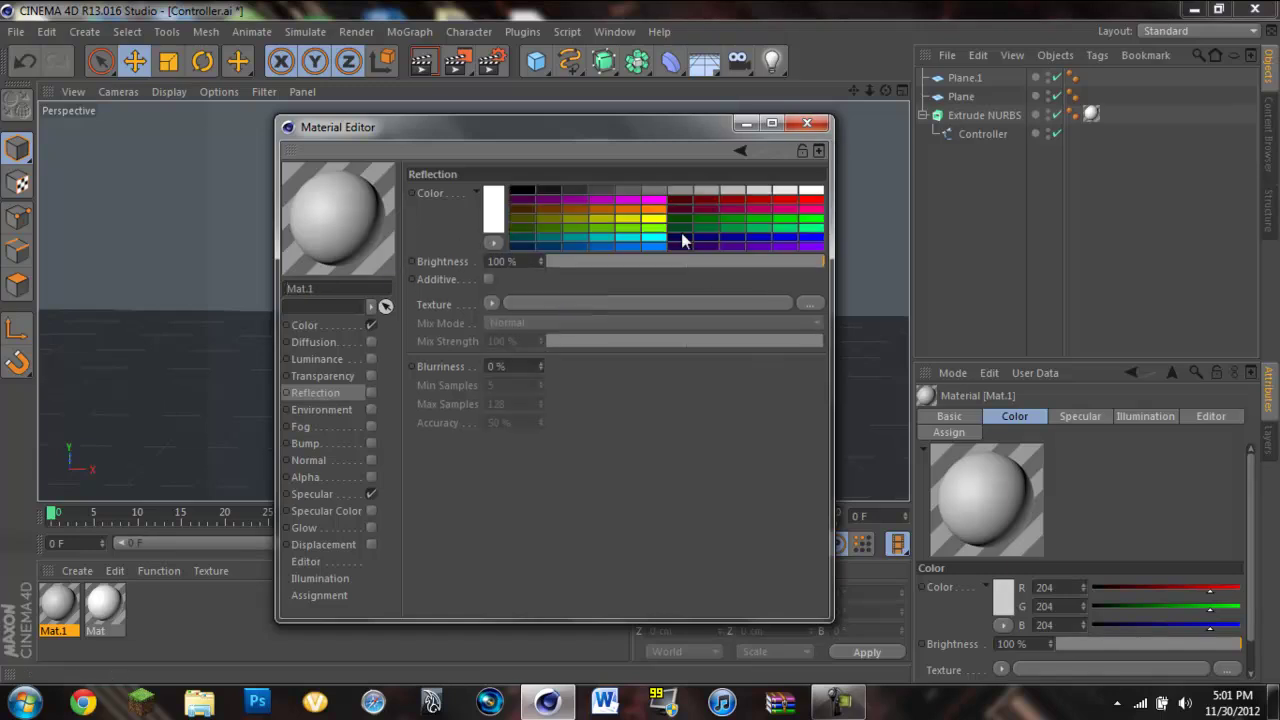
{"action": "left_click", "coordinate": [593, 191]}
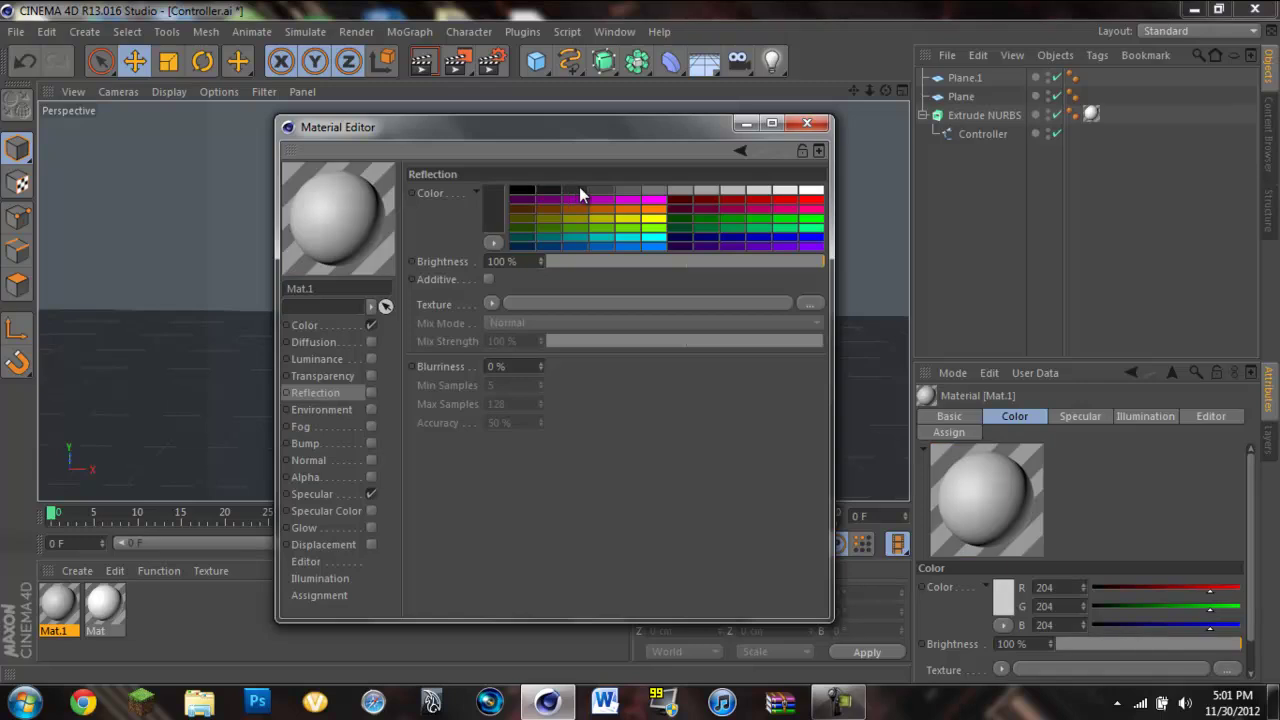
- Set Mat.1's colour to grey 115 and enable reflection
{"action": "left_click", "coordinate": [352, 325]}
{"action": "left_click", "coordinate": [612, 191]}
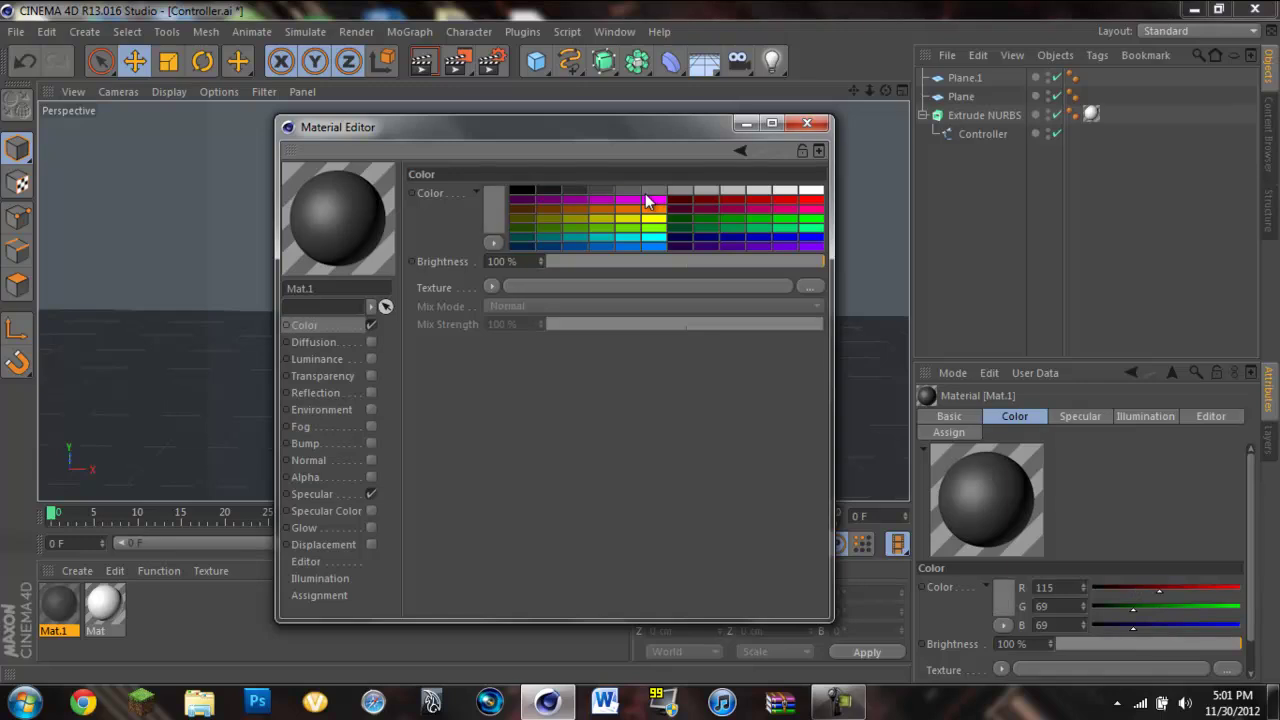
{"action": "left_click", "coordinate": [636, 191]}
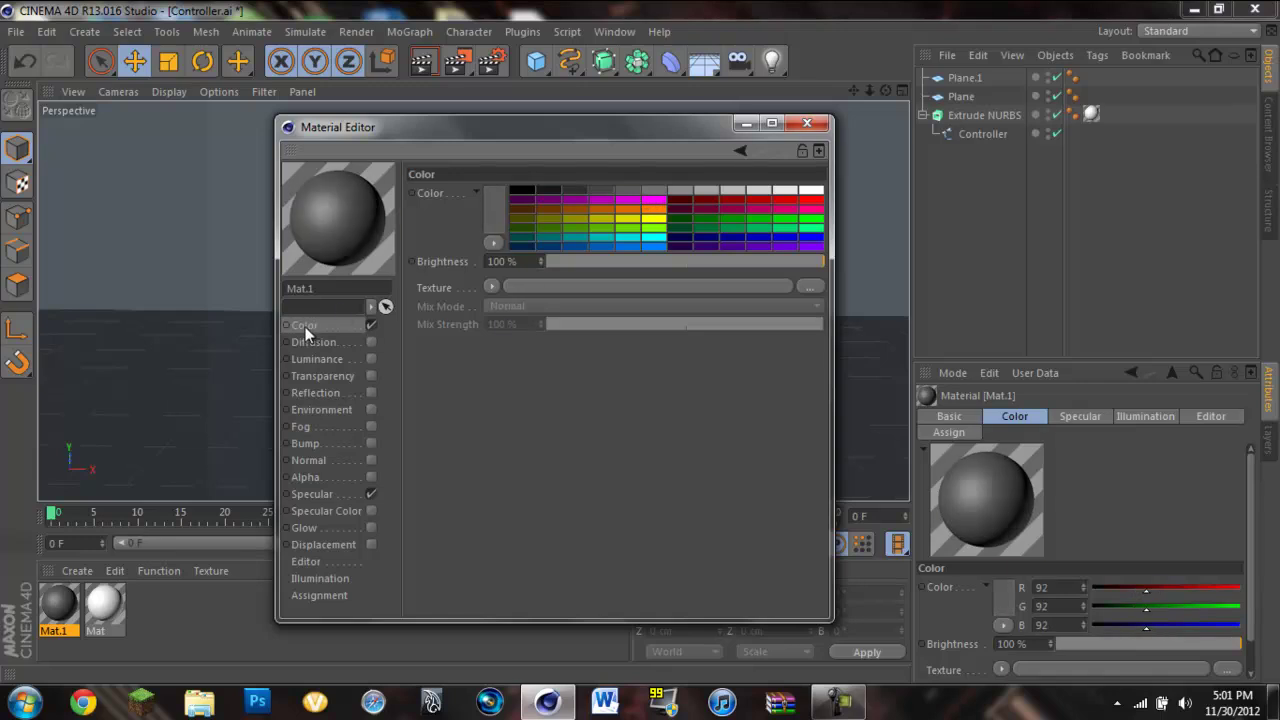
{"action": "left_click", "coordinate": [652, 192]}
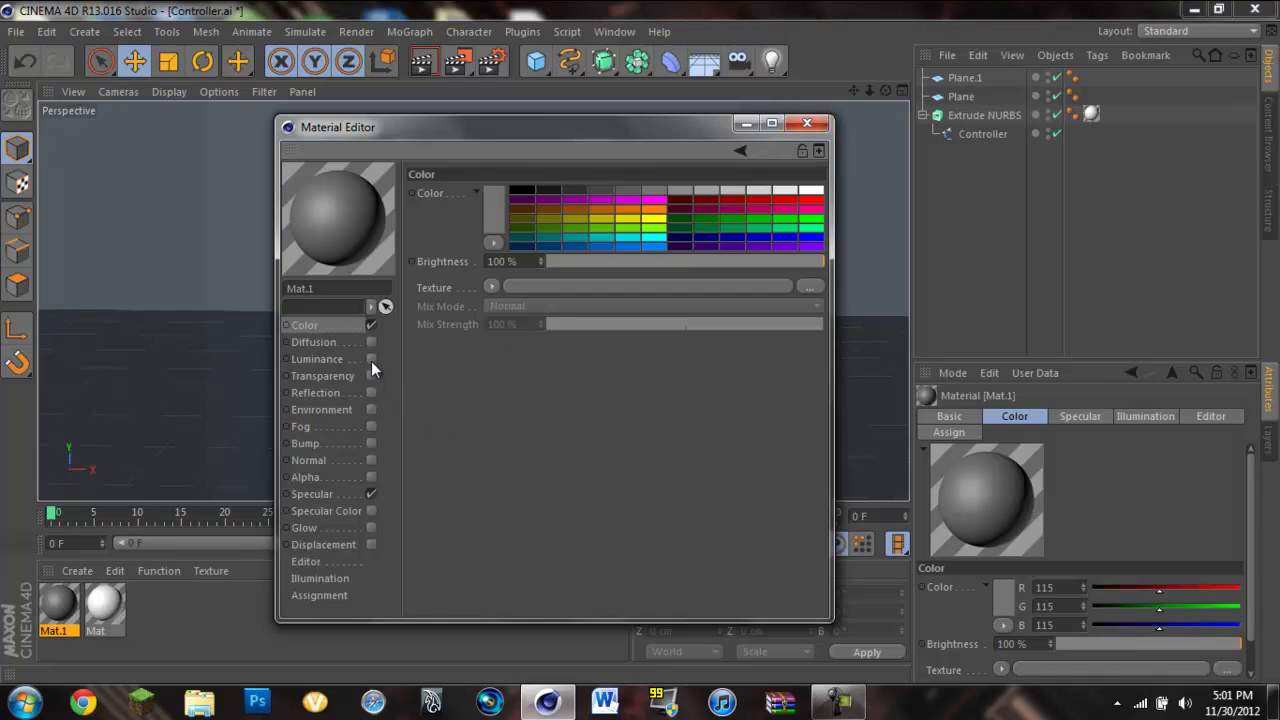
{"action": "left_click", "coordinate": [370, 392]}
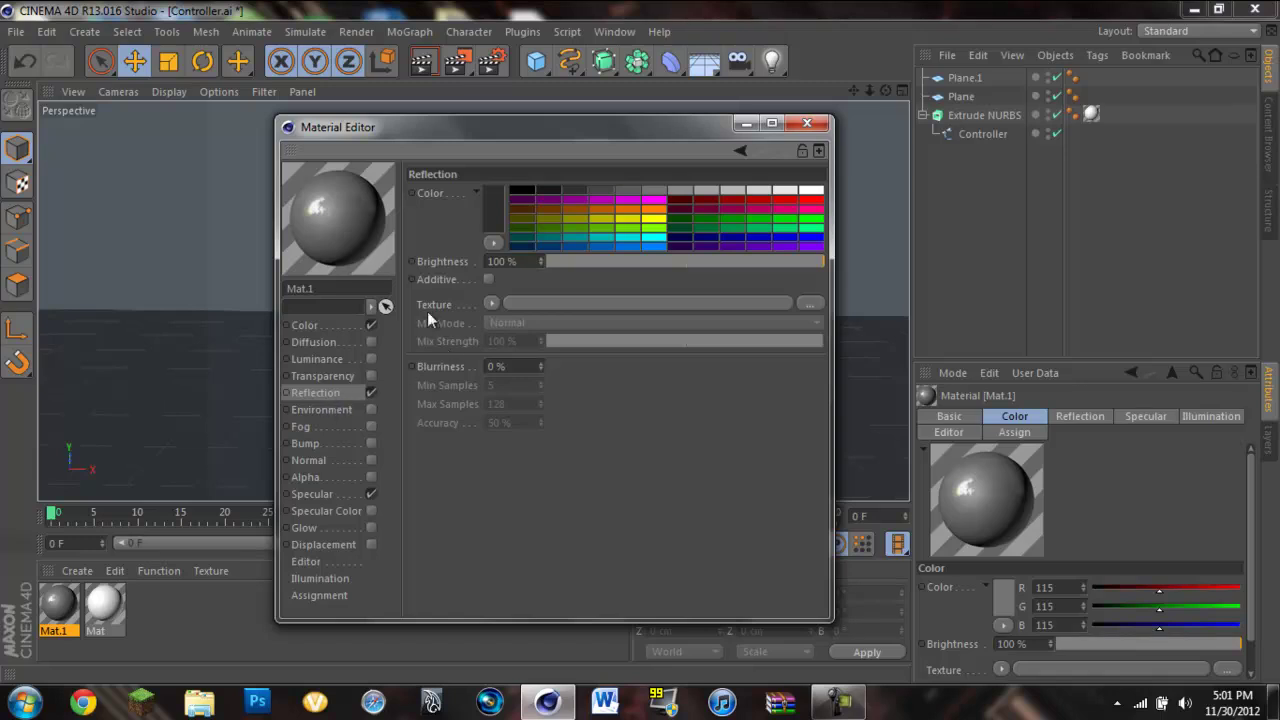
- Apply Mat.1 to the floor and wall planes and render the view
{"action": "left_click", "coordinate": [807, 123]}
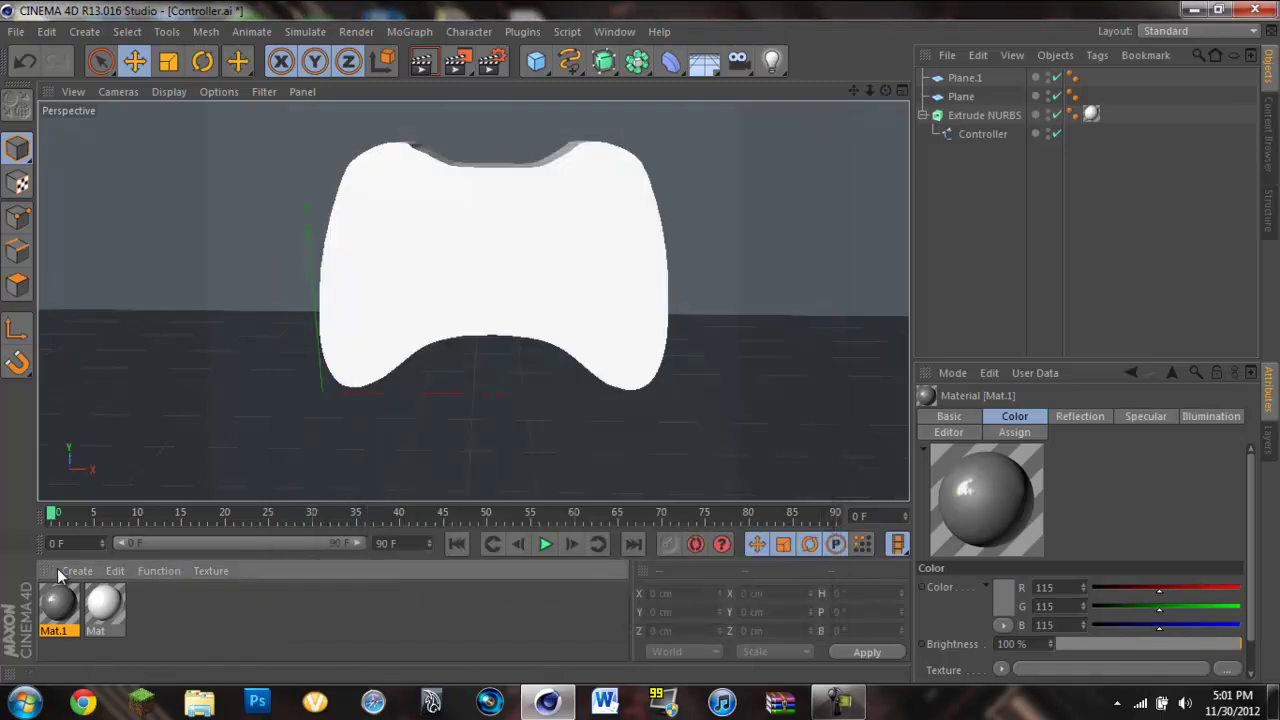
{"action": "left_click_drag", "start_coordinate": [188, 510], "coordinate": [185, 420]}
{"action": "left_click_drag", "start_coordinate": [58, 603], "coordinate": [239, 262]}
{"action": "left_click", "coordinate": [421, 61]}
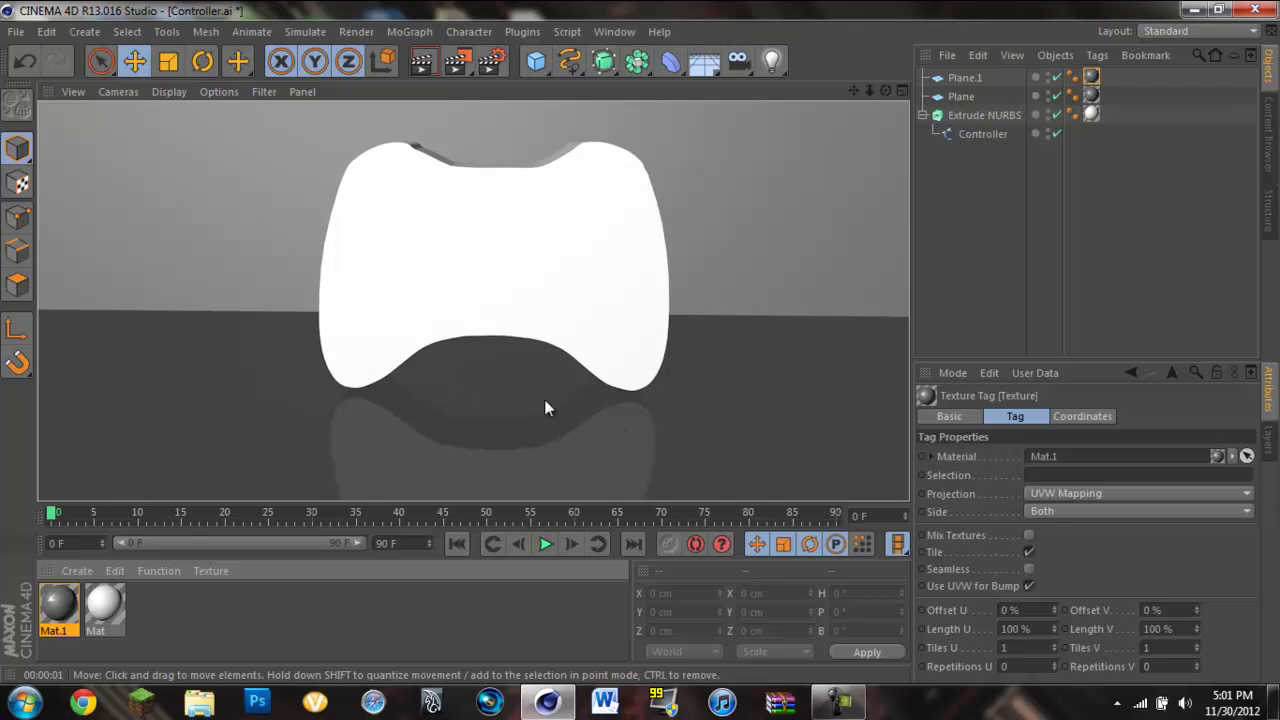
- Add Global Illumination and Ambient Occlusion effects in Render Settings
{"action": "left_click", "coordinate": [495, 63]}
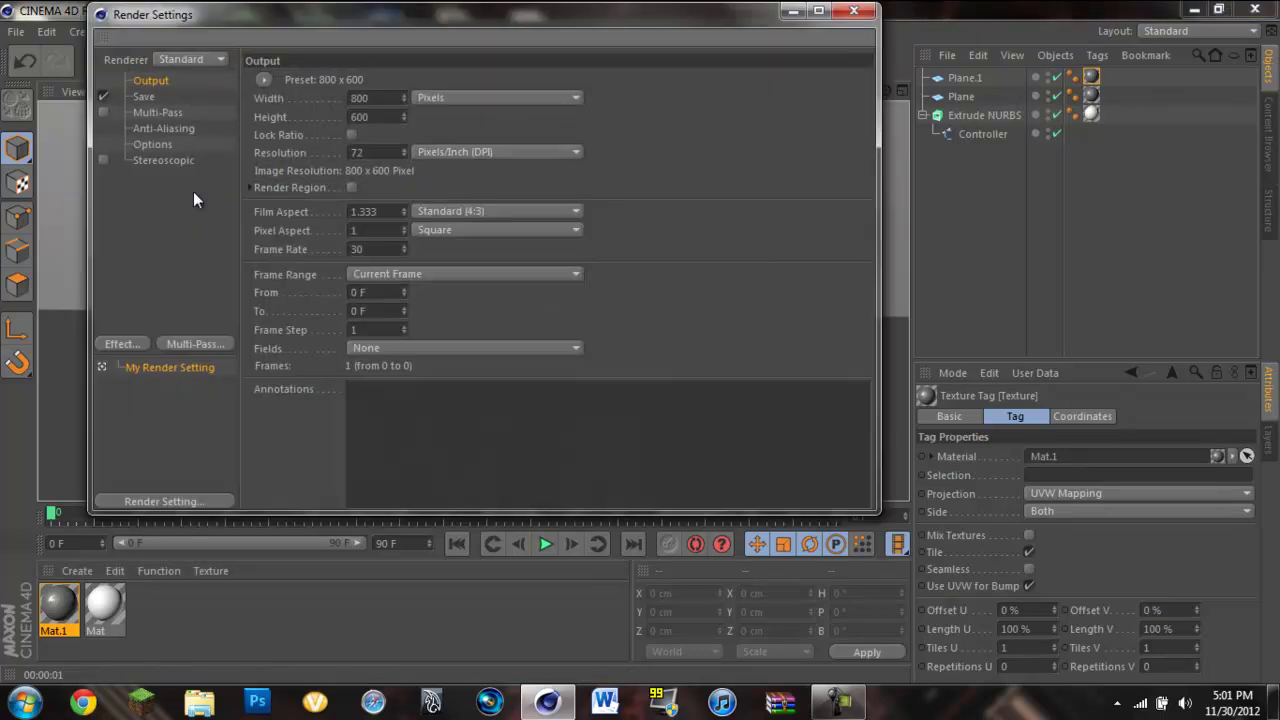
{"action": "left_click", "coordinate": [122, 344]}
{"action": "left_click", "coordinate": [219, 430]}
{"action": "left_click", "coordinate": [137, 344]}
{"action": "left_click", "coordinate": [229, 316]}
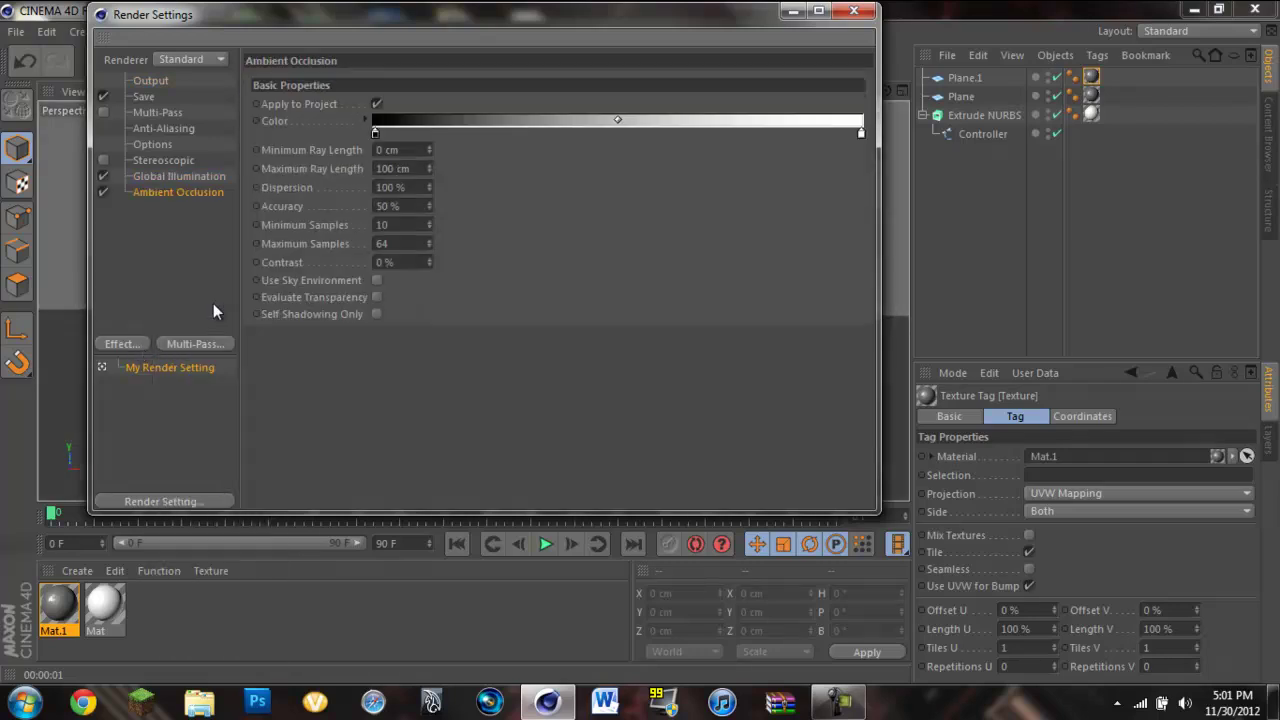
{"action": "left_click", "coordinate": [853, 11]}
- Start a render to the Picture Viewer, then stop it
{"action": "left_click", "coordinate": [455, 61]}
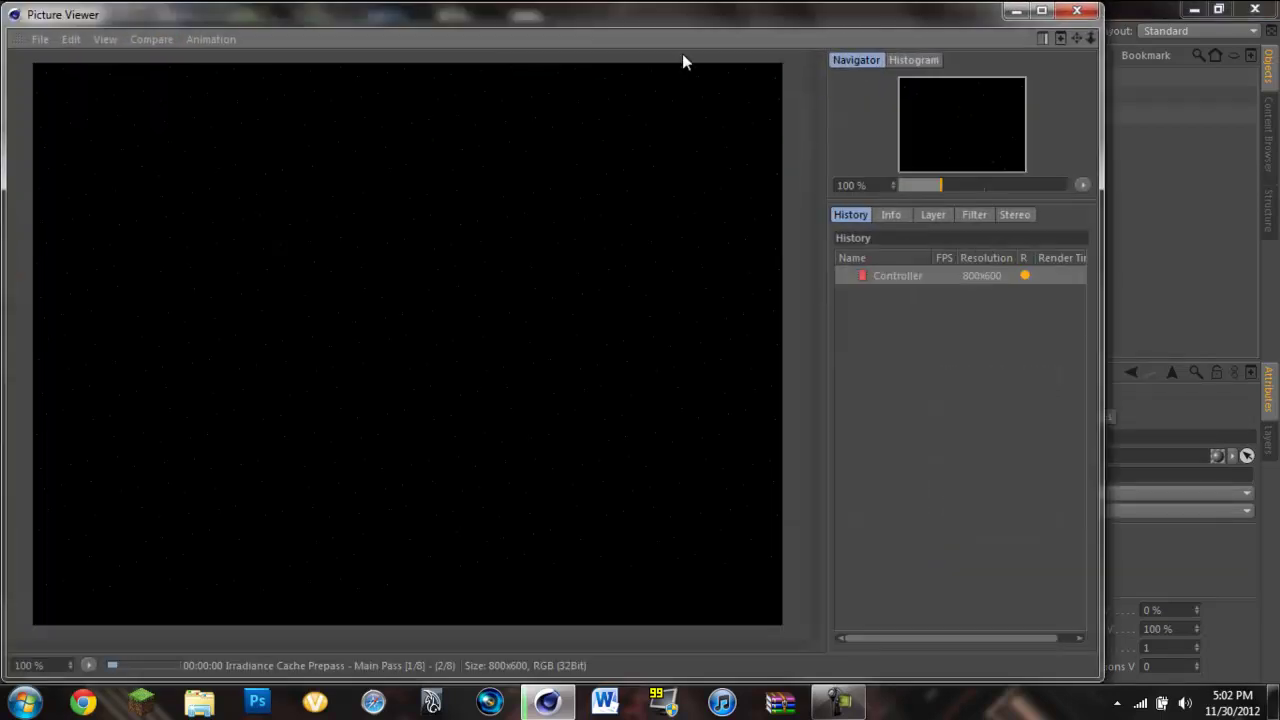
{"action": "left_click", "coordinate": [1076, 10]}
{"action": "left_click", "coordinate": [688, 416]}
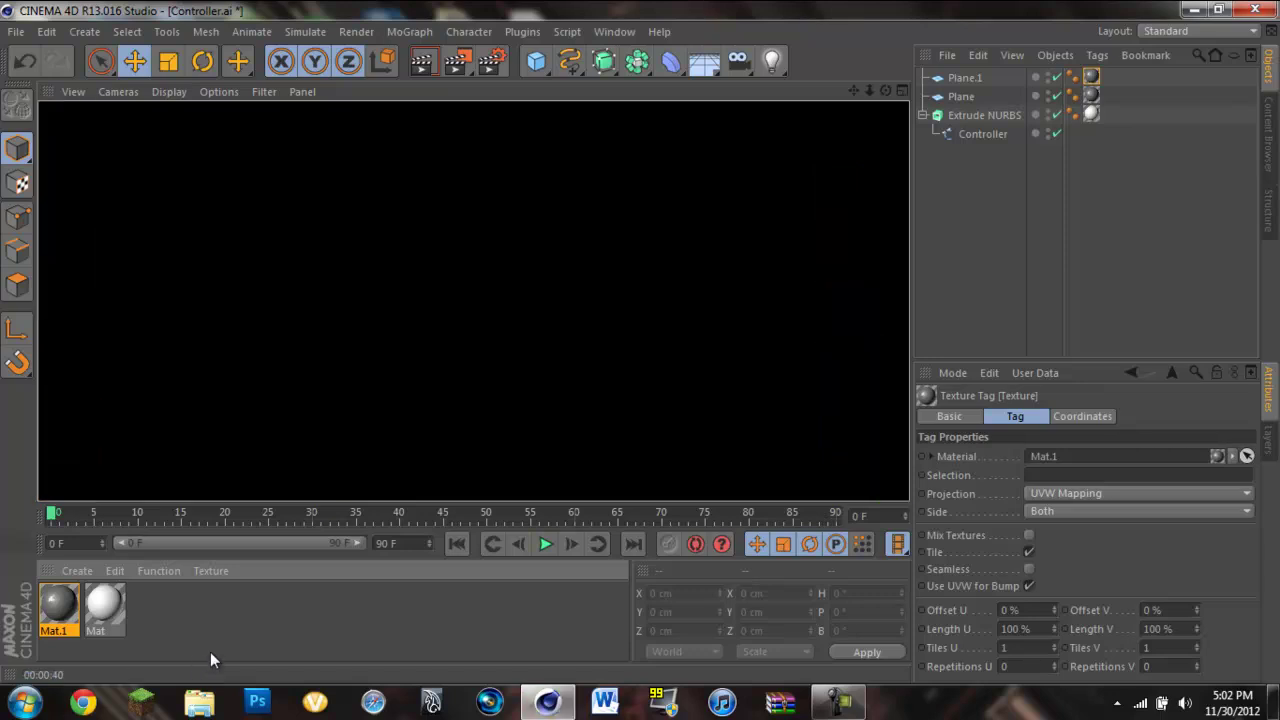
- Review the Global Illumination and Ambient Occlusion settings and reframe the view
{"action": "left_click", "coordinate": [686, 245]}
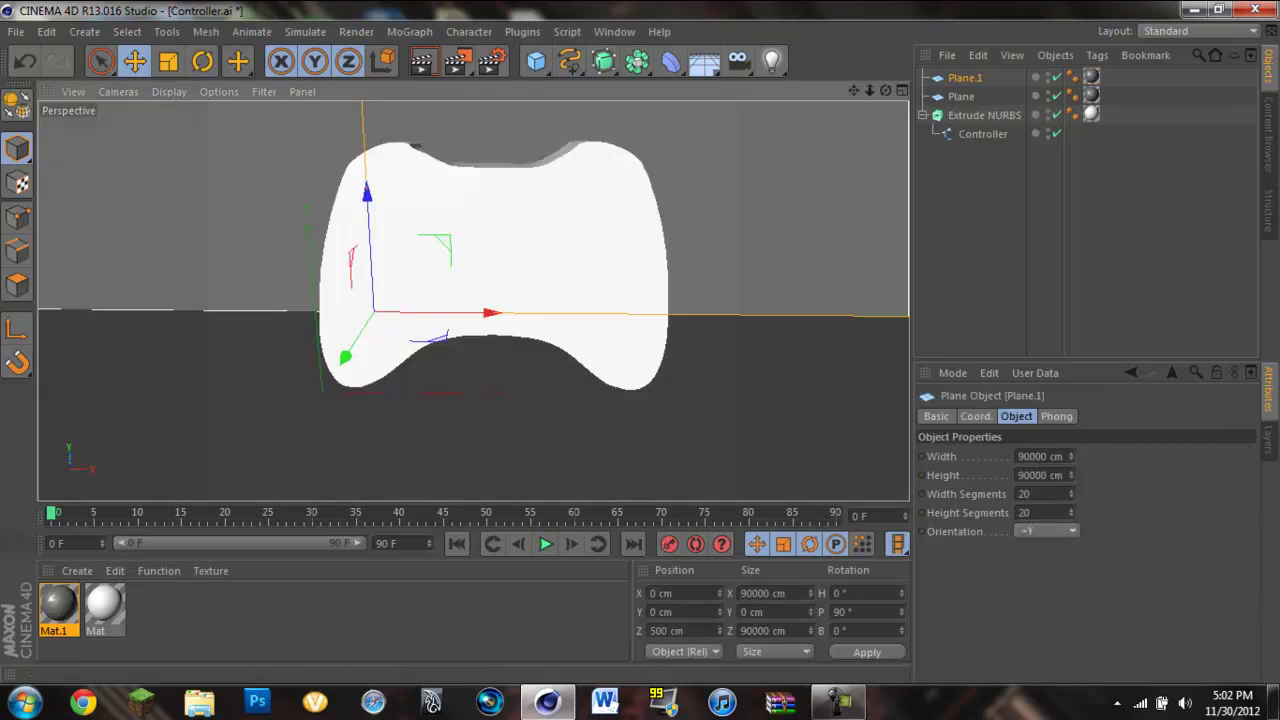
{"action": "left_click", "coordinate": [491, 61]}
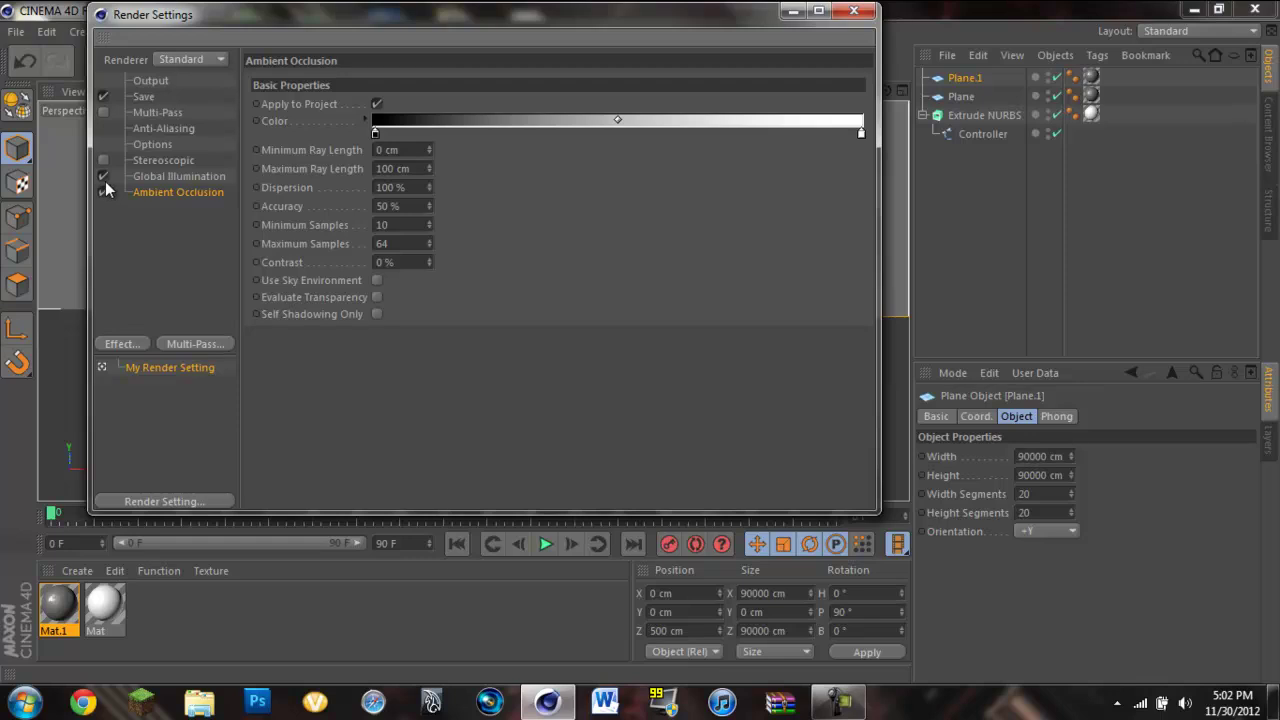
{"action": "left_click", "coordinate": [179, 175]}
{"action": "left_click", "coordinate": [178, 192]}
{"action": "left_click", "coordinate": [853, 11]}
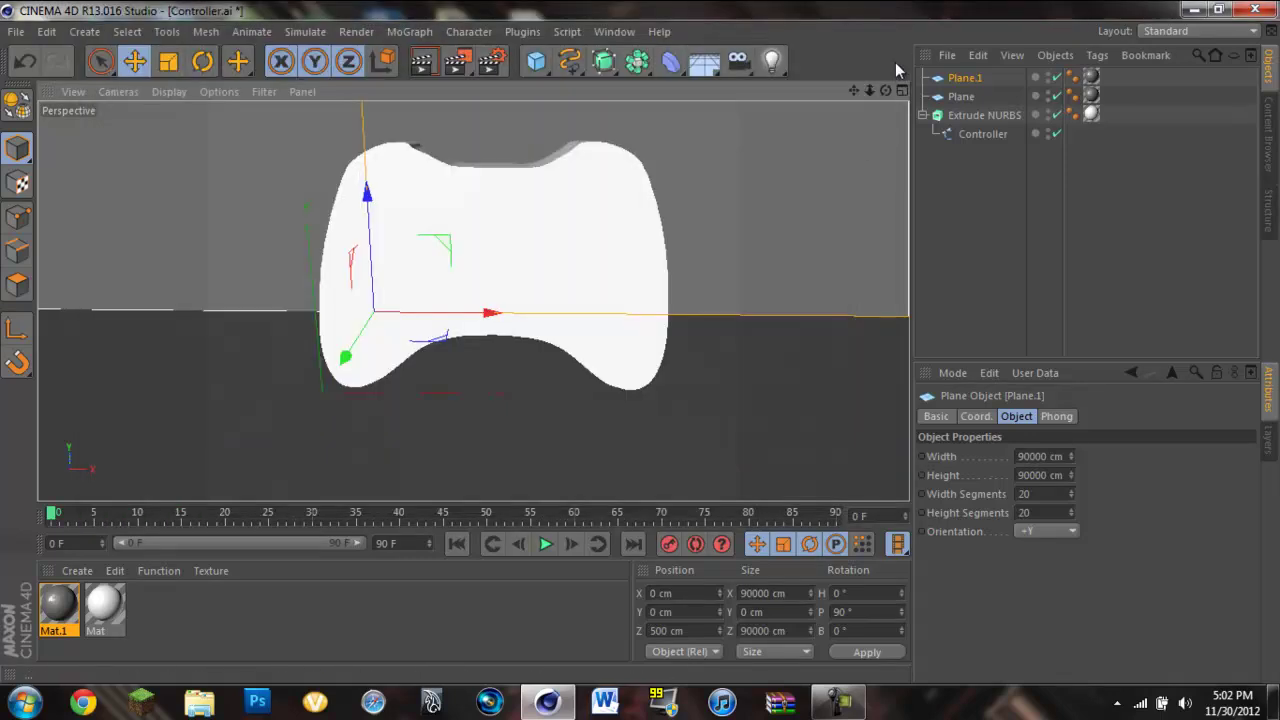
{"action": "scroll", "coordinate": [759, 170], "scroll_direction": "down", "scroll_amount": 5}
{"action": "scroll", "coordinate": [759, 182], "scroll_direction": "up", "scroll_amount": 5}
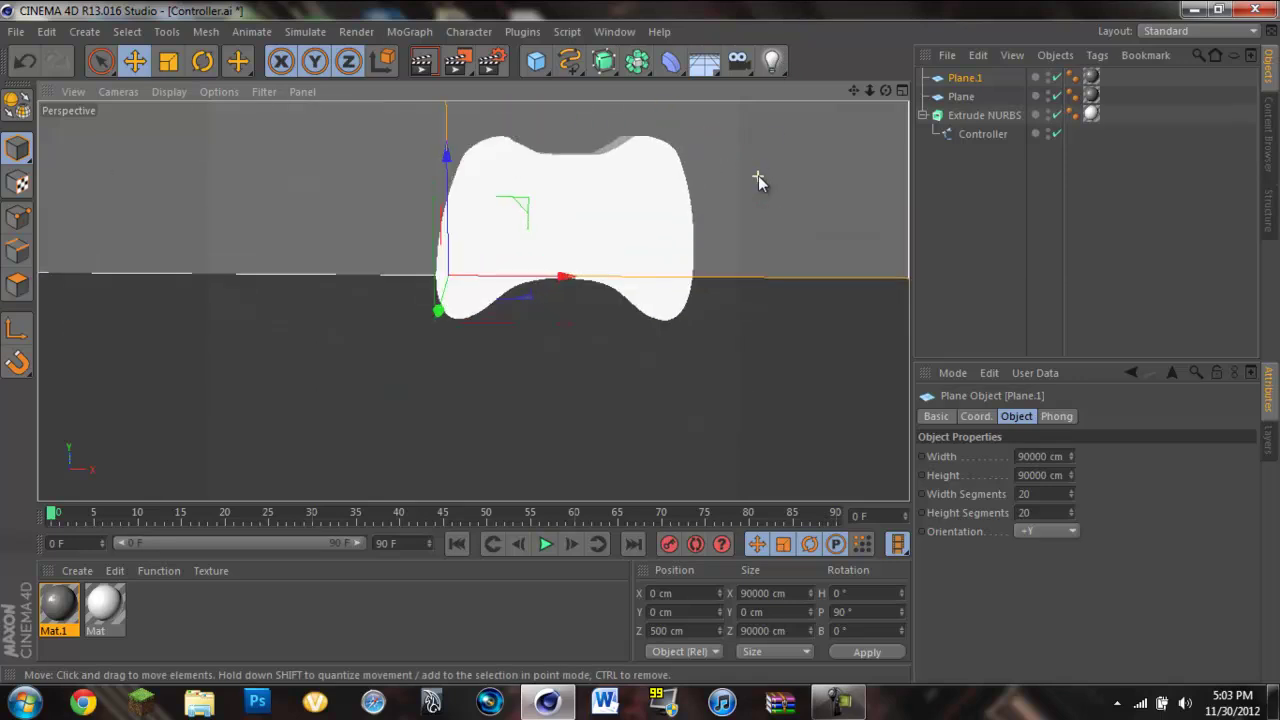
{"action": "scroll", "coordinate": [641, 350], "scroll_direction": "down", "scroll_amount": 2}
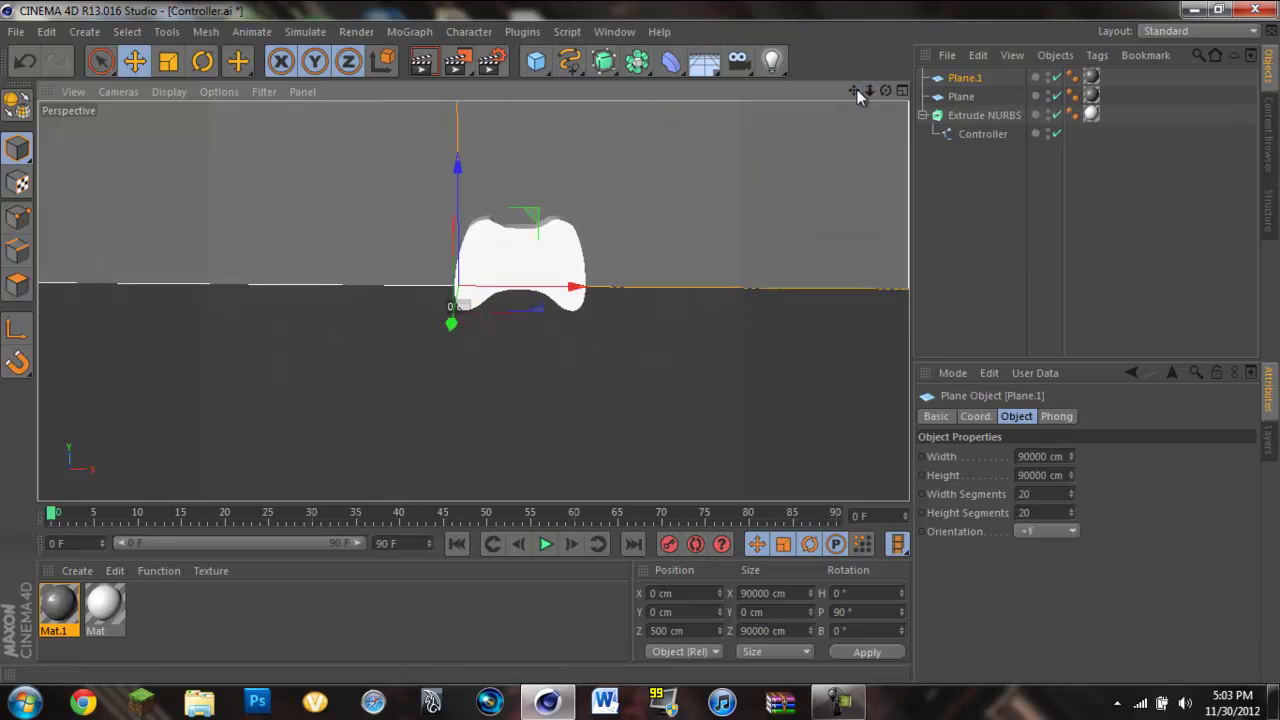
{"action": "mouse_move", "coordinate": [853, 90]}
{"action": "left_mouse_down"}
{"action": "mouse_move", "coordinate": [640, 349]}
{"action": "mouse_move", "coordinate": [834, 80]}
{"action": "left_mouse_up"}
- Add an Omni light and position it at 612.868, 718.236, -601.889 cm above the controller
{"action": "left_click", "coordinate": [773, 61]}
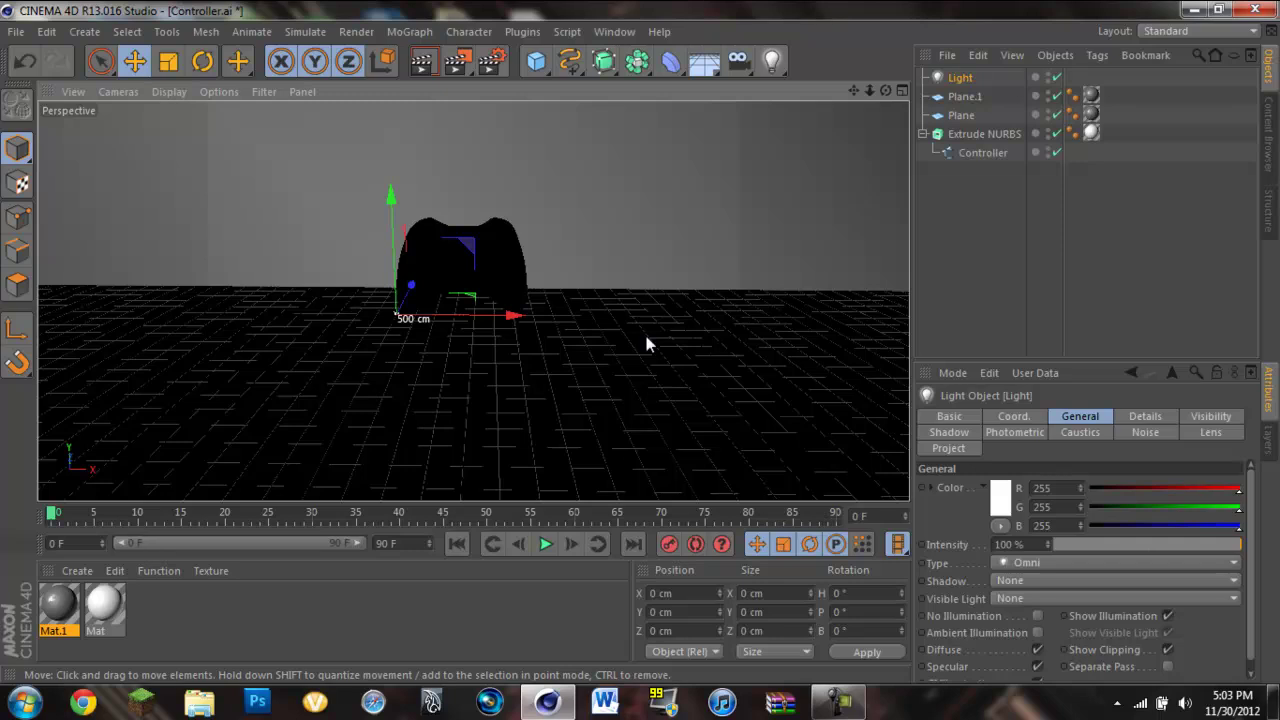
{"action": "left_click_drag", "start_coordinate": [407, 292], "coordinate": [380, 357]}
{"action": "left_click", "coordinate": [772, 61]}
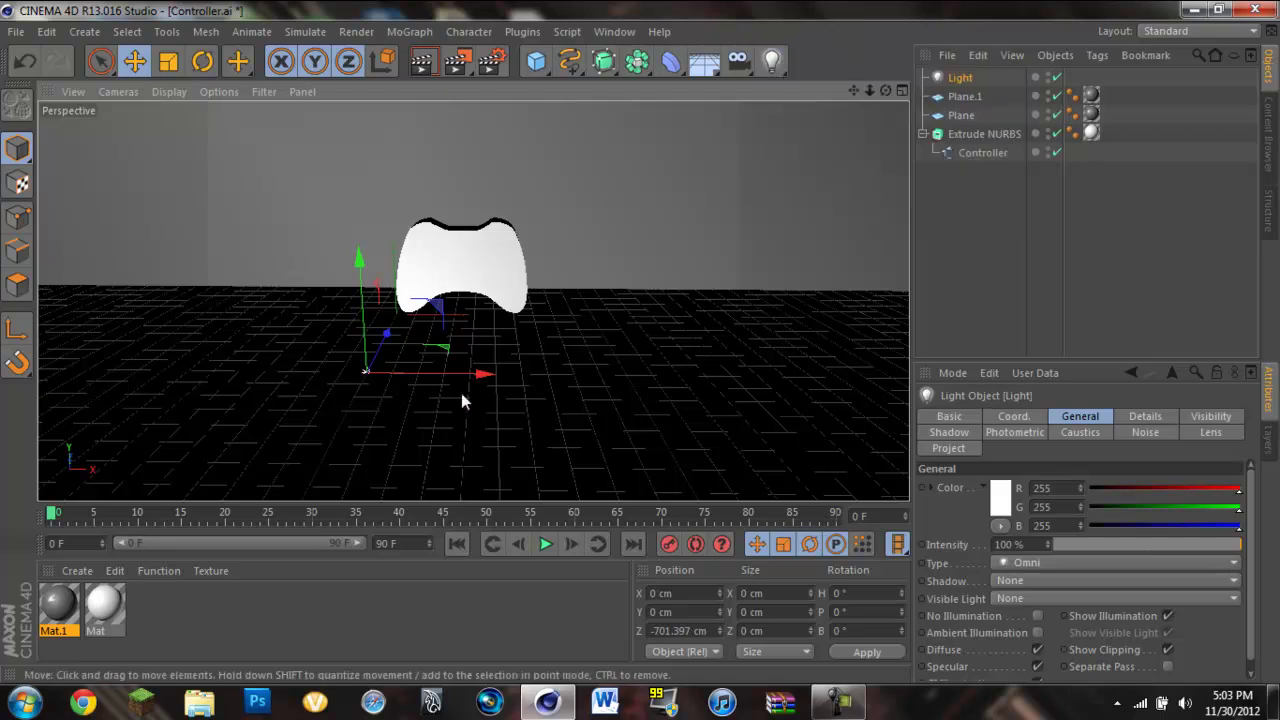
{"action": "left_click_drag", "start_coordinate": [472, 374], "coordinate": [592, 378]}
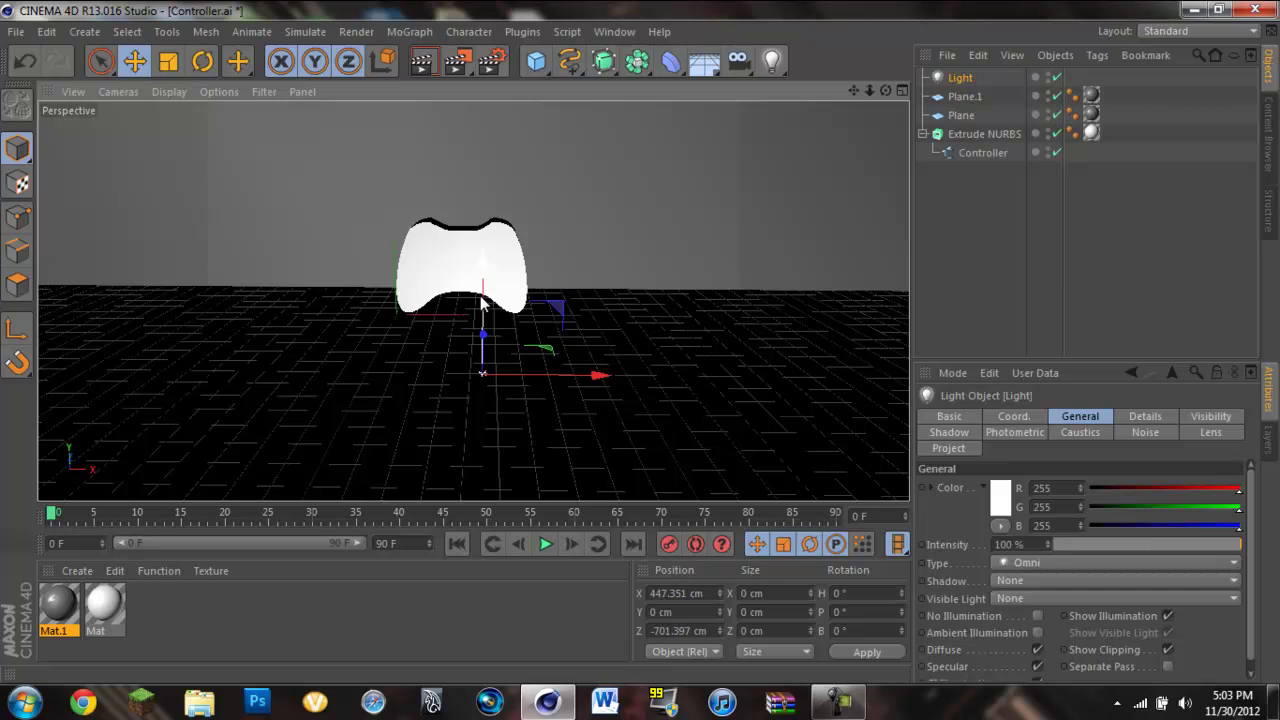
{"action": "left_click_drag", "start_coordinate": [483, 262], "coordinate": [500, 75]}
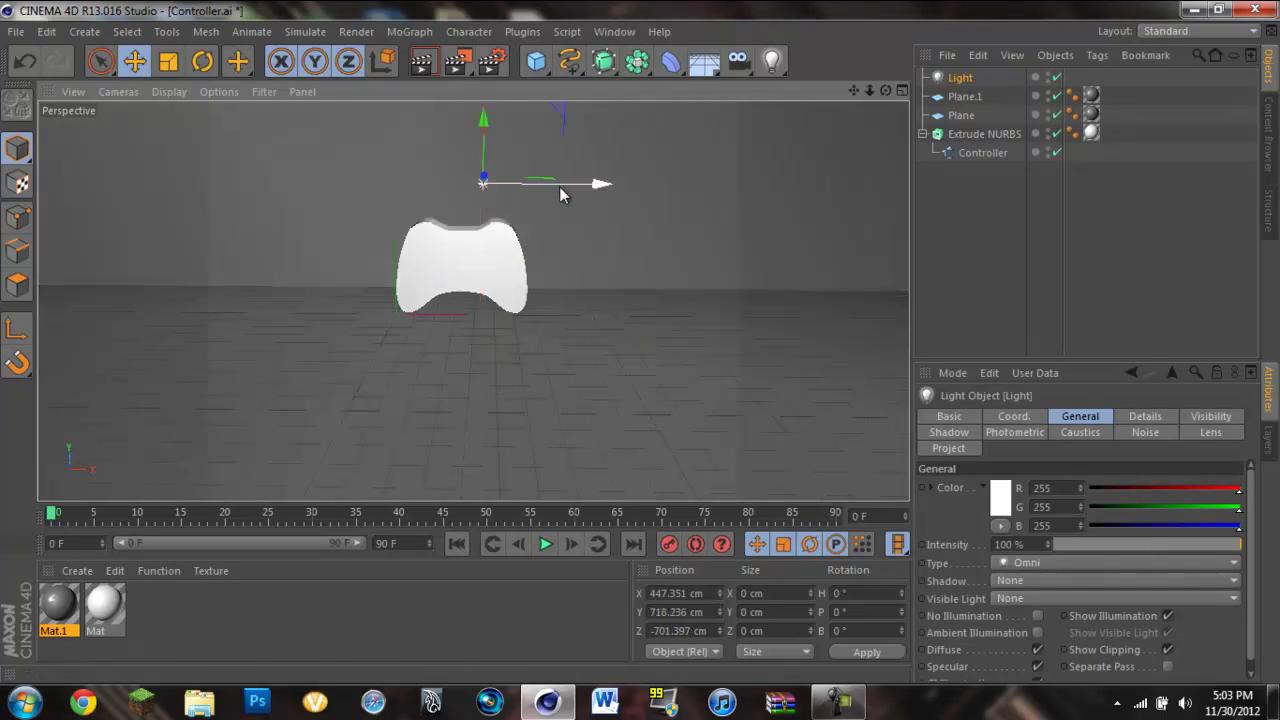
{"action": "left_click_drag", "start_coordinate": [559, 184], "coordinate": [585, 183]}
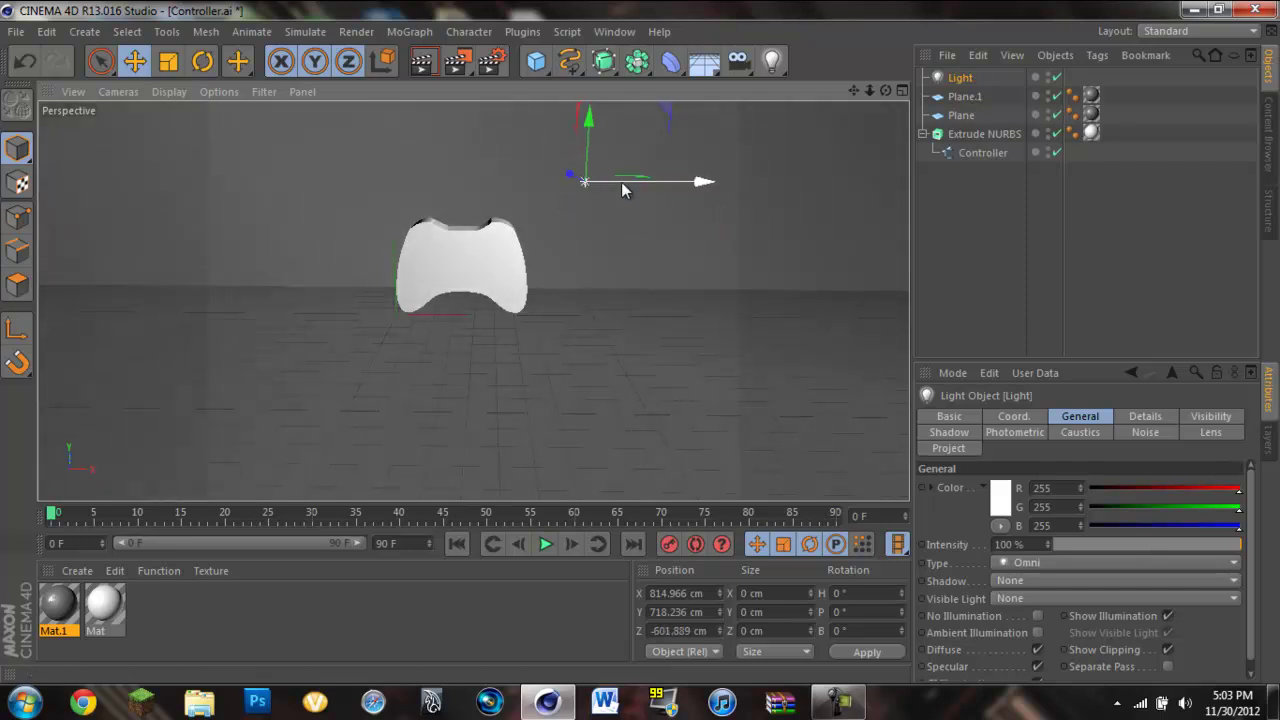
{"action": "left_click_drag", "start_coordinate": [622, 189], "coordinate": [563, 190]}
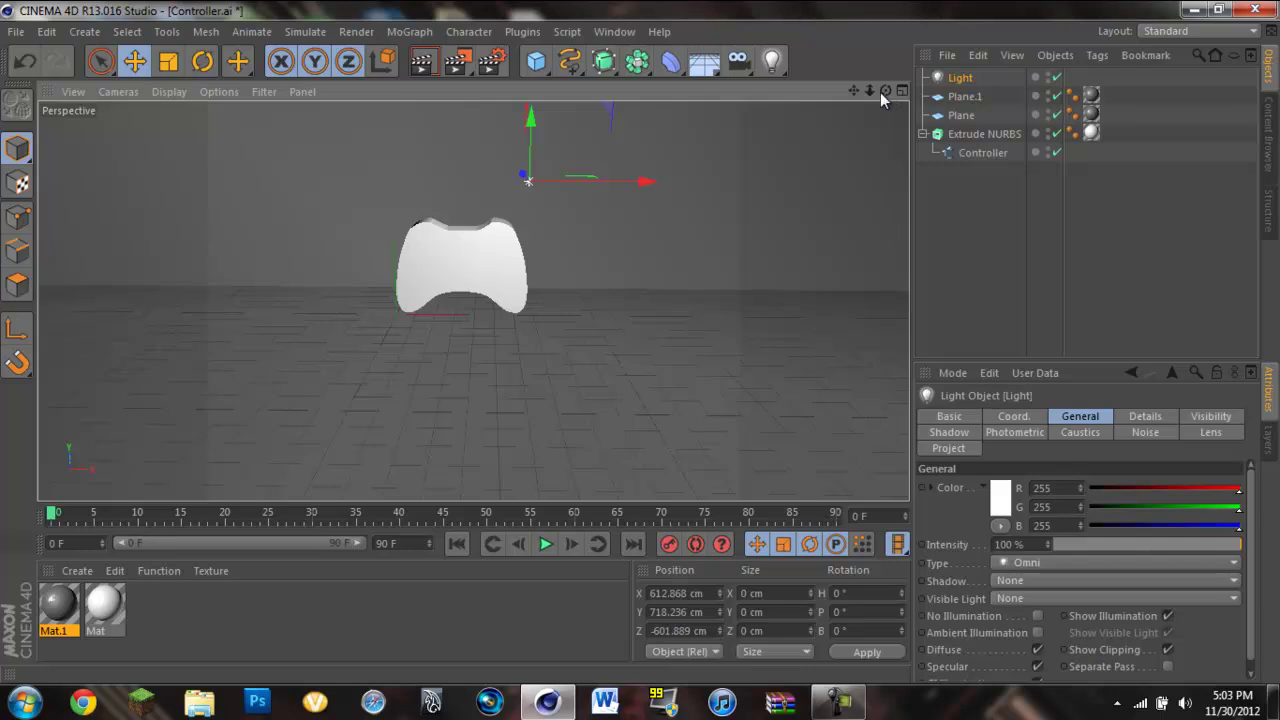
{"action": "left_click_drag", "start_coordinate": [869, 91], "coordinate": [640, 342]}
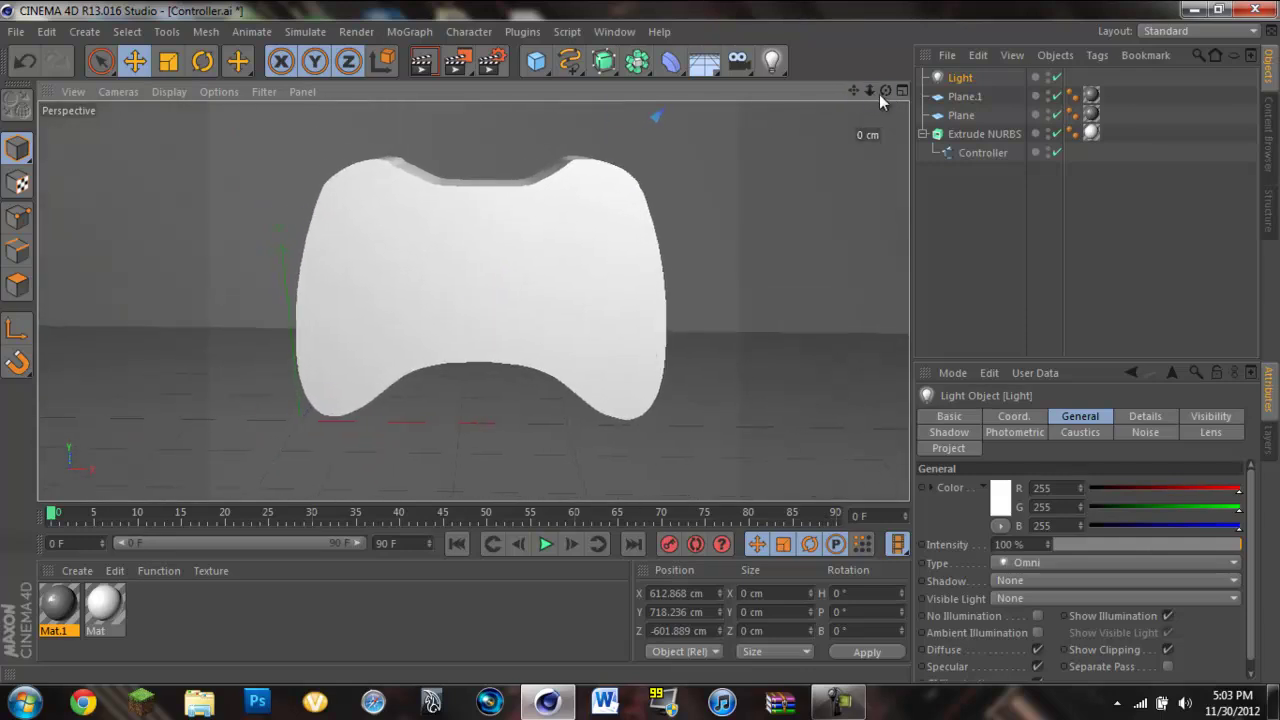
{"action": "left_click_drag", "start_coordinate": [879, 94], "coordinate": [640, 342]}
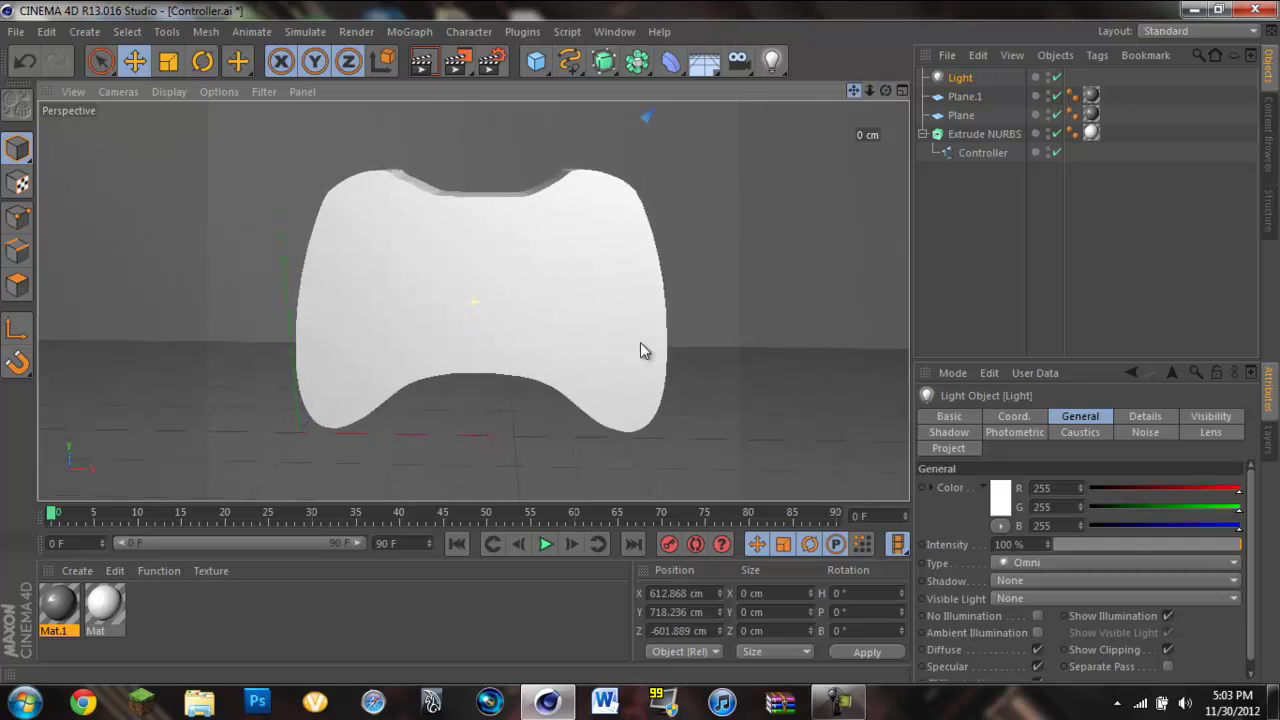
- Render the viewport to preview the lit white controller on the grey floor and wall
{"action": "left_click", "coordinate": [421, 61]}
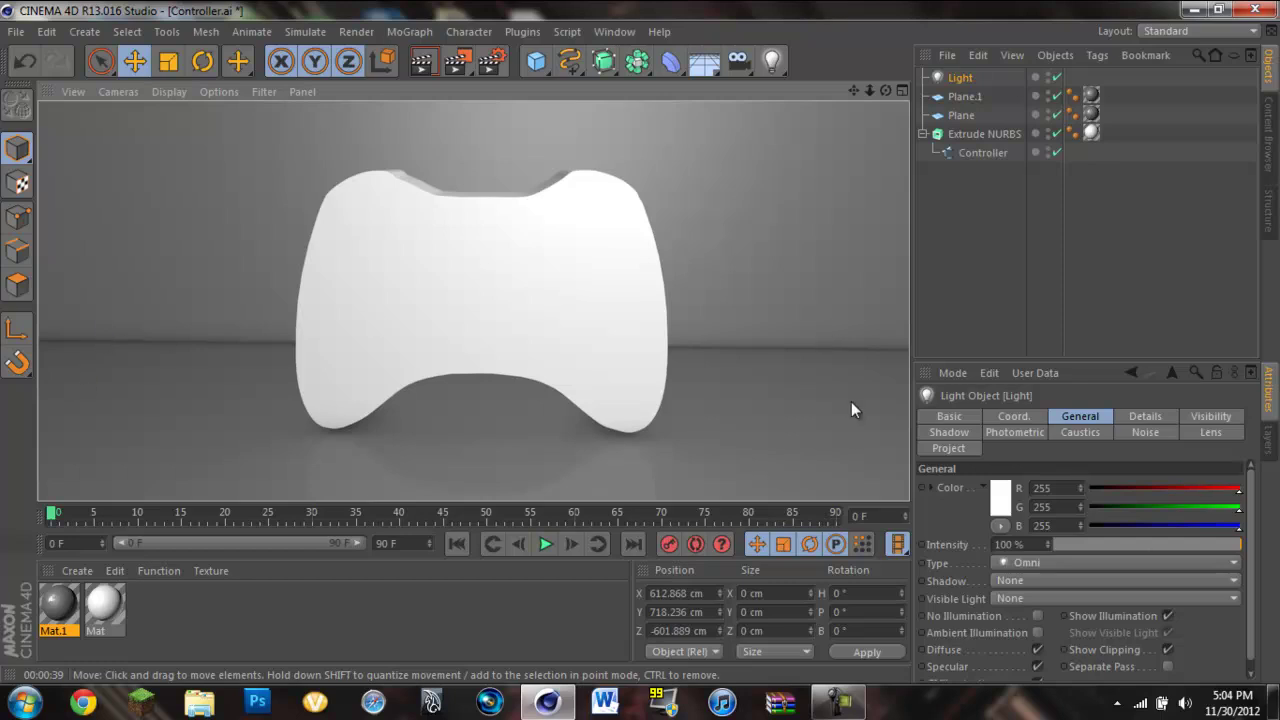
- Select the Controller spline and raise it to Y 614.733 cm above the floor
{"action": "left_click_drag", "start_coordinate": [873, 89], "coordinate": [835, 157]}
{"action": "left_click_drag", "start_coordinate": [853, 90], "coordinate": [608, 359]}
{"action": "left_click", "coordinate": [985, 134]}
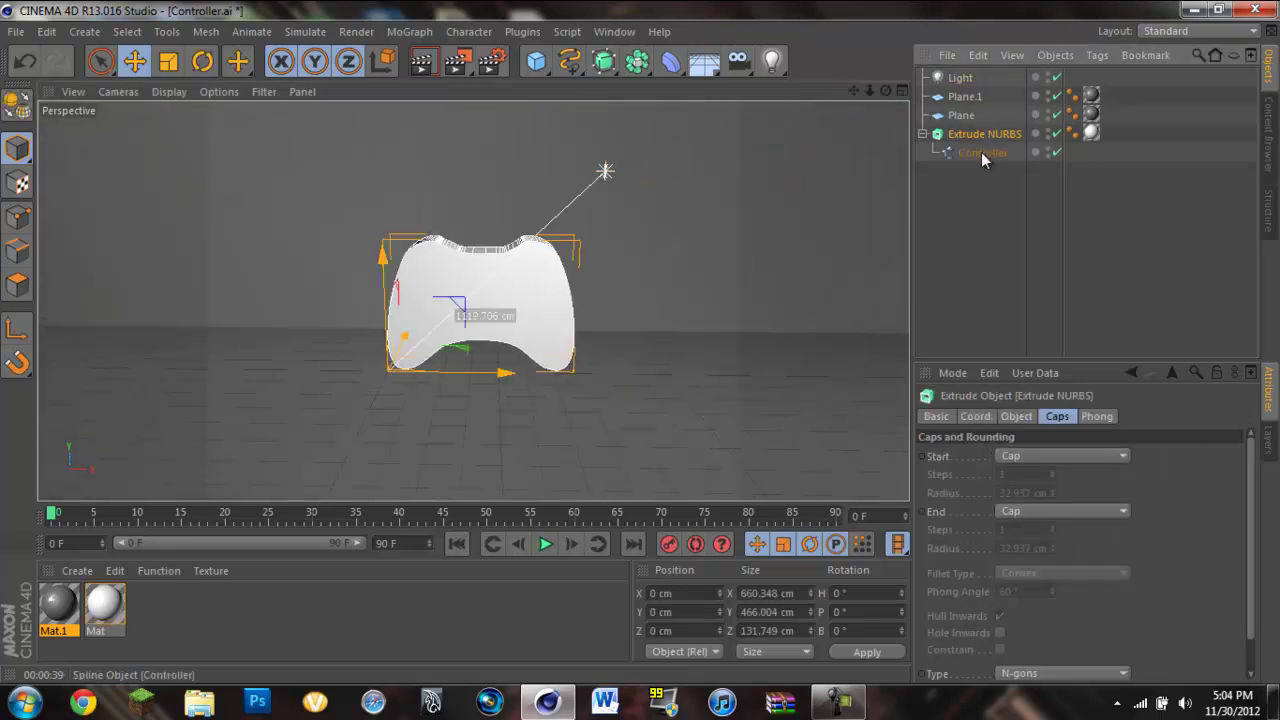
{"action": "left_click", "coordinate": [975, 153]}
{"action": "left_click_drag", "start_coordinate": [481, 190], "coordinate": [485, 100]}
- Reframe the view on the controller and drag it forward to Z -1239.539 cm
{"action": "scroll", "coordinate": [754, 337], "scroll_direction": "down", "scroll_amount": 3}
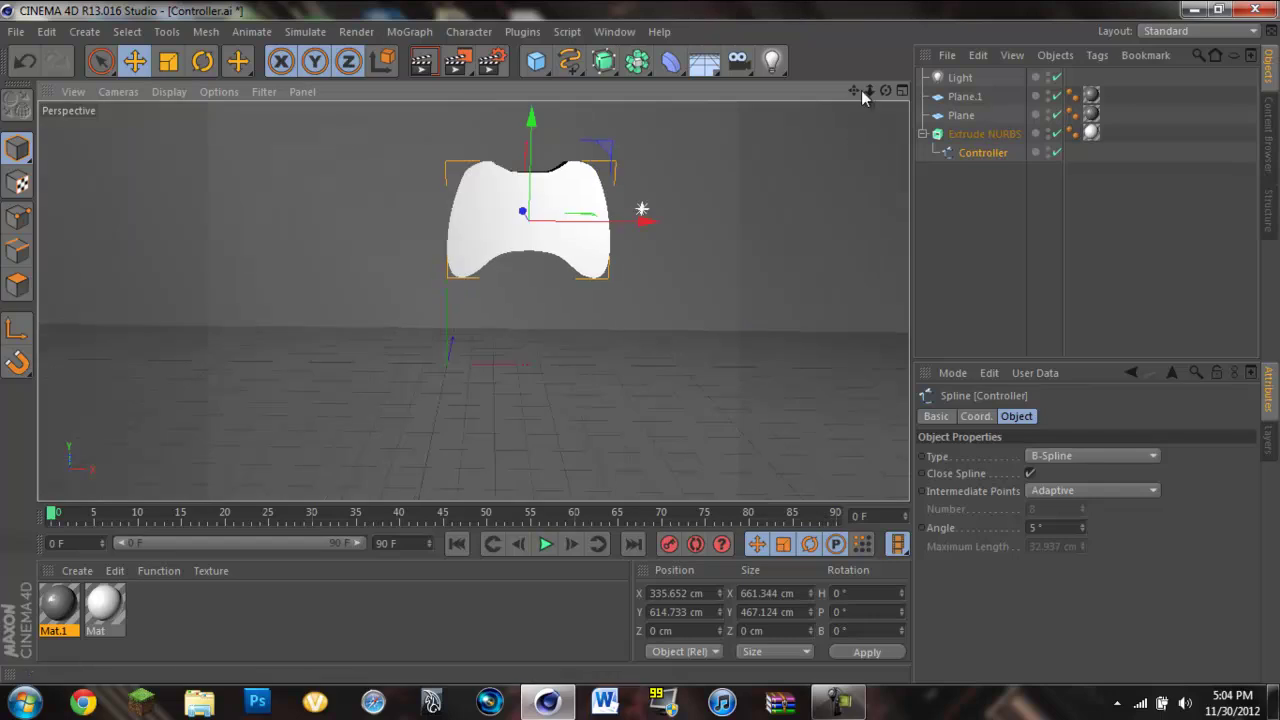
{"action": "left_click_drag", "start_coordinate": [855, 90], "coordinate": [641, 344]}
{"action": "left_click_drag", "start_coordinate": [872, 94], "coordinate": [640, 349]}
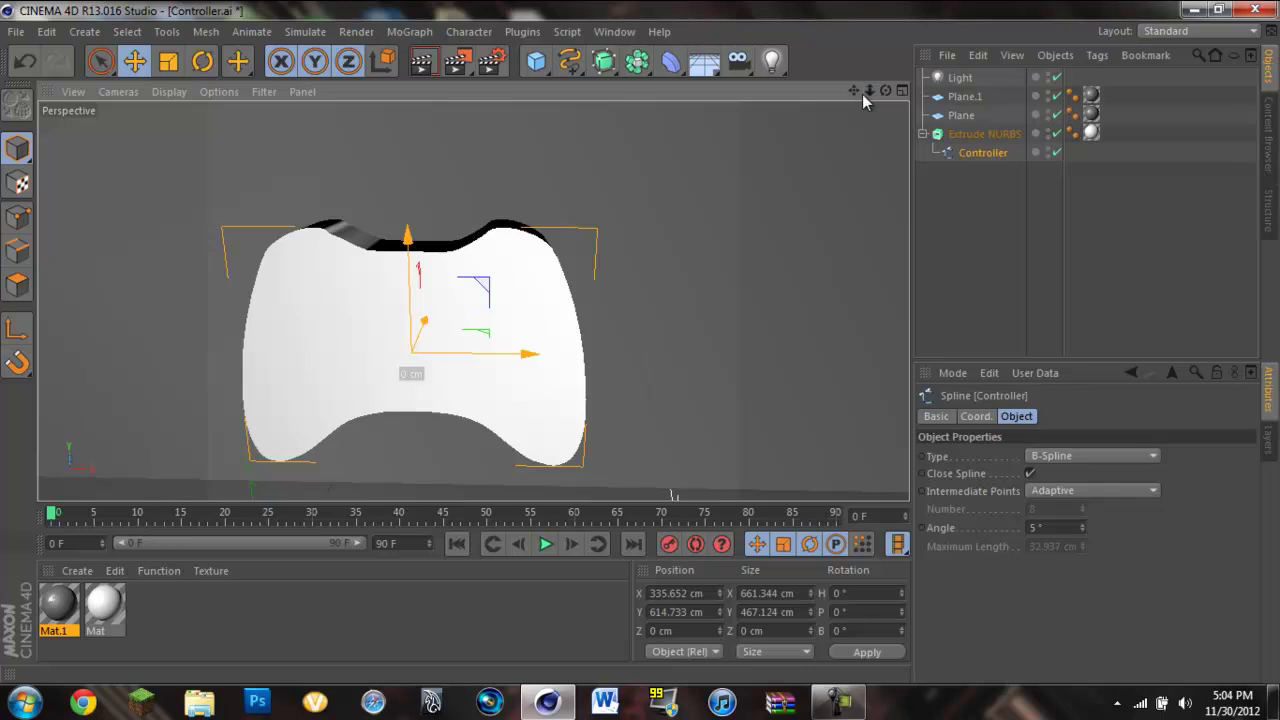
{"action": "left_click_drag", "start_coordinate": [857, 94], "coordinate": [643, 349]}
{"action": "left_click_drag", "start_coordinate": [884, 91], "coordinate": [643, 345]}
{"action": "left_click_drag", "start_coordinate": [875, 89], "coordinate": [643, 348]}
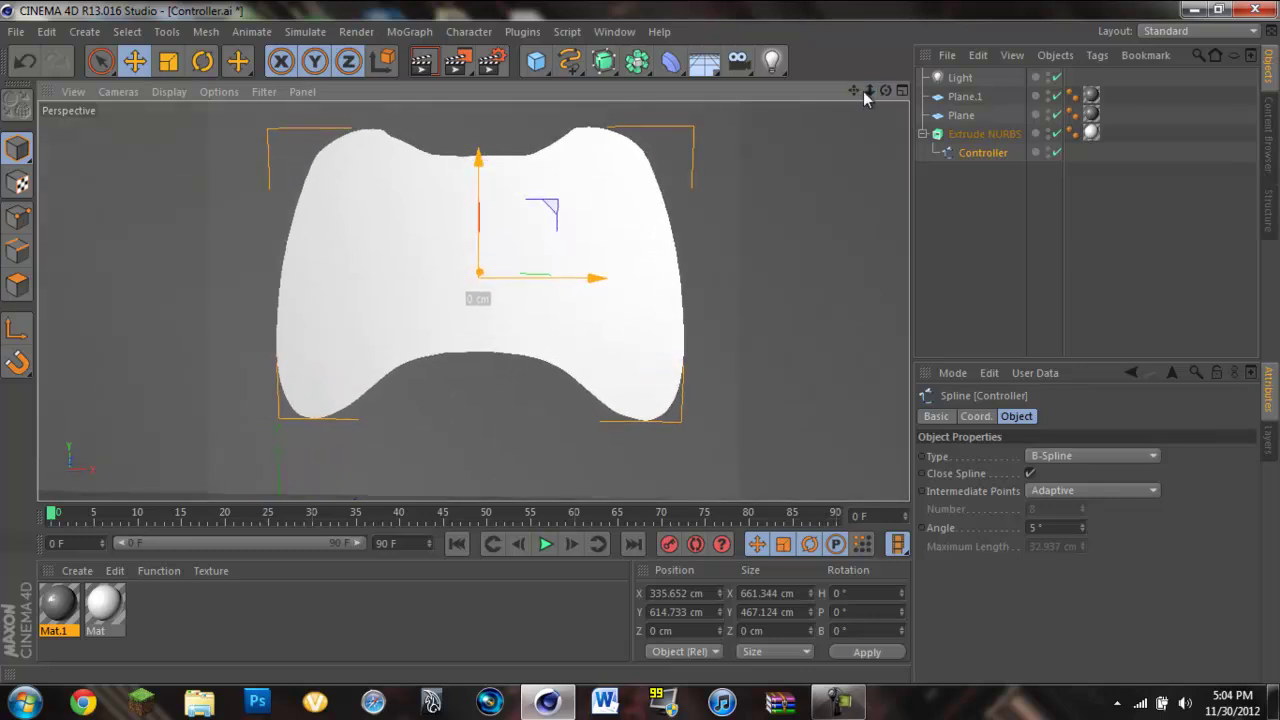
{"action": "left_click_drag", "start_coordinate": [857, 93], "coordinate": [639, 342]}
{"action": "key", "text": "ctrl+shift+z"}
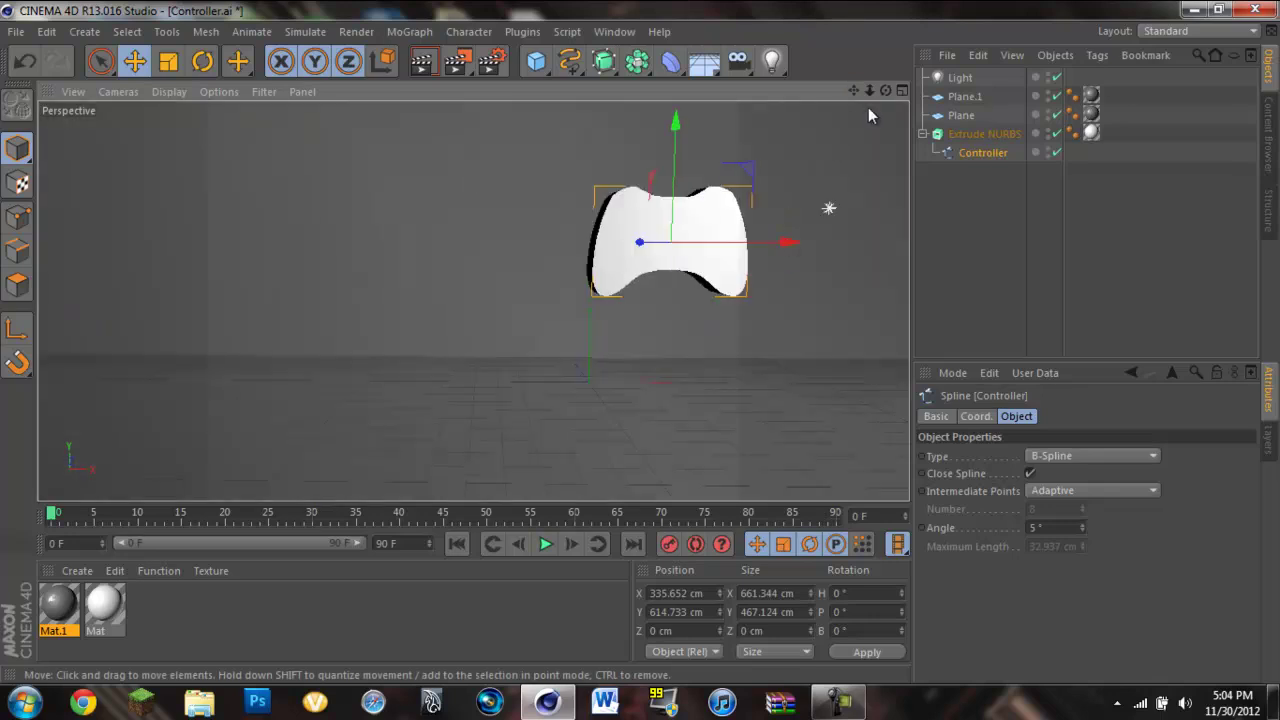
{"action": "left_click_drag", "start_coordinate": [885, 90], "coordinate": [640, 342]}
{"action": "left_click_drag", "start_coordinate": [644, 252], "coordinate": [409, 354]}
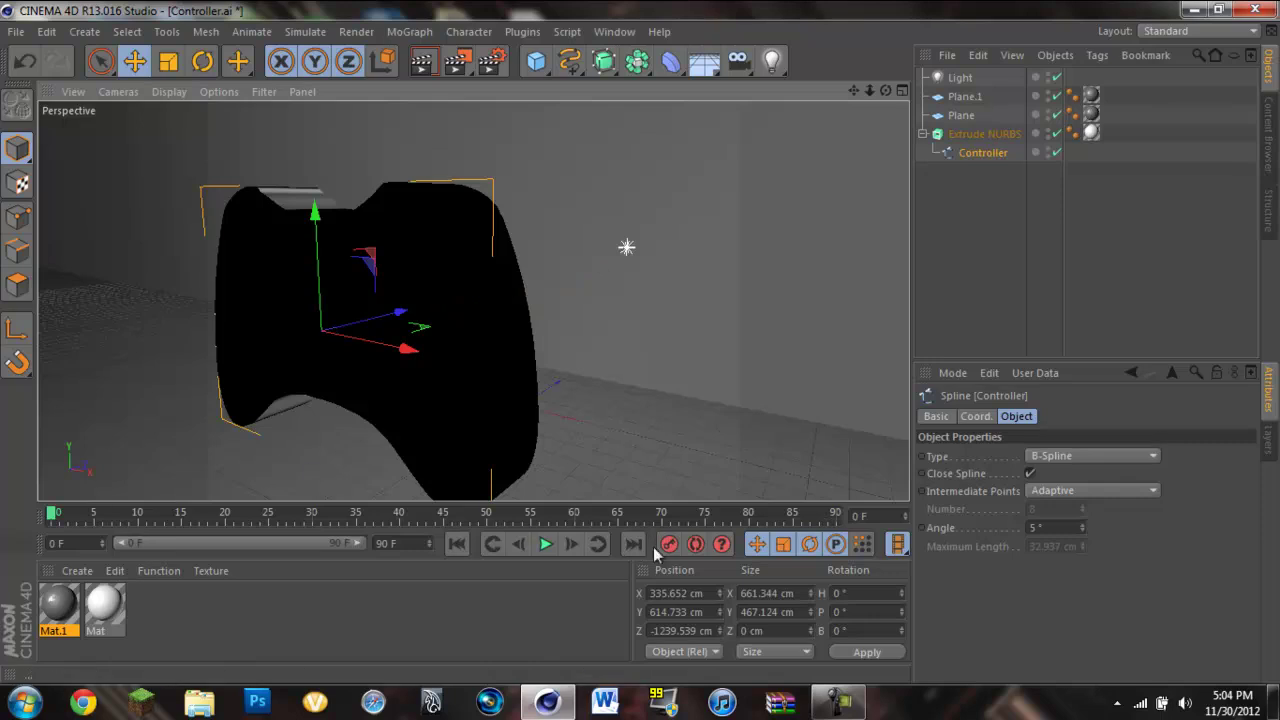
- Key the controller at rest at frame 50 and pulled toward the camera at frame 0
{"action": "key", "text": "ctrl+z"}
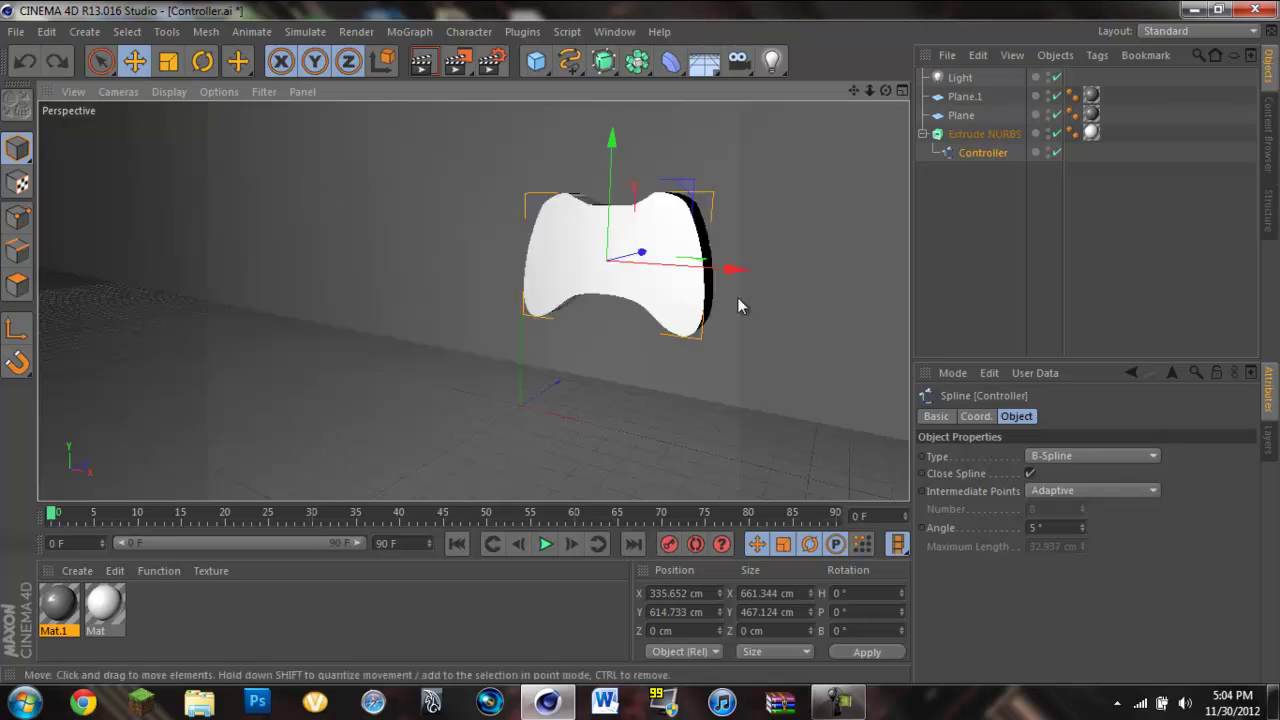
{"action": "left_click_drag", "start_coordinate": [55, 518], "coordinate": [251, 520]}
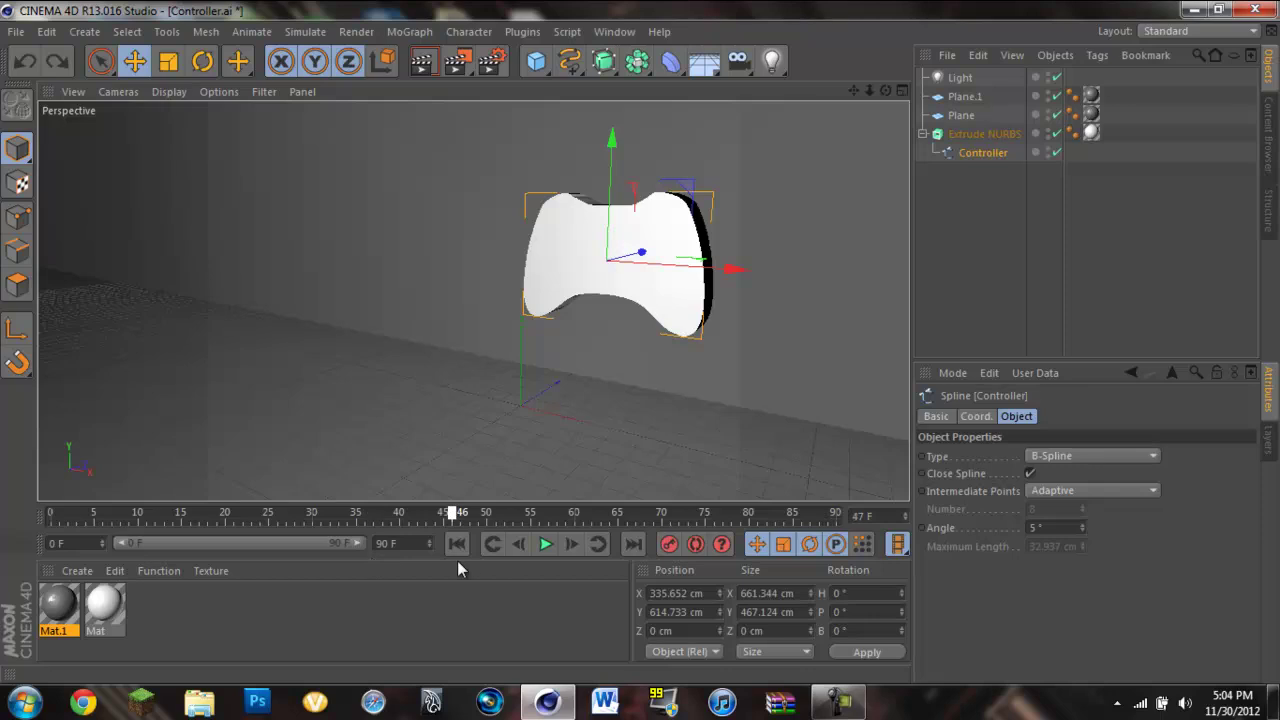
{"action": "left_click", "coordinate": [491, 544]}
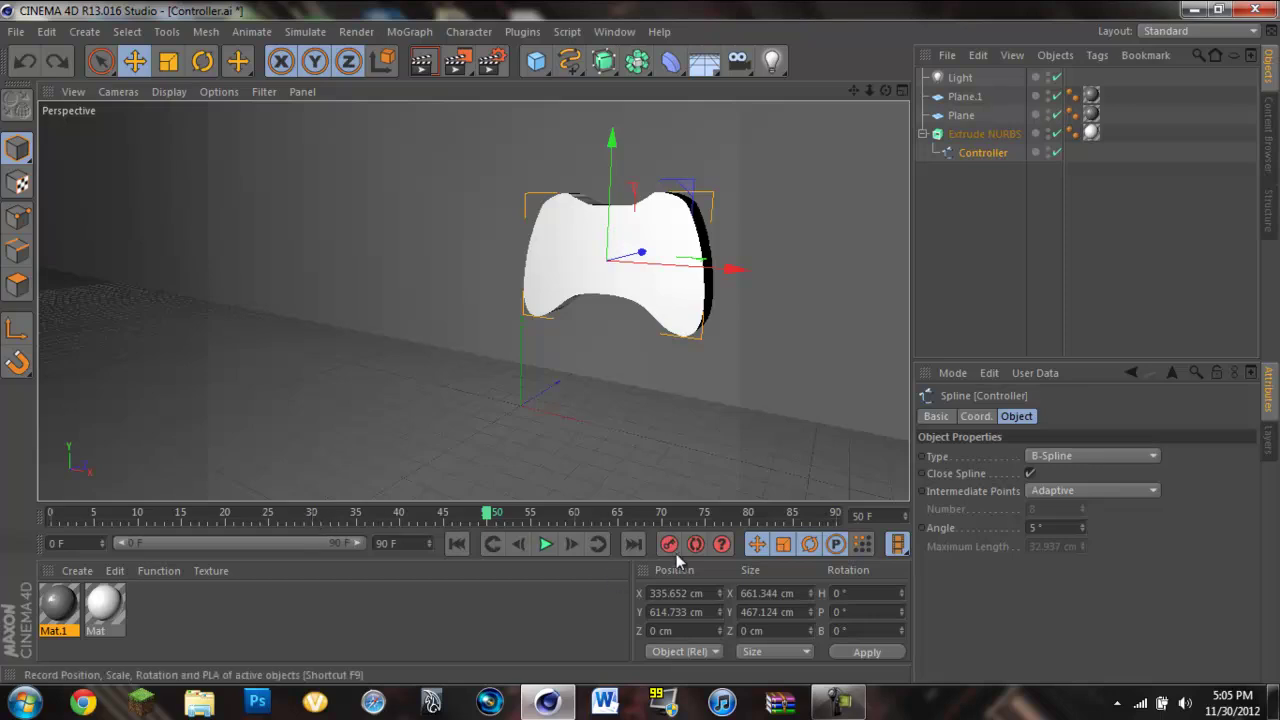
{"action": "left_click_drag", "start_coordinate": [490, 518], "coordinate": [52, 532]}
{"action": "left_click_drag", "start_coordinate": [645, 256], "coordinate": [370, 363]}
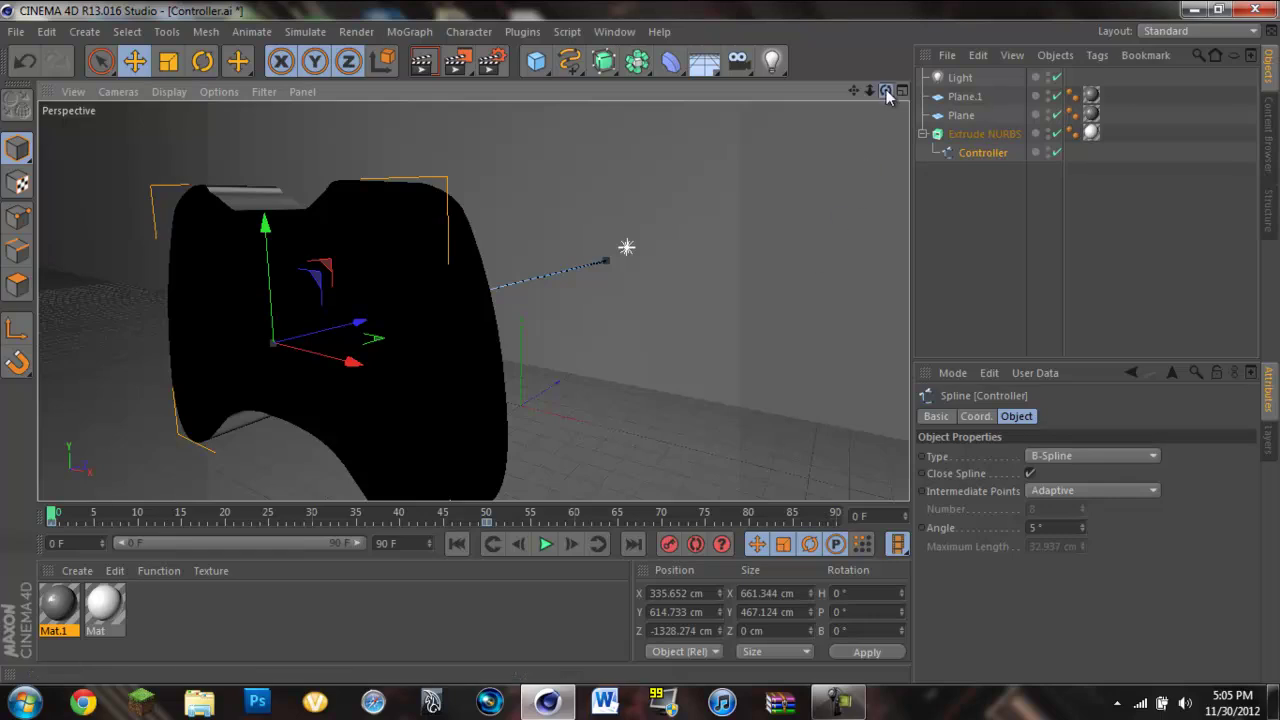
- Reframe the view on the upright controller and play back the fly-in animation
{"action": "left_click_drag", "start_coordinate": [885, 91], "coordinate": [640, 350]}
{"action": "key", "text": "ctrl+shift+z"}
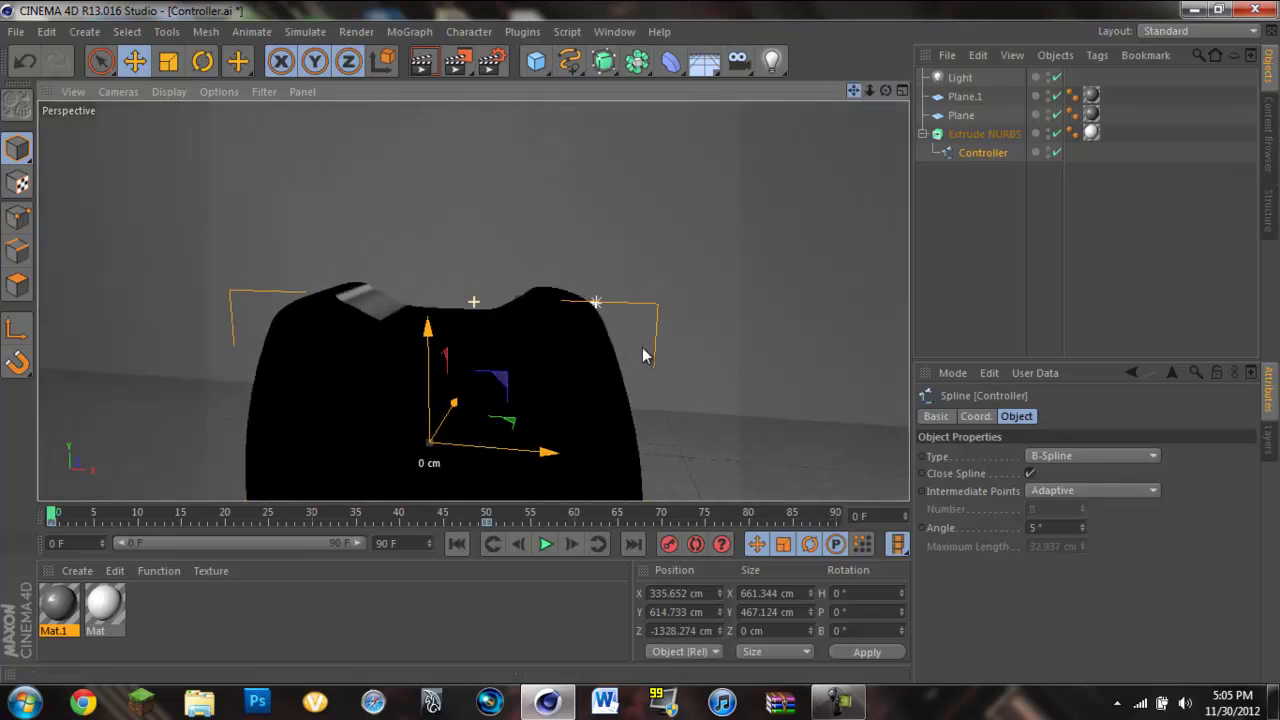
{"action": "key", "text": "ctrl+shift+z"}
{"action": "left_click_drag", "start_coordinate": [885, 93], "coordinate": [644, 345]}
{"action": "left_click_drag", "start_coordinate": [857, 92], "coordinate": [638, 341]}
{"action": "left_click_drag", "start_coordinate": [862, 90], "coordinate": [640, 343]}
{"action": "left_click_drag", "start_coordinate": [854, 93], "coordinate": [643, 346]}
{"action": "left_click_drag", "start_coordinate": [886, 93], "coordinate": [640, 341]}
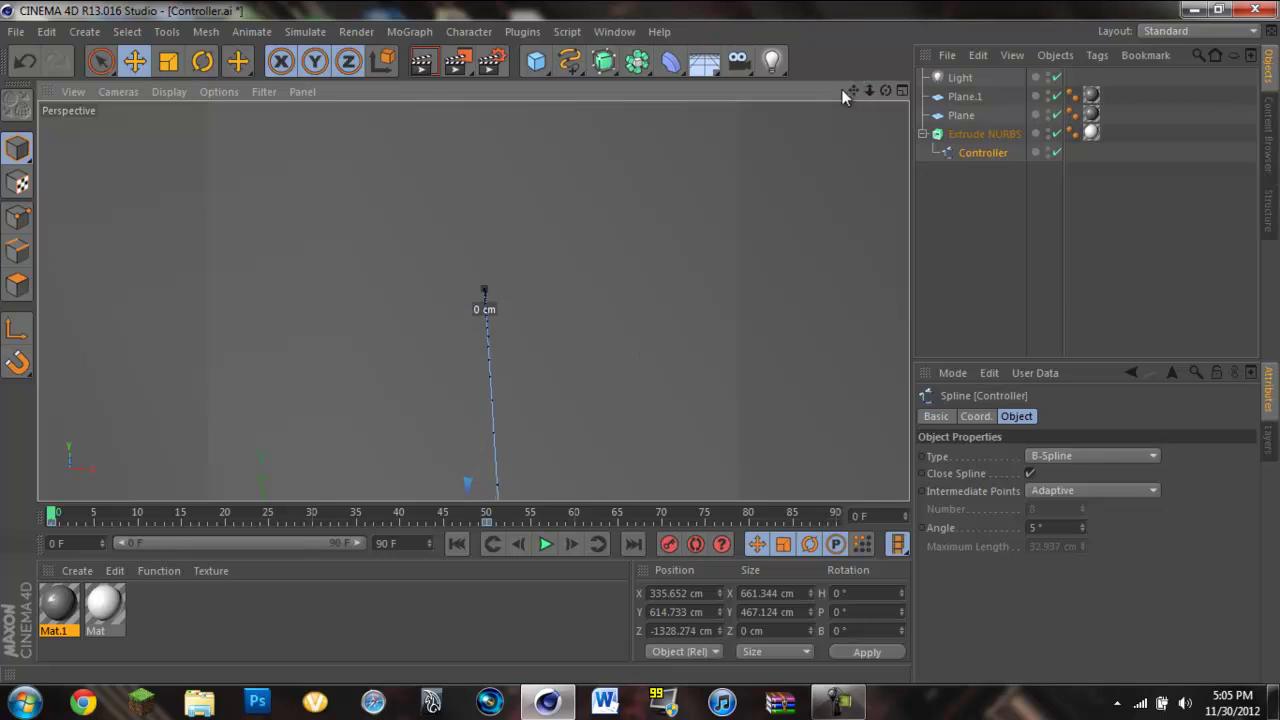
{"action": "left_click", "coordinate": [545, 550]}
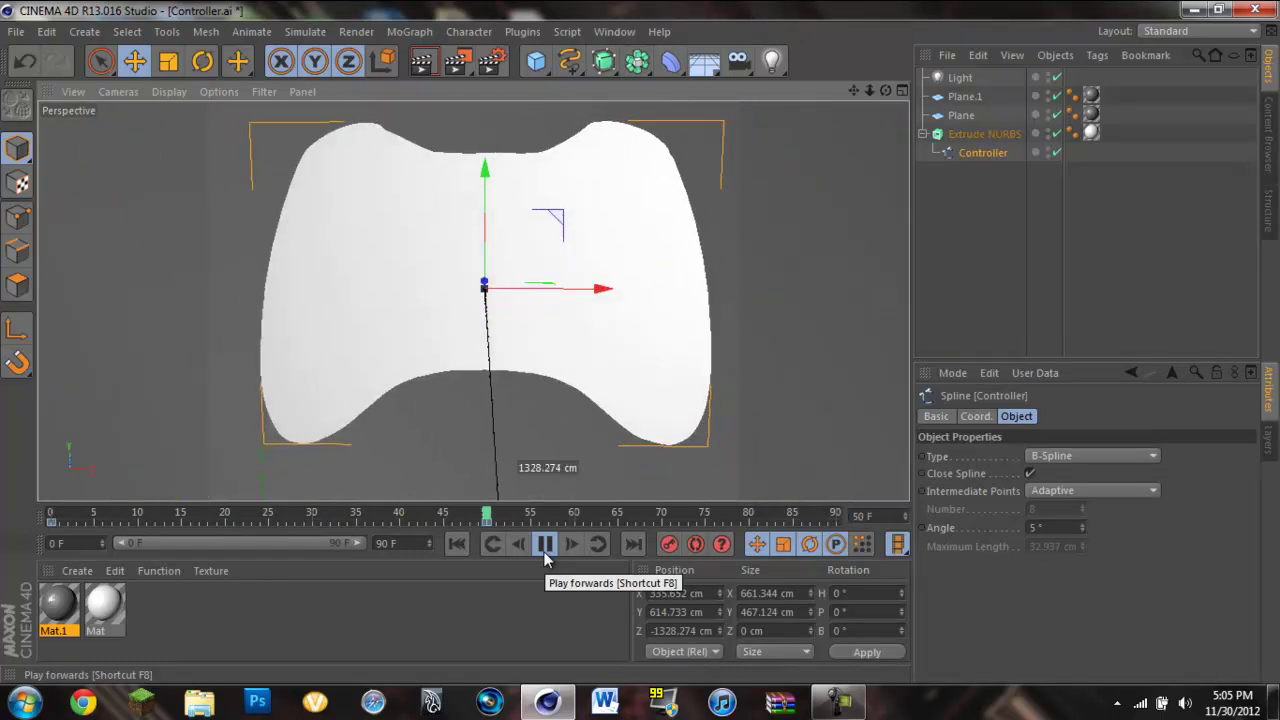
{"action": "left_click", "coordinate": [545, 545]}
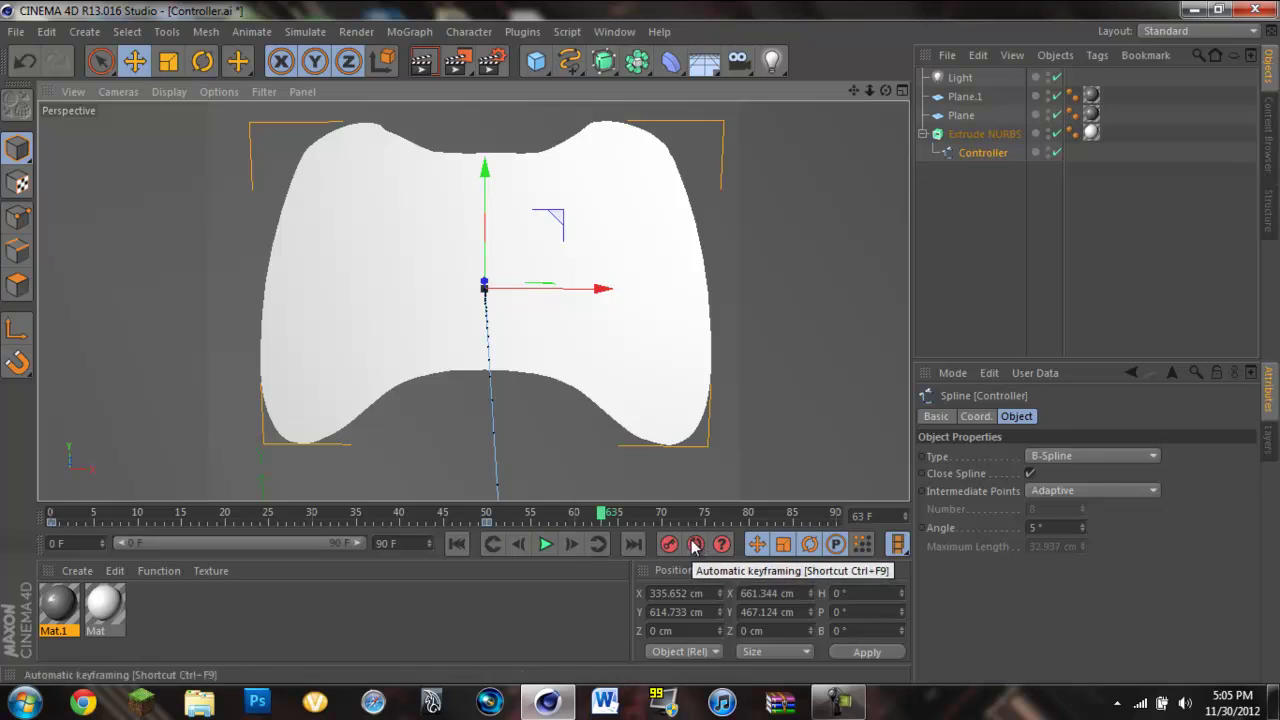
- Turn on automatic keyframing and scrub the timeline to check the motion
{"action": "left_click", "coordinate": [696, 543]}
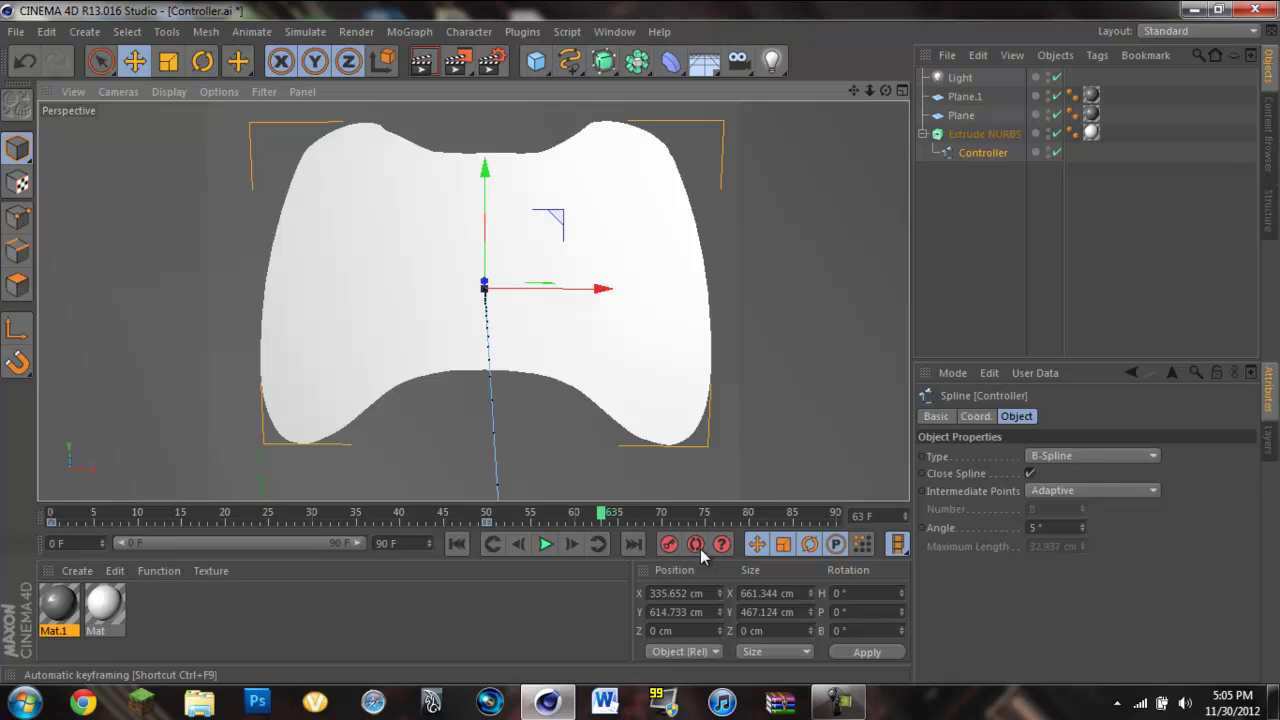
{"action": "left_click_drag", "start_coordinate": [606, 516], "coordinate": [522, 513]}
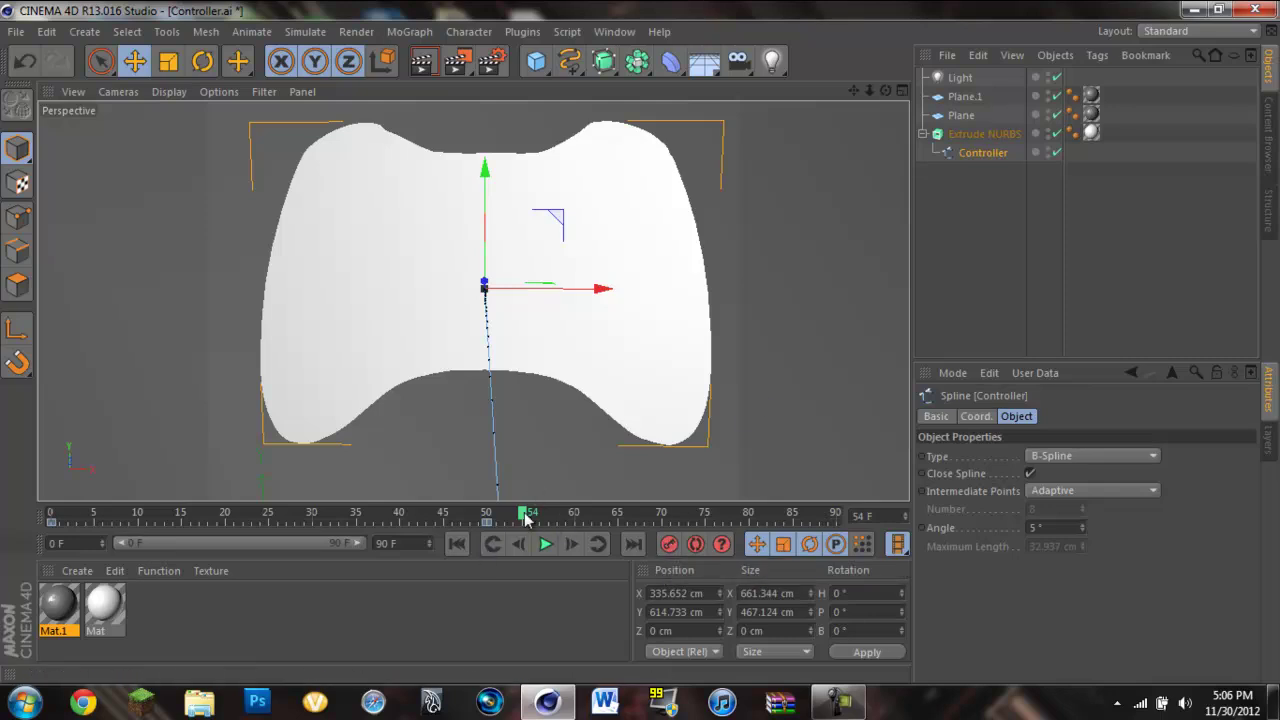
{"action": "left_click_drag", "start_coordinate": [527, 518], "coordinate": [470, 523]}
- Start a test render and abort it
{"action": "key", "text": "shift+r"}
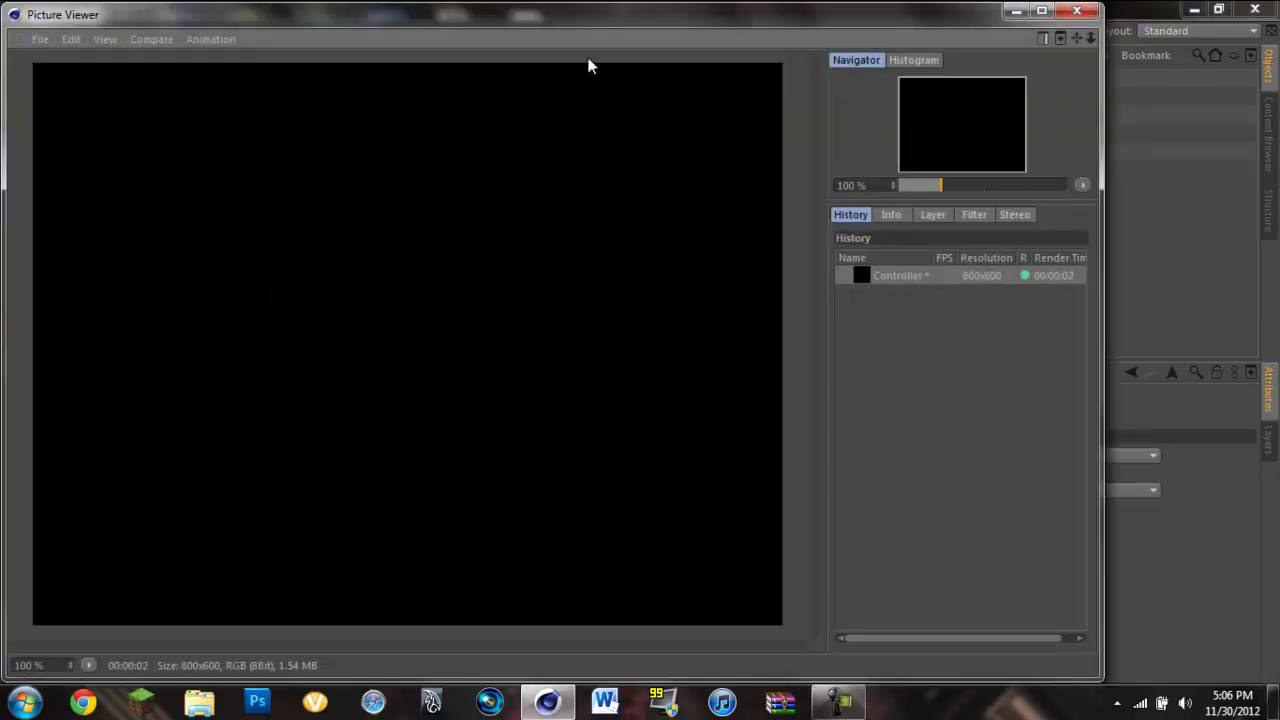
{"action": "key", "text": "shift+r"}
{"action": "left_click", "coordinate": [662, 415]}
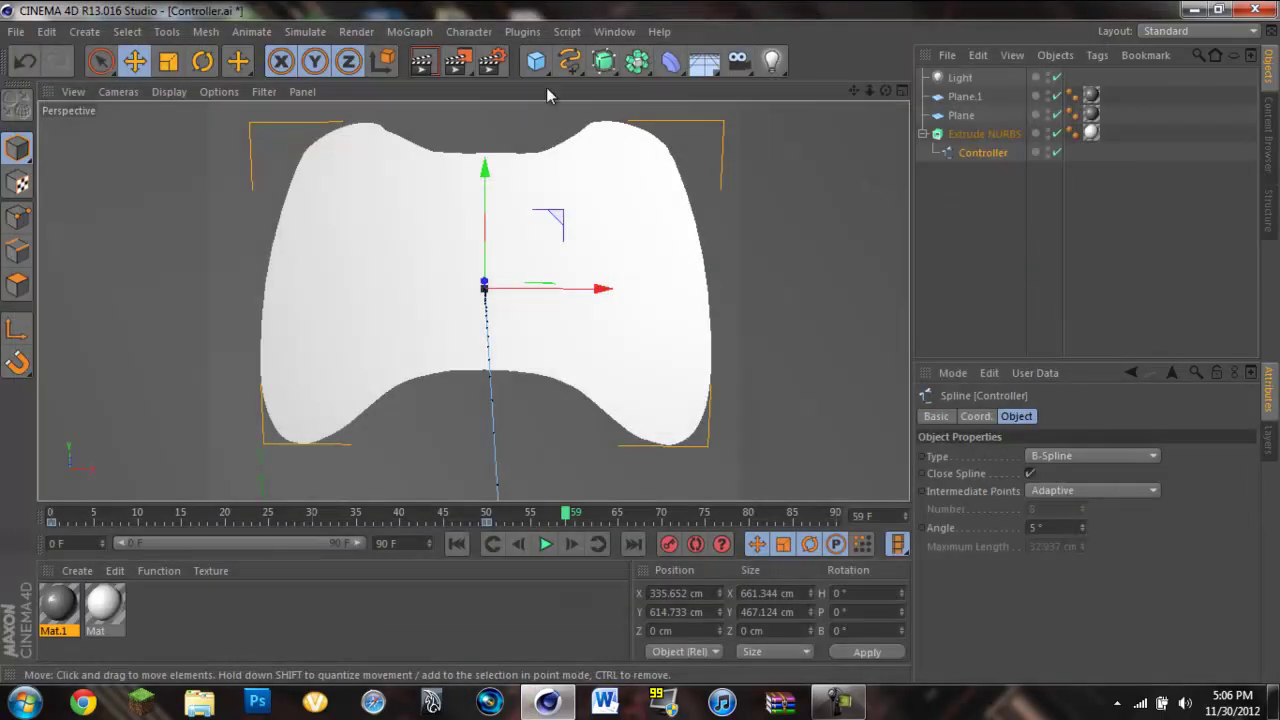
- In Render Settings, enable Save with QuickTime Movie as the output format
{"action": "left_click", "coordinate": [540, 62]}
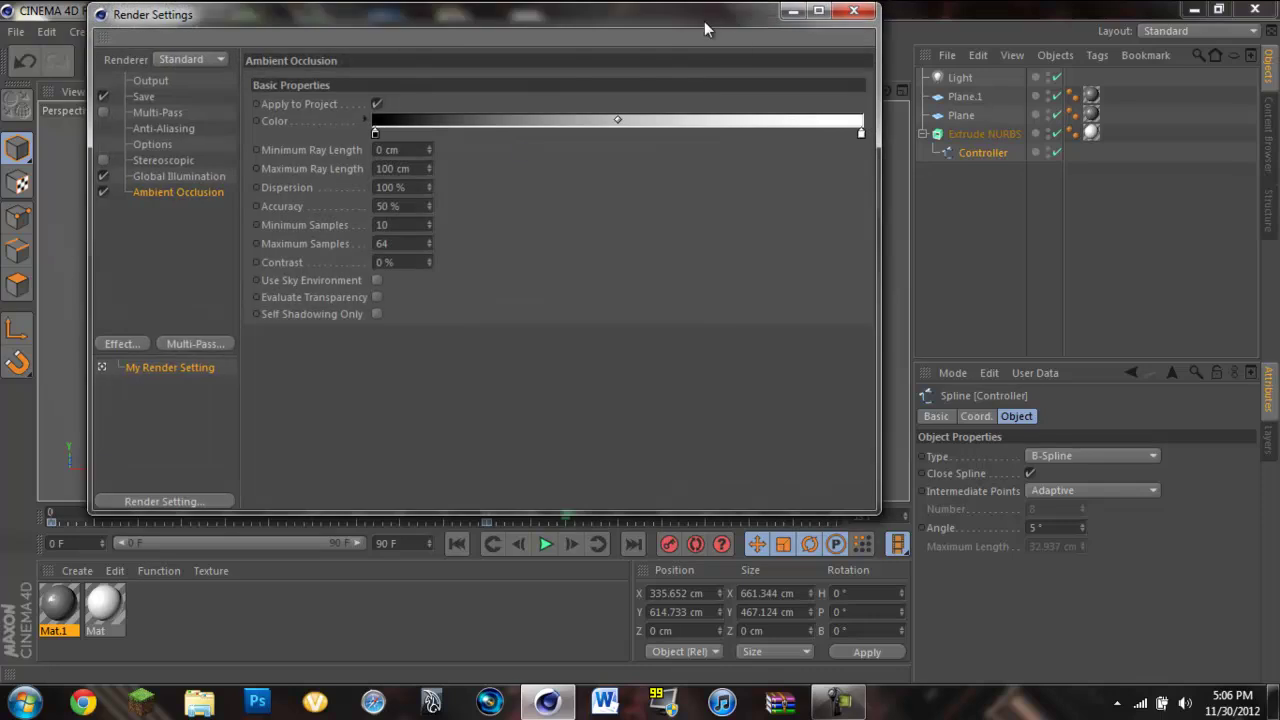
{"action": "left_click_drag", "start_coordinate": [705, 30], "coordinate": [639, 158]}
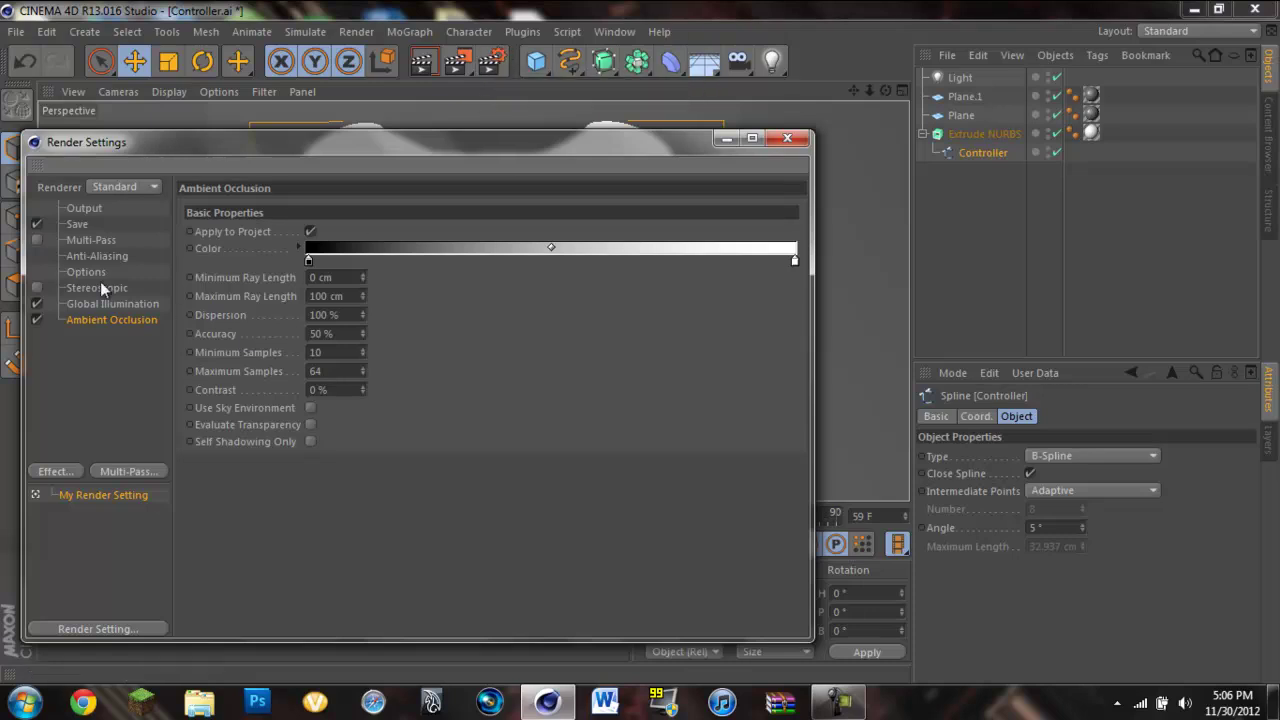
{"action": "left_click", "coordinate": [108, 221]}
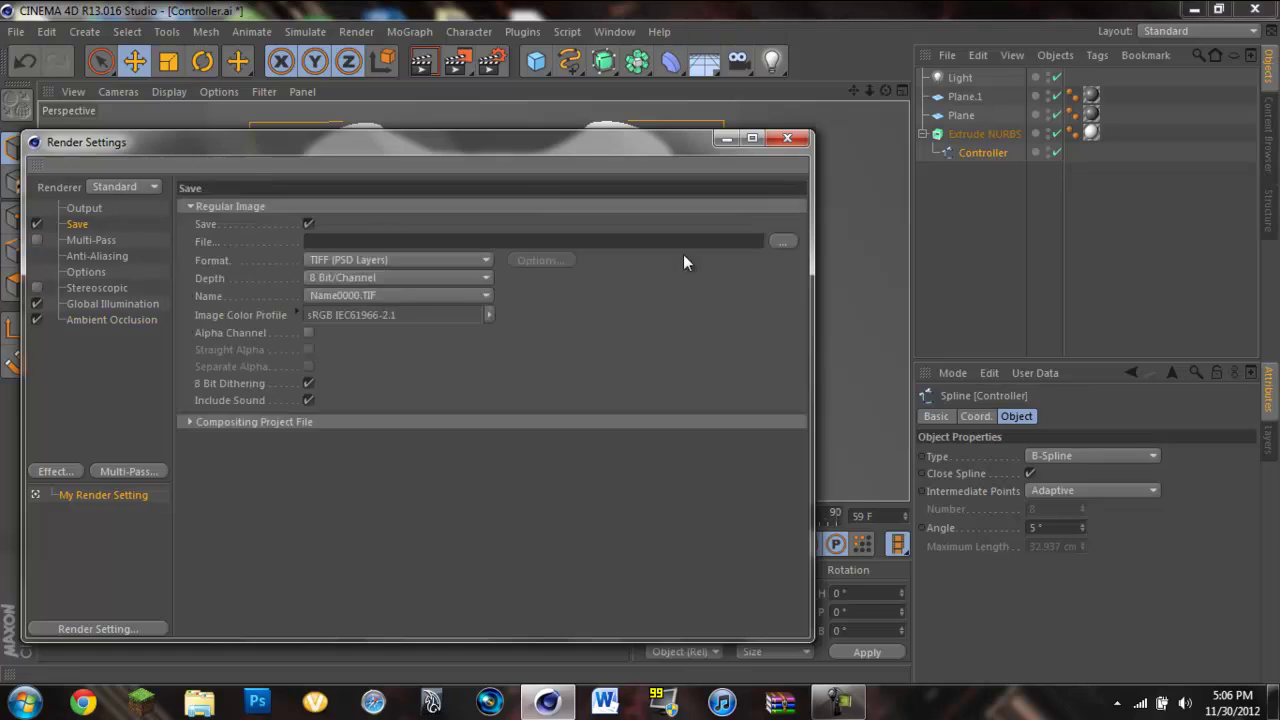
{"action": "left_click", "coordinate": [486, 262]}
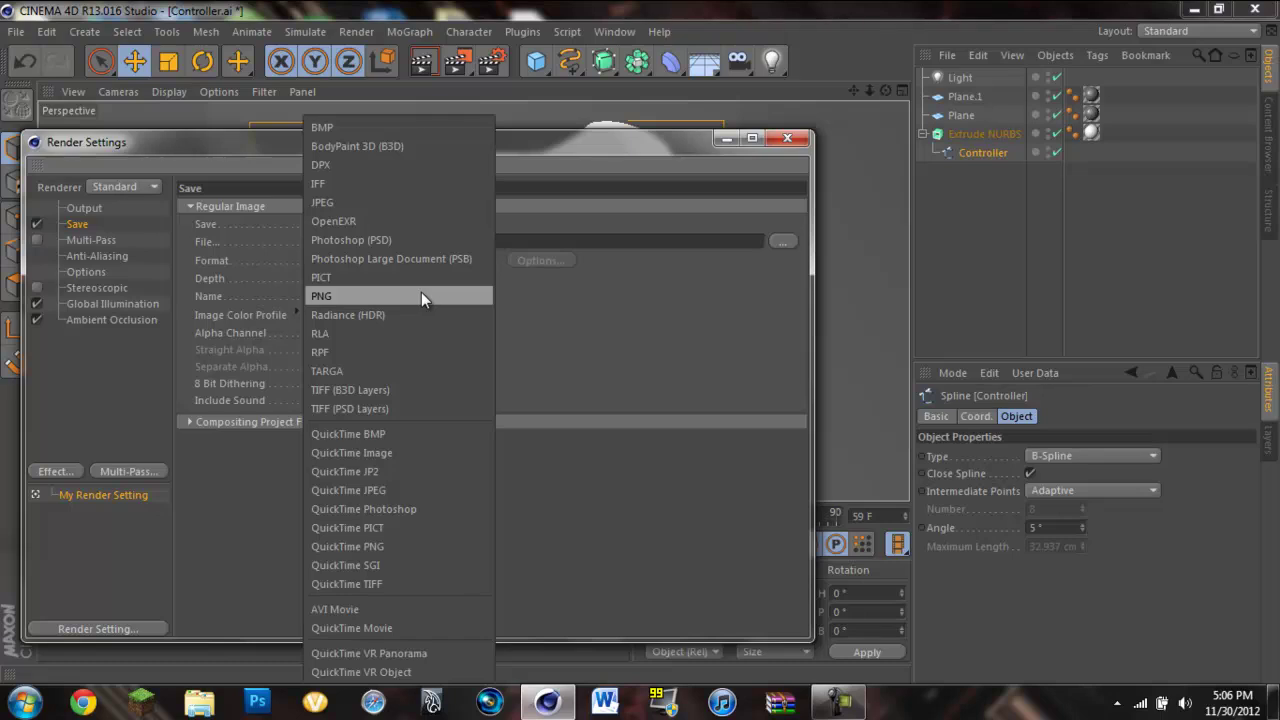
{"action": "left_click", "coordinate": [404, 627]}
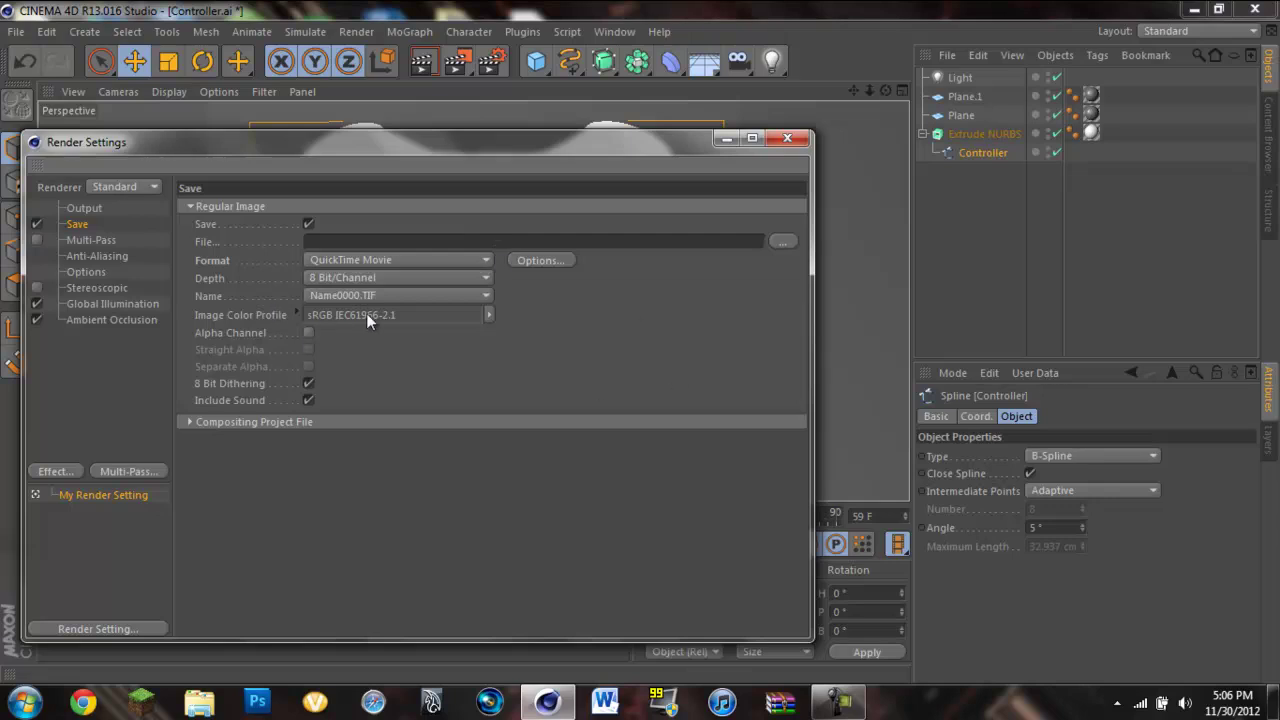
- Set the render output file to 'Logo Tutorial' in the Desktop folder
{"action": "left_click", "coordinate": [777, 243]}
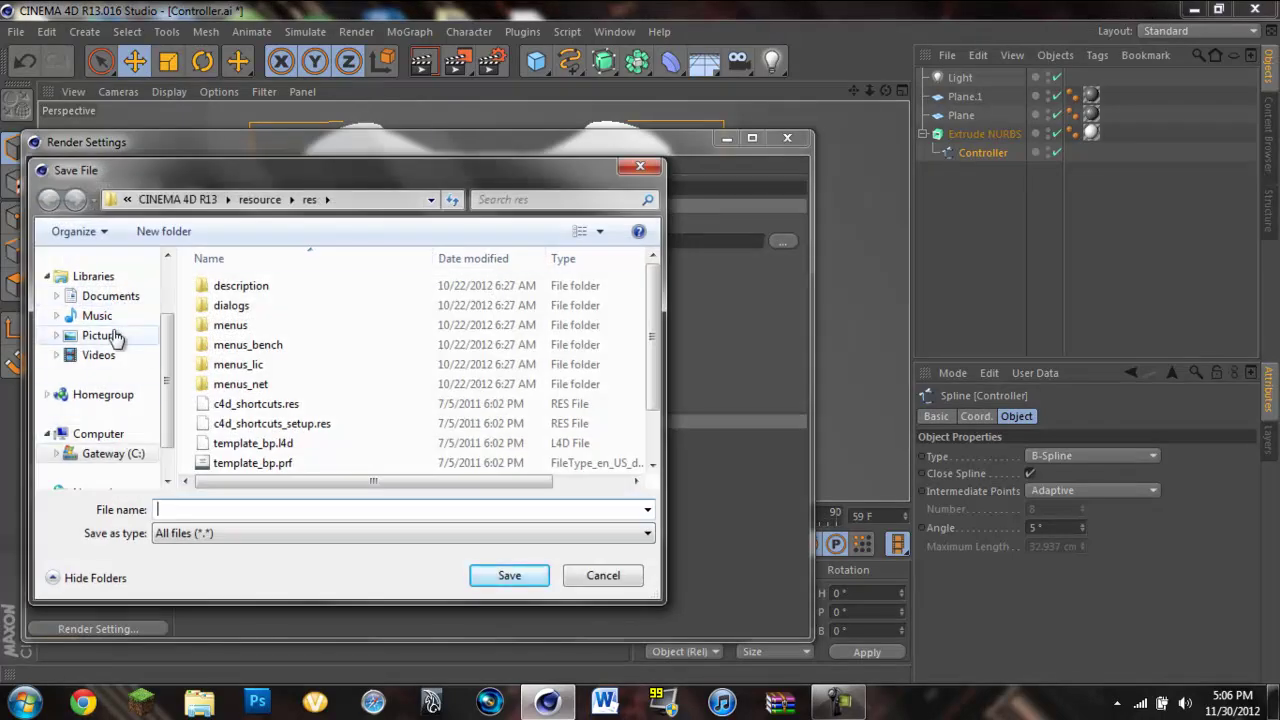
{"action": "scroll", "coordinate": [99, 287], "scroll_direction": "up", "scroll_amount": 2}
{"action": "left_click", "coordinate": [100, 285]}
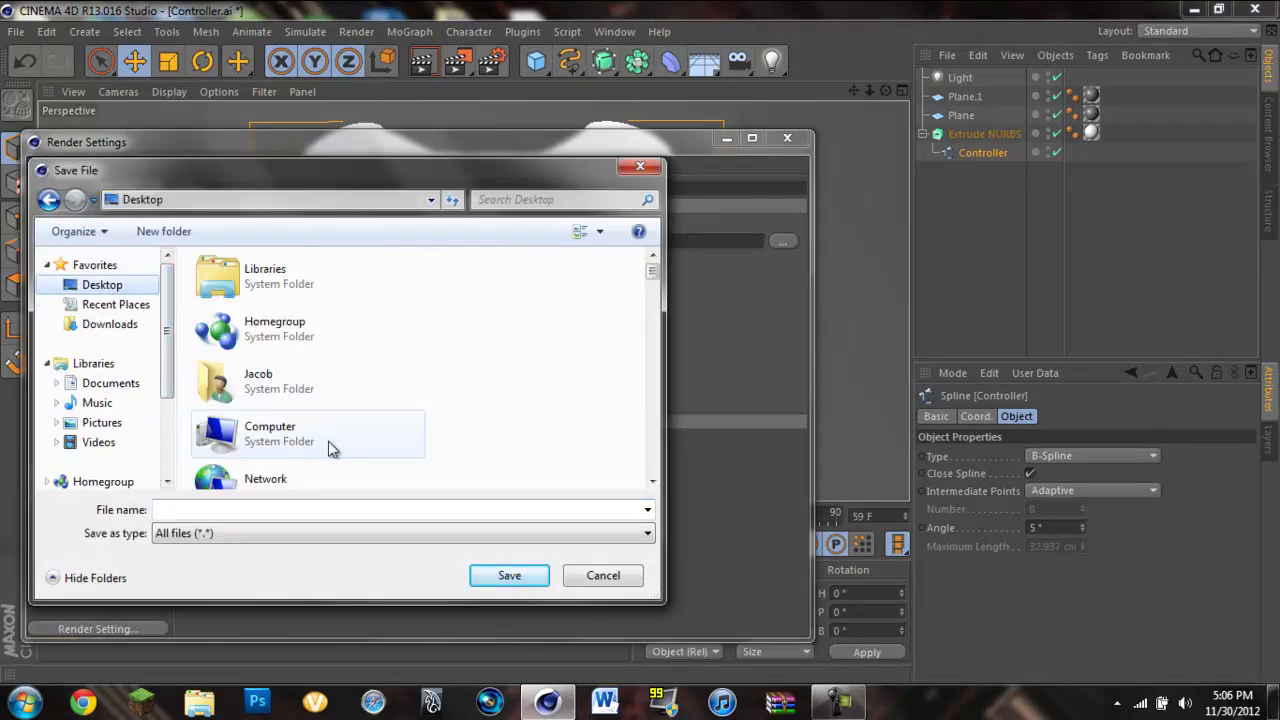
{"action": "left_click", "coordinate": [398, 509]}
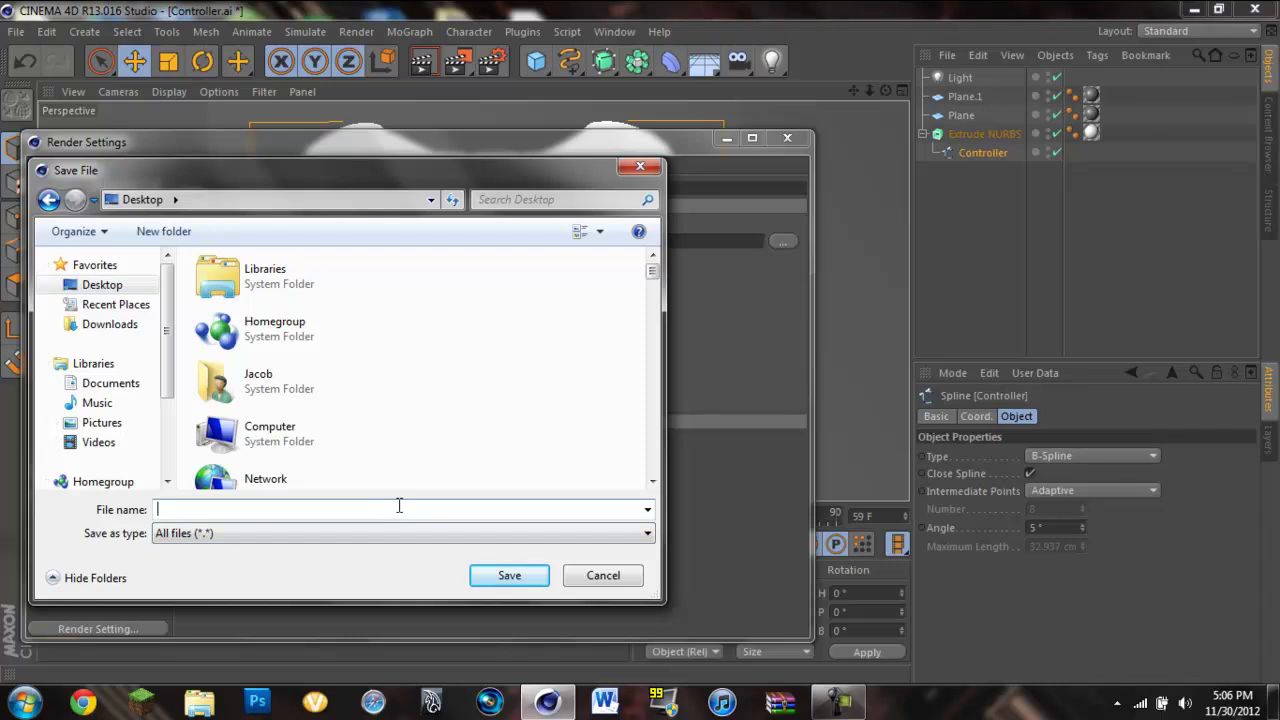
{"action": "type", "text": "Con"}
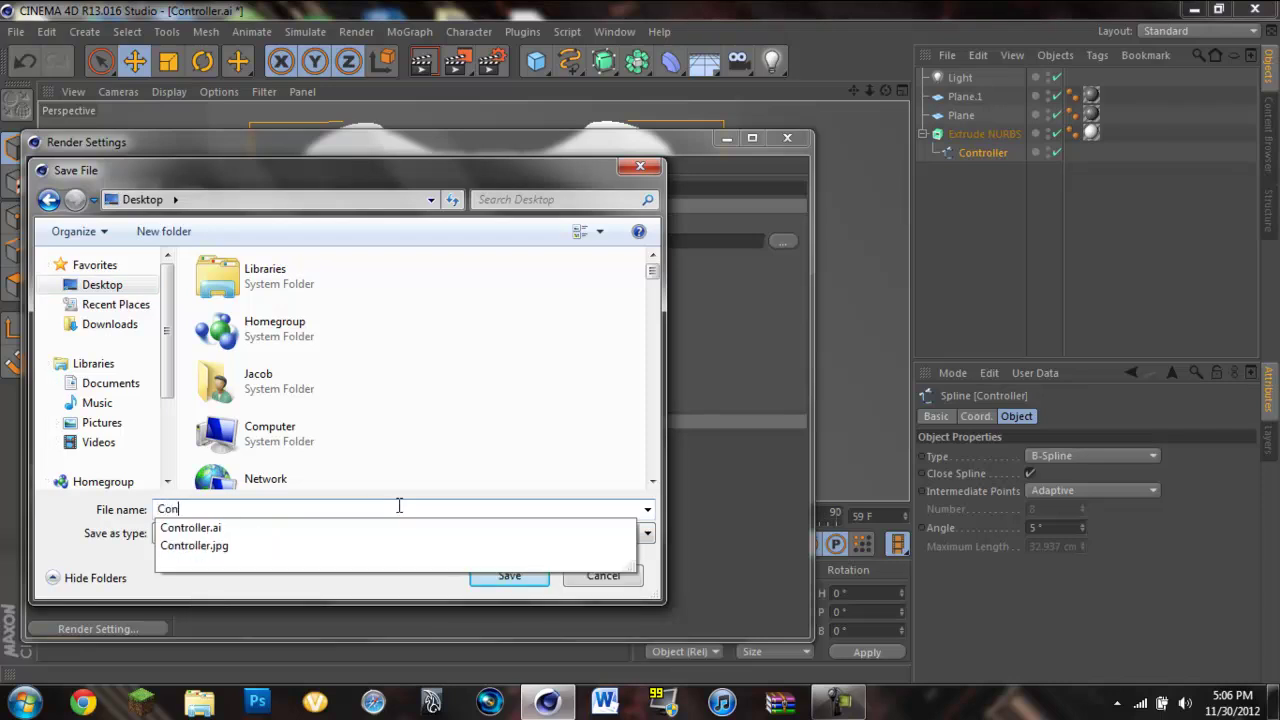
{"action": "type", "text": "troller "}
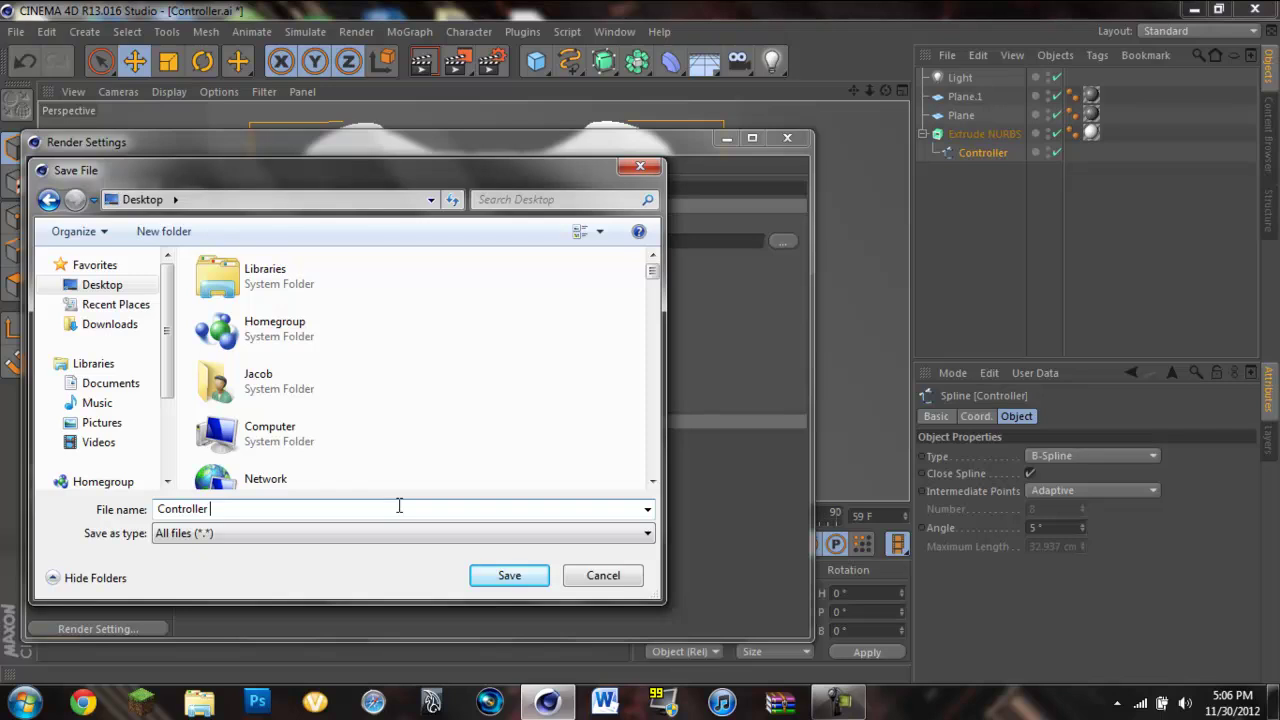
{"action": "type", "text": "Tu"}
{"action": "key", "text": "BackSpace"}
{"action": "key", "text": "BackSpace"}
{"action": "key", "text": "BackSpace"}
{"action": "key", "text": "BackSpace"}
{"action": "key", "text": "BackSpace"}
{"action": "key", "text": "BackSpace"}
{"action": "key", "text": "BackSpace"}
{"action": "key", "text": "BackSpace"}
{"action": "key", "text": "BackSpace"}
{"action": "key", "text": "BackSpace"}
{"action": "key", "text": "BackSpace"}
{"action": "key", "text": "BackSpace"}
{"action": "key", "text": "BackSpace"}
{"action": "type", "text": "Logo Tutor"}
{"action": "left_click", "coordinate": [508, 575]}
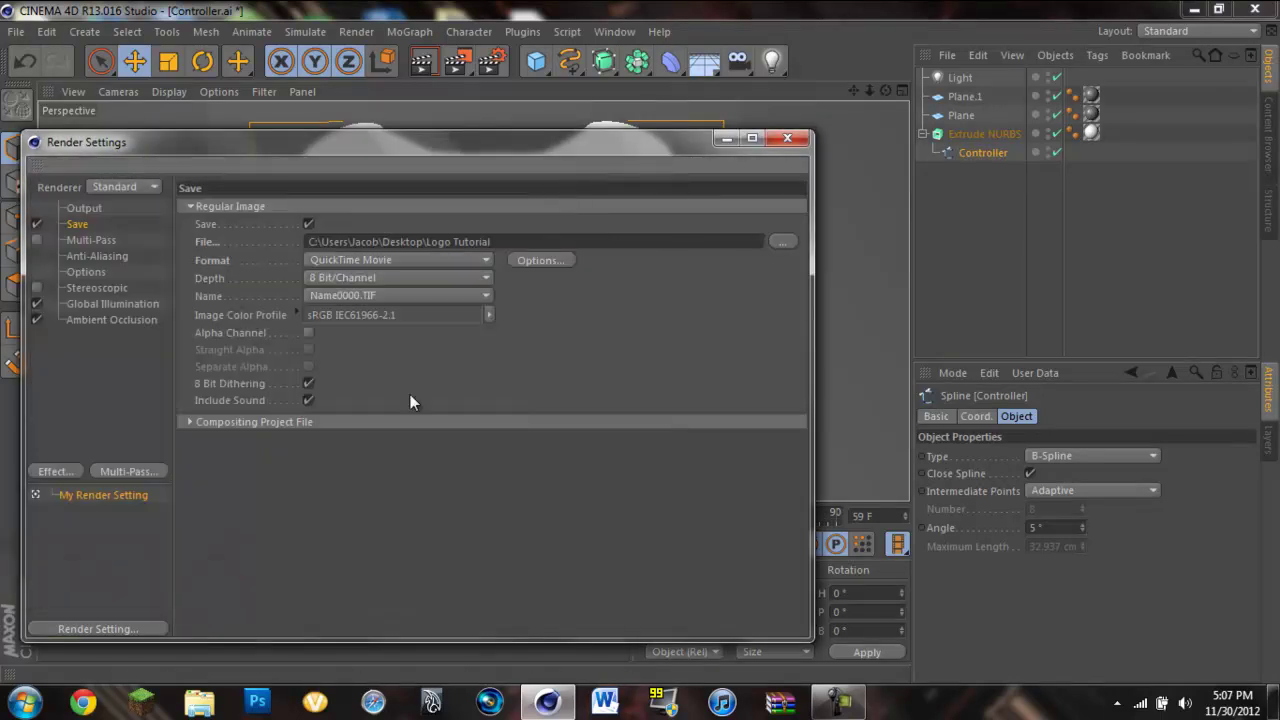
- Set the output resolution to 1270 x 720 pixels
{"action": "left_click_drag", "start_coordinate": [515, 147], "coordinate": [574, 96]}
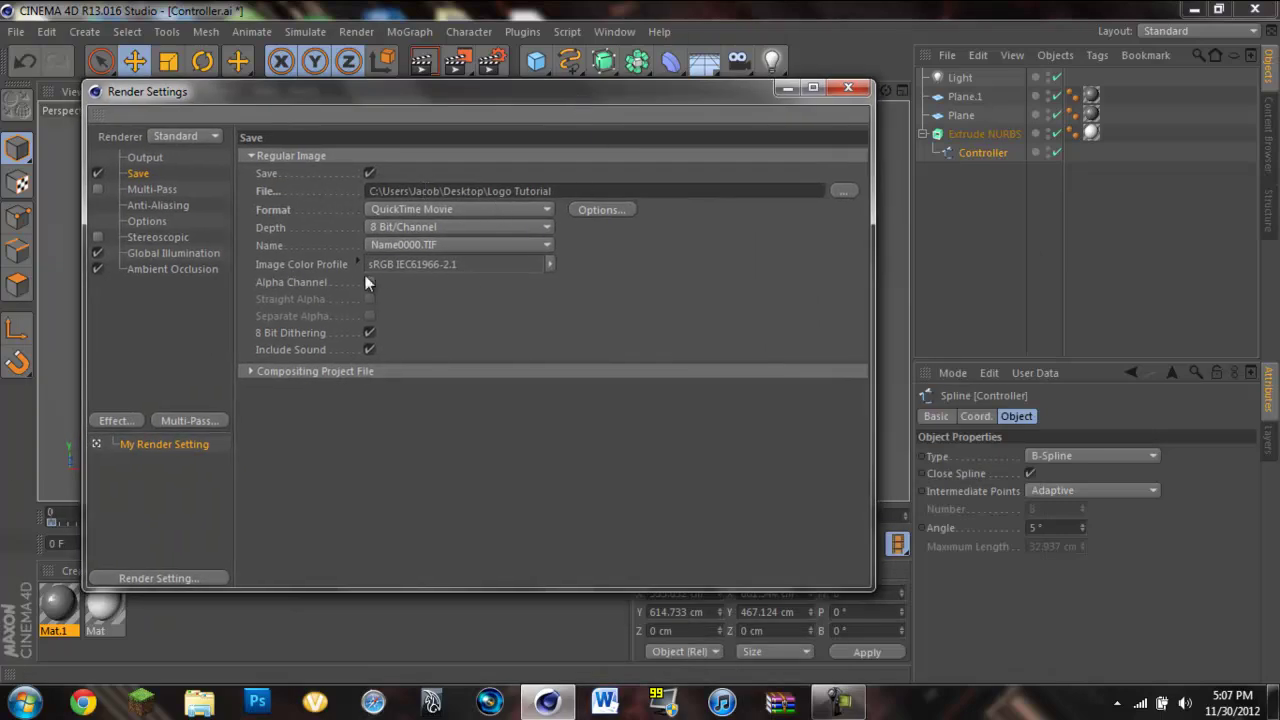
{"action": "left_click", "coordinate": [182, 157]}
{"action": "double_click", "coordinate": [369, 176]}
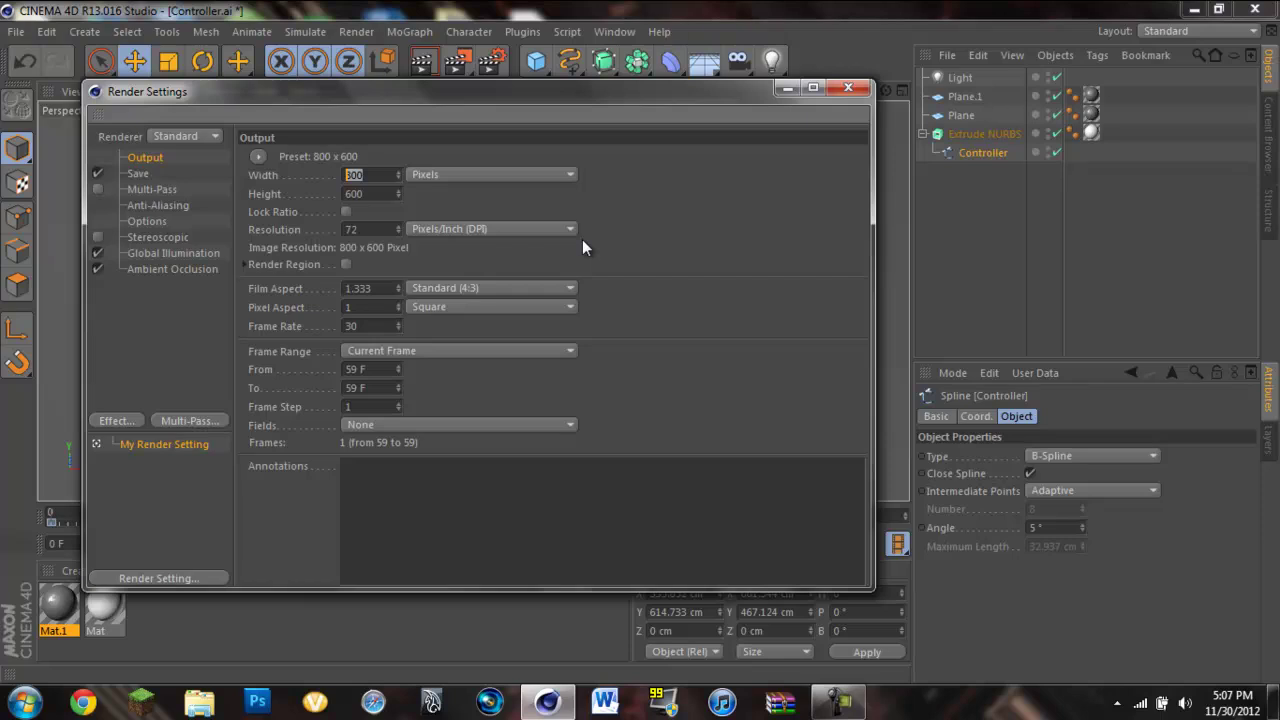
{"action": "type", "text": "1270"}
{"action": "key", "text": "Tab"}
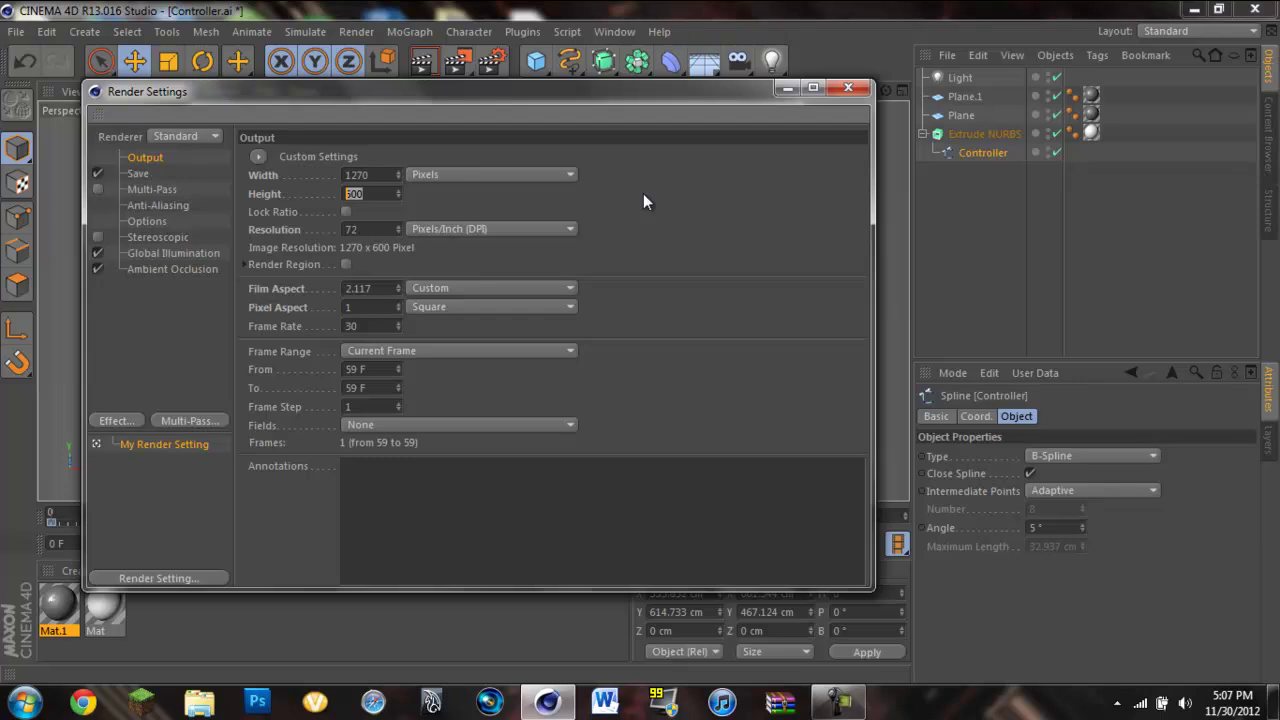
{"action": "type", "text": "720"}
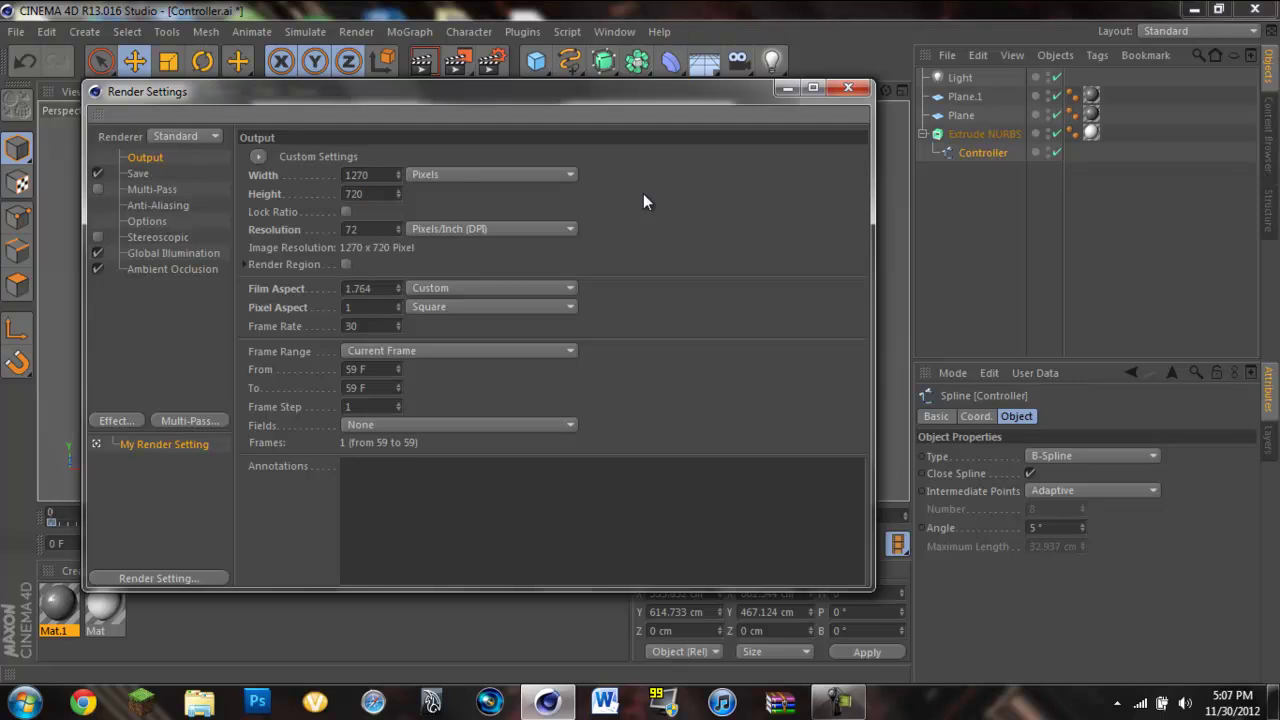
{"action": "left_click_drag", "start_coordinate": [744, 97], "coordinate": [749, 415]}
{"action": "scroll", "coordinate": [641, 351], "scroll_direction": "down", "scroll_amount": 2}
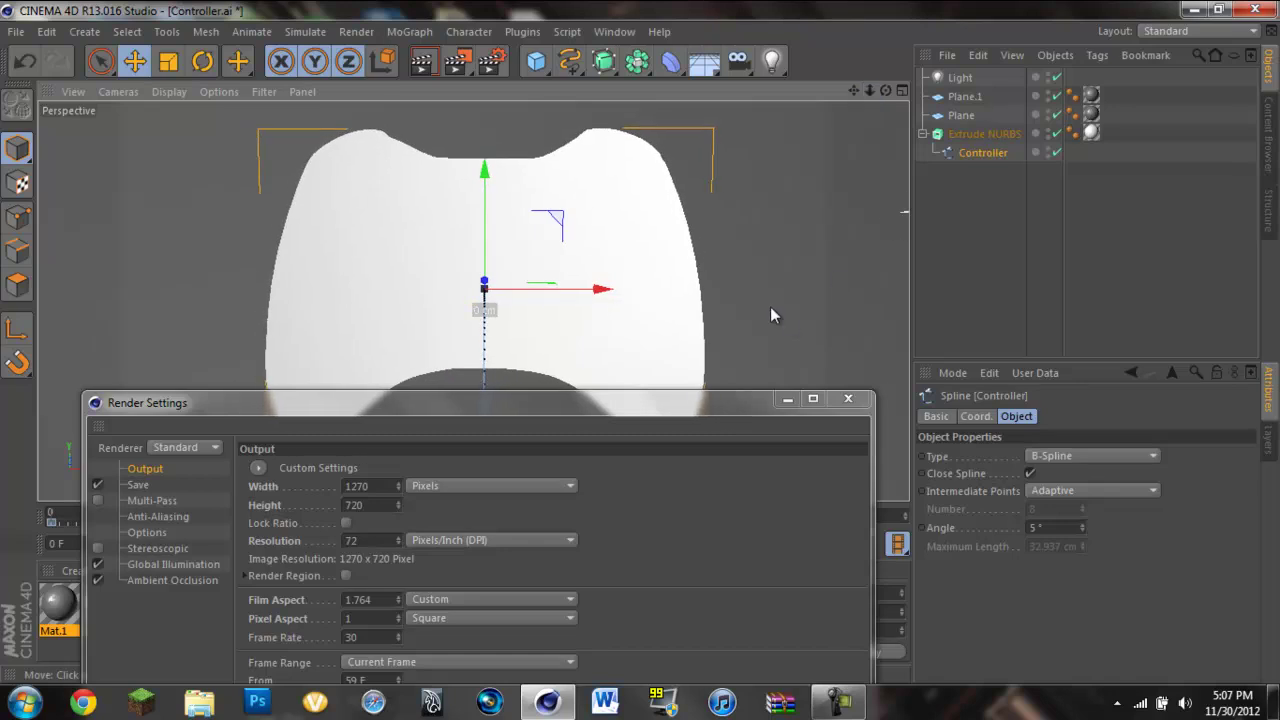
{"action": "left_click_drag", "start_coordinate": [690, 403], "coordinate": [703, 60]}
{"action": "left_click", "coordinate": [773, 257]}
- Set Frame Range to All Frames (0–90) and switch off Global Illumination
{"action": "left_click", "coordinate": [528, 318]}
{"action": "left_click", "coordinate": [557, 316]}
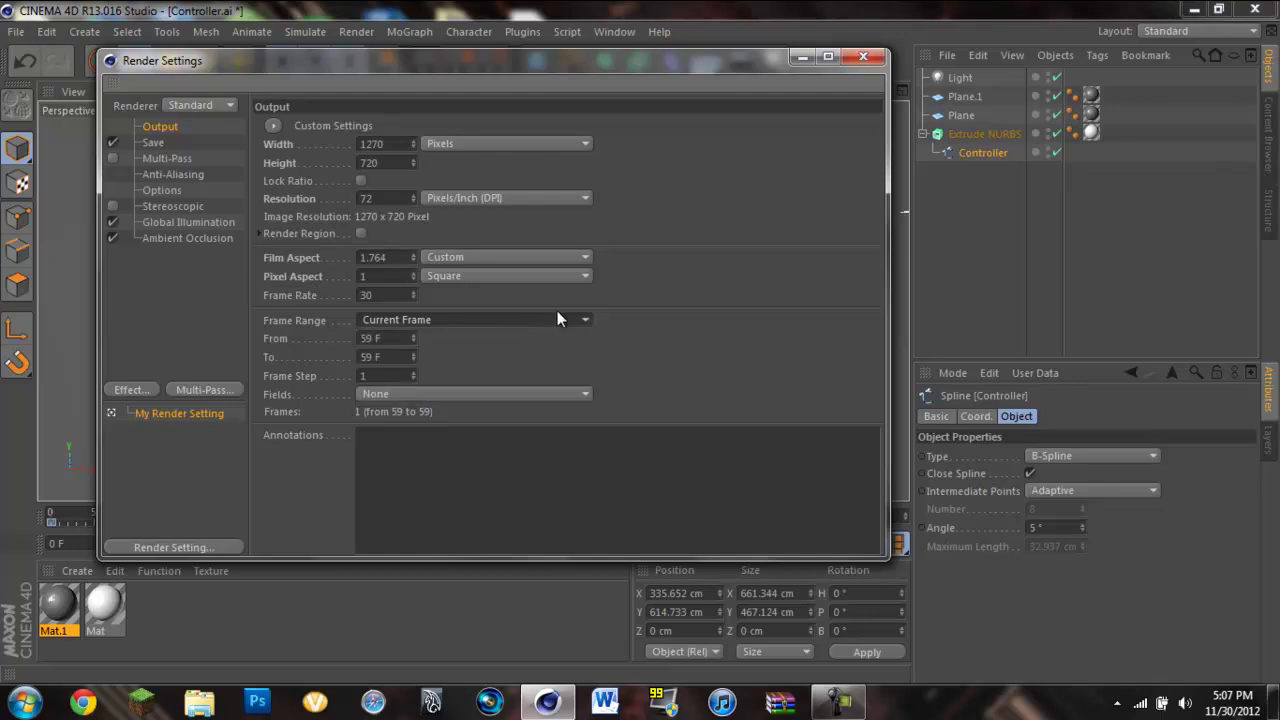
{"action": "left_click", "coordinate": [491, 320]}
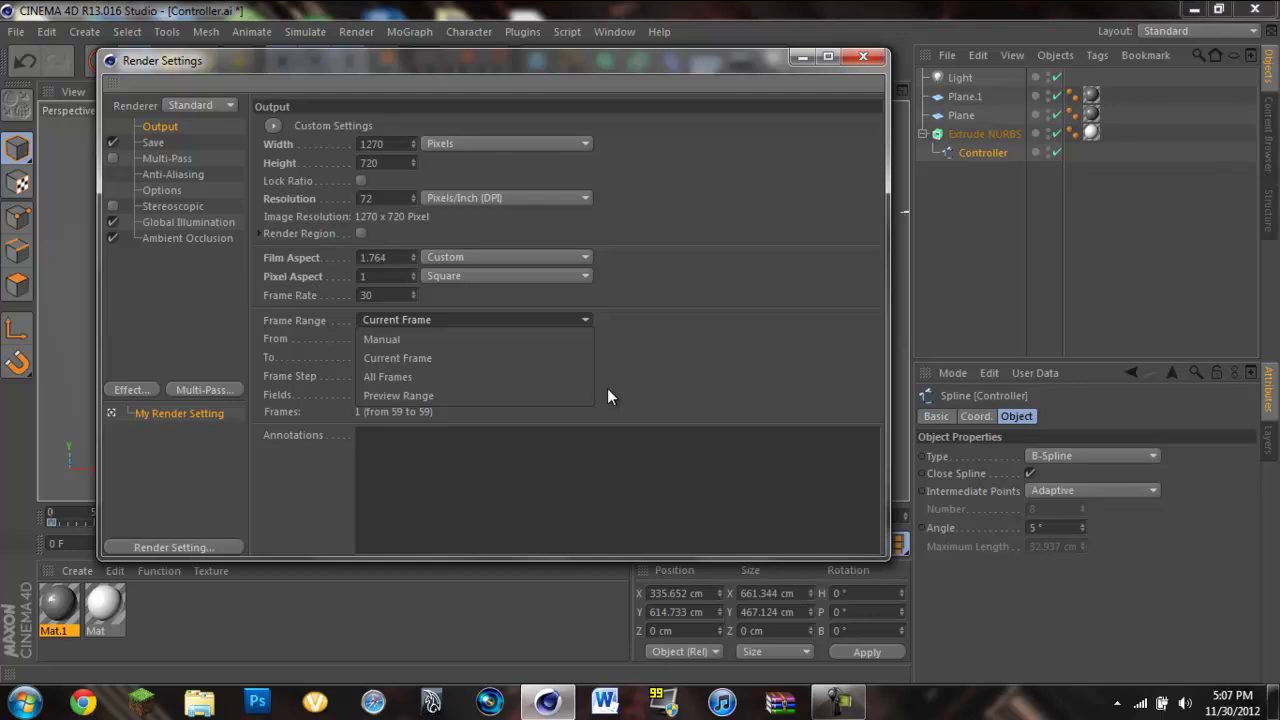
{"action": "left_click", "coordinate": [566, 376]}
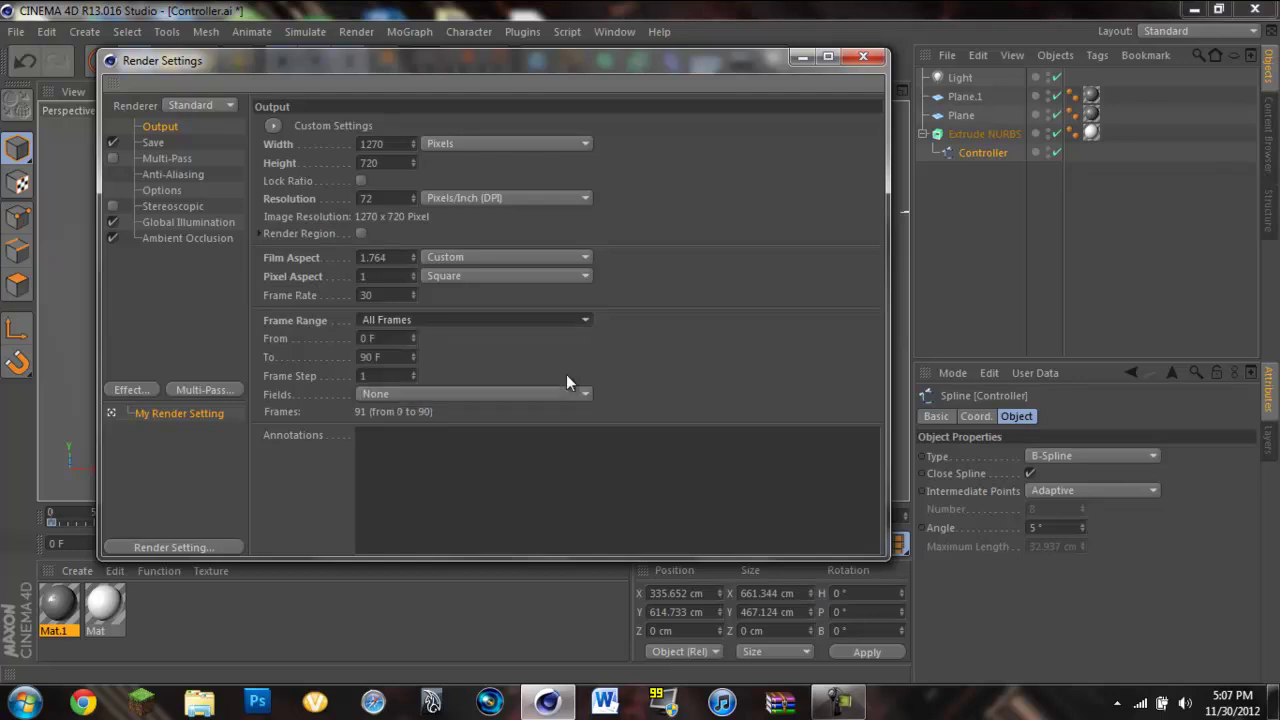
{"action": "left_click", "coordinate": [407, 322]}
{"action": "left_click", "coordinate": [407, 319]}
{"action": "left_click", "coordinate": [113, 222]}
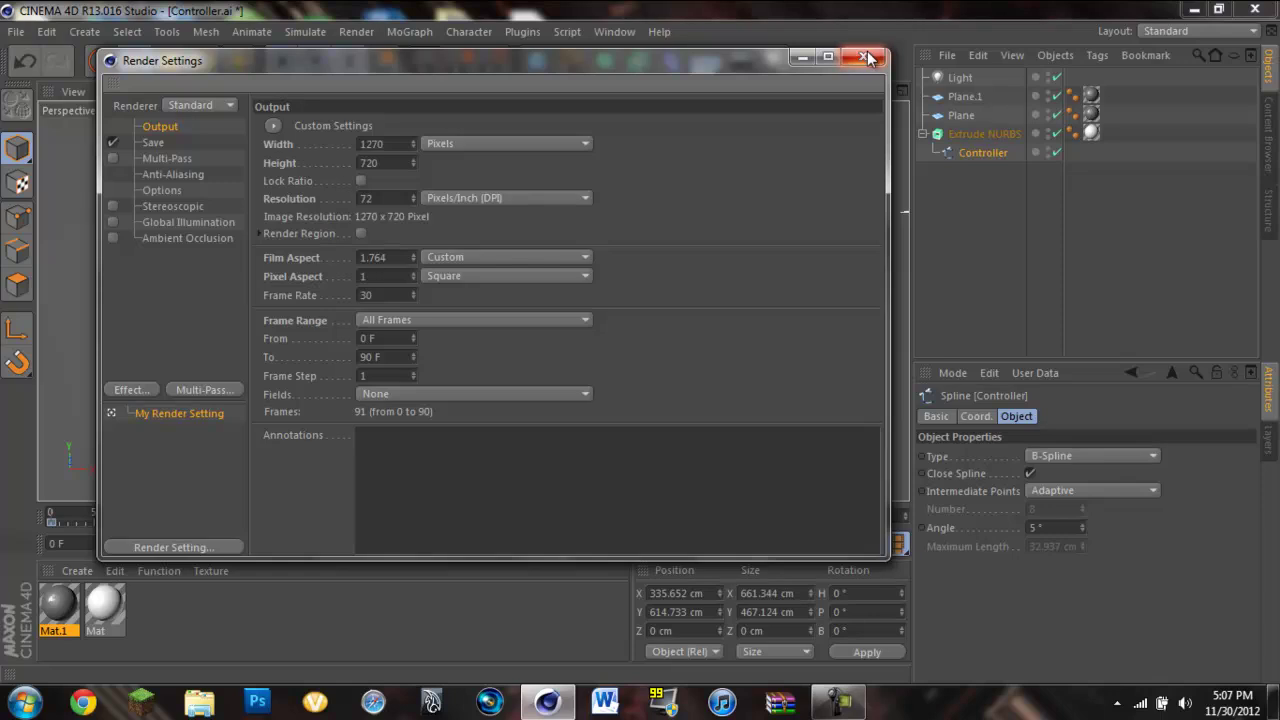
- Turn off Ambient Occlusion, close Render Settings and delete the Light object
{"action": "left_click", "coordinate": [215, 236]}
{"action": "left_click", "coordinate": [220, 222]}
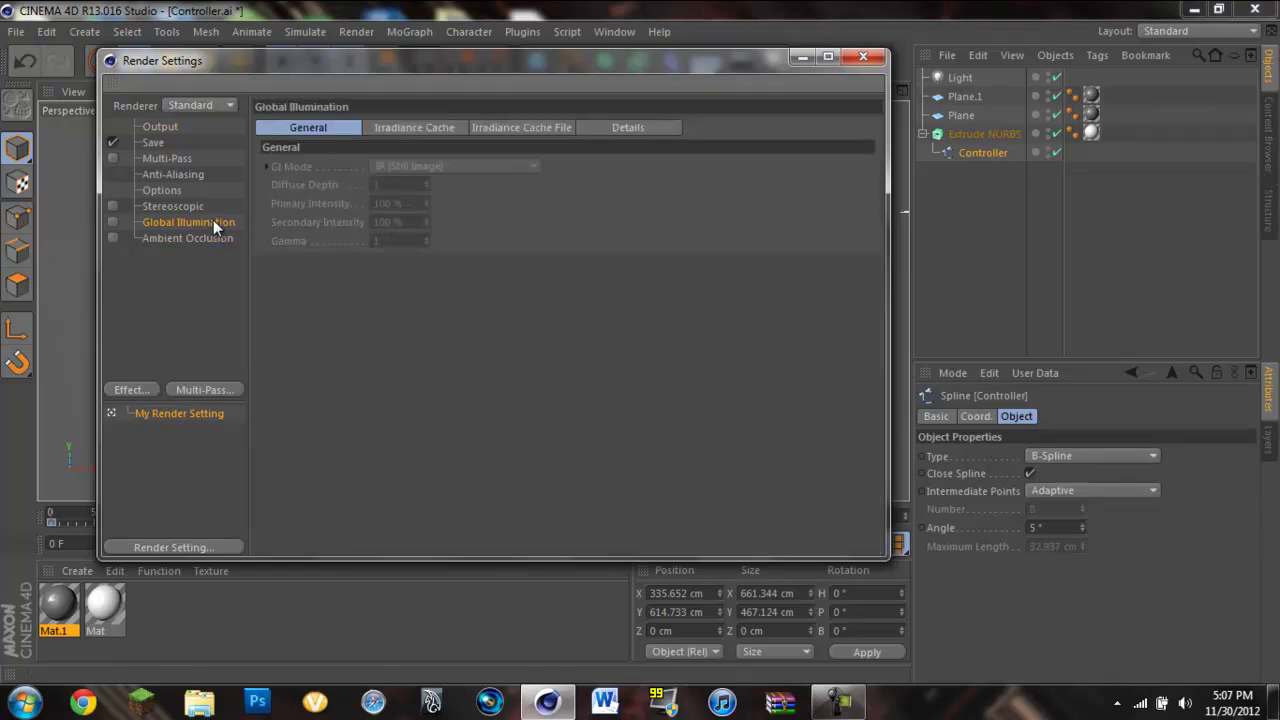
{"action": "left_click", "coordinate": [863, 56]}
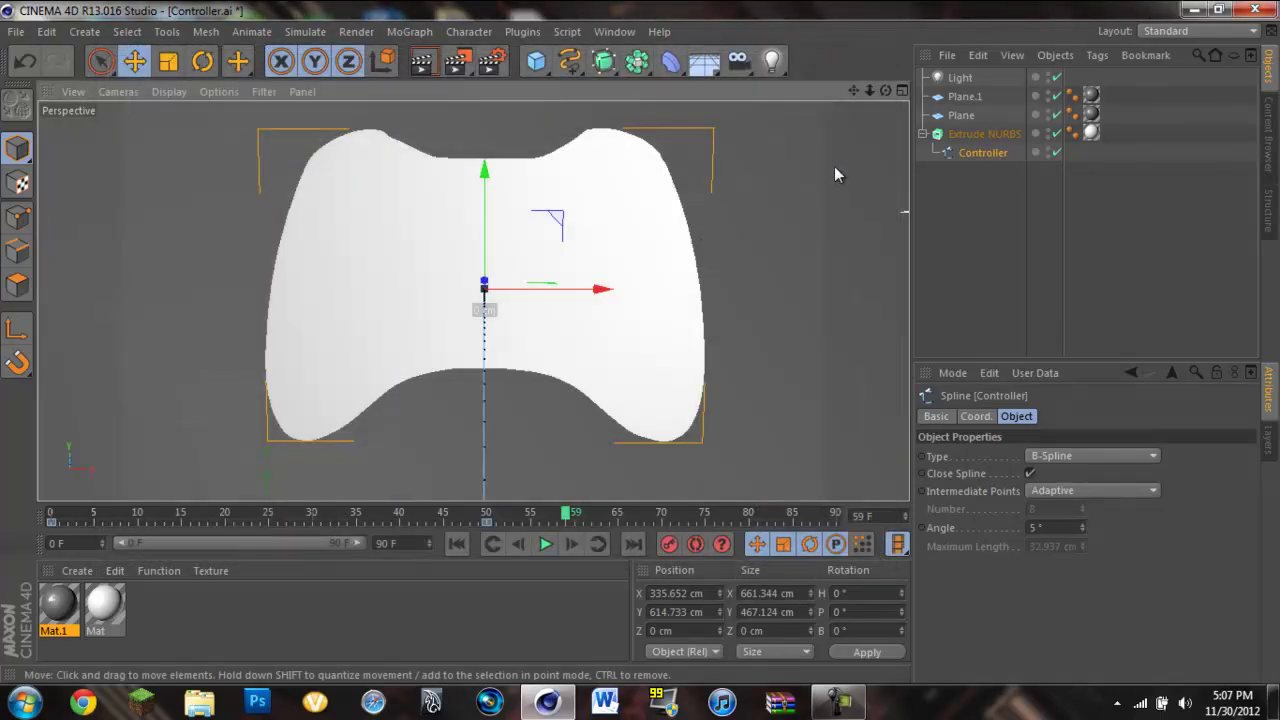
{"action": "left_click", "coordinate": [960, 77]}
{"action": "key", "text": "Delete"}
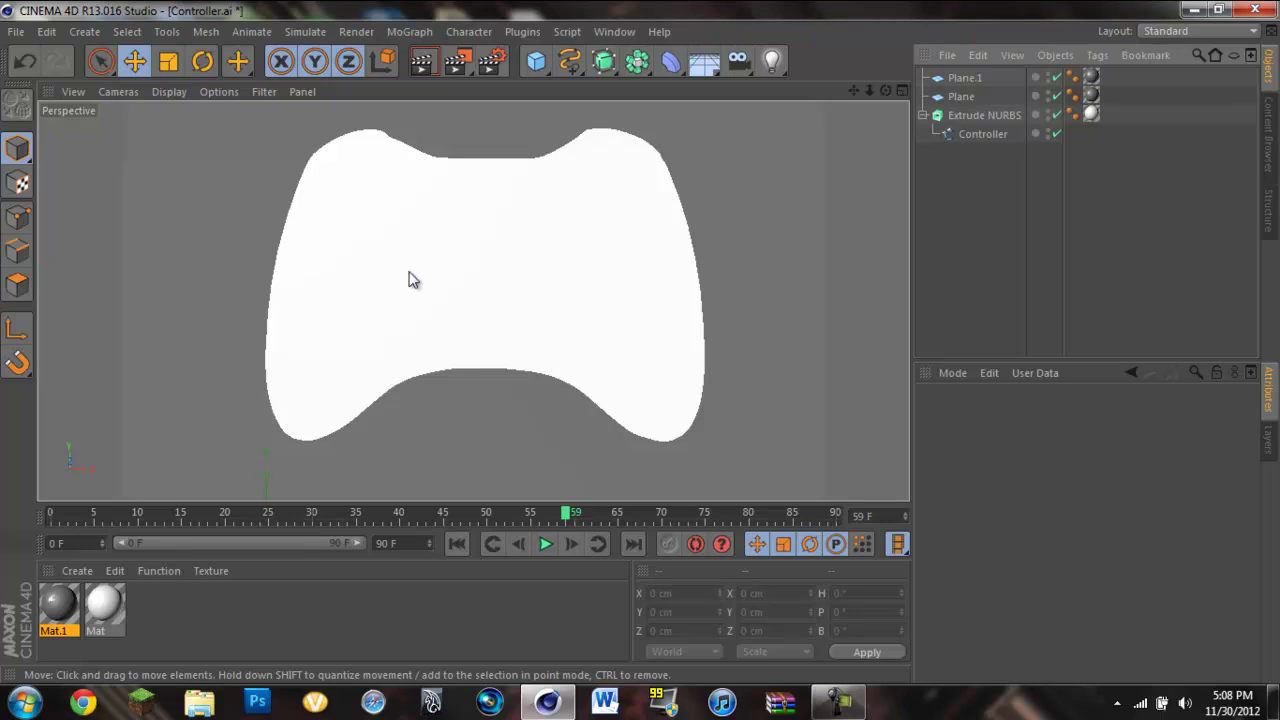
- Render all frames to the Logo Tutorial movie, viewing at 159%, then close the Picture Viewer
{"action": "left_click", "coordinate": [462, 60]}
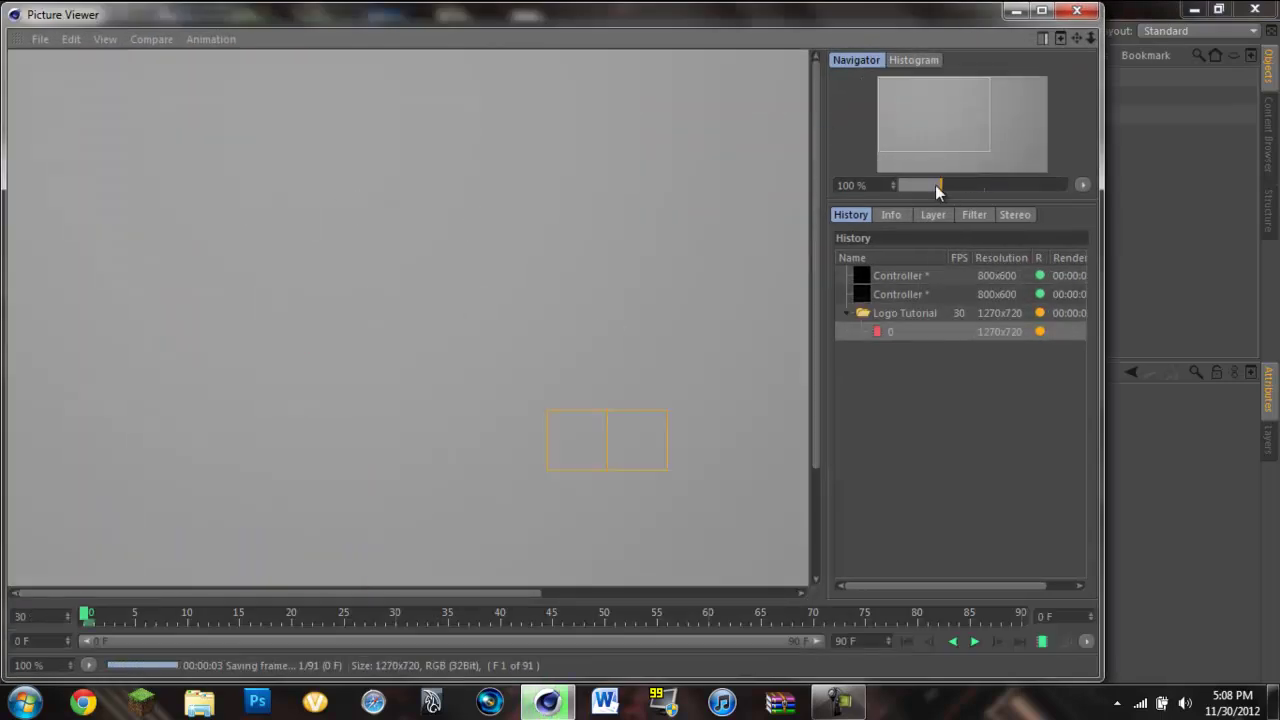
{"action": "left_click_drag", "start_coordinate": [941, 184], "coordinate": [929, 207]}
{"action": "left_click", "coordinate": [838, 700]}
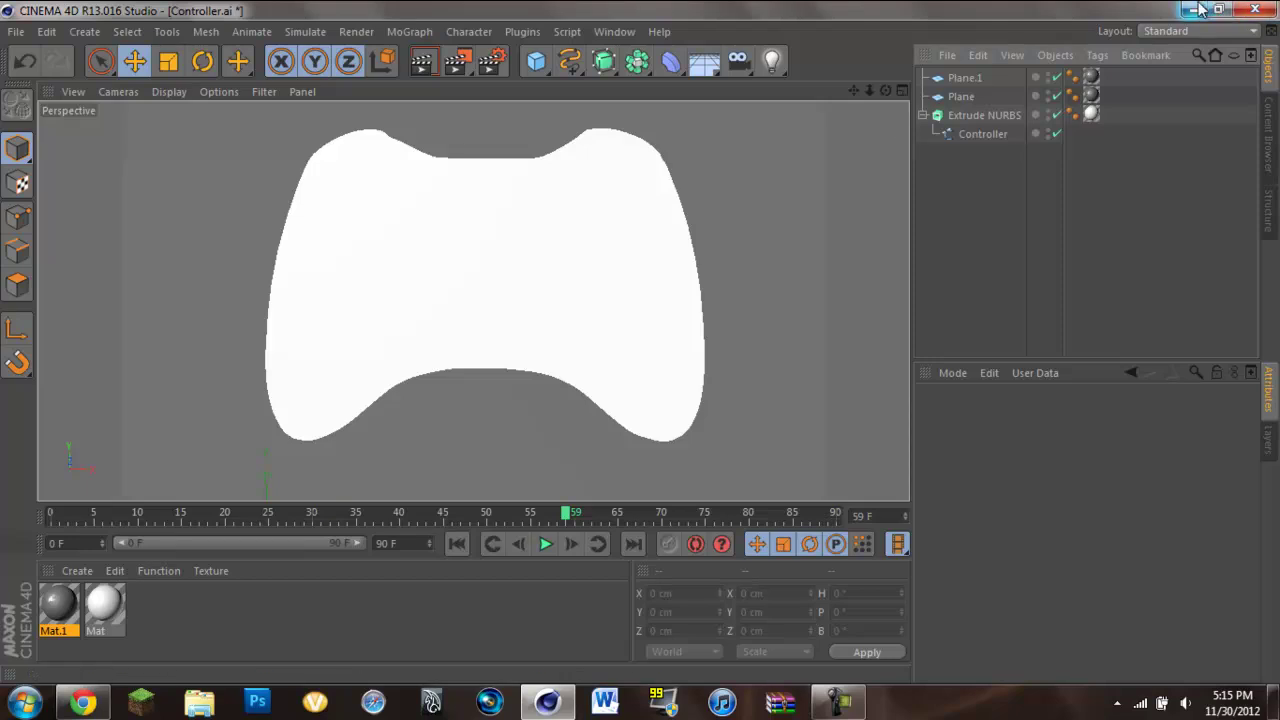
- Set the scene end frame to 80 F, extend the timeline range to 80, and minimise Cinema 4D
{"action": "double_click", "coordinate": [385, 543]}
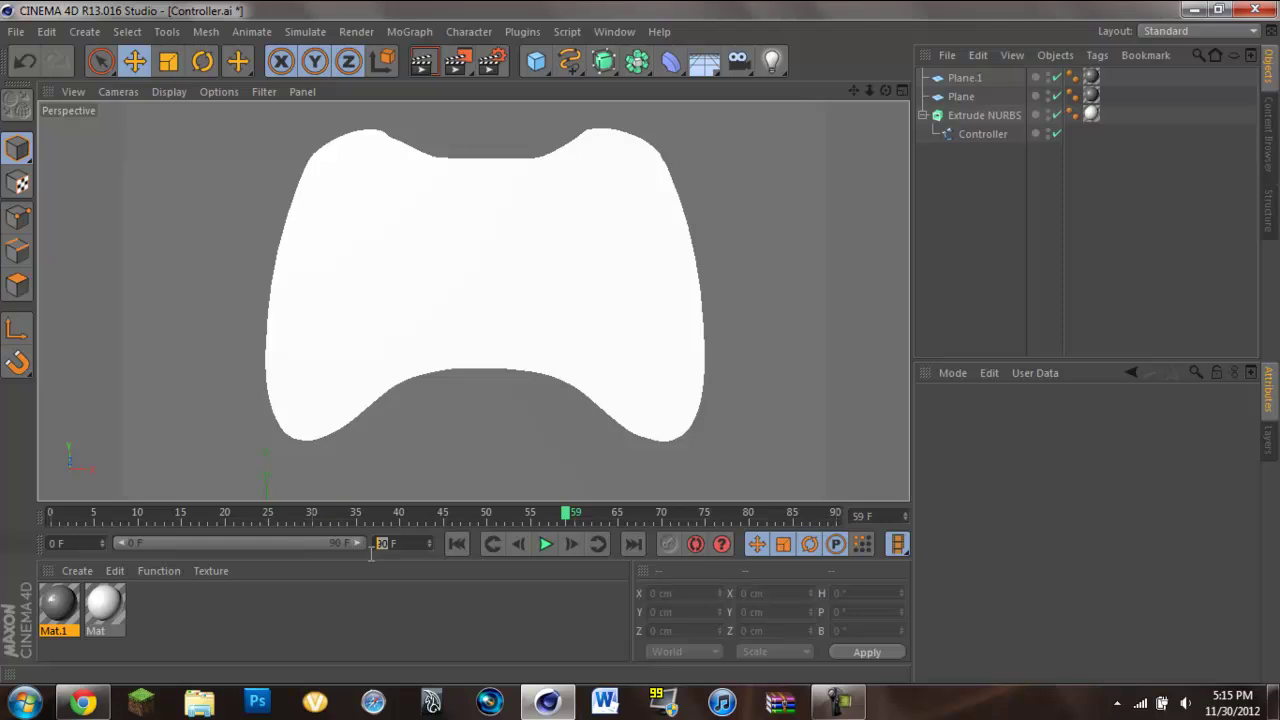
{"action": "type", "text": "30"}
{"action": "key", "text": "Return"}
{"action": "type", "text": "60"}
{"action": "key", "text": "Return"}
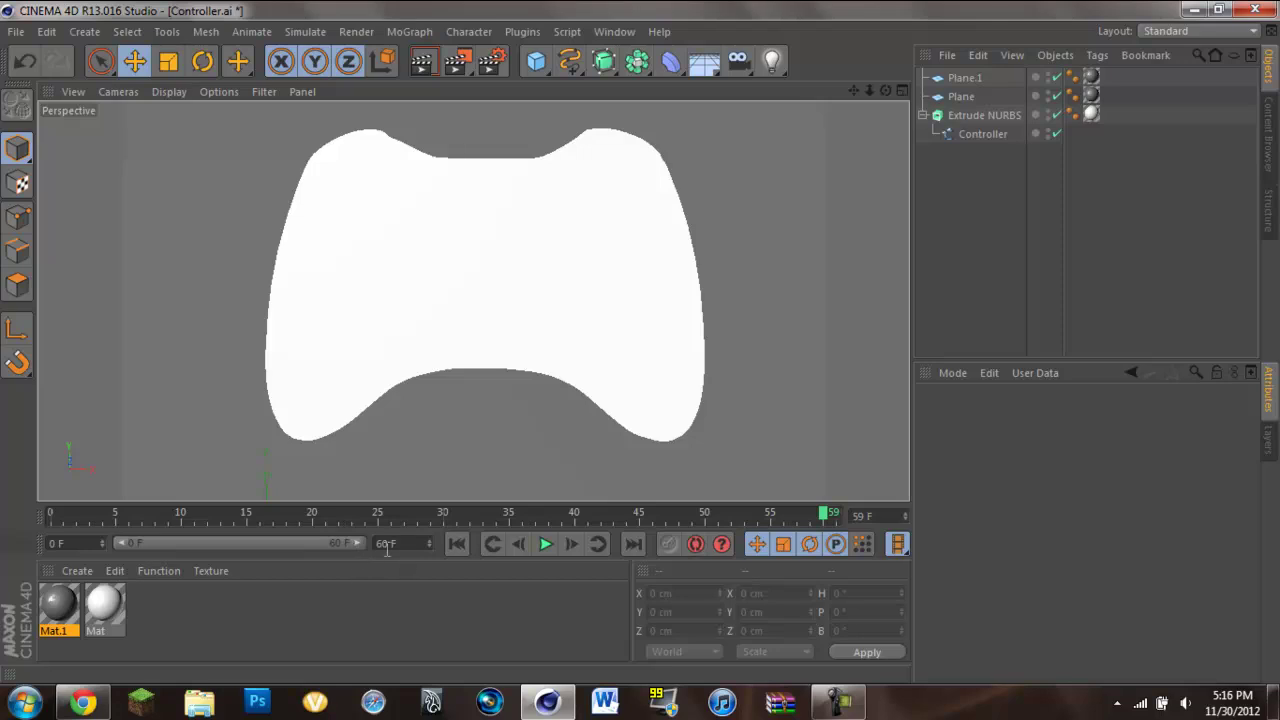
{"action": "double_click", "coordinate": [386, 543]}
{"action": "type", "text": "80"}
{"action": "key", "text": "Return"}
{"action": "left_click_drag", "start_coordinate": [305, 544], "coordinate": [358, 544]}
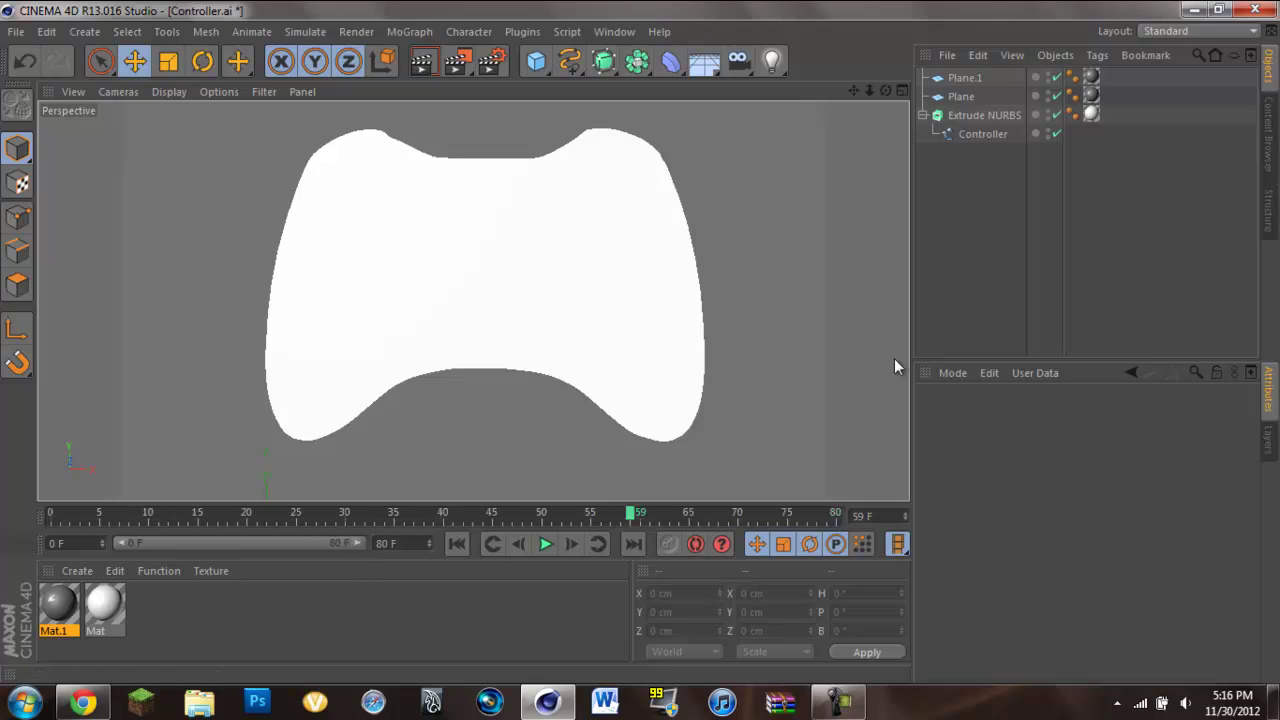
{"action": "left_click", "coordinate": [1198, 9]}
{"action": "left_click", "coordinate": [1208, 9]}
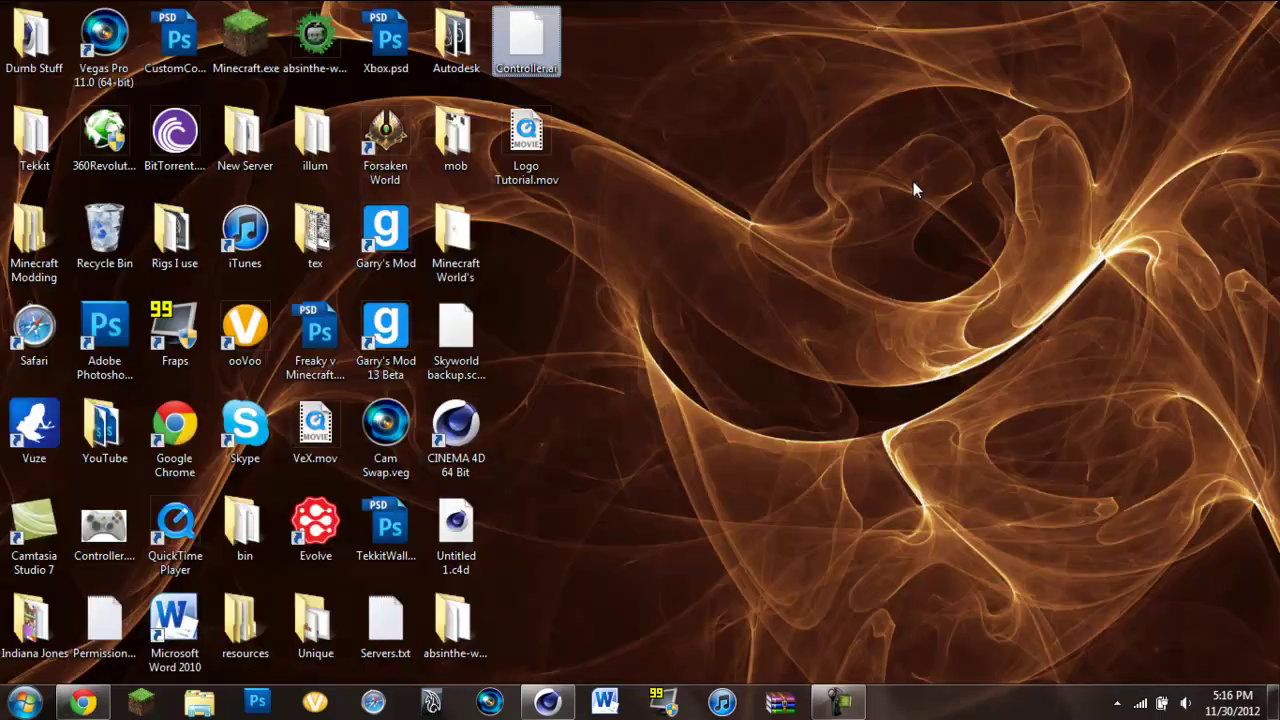
{"action": "left_click_drag", "start_coordinate": [1209, 33], "coordinate": [698, 573]}
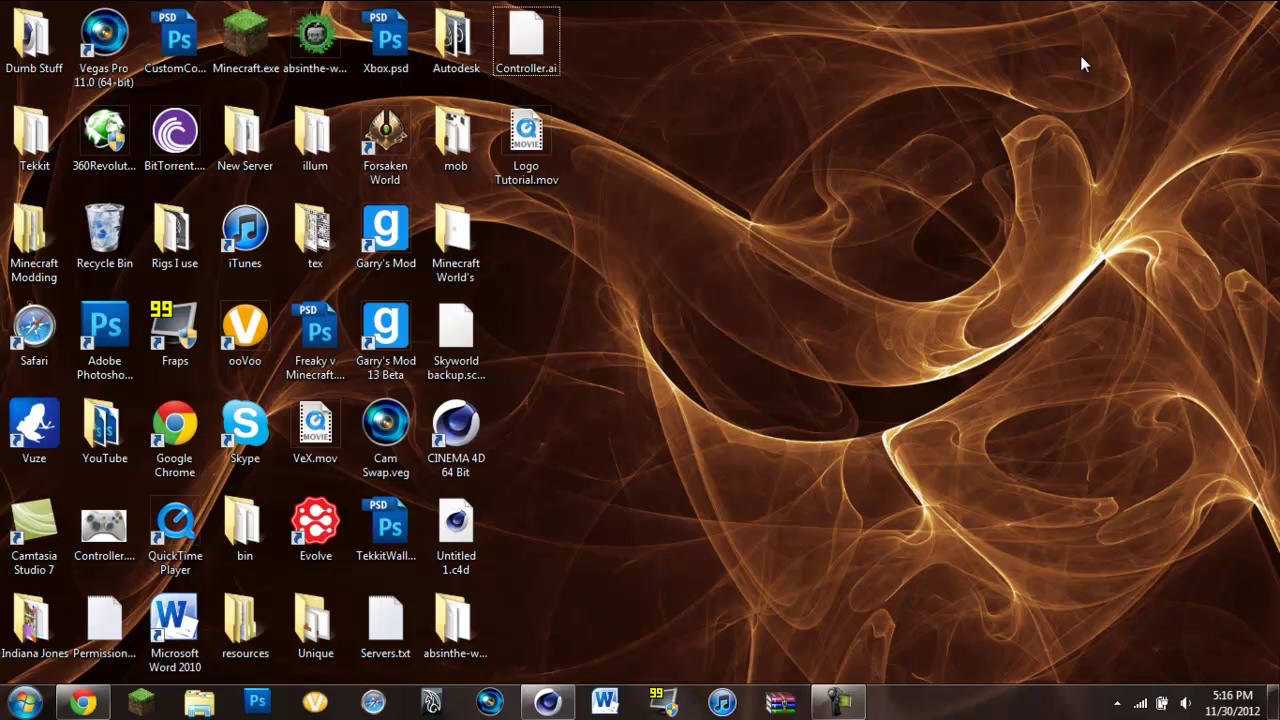
{"action": "double_click", "coordinate": [521, 145]}
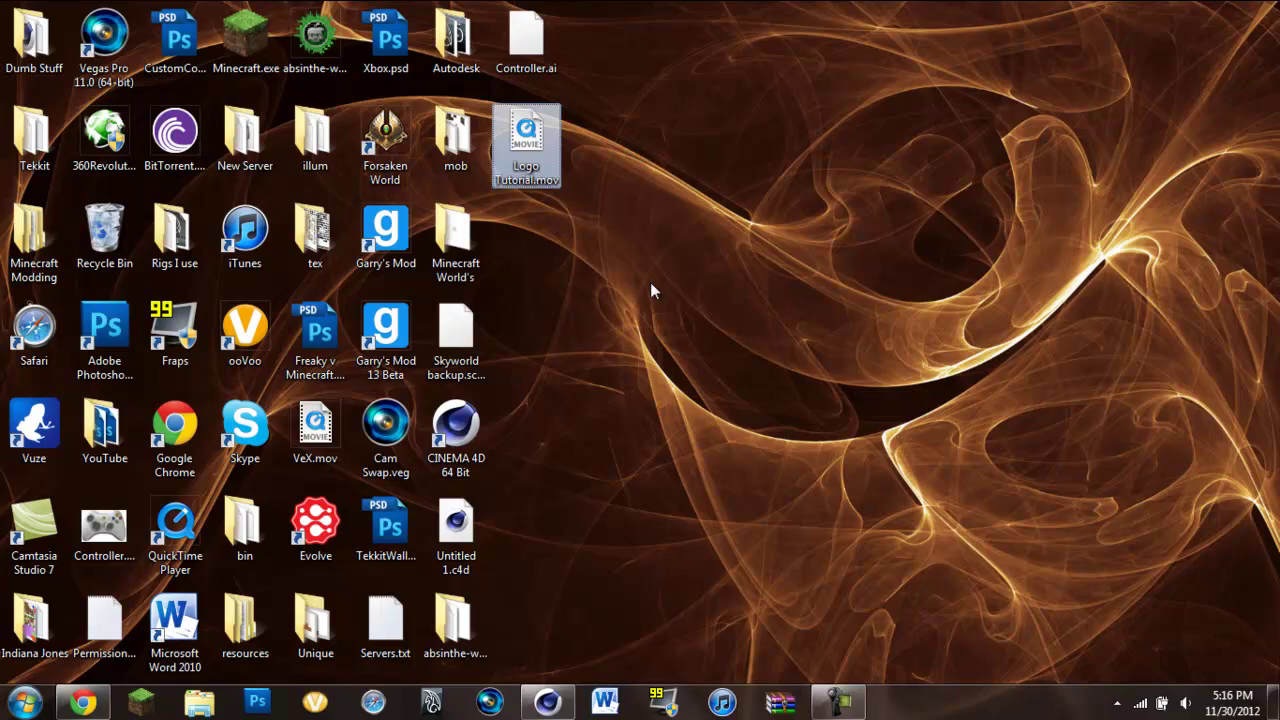
{"action": "left_click", "coordinate": [627, 210]}
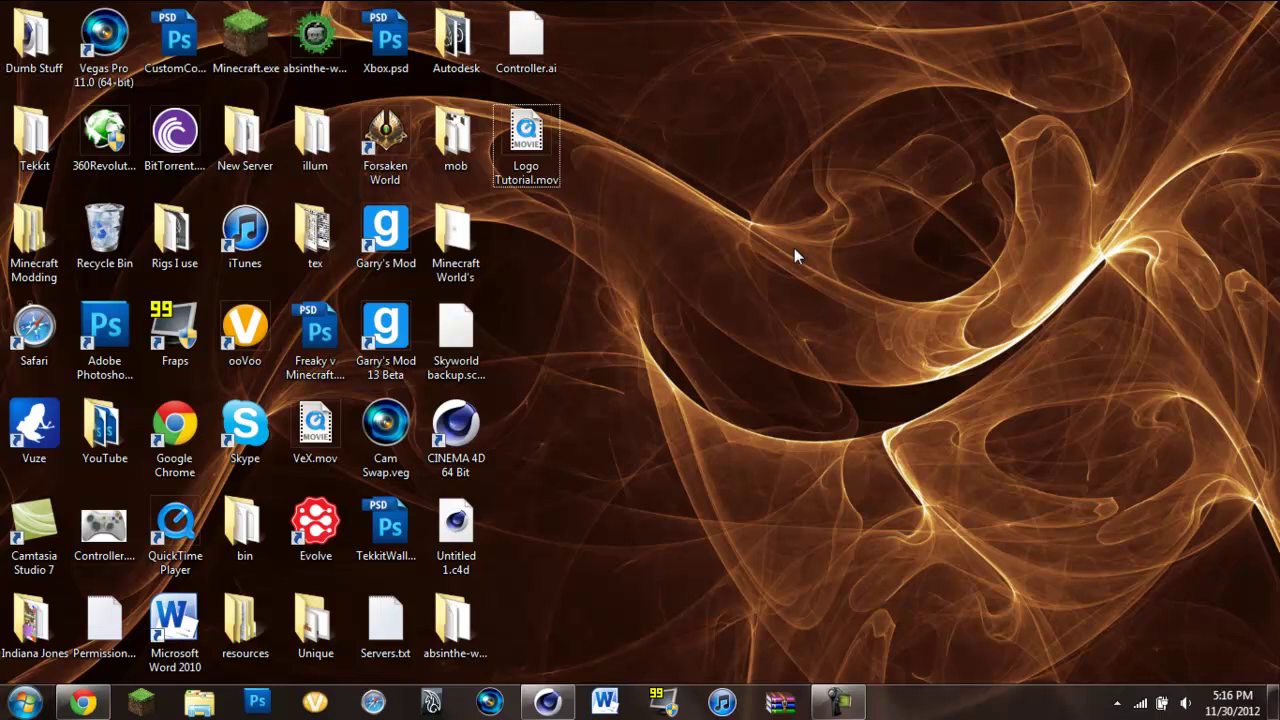
{"action": "key", "text": "Return"}
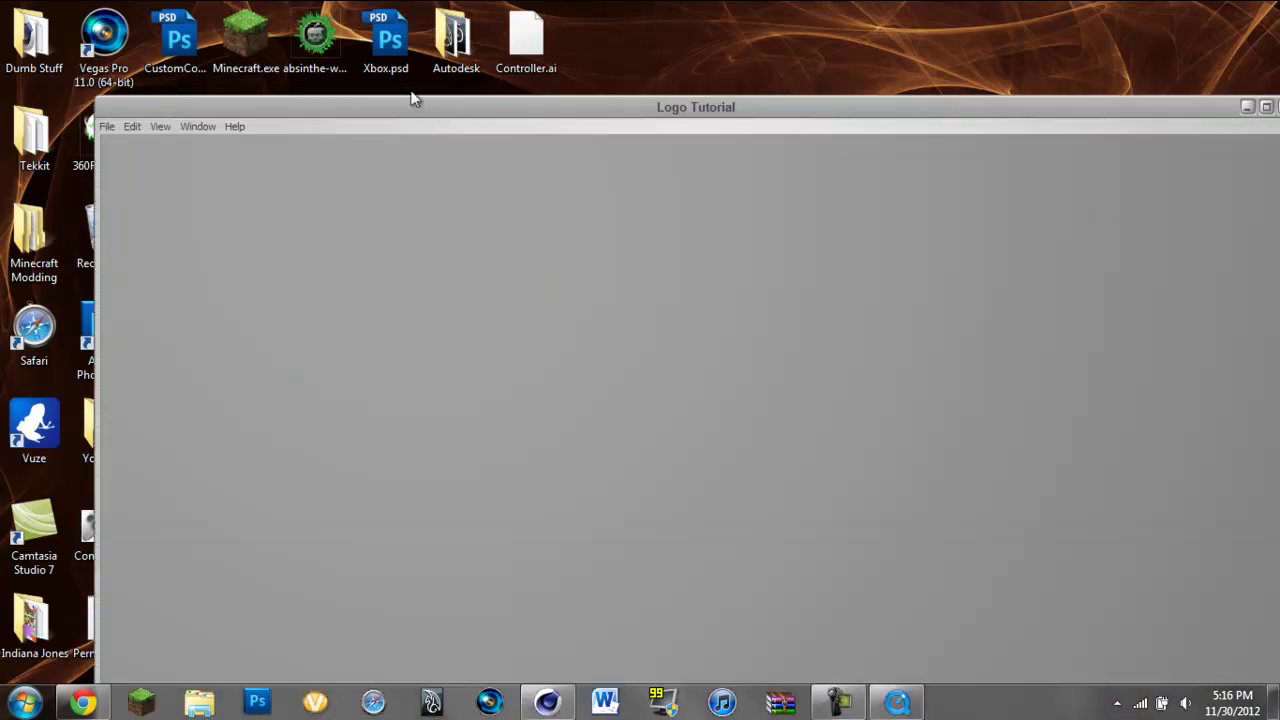
{"action": "left_click", "coordinate": [1266, 107]}
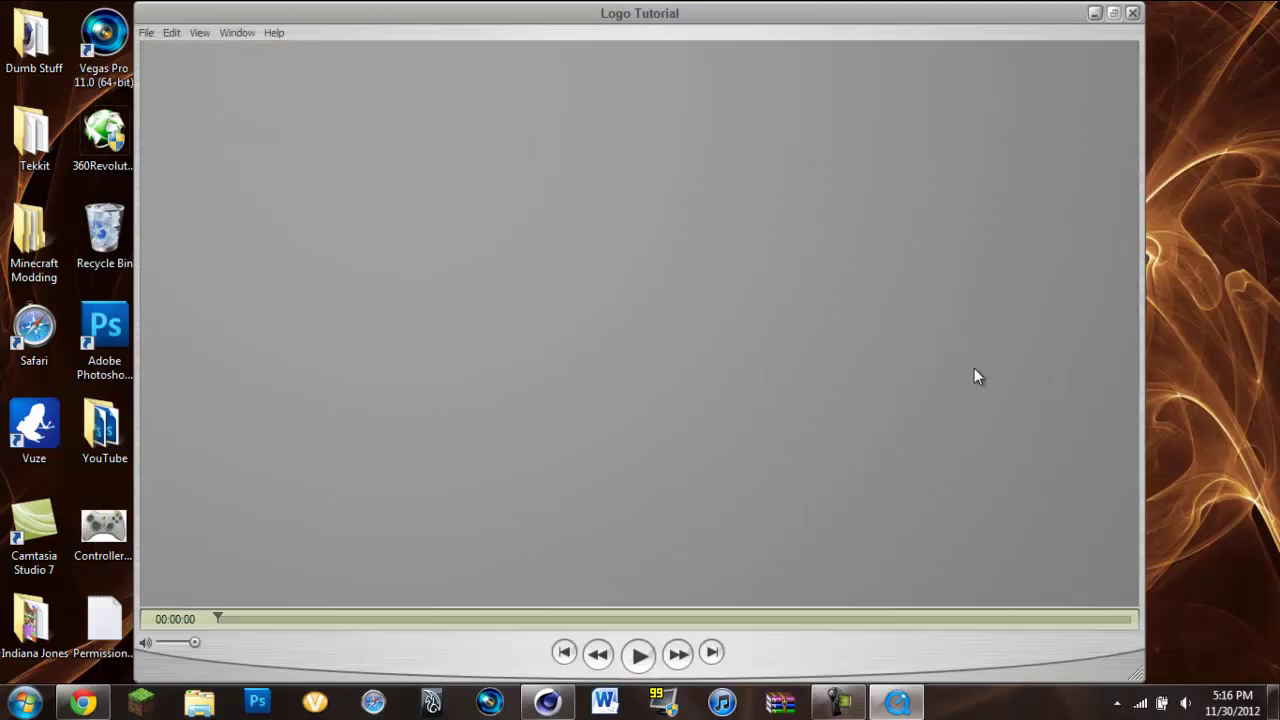
{"action": "left_click", "coordinate": [640, 654]}
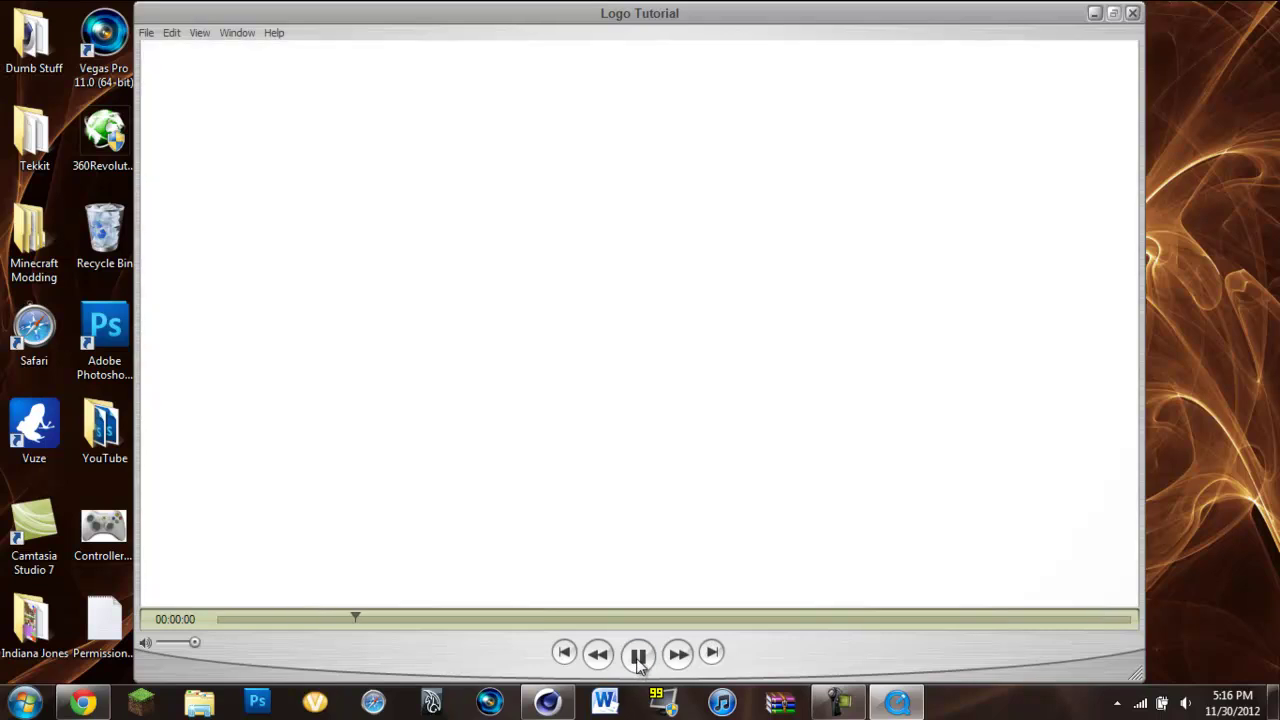
{"action": "left_click", "coordinate": [641, 658]}
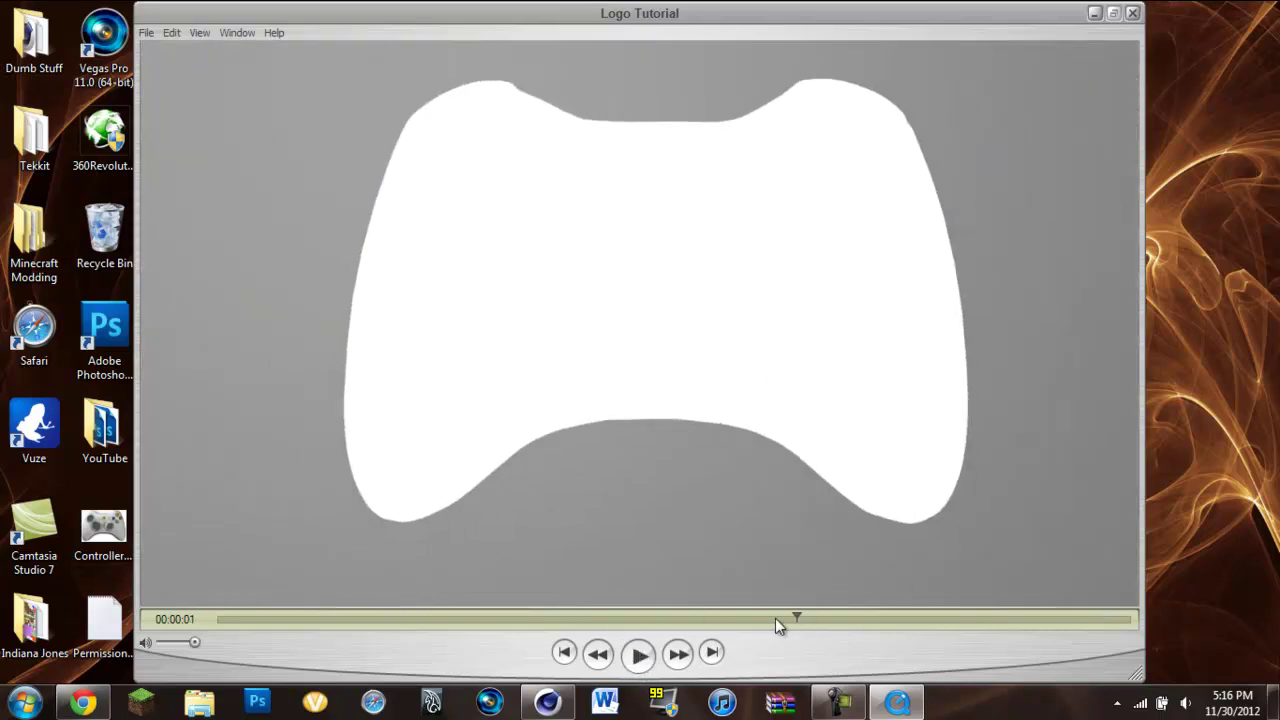
{"action": "left_click", "coordinate": [640, 656]}
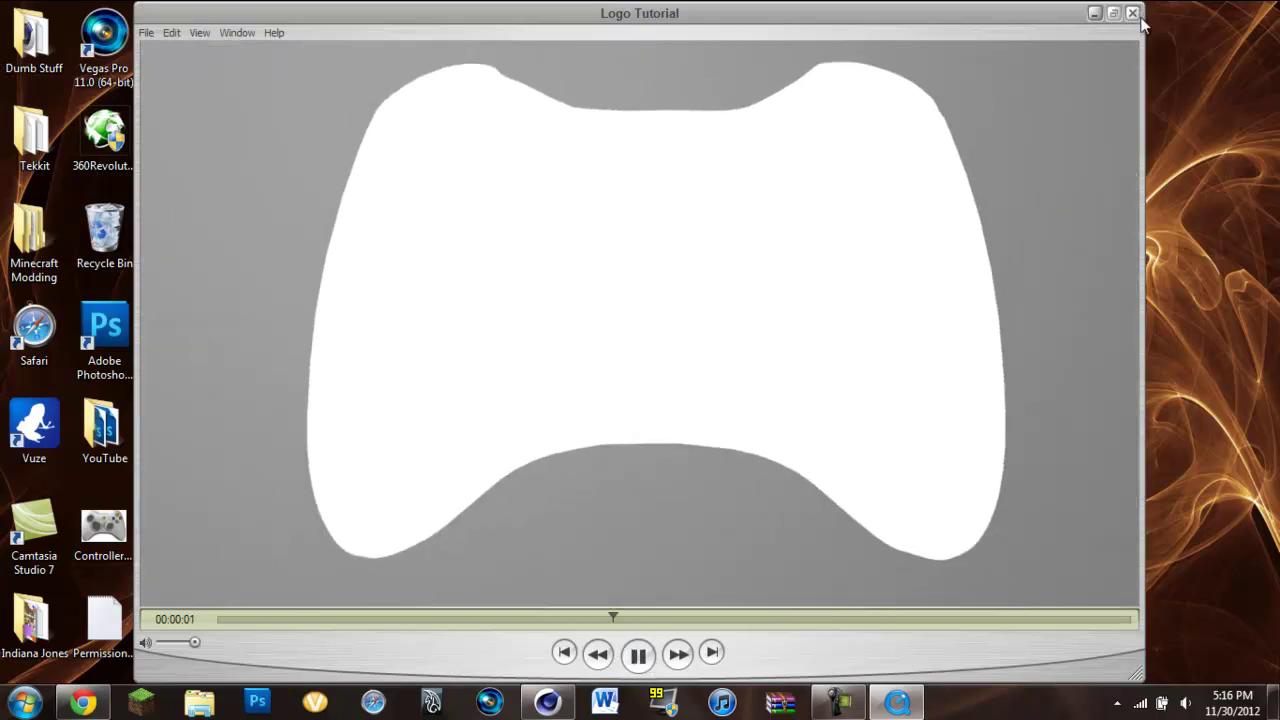
{"action": "left_click", "coordinate": [1133, 13]}
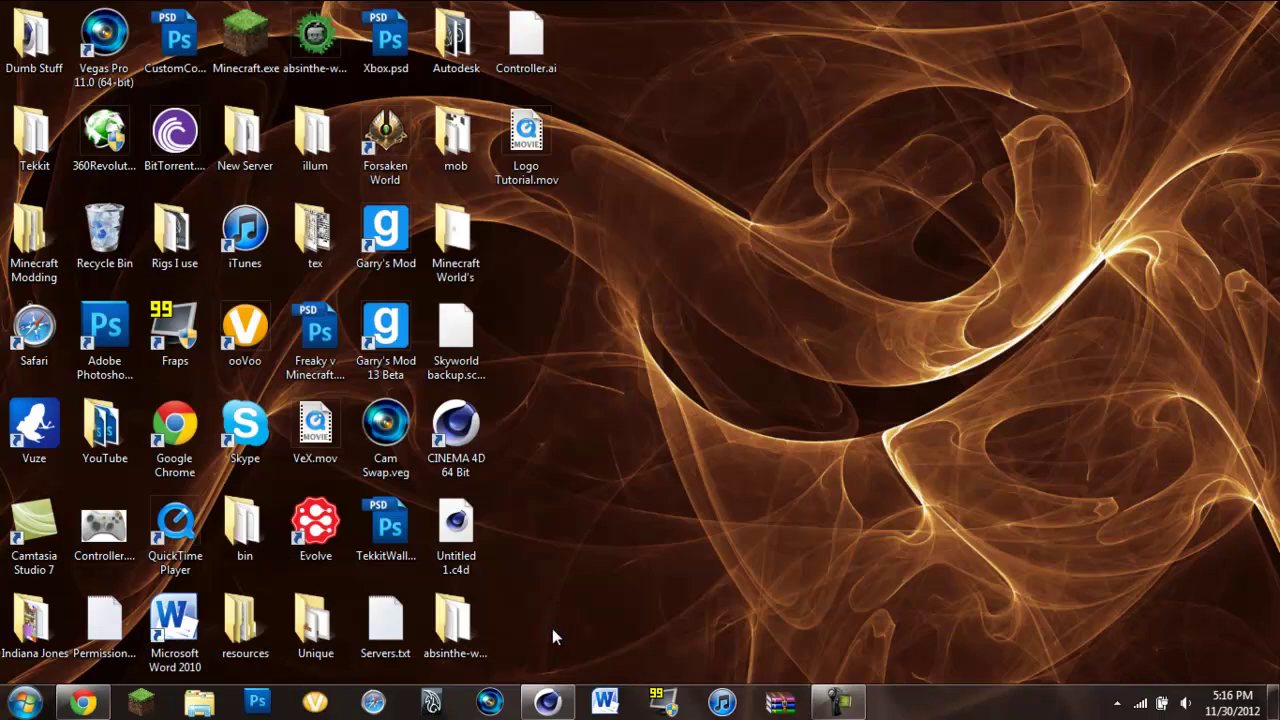
- Restore the Camtasia Recorder control window from the taskbar
{"action": "mouse_move", "coordinate": [842, 705]}
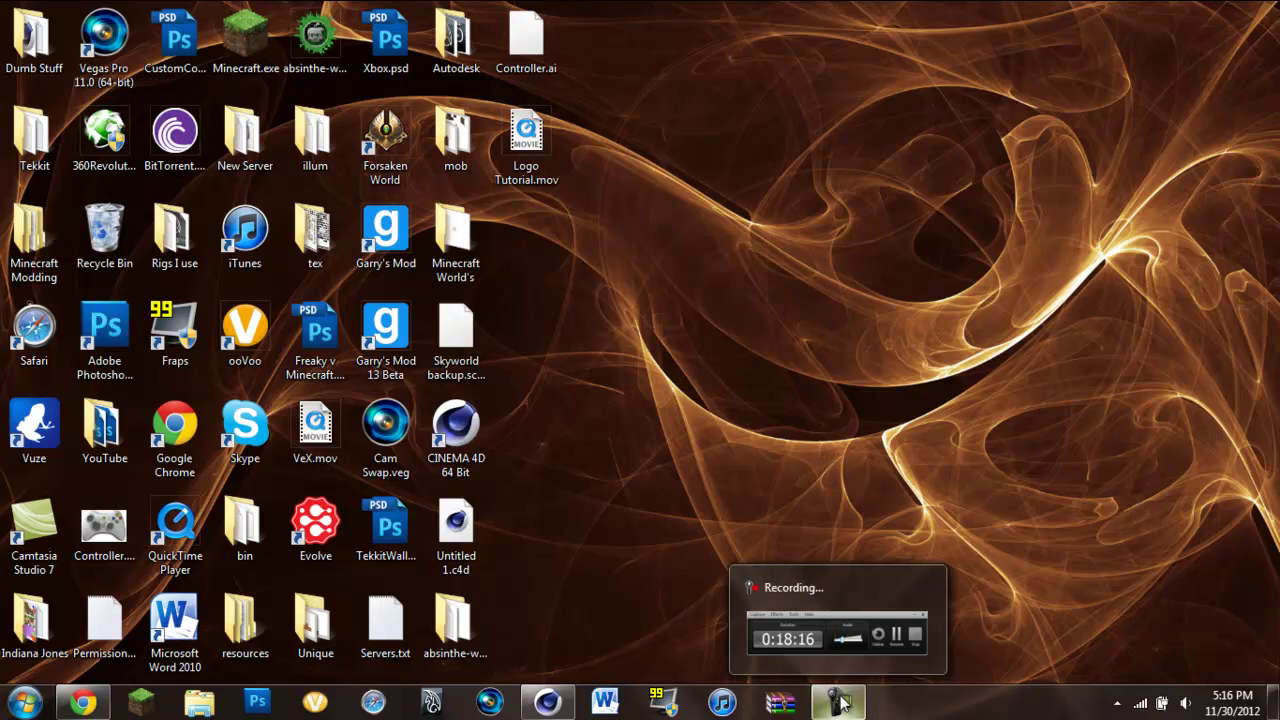
{"action": "left_click", "coordinate": [843, 650]}
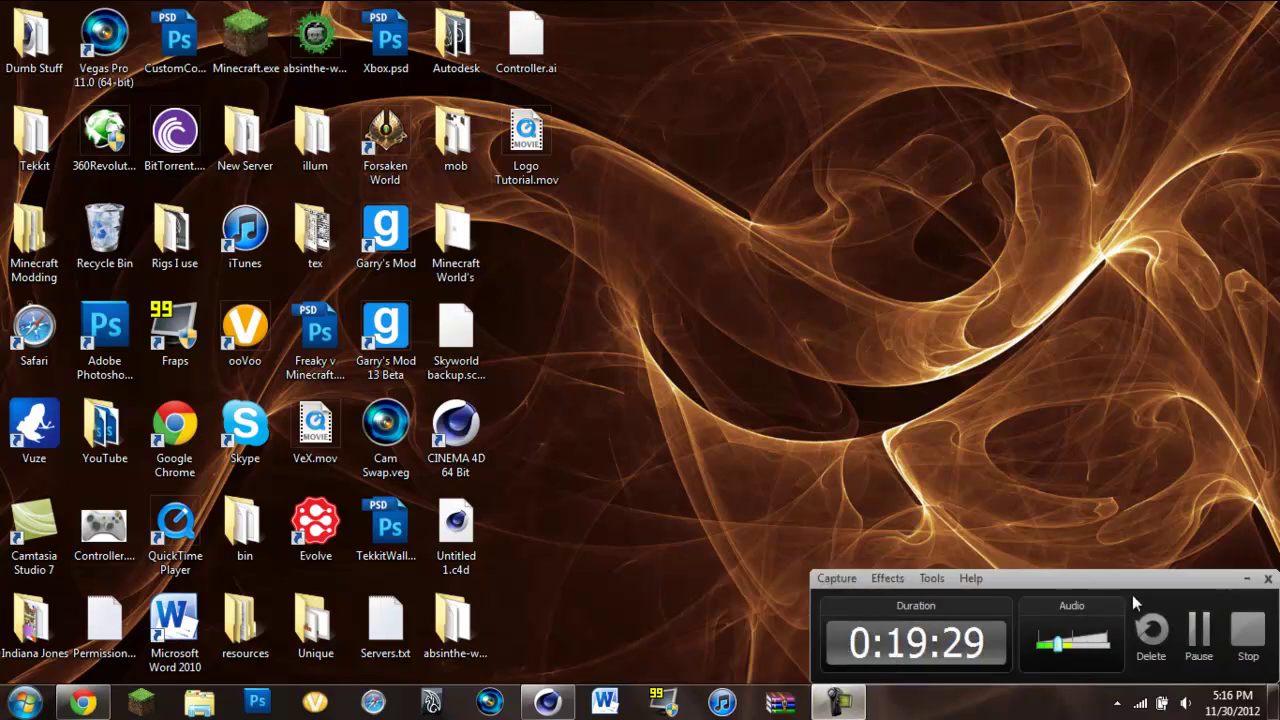